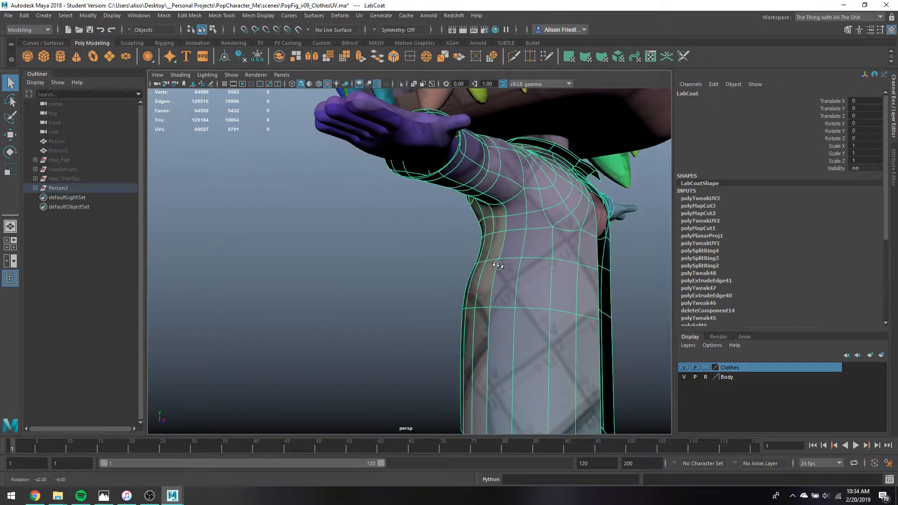
Extrude the lab coat's faces inward with a Local Translate Z of about -0.203 and return to object selection
{"action": "left_click_drag", "start_coordinate": [537, 102], "coordinate": [530, 103], "text": "alt"}
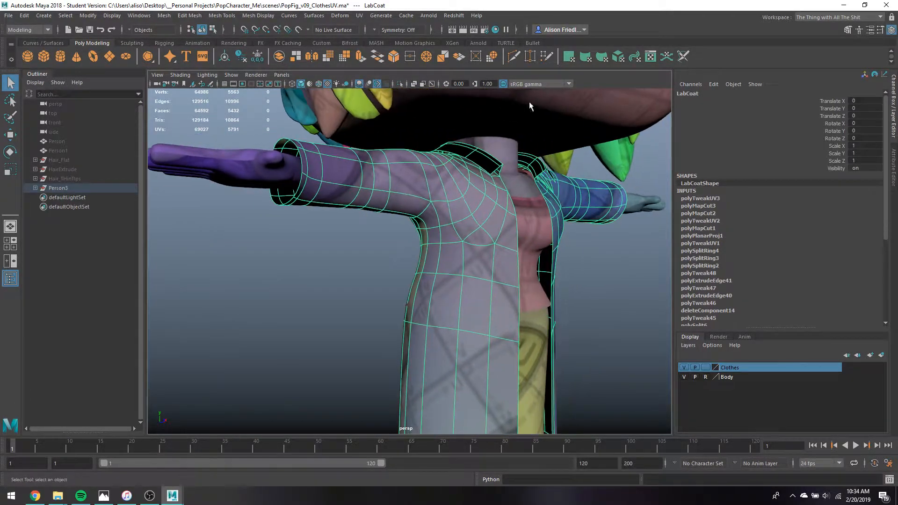
{"action": "key", "text": "ctrl+e"}
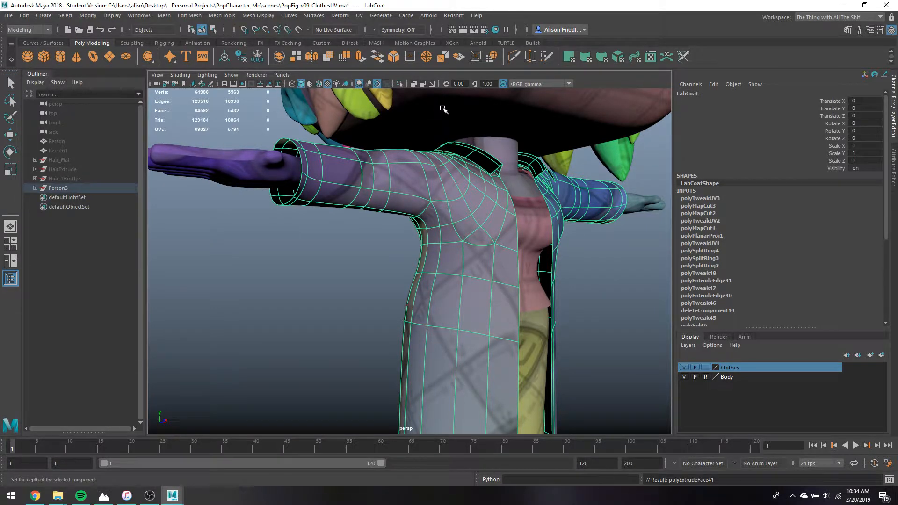
{"action": "left_click_drag", "start_coordinate": [585, 189], "coordinate": [580, 196]}
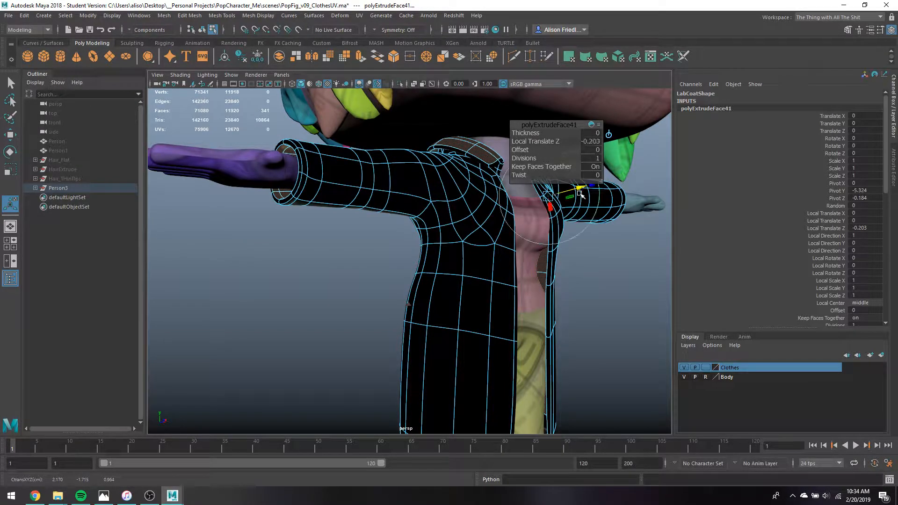
{"action": "left_click", "coordinate": [569, 206]}
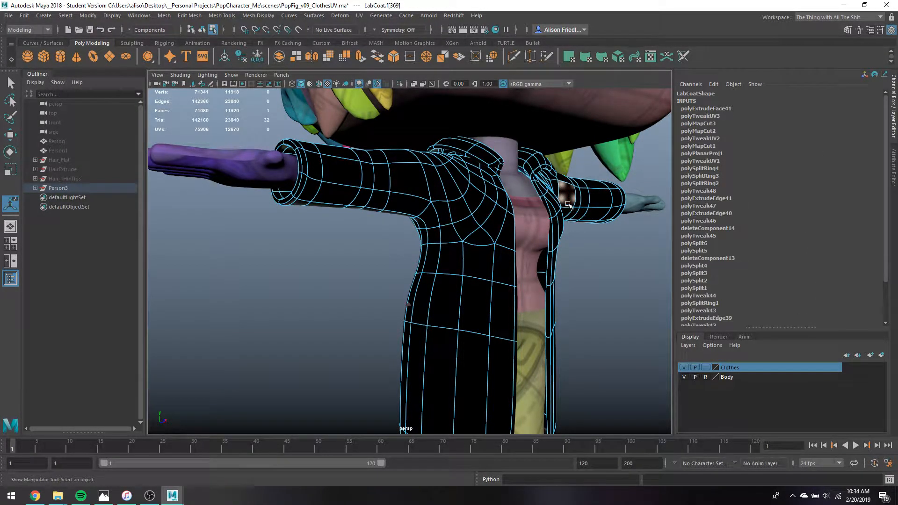
{"action": "right_click_drag", "start_coordinate": [563, 188], "coordinate": [591, 172]}
Try extruding the shirt with a Local Translate Z of about -0.048 and undo that extrusion
{"action": "left_click", "coordinate": [534, 234]}
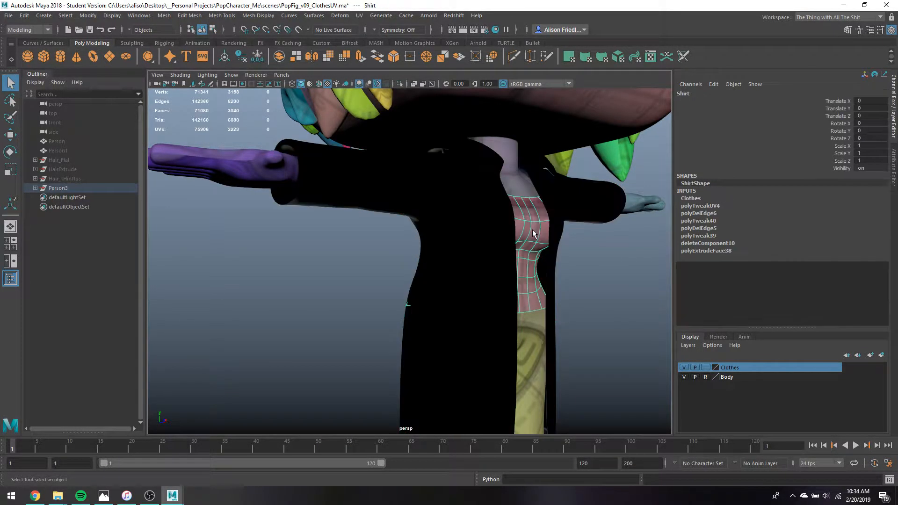
{"action": "key", "text": "ctrl+e"}
{"action": "left_click_drag", "start_coordinate": [574, 194], "coordinate": [590, 213]}
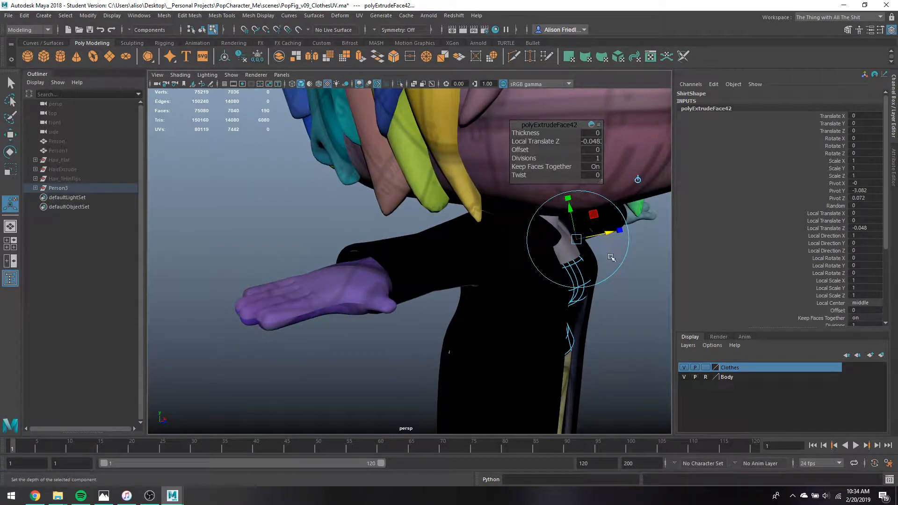
{"action": "middle_click_drag", "start_coordinate": [579, 277], "coordinate": [538, 243], "text": "alt"}
{"action": "left_click_drag", "start_coordinate": [538, 243], "coordinate": [531, 251], "text": "alt"}
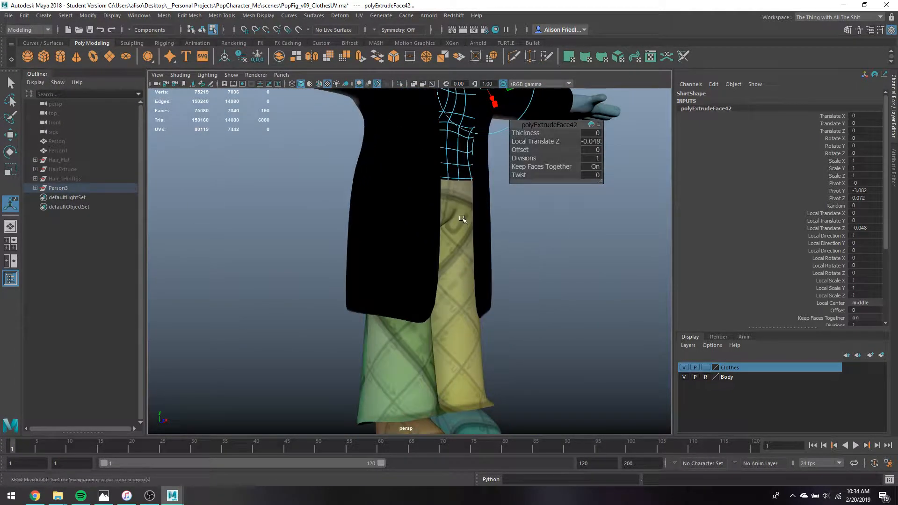
{"action": "middle_click_drag", "start_coordinate": [531, 251], "coordinate": [462, 219], "text": "alt"}
{"action": "key", "text": "ctrl+e"}
{"action": "right_click_drag", "start_coordinate": [486, 229], "coordinate": [496, 201]}
{"action": "middle_click_drag", "start_coordinate": [496, 202], "coordinate": [515, 239], "text": "alt"}
{"action": "left_click", "coordinate": [514, 239]}
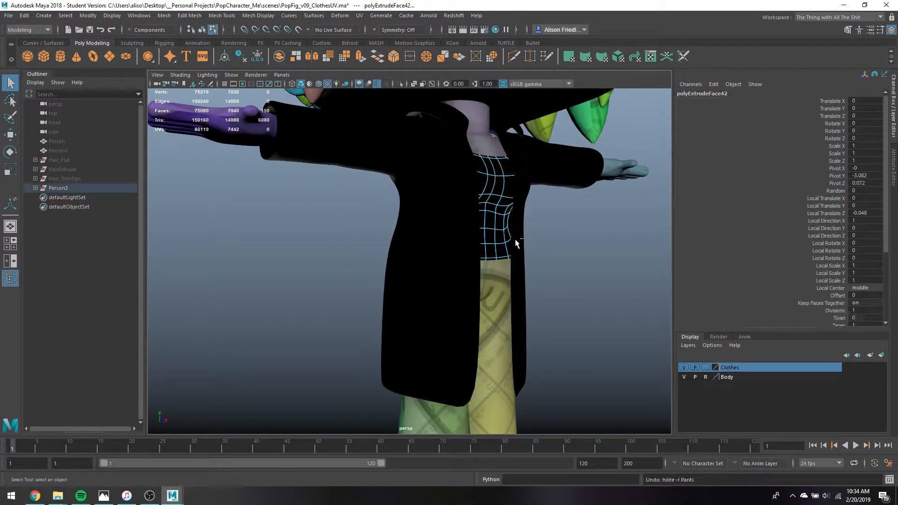
{"action": "key", "text": "ctrl+z"}
Extrude the shirt's faces inward with a Local Translate Z of about -0.193
{"action": "scroll", "coordinate": [504, 211], "scroll_direction": "down", "scroll_amount": 3}
{"action": "key", "text": "ctrl+e"}
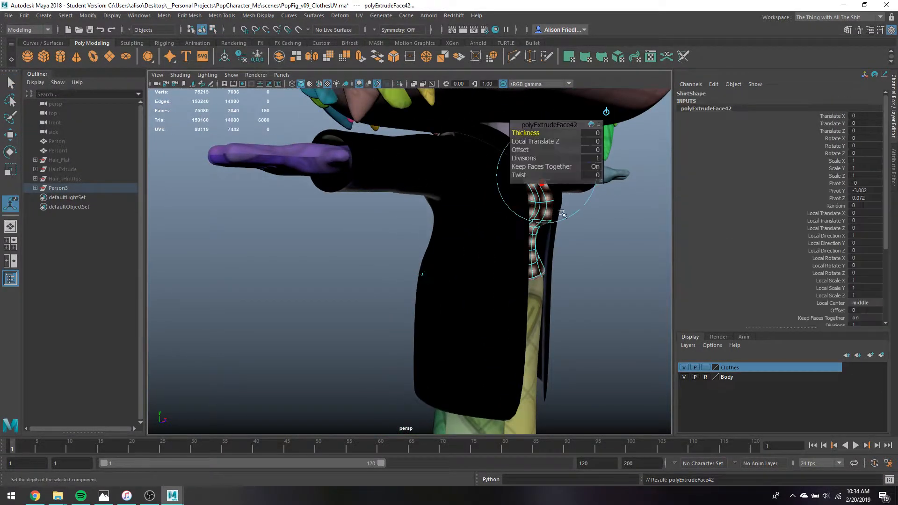
{"action": "left_click_drag", "start_coordinate": [500, 224], "coordinate": [505, 236], "text": "alt"}
{"action": "middle_click_drag", "start_coordinate": [505, 237], "coordinate": [489, 103], "text": "alt"}
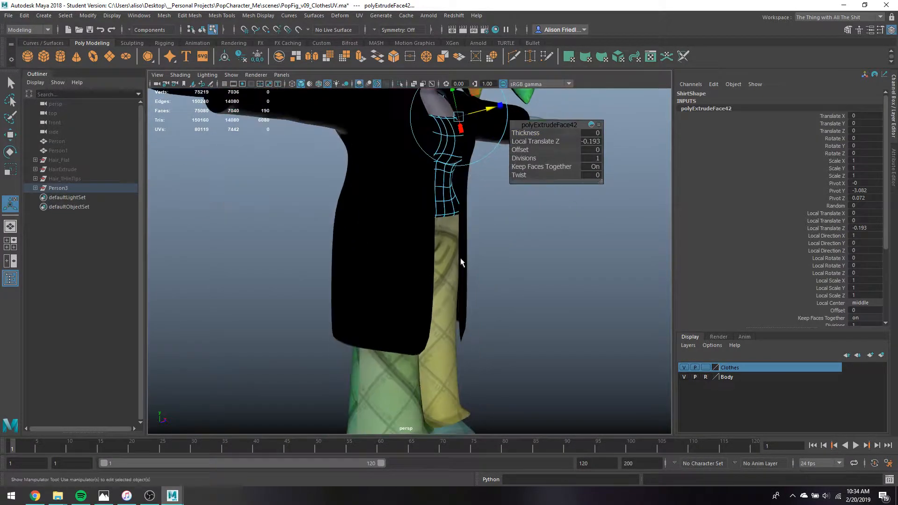
Extrude the pants' faces inward with a Local Translate Z of about -0.208
{"action": "right_click_drag", "start_coordinate": [472, 237], "coordinate": [489, 211]}
{"action": "left_click", "coordinate": [455, 265]}
{"action": "key", "text": "ctrl+e"}
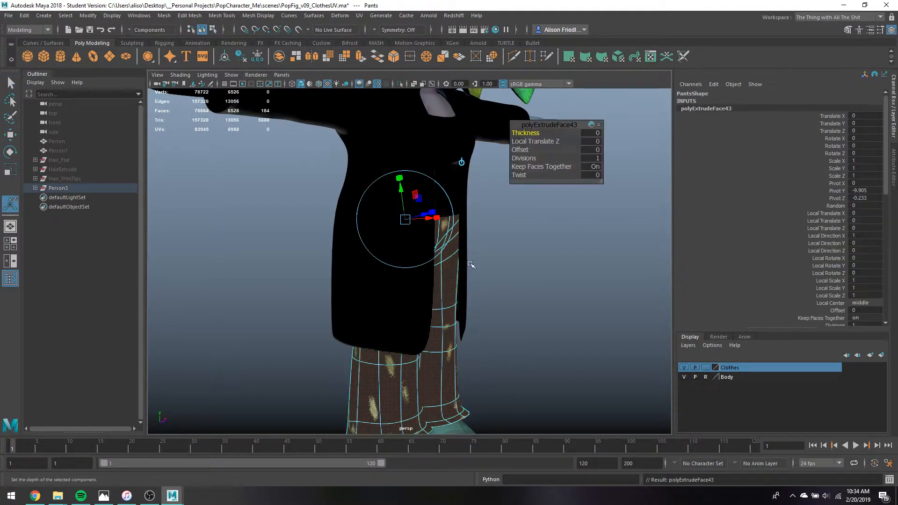
{"action": "middle_click_drag", "start_coordinate": [427, 224], "coordinate": [443, 228], "text": "alt"}
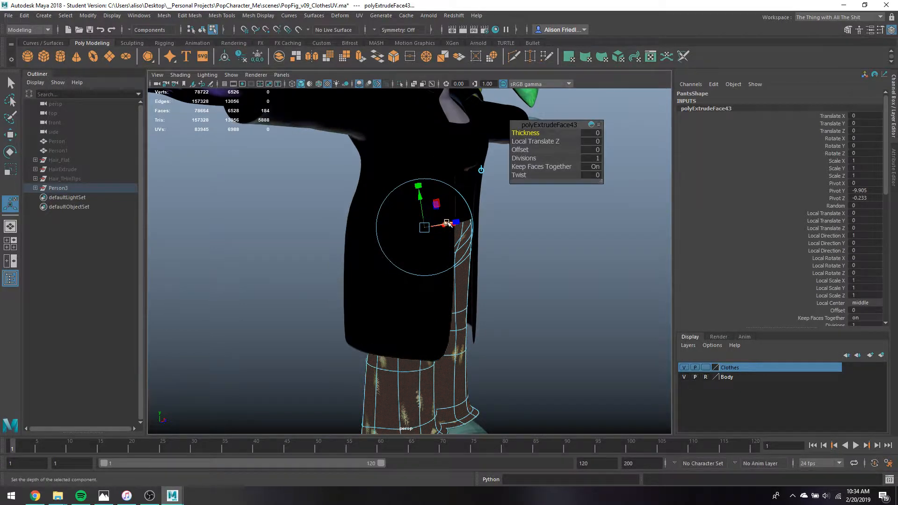
{"action": "mouse_move", "coordinate": [448, 224]}
{"action": "left_mouse_down"}
{"action": "mouse_move", "coordinate": [451, 243]}
{"action": "mouse_move", "coordinate": [461, 241]}
{"action": "mouse_move", "coordinate": [433, 142]}
{"action": "mouse_move", "coordinate": [436, 214]}
{"action": "mouse_move", "coordinate": [425, 223]}
{"action": "left_mouse_up"}
Switch to untextured shading and reverse the normals of the lab coat, shirt and shoes together
{"action": "key", "text": "5"}
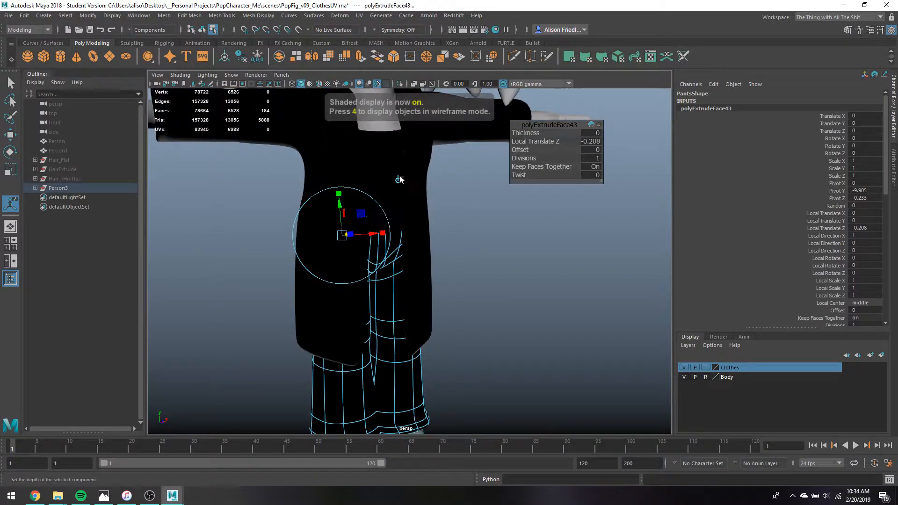
{"action": "right_click_drag", "start_coordinate": [400, 181], "coordinate": [453, 165]}
{"action": "left_click", "coordinate": [455, 166]}
{"action": "scroll", "coordinate": [395, 267], "scroll_direction": "down", "scroll_amount": 4}
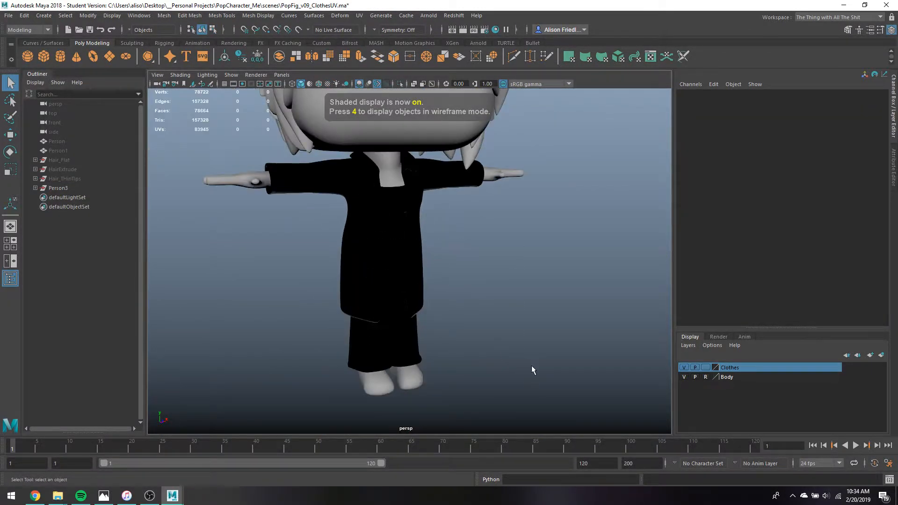
{"action": "left_click", "coordinate": [383, 218]}
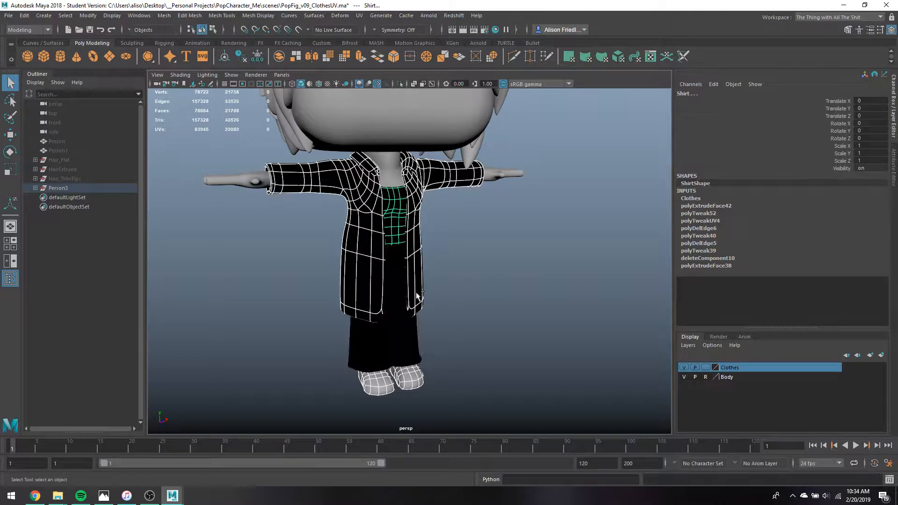
{"action": "left_click", "coordinate": [258, 16]}
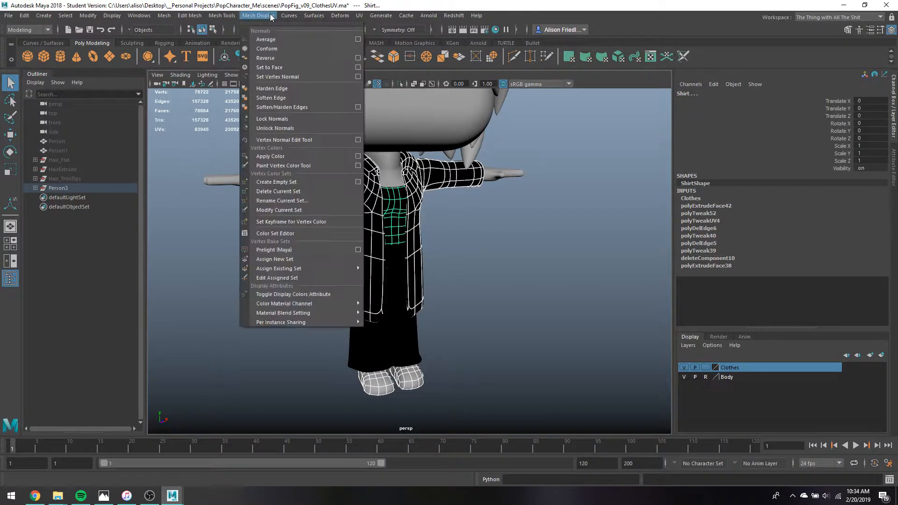
{"action": "left_click", "coordinate": [277, 58]}
Reverse the normals of the pants and reverse those of the shoes again, leaving nothing selected
{"action": "left_click", "coordinate": [404, 336]}
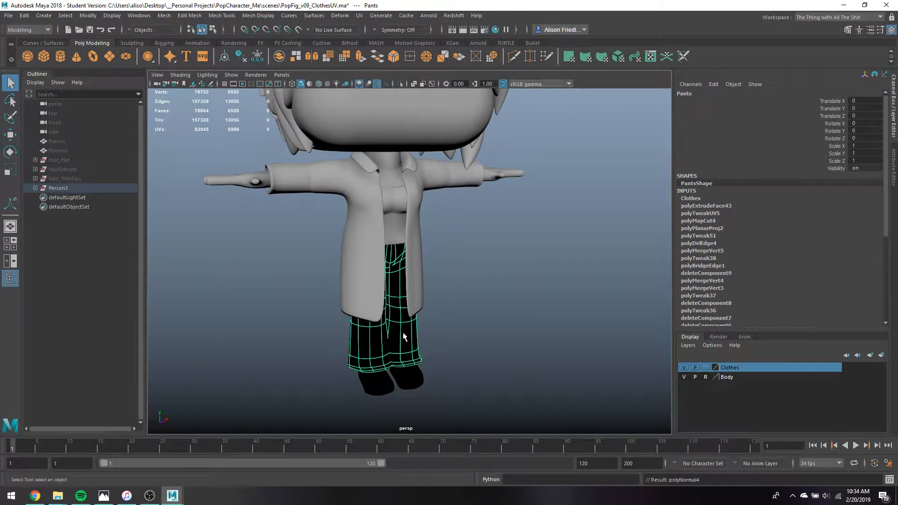
{"action": "key", "text": "g"}
{"action": "left_click", "coordinate": [420, 382]}
{"action": "key", "text": "g"}
{"action": "left_click", "coordinate": [462, 286]}
Display the lab coat's unsmoothed cage from behind in wireframe with its vertices ready for editing
{"action": "scroll", "coordinate": [440, 284], "scroll_direction": "up", "scroll_amount": 4}
{"action": "middle_click_drag", "start_coordinate": [439, 283], "coordinate": [505, 356], "text": "alt"}
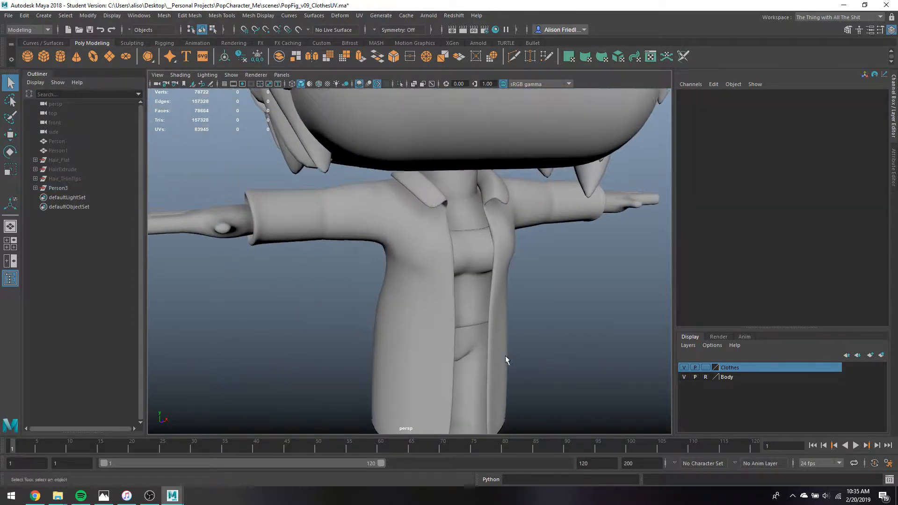
{"action": "scroll", "coordinate": [487, 327], "scroll_direction": "down", "scroll_amount": 5}
{"action": "scroll", "coordinate": [449, 262], "scroll_direction": "down", "scroll_amount": 2}
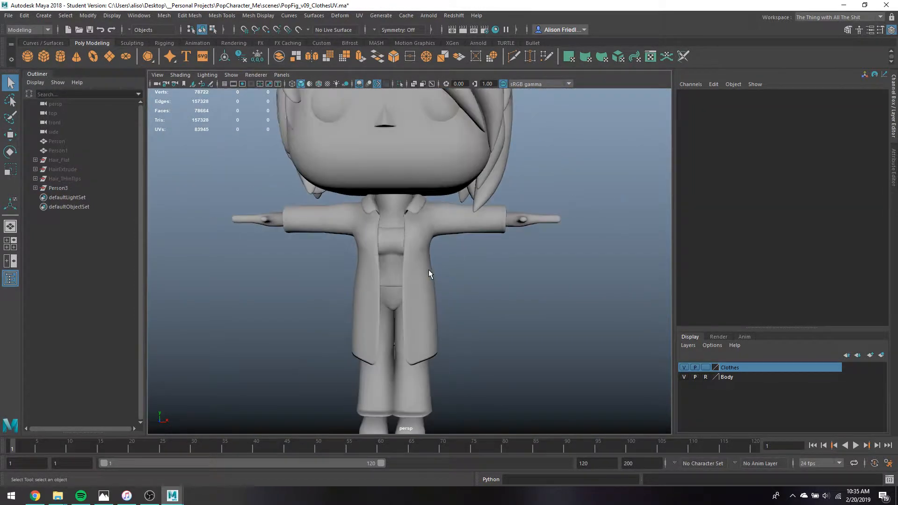
{"action": "left_click_drag", "start_coordinate": [422, 285], "coordinate": [571, 305], "text": "alt"}
{"action": "left_click", "coordinate": [469, 260]}
{"action": "scroll", "coordinate": [476, 257], "scroll_direction": "up", "scroll_amount": 4}
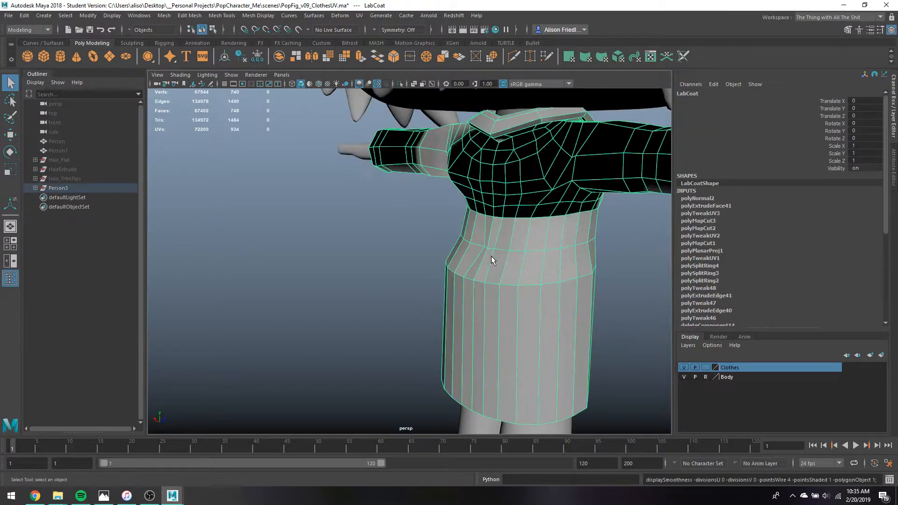
{"action": "scroll", "coordinate": [489, 262], "scroll_direction": "up", "scroll_amount": 3}
{"action": "right_click_drag", "start_coordinate": [484, 272], "coordinate": [456, 243]}
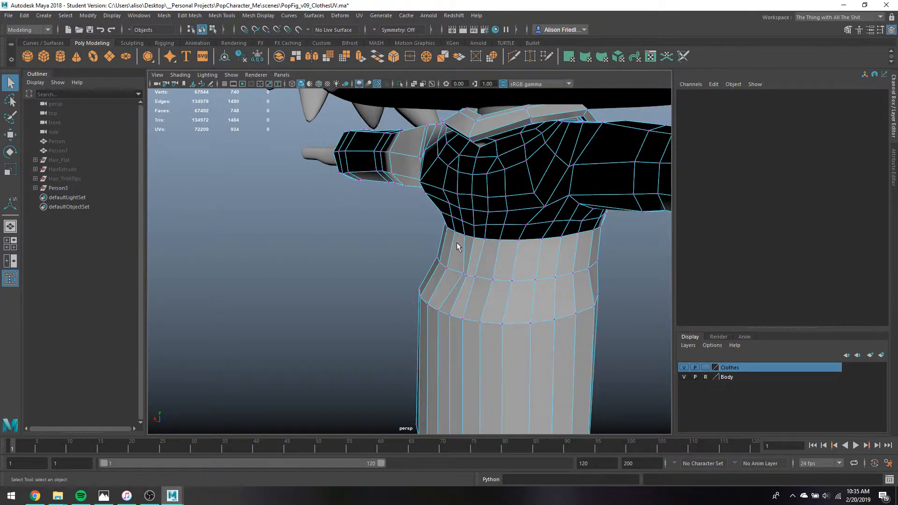
{"action": "key", "text": "4"}
With Object X symmetry enabled, move the vertices near the centre of the coat's back waist along X and restore the smoothed, shaded view
{"action": "left_click", "coordinate": [479, 283]}
{"action": "left_click_drag", "start_coordinate": [479, 283], "coordinate": [444, 243], "text": "alt"}
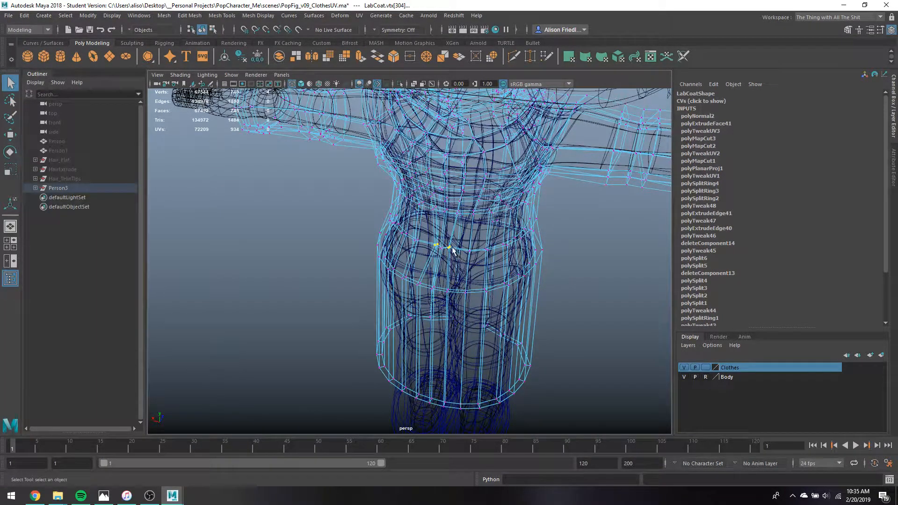
{"action": "key", "text": "r"}
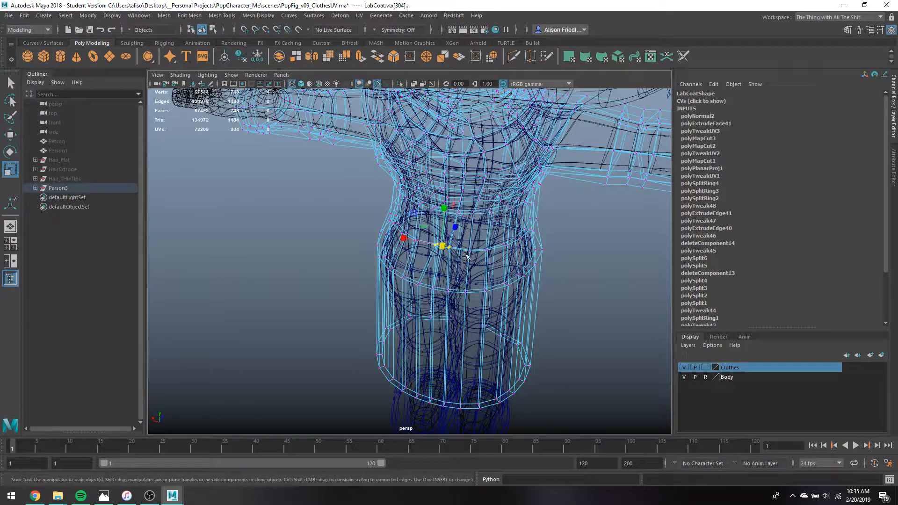
{"action": "left_click", "coordinate": [376, 29]}
{"action": "left_click", "coordinate": [393, 44]}
{"action": "key", "text": "w"}
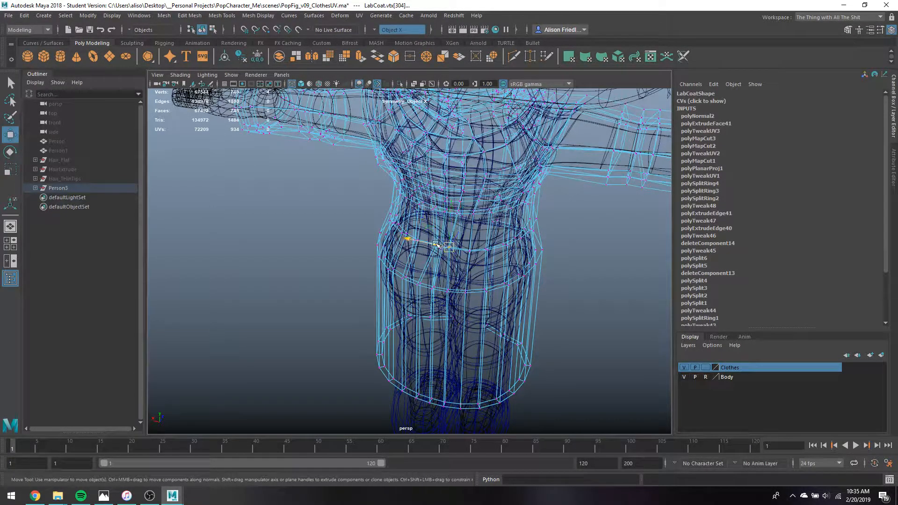
{"action": "key", "text": "4"}
{"action": "key", "text": "3"}
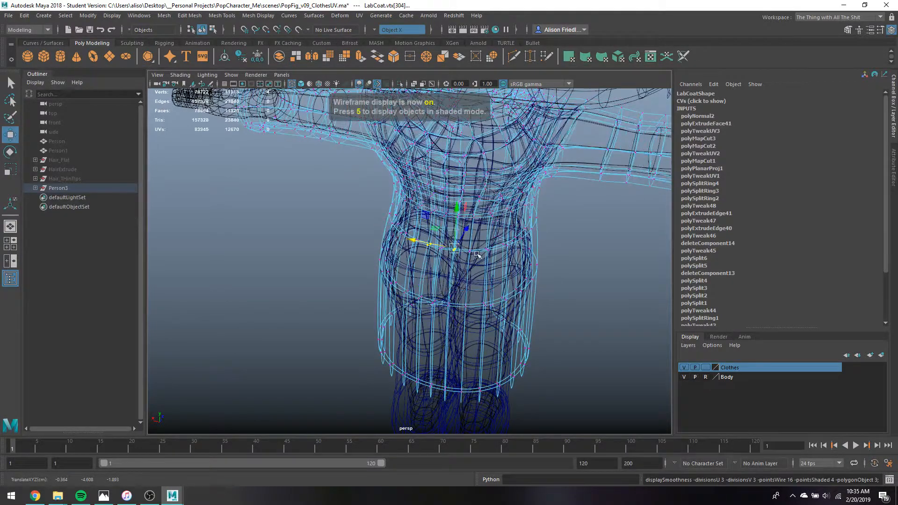
{"action": "left_click_drag", "start_coordinate": [476, 253], "coordinate": [426, 245], "text": "alt"}
{"action": "key", "text": "5"}
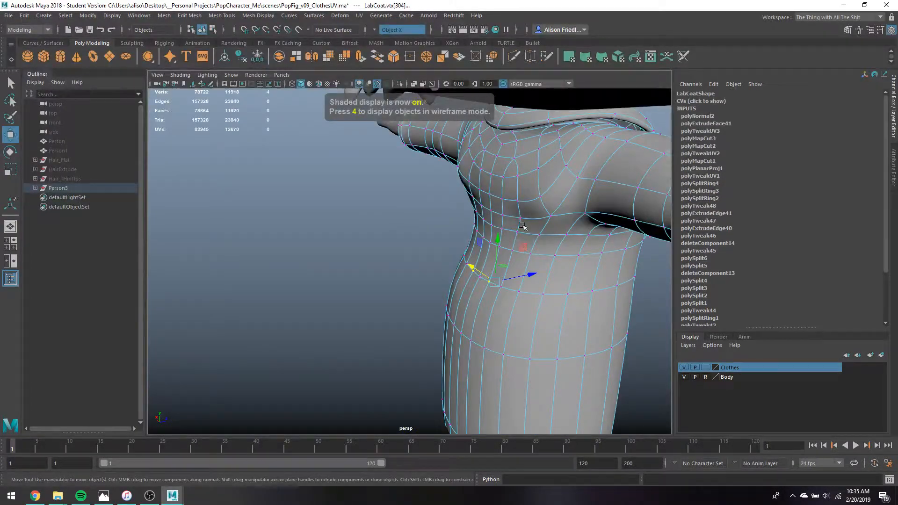
{"action": "left_click_drag", "start_coordinate": [523, 226], "coordinate": [440, 197], "text": "alt"}
Return the lab coat to object selection, check it from the front and save the scene
{"action": "key", "text": "q"}
{"action": "right_click_drag", "start_coordinate": [441, 188], "coordinate": [461, 177]}
{"action": "left_click", "coordinate": [585, 195]}
{"action": "left_click_drag", "start_coordinate": [584, 195], "coordinate": [451, 212], "text": "alt"}
{"action": "left_click", "coordinate": [448, 219]}
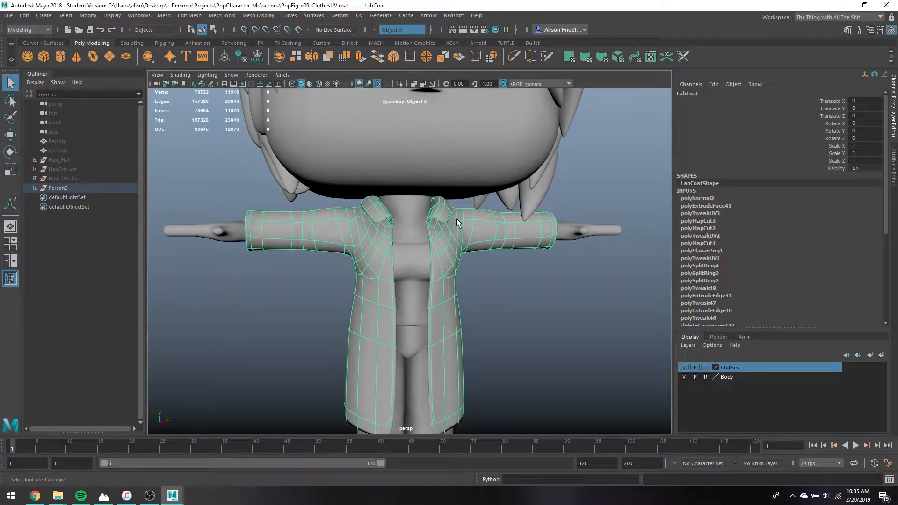
{"action": "left_click", "coordinate": [526, 296]}
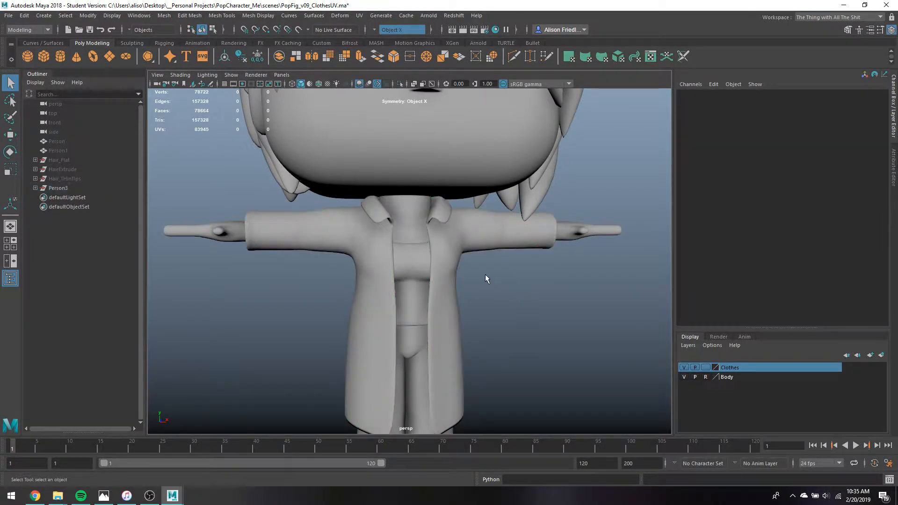
{"action": "scroll", "coordinate": [484, 274], "scroll_direction": "down", "scroll_amount": 5}
{"action": "key", "text": "ctrl+s"}
{"action": "left_click", "coordinate": [465, 255]}
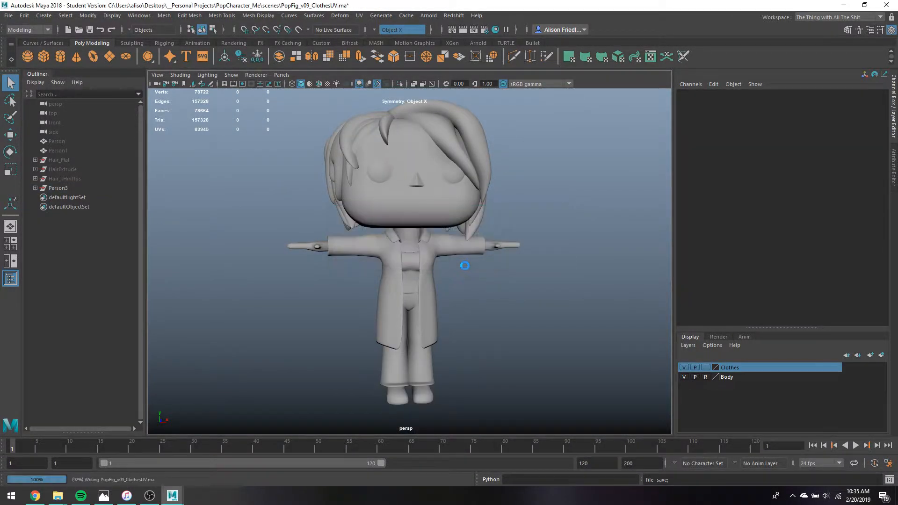
Turn on textured shading and open the UV checker file texture connected to the lab coat material's Color
{"action": "key", "text": "6"}
{"action": "left_click", "coordinate": [417, 202]}
{"action": "left_click", "coordinate": [431, 263]}
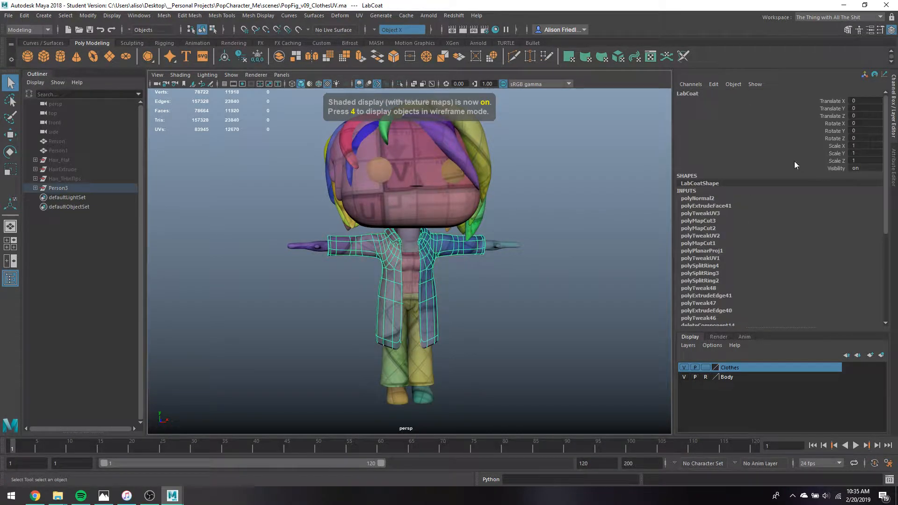
{"action": "left_click", "coordinate": [891, 173]}
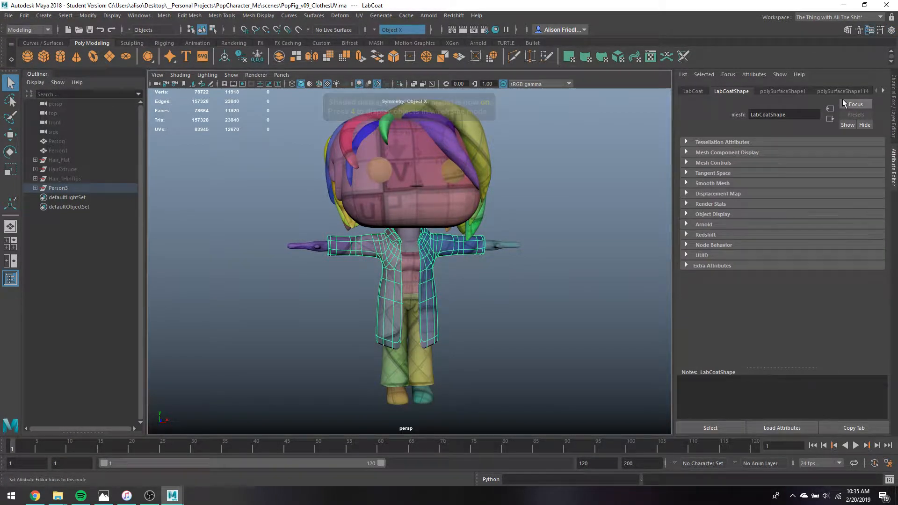
{"action": "left_click", "coordinate": [822, 92]}
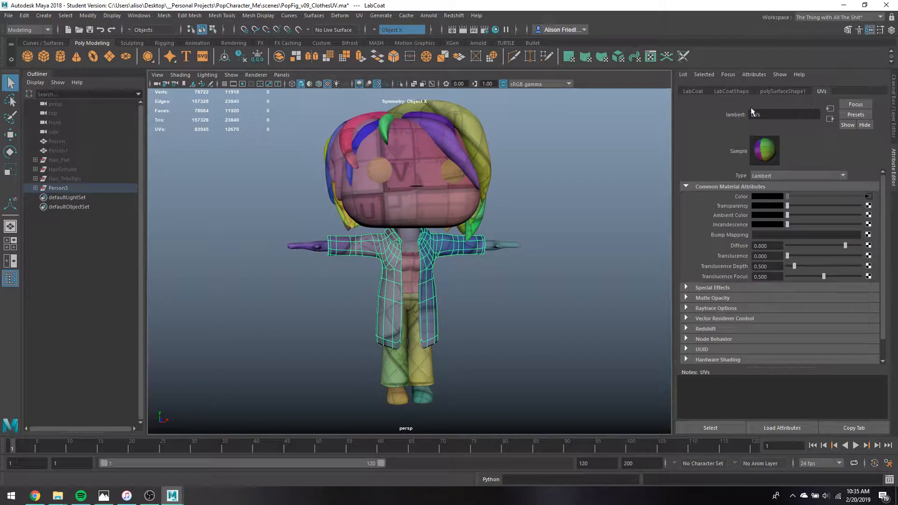
{"action": "left_click", "coordinate": [871, 197]}
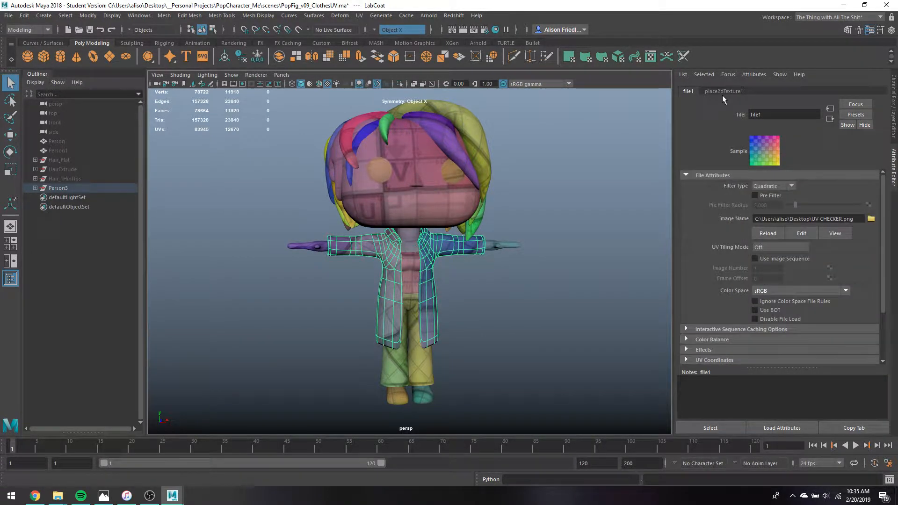
Set the checker texture's Repeat UV to 2 in both directions
{"action": "left_click", "coordinate": [723, 91]}
{"action": "type", "text": "2"}
{"action": "key", "text": "Tab"}
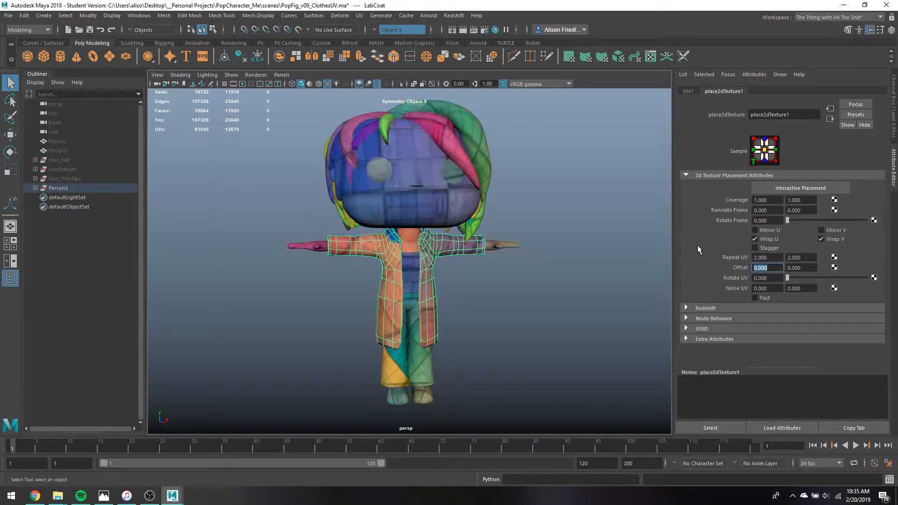
{"action": "type", "text": "2"}
{"action": "key", "text": "Tab"}
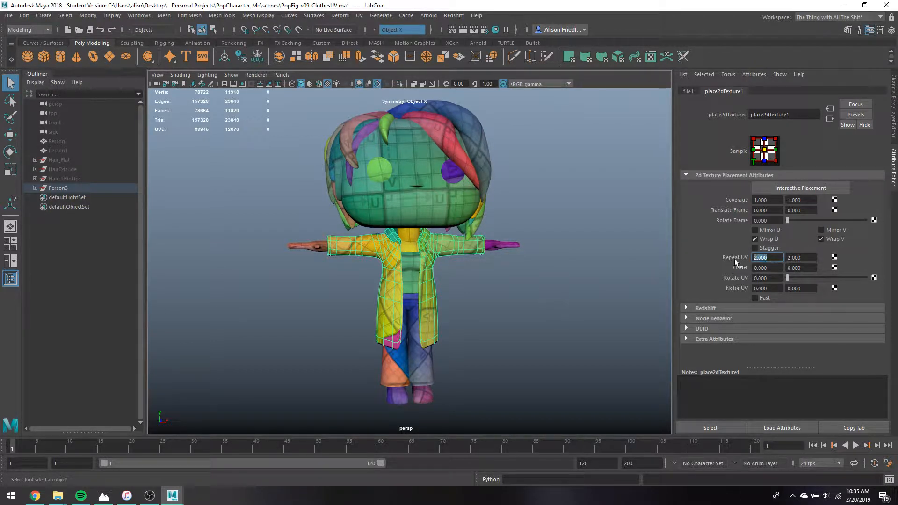
Set the checker texture's Repeat UV to 3 in both directions and clear the lab coat selection
{"action": "type", "text": "3"}
{"action": "key", "text": "Tab"}
{"action": "type", "text": "3"}
{"action": "key", "text": "Tab"}
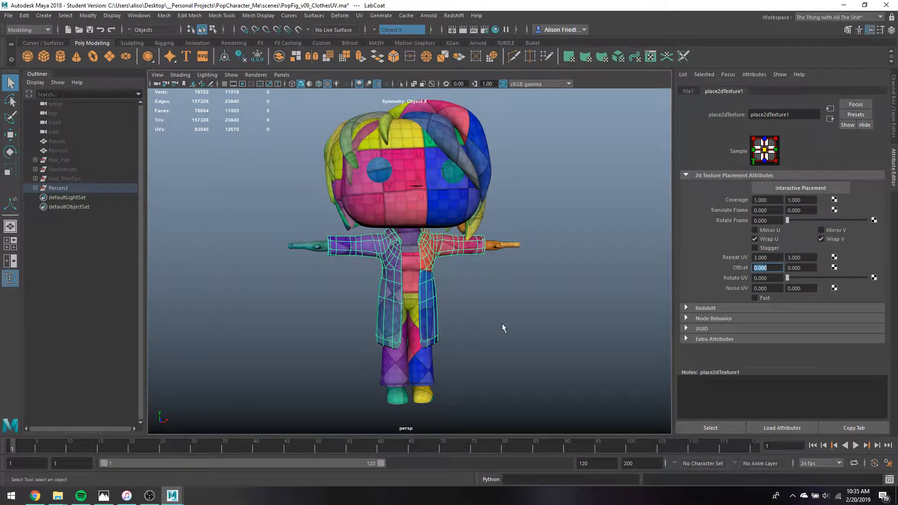
{"action": "left_click", "coordinate": [503, 327]}
{"action": "mouse_move", "coordinate": [484, 216]}
{"action": "left_mouse_down", "text": "alt"}
{"action": "mouse_move", "coordinate": [467, 211]}
{"action": "mouse_move", "coordinate": [481, 213]}
{"action": "left_mouse_up", "text": "alt"}
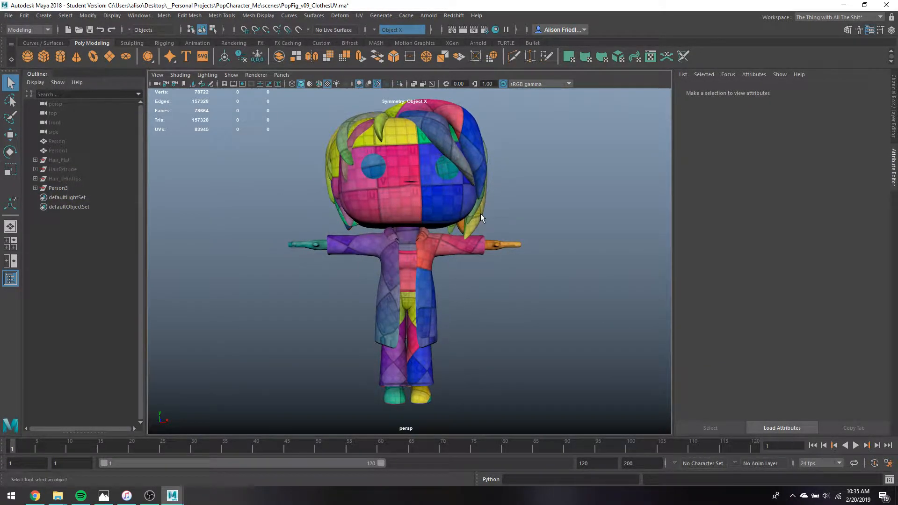
Open the UV Editor for the pants and dismiss the separate UV Toolkit window
{"action": "left_click", "coordinate": [431, 375]}
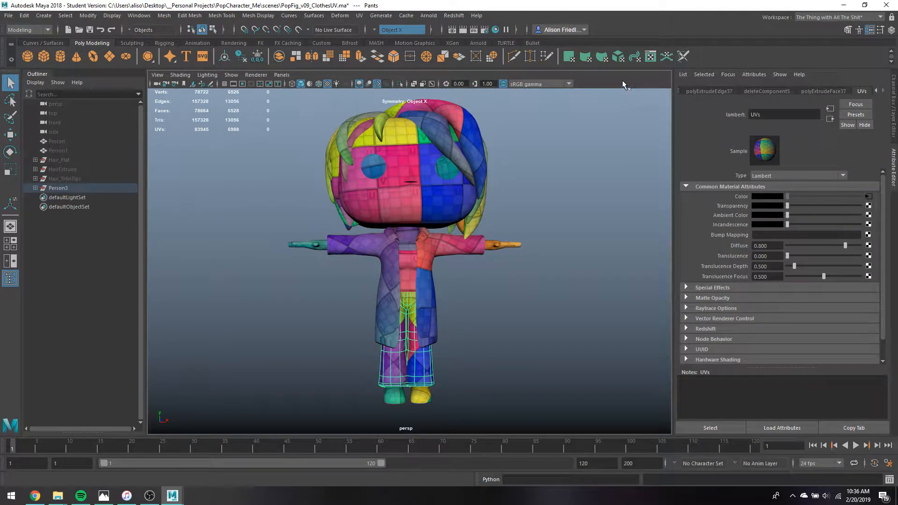
{"action": "left_click", "coordinate": [651, 57]}
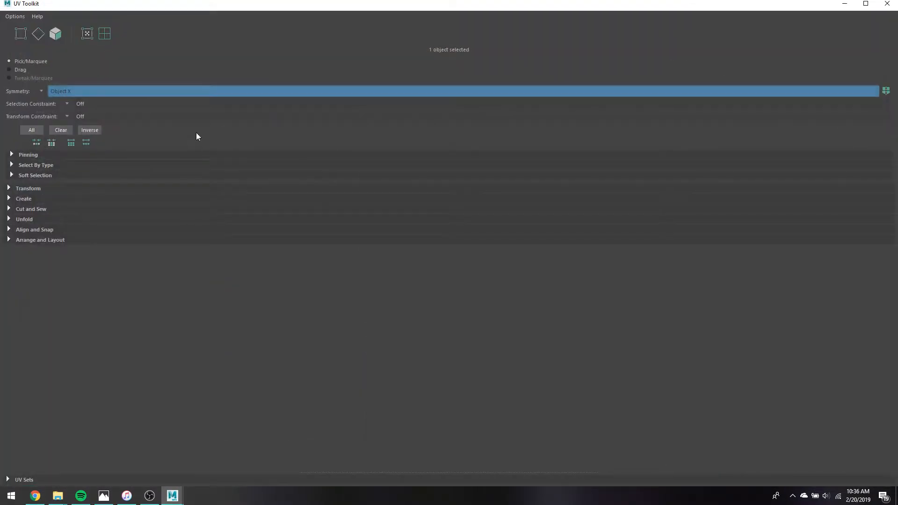
{"action": "left_click", "coordinate": [884, 5]}
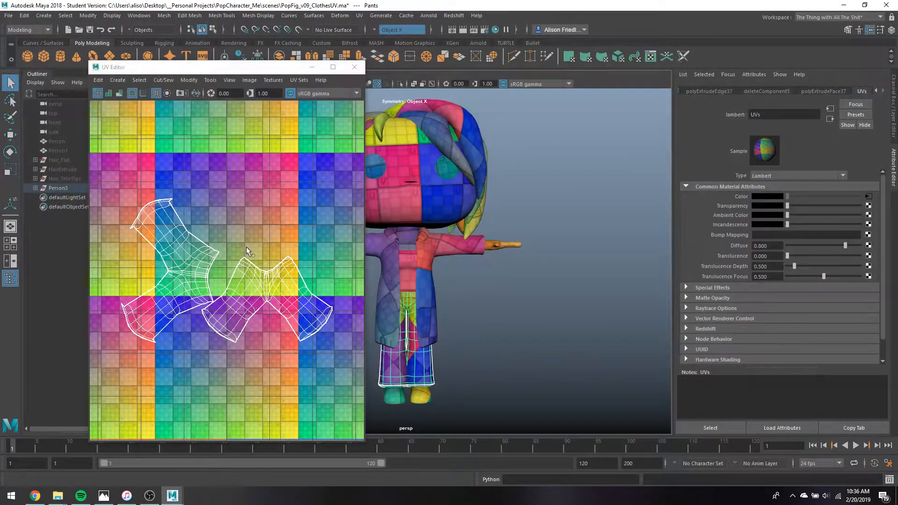
Scale all of the pants' UV shells down together in the UV Editor and return to object selection
{"action": "middle_click_drag", "start_coordinate": [246, 248], "coordinate": [216, 230], "text": "alt"}
{"action": "right_click_drag", "start_coordinate": [184, 252], "coordinate": [146, 237]}
{"action": "left_click_drag", "start_coordinate": [140, 225], "coordinate": [297, 307]}
{"action": "key", "text": "r"}
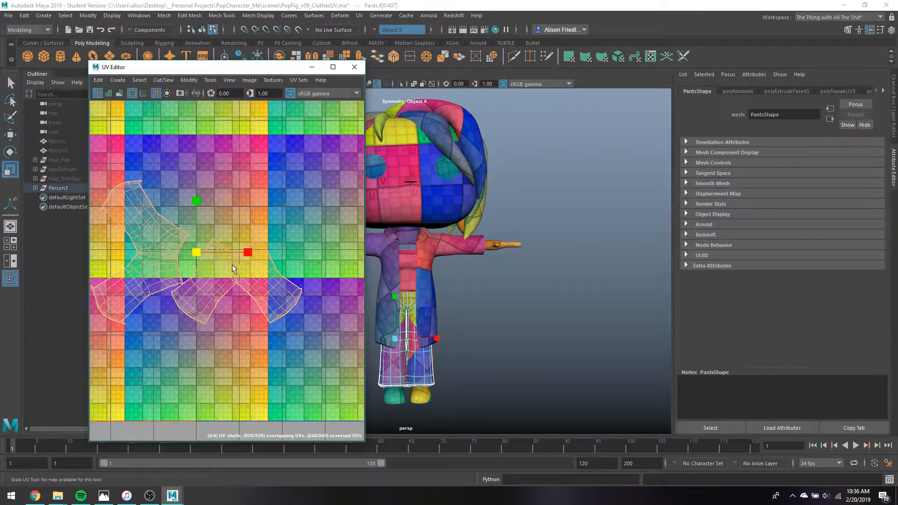
{"action": "left_click_drag", "start_coordinate": [196, 259], "coordinate": [180, 282]}
{"action": "key", "text": "q"}
{"action": "right_click_drag", "start_coordinate": [417, 191], "coordinate": [461, 180]}
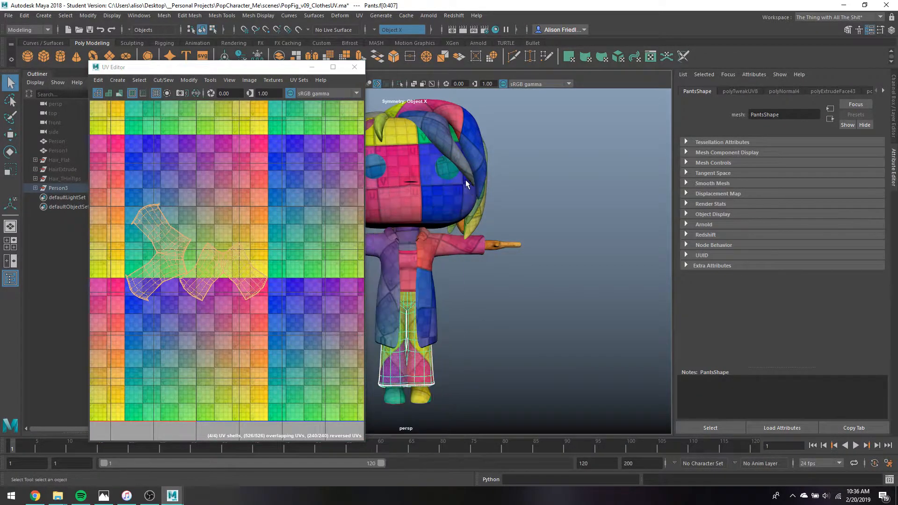
Save the scene, continuing past the student version notice
{"action": "middle_click_drag", "start_coordinate": [485, 199], "coordinate": [573, 206], "text": "alt"}
{"action": "left_click_drag", "start_coordinate": [573, 206], "coordinate": [568, 224], "text": "alt"}
{"action": "key", "text": "ctrl+s"}
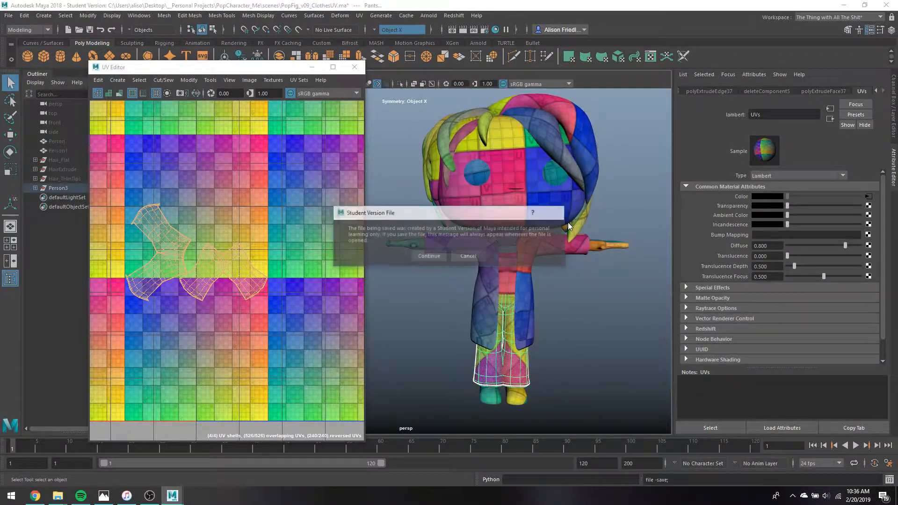
{"action": "key", "text": "Return"}
Hide the Clothes display layer and add the still visible lab coat and shoes to it
{"action": "left_click", "coordinate": [579, 160]}
{"action": "left_click", "coordinate": [894, 112]}
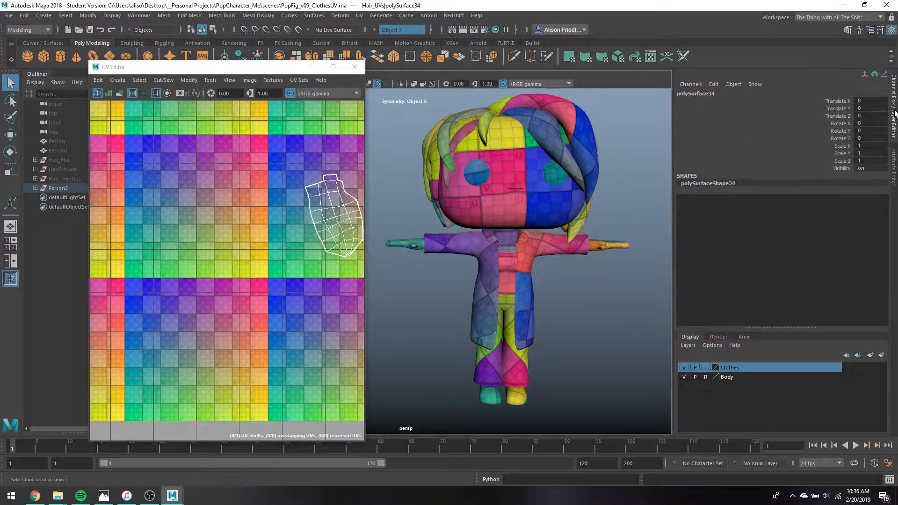
{"action": "left_click", "coordinate": [686, 367]}
{"action": "left_click", "coordinate": [517, 291]}
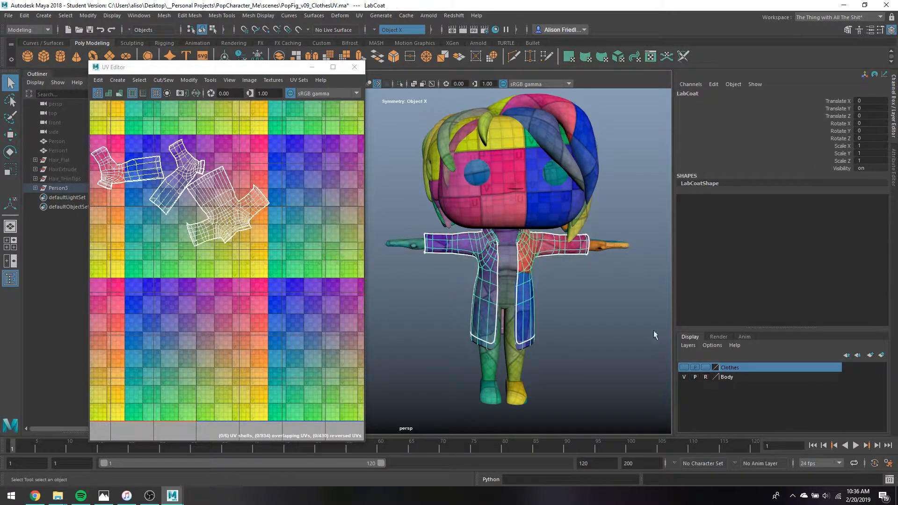
{"action": "left_click", "coordinate": [524, 395], "text": "shift"}
{"action": "right_click", "coordinate": [728, 368]}
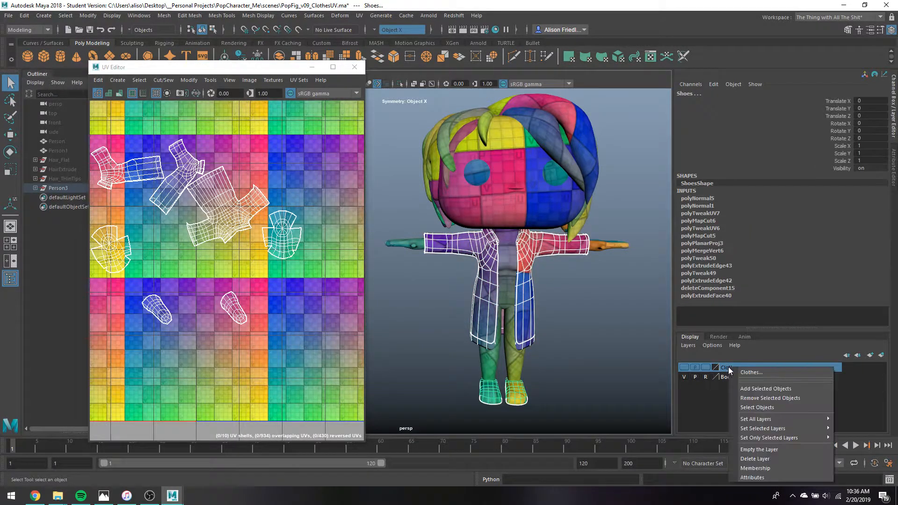
{"action": "left_click", "coordinate": [749, 389]}
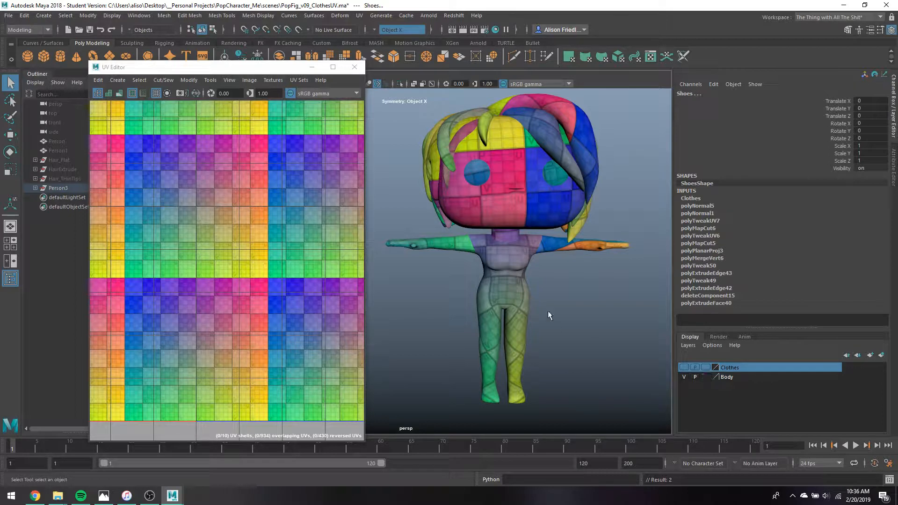
Select all of the body mesh's UV shells and move them together toward the lower-left corner of the UV space
{"action": "left_click", "coordinate": [548, 311]}
{"action": "middle_click_drag", "start_coordinate": [541, 284], "coordinate": [501, 301], "text": "alt"}
{"action": "left_click", "coordinate": [491, 293]}
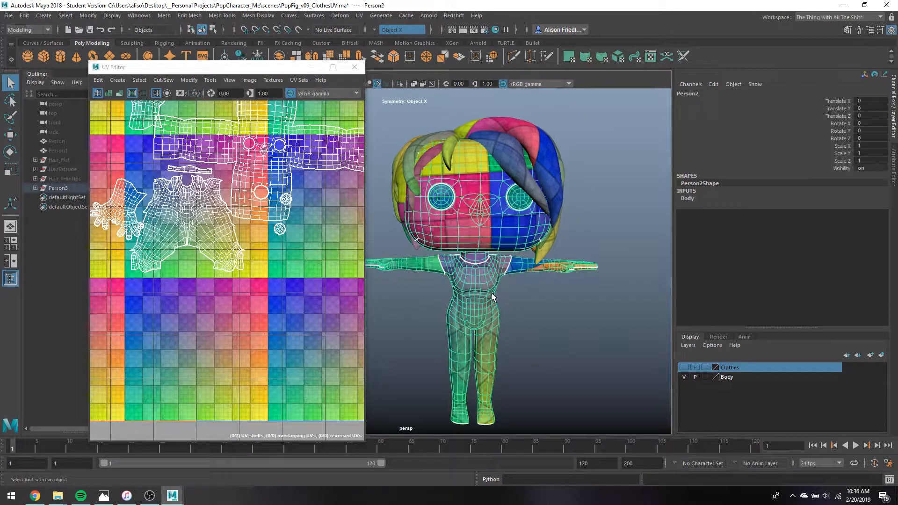
{"action": "scroll", "coordinate": [254, 240], "scroll_direction": "down", "scroll_amount": 3}
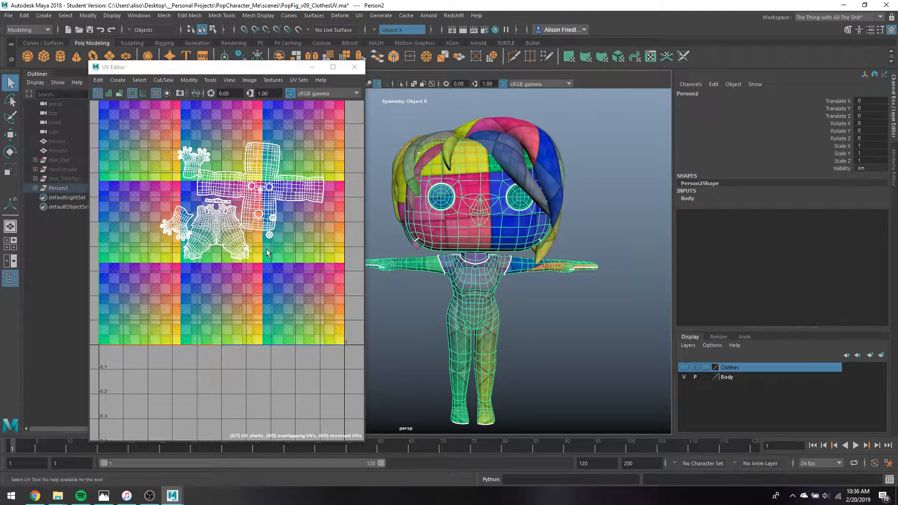
{"action": "right_click_drag", "start_coordinate": [244, 221], "coordinate": [209, 209]}
{"action": "left_click_drag", "start_coordinate": [142, 128], "coordinate": [364, 303]}
{"action": "key", "text": "w"}
{"action": "left_click_drag", "start_coordinate": [223, 231], "coordinate": [190, 287]}
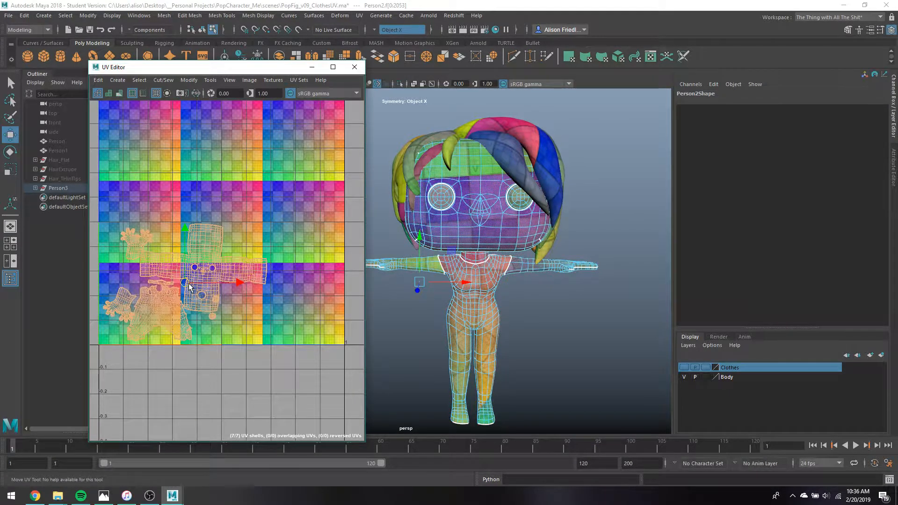
Widen the UV Editor and display the body's UV shells shaded instead of over the checker texture
{"action": "scroll", "coordinate": [223, 279], "scroll_direction": "up", "scroll_amount": 3}
{"action": "middle_click_drag", "start_coordinate": [223, 275], "coordinate": [291, 250], "text": "alt"}
{"action": "left_click_drag", "start_coordinate": [371, 258], "coordinate": [482, 260]}
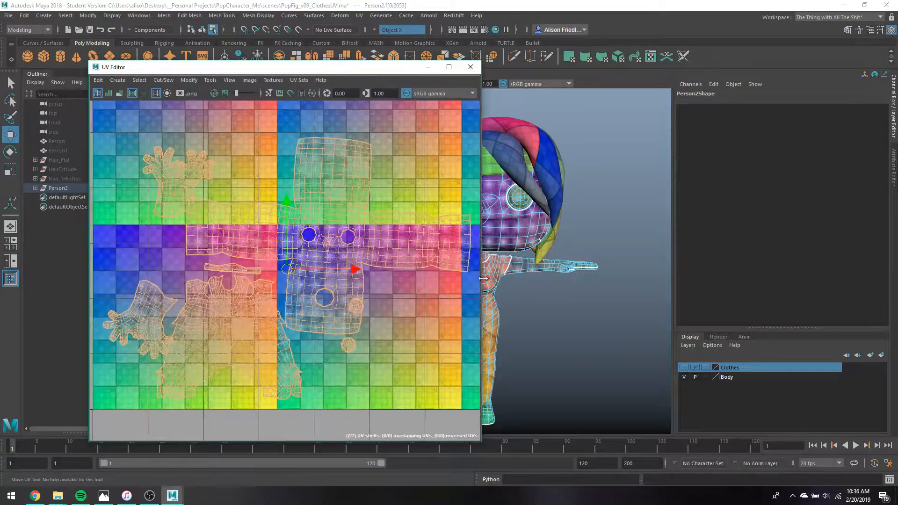
{"action": "key", "text": "5"}
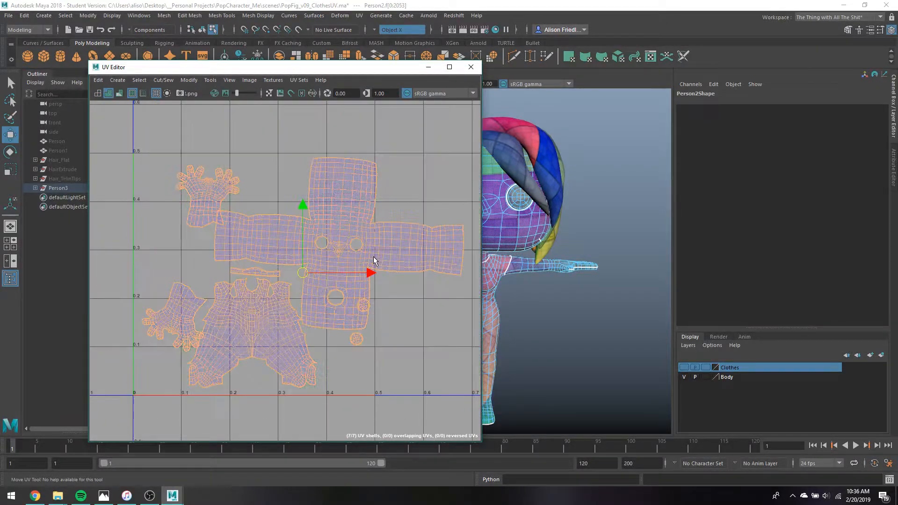
Turn off Object X symmetry so that the hand UV shells can be selected individually
{"action": "middle_click_drag", "start_coordinate": [360, 249], "coordinate": [382, 266], "text": "alt"}
{"action": "key", "text": "q"}
{"action": "left_click", "coordinate": [227, 219]}
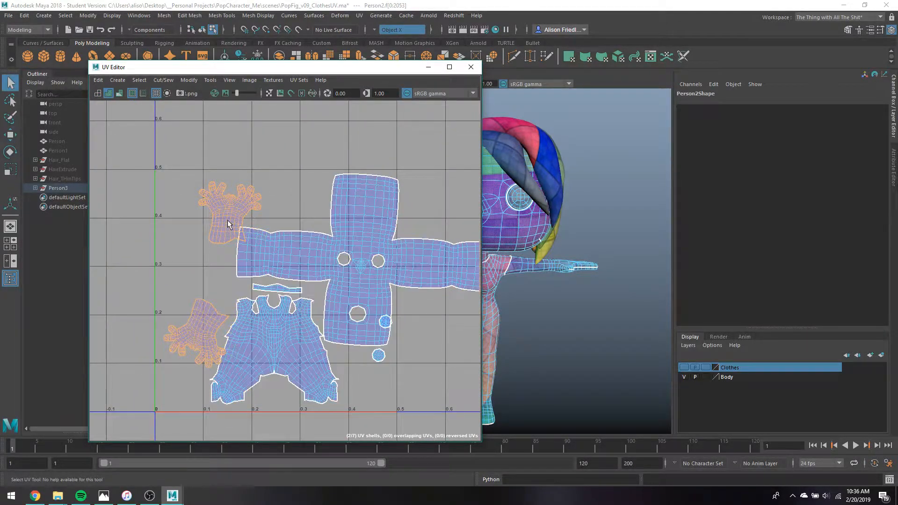
{"action": "left_click", "coordinate": [388, 30]}
{"action": "left_click", "coordinate": [386, 32]}
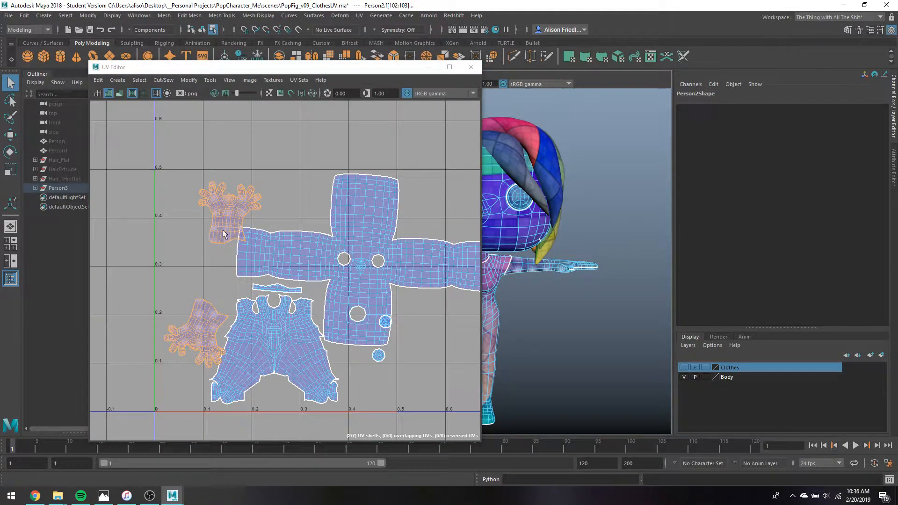
Move the upper hand shell down above the other hand near the U=0 edge and tilt it clockwise
{"action": "left_click", "coordinate": [222, 229]}
{"action": "key", "text": "w"}
{"action": "left_click_drag", "start_coordinate": [227, 212], "coordinate": [181, 276]}
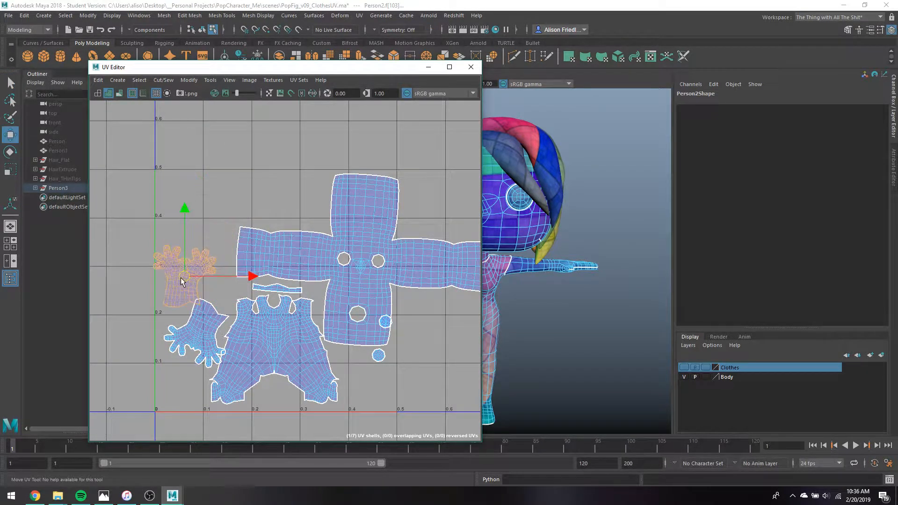
{"action": "key", "text": "e"}
{"action": "left_click_drag", "start_coordinate": [216, 230], "coordinate": [233, 248]}
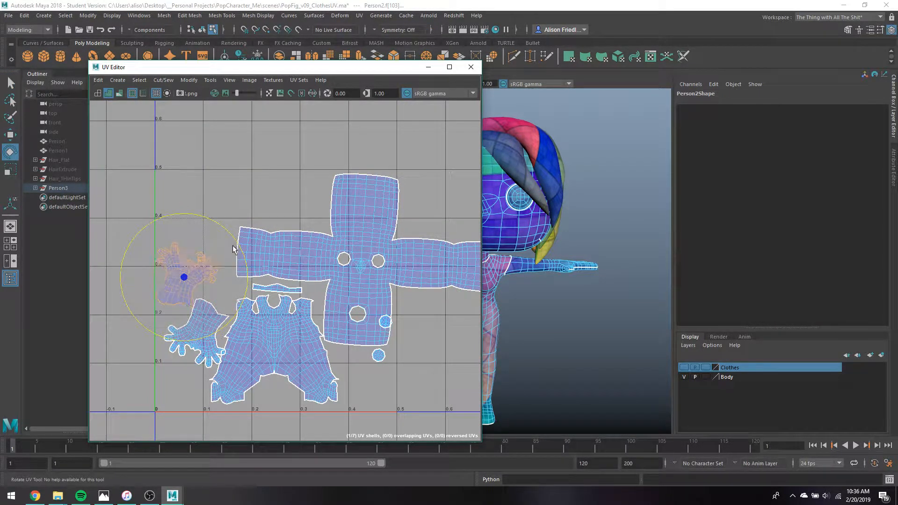
{"action": "key", "text": "w"}
{"action": "left_click_drag", "start_coordinate": [185, 279], "coordinate": [187, 279]}
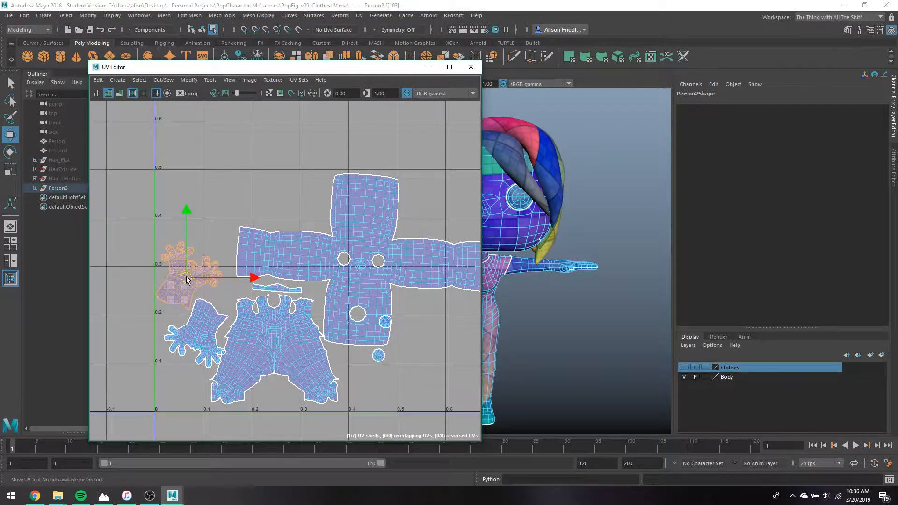
{"action": "key", "text": "q"}
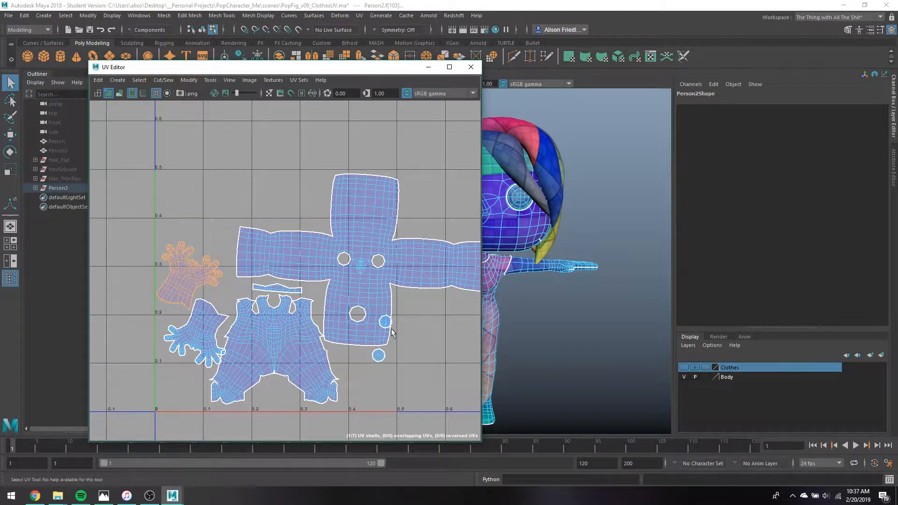
Move the two round eye shells from beside the head shell to below the lower hand shell
{"action": "left_click", "coordinate": [389, 334]}
{"action": "key", "text": "w"}
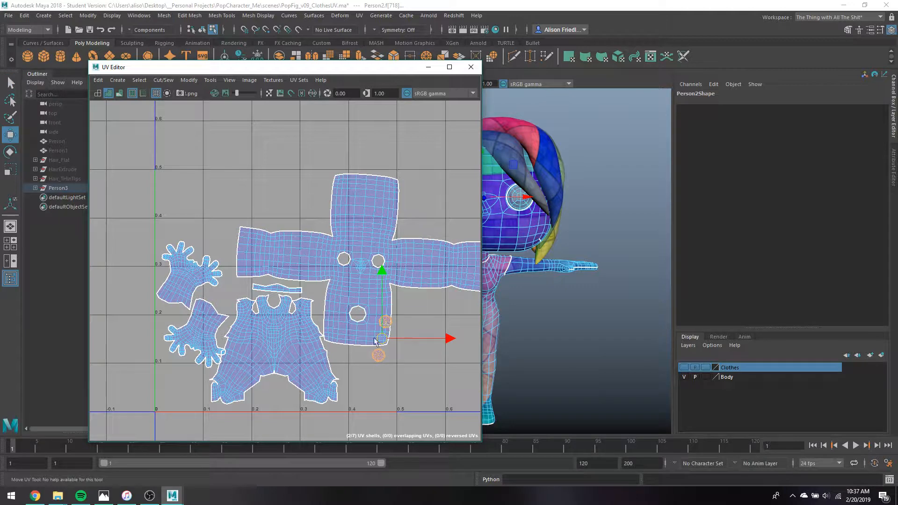
{"action": "left_click_drag", "start_coordinate": [376, 340], "coordinate": [174, 385]}
{"action": "key", "text": "q"}
{"action": "left_click", "coordinate": [181, 370]}
{"action": "key", "text": "w"}
{"action": "key", "text": "q"}
Move the torso-and-legs shell down slightly so its feet sit at the lower edge of the UV space
{"action": "left_click", "coordinate": [263, 359]}
{"action": "key", "text": "w"}
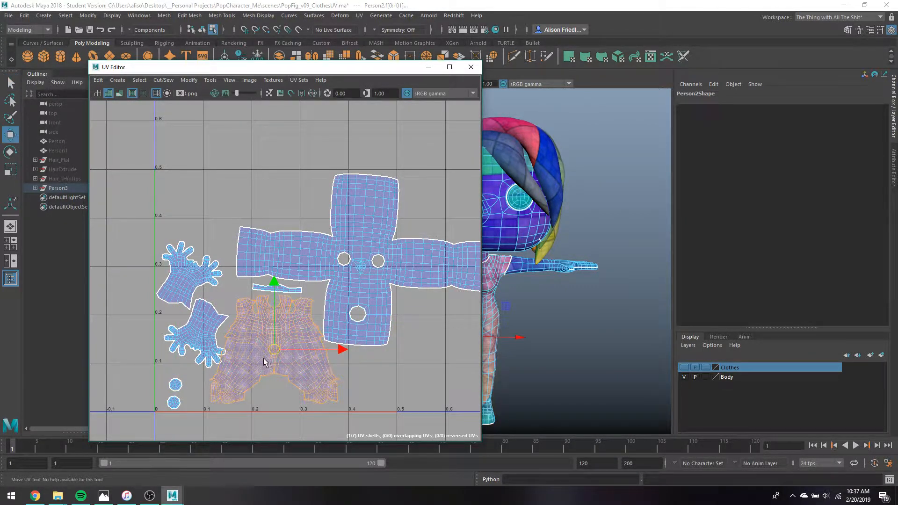
{"action": "left_click_drag", "start_coordinate": [275, 354], "coordinate": [281, 361]}
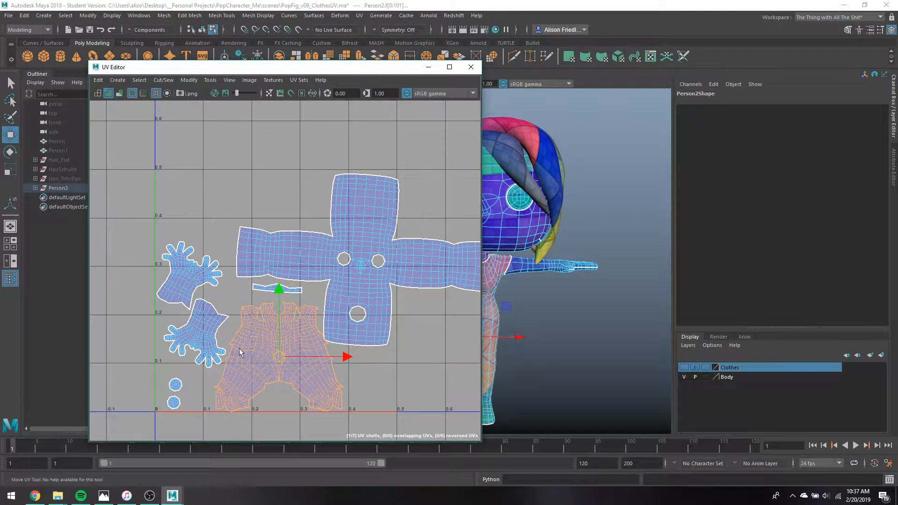
Shift the lower hand shell down and park the two eye shells above the head shell's left arm
{"action": "key", "text": "q"}
{"action": "left_click", "coordinate": [196, 345]}
{"action": "key", "text": "w"}
{"action": "left_click_drag", "start_coordinate": [197, 351], "coordinate": [232, 212]}
{"action": "key", "text": "q"}
{"action": "left_click", "coordinate": [176, 386]}
{"action": "left_click", "coordinate": [176, 403], "text": "shift"}
{"action": "key", "text": "w"}
Rotate the lower hand shell until its fingers point up and move it into the UV space's lower-left corner
{"action": "left_click", "coordinate": [197, 355]}
{"action": "key", "text": "e"}
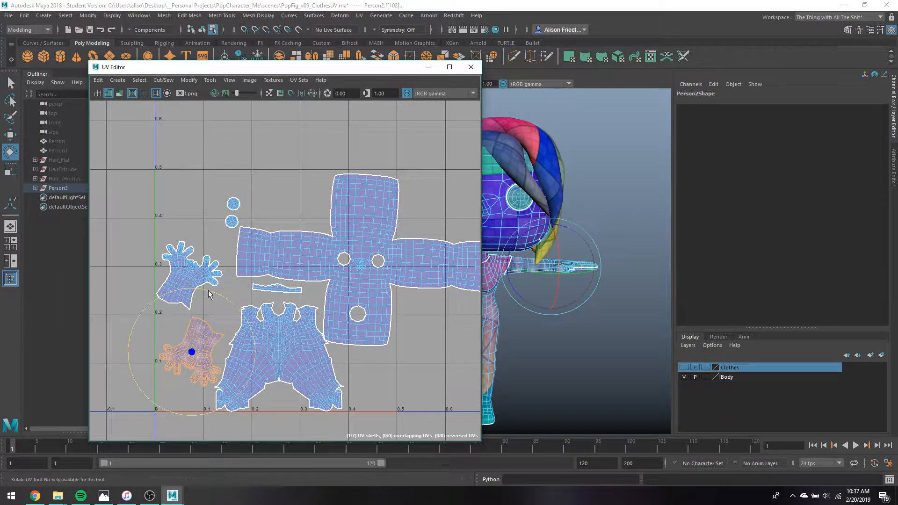
{"action": "left_click_drag", "start_coordinate": [222, 303], "coordinate": [190, 390]}
{"action": "key", "text": "w"}
{"action": "left_click_drag", "start_coordinate": [190, 352], "coordinate": [189, 379]}
{"action": "key", "text": "q"}
Rotate the upper hand shell further clockwise and move it down directly above the other hand shell
{"action": "left_click", "coordinate": [245, 343]}
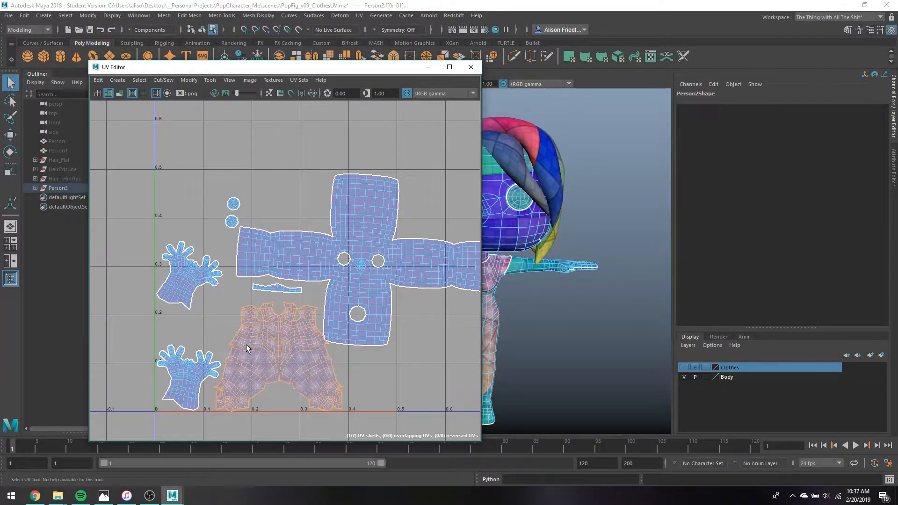
{"action": "left_click", "coordinate": [195, 296]}
{"action": "left_click", "coordinate": [191, 289]}
{"action": "key", "text": "e"}
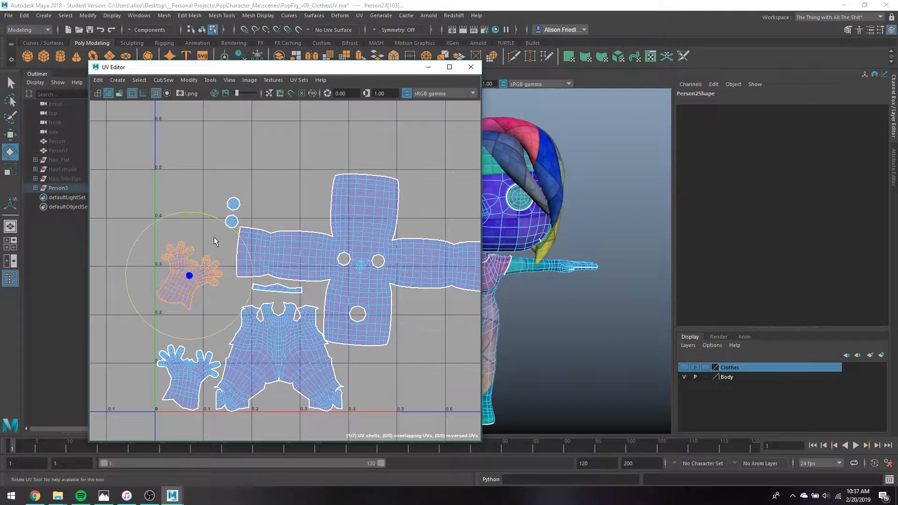
{"action": "left_click_drag", "start_coordinate": [223, 223], "coordinate": [248, 263]}
{"action": "key", "text": "w"}
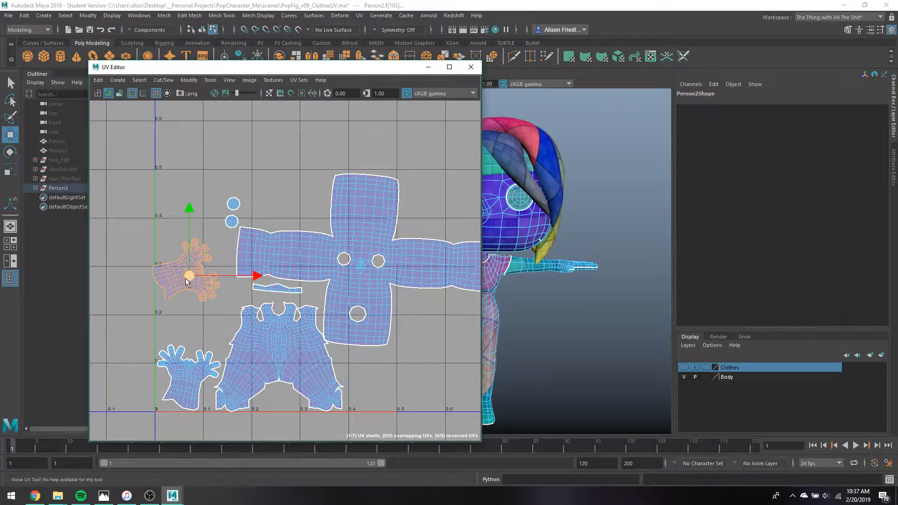
{"action": "left_click_drag", "start_coordinate": [189, 276], "coordinate": [189, 317]}
{"action": "left_click_drag", "start_coordinate": [190, 318], "coordinate": [191, 323]}
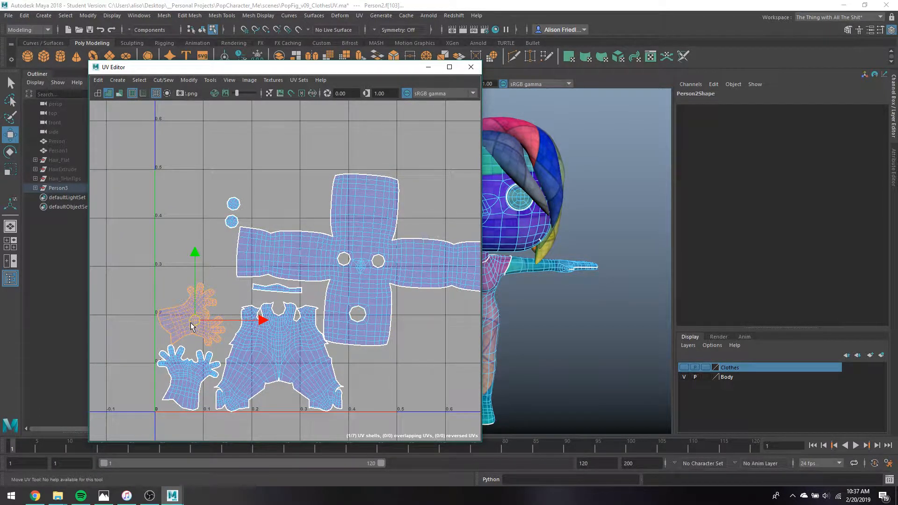
Move the two eye shells into the gap between the body shell's legs and rotate the pair to lie side by side
{"action": "key", "text": "q"}
{"action": "left_click", "coordinate": [234, 218]}
{"action": "key", "text": "w"}
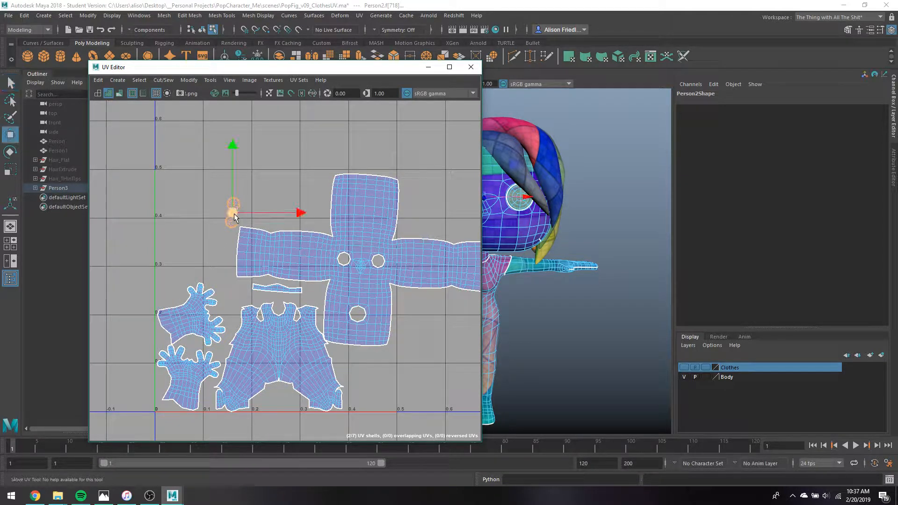
{"action": "left_click_drag", "start_coordinate": [235, 220], "coordinate": [234, 311]}
{"action": "key", "text": "q"}
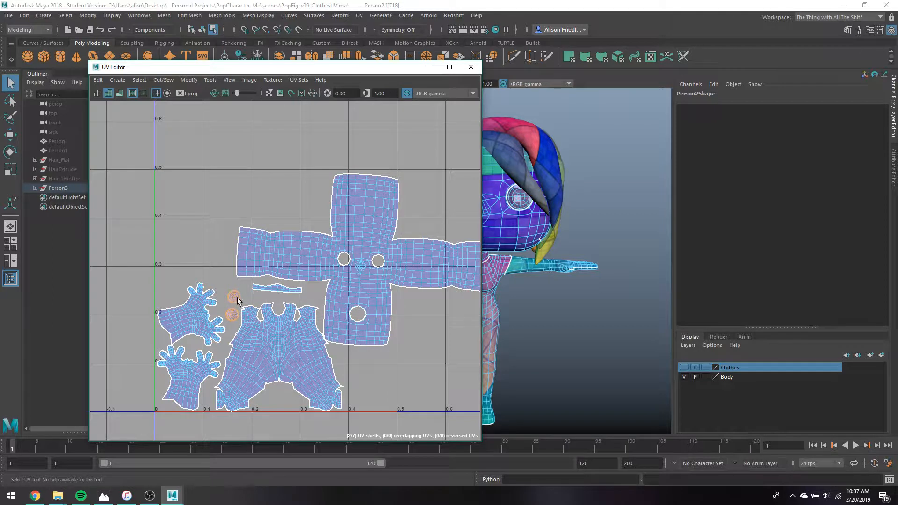
{"action": "key", "text": "w"}
{"action": "left_click_drag", "start_coordinate": [272, 347], "coordinate": [278, 391]}
{"action": "key", "text": "e"}
{"action": "left_click_drag", "start_coordinate": [291, 332], "coordinate": [337, 381]}
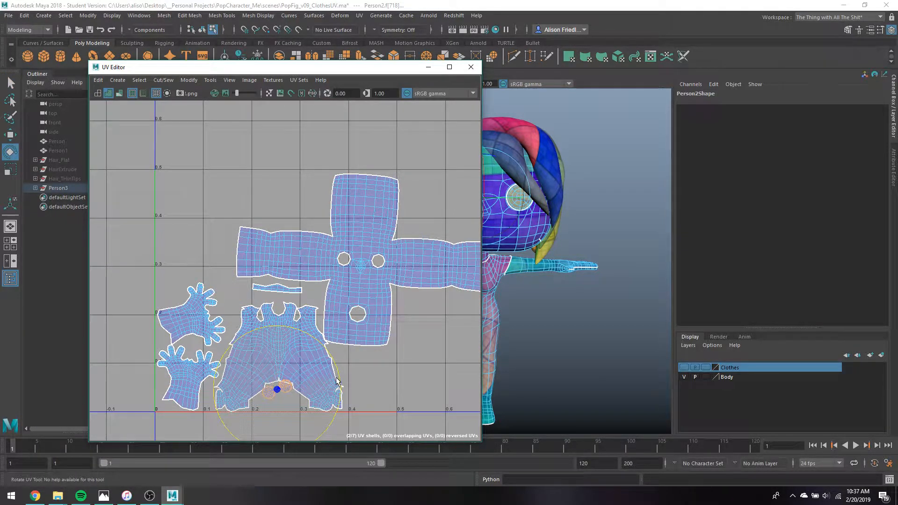
{"action": "key", "text": "w"}
{"action": "left_click_drag", "start_coordinate": [276, 391], "coordinate": [275, 398]}
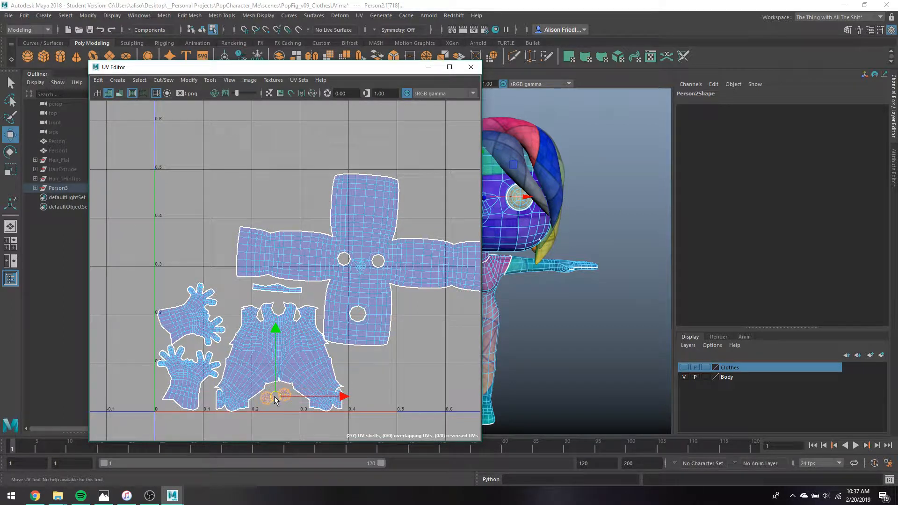
Fine-tune the rotation of the eye shell pair between the body shell's legs
{"action": "key", "text": "e"}
{"action": "left_click_drag", "start_coordinate": [292, 339], "coordinate": [299, 340]}
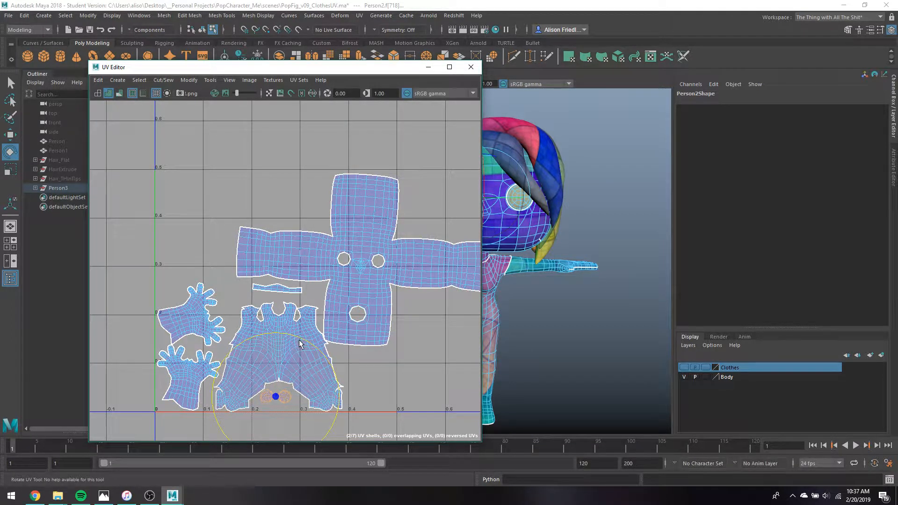
{"action": "key", "text": "w"}
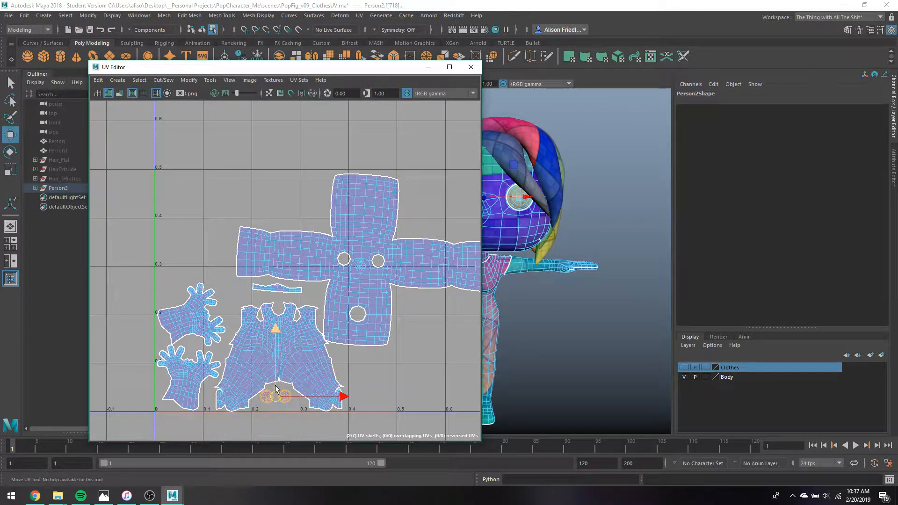
Move the head shell above the body shell and rotate it until its side arms run level
{"action": "left_click", "coordinate": [377, 260]}
{"action": "left_click_drag", "start_coordinate": [358, 261], "coordinate": [289, 211]}
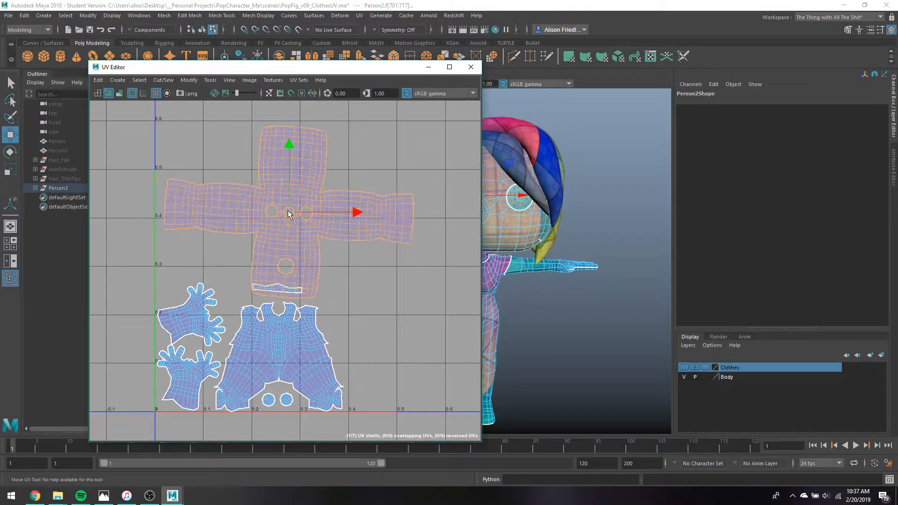
{"action": "key", "text": "e"}
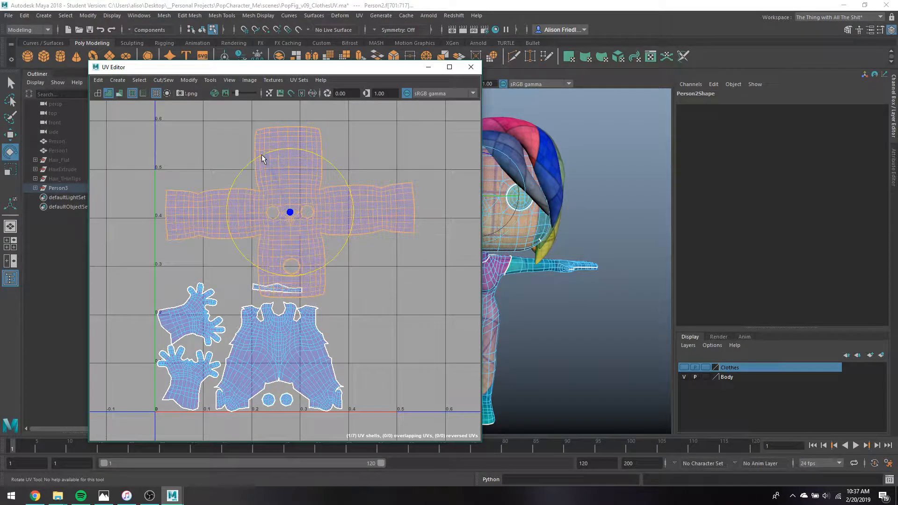
{"action": "key", "text": "w"}
Move the head shell to the right of the body shell, with its lower end just above the UV space's bottom edge
{"action": "left_click_drag", "start_coordinate": [294, 214], "coordinate": [123, 265]}
{"action": "scroll", "coordinate": [237, 266], "scroll_direction": "down", "scroll_amount": 2}
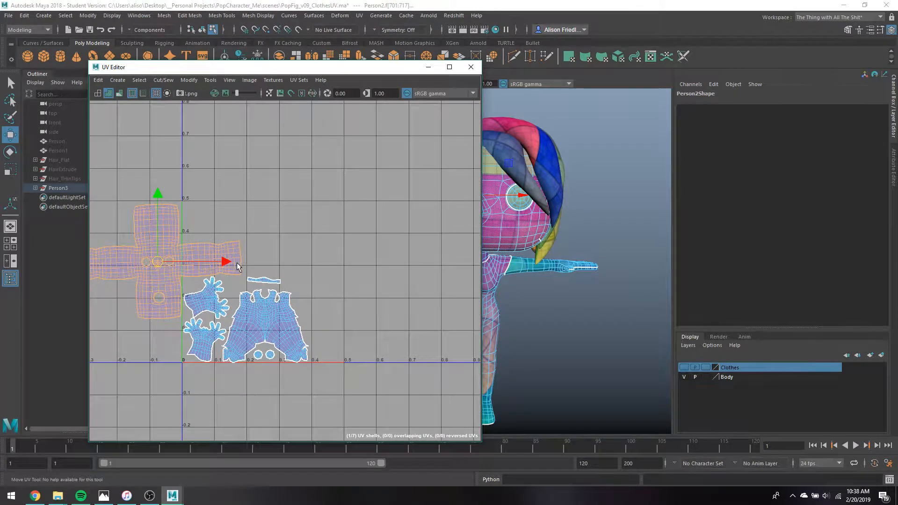
{"action": "left_click_drag", "start_coordinate": [156, 266], "coordinate": [381, 300]}
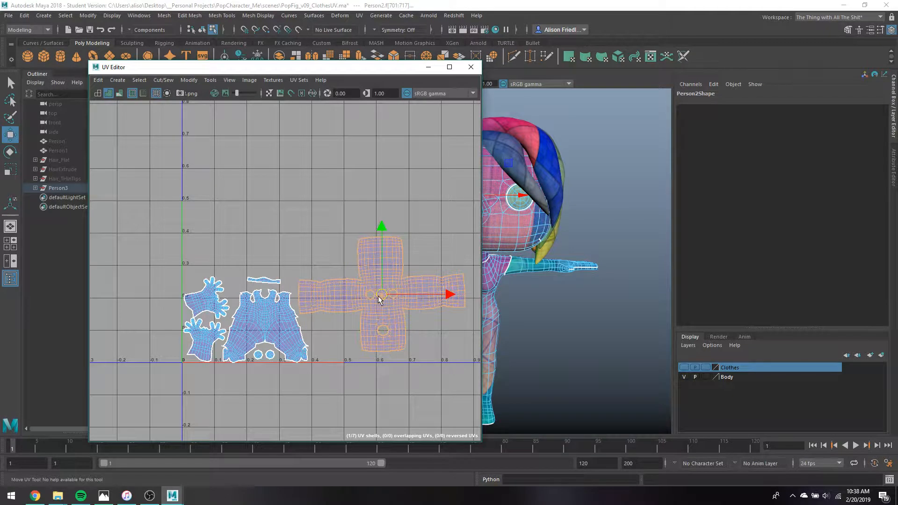
{"action": "left_click", "coordinate": [318, 249]}
{"action": "left_click", "coordinate": [387, 308]}
{"action": "left_click_drag", "start_coordinate": [383, 297], "coordinate": [384, 301]}
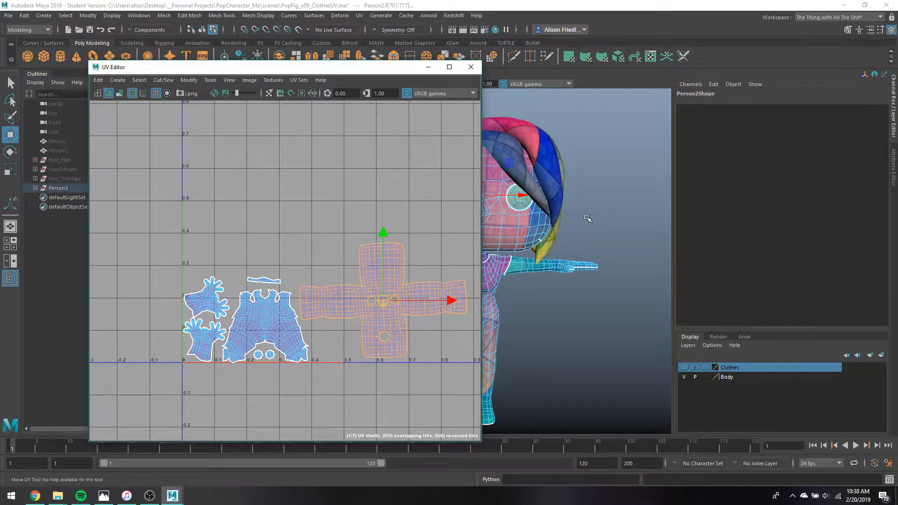
Select all the hair meshes on the character so that their UV shells are loaded in the UV Editor
{"action": "key", "text": "f"}
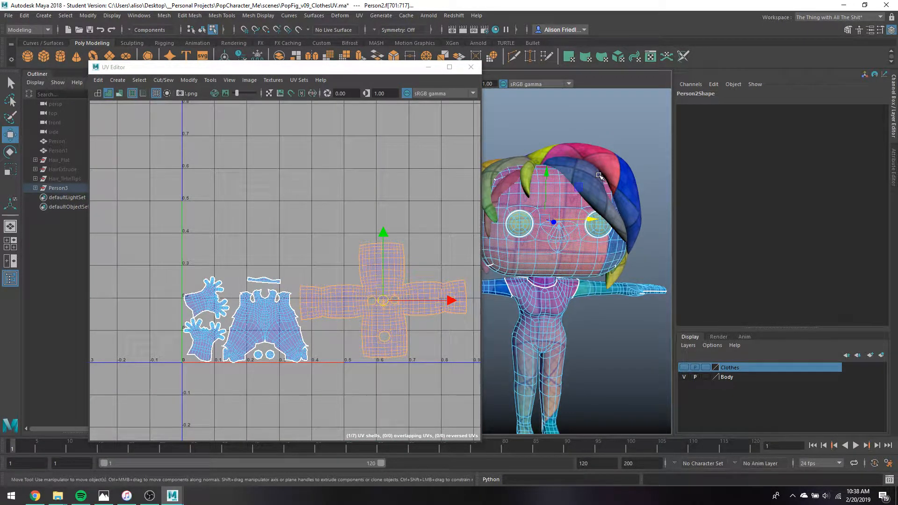
{"action": "right_click_drag", "start_coordinate": [594, 179], "coordinate": [564, 188], "text": "alt"}
{"action": "middle_click_drag", "start_coordinate": [558, 198], "coordinate": [630, 188], "text": "alt"}
{"action": "left_click", "coordinate": [592, 201]}
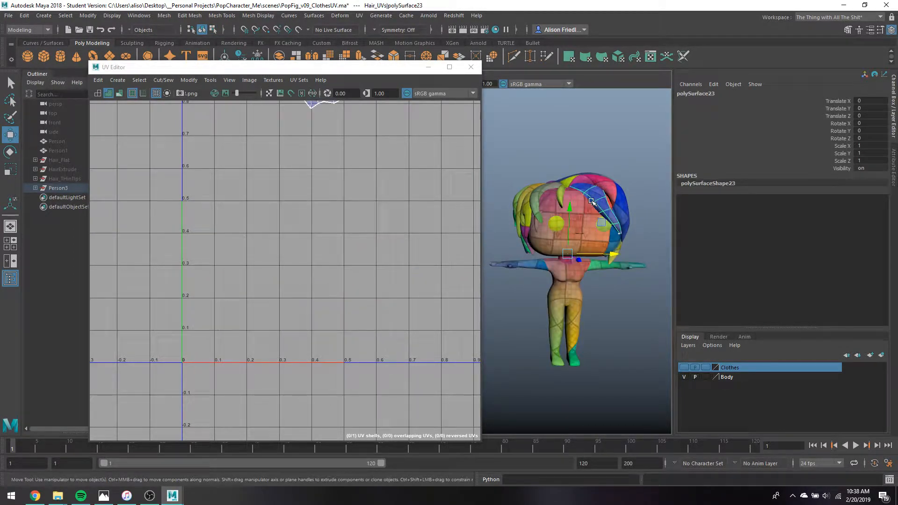
{"action": "right_click_drag", "start_coordinate": [556, 188], "coordinate": [471, 196], "text": "alt"}
{"action": "middle_click_drag", "start_coordinate": [558, 215], "coordinate": [620, 186], "text": "alt"}
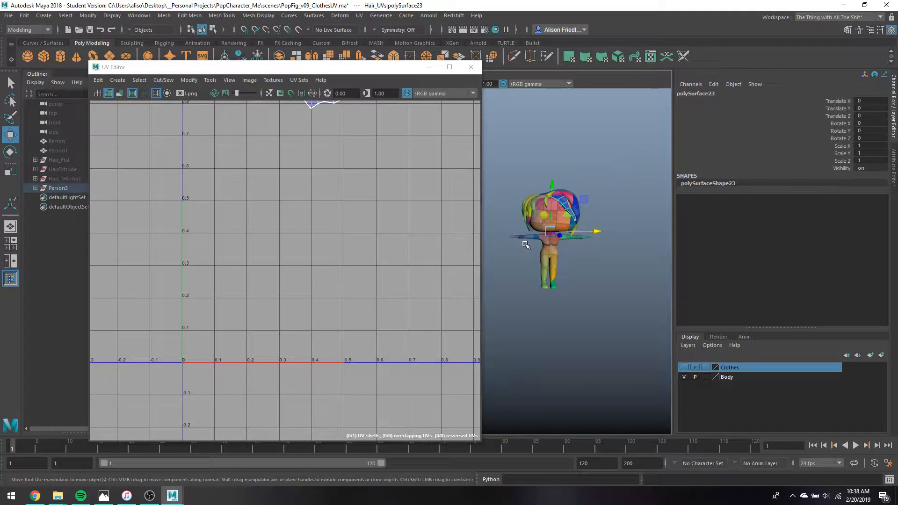
{"action": "left_click", "coordinate": [526, 245]}
{"action": "scroll", "coordinate": [345, 250], "scroll_direction": "down", "scroll_amount": 3}
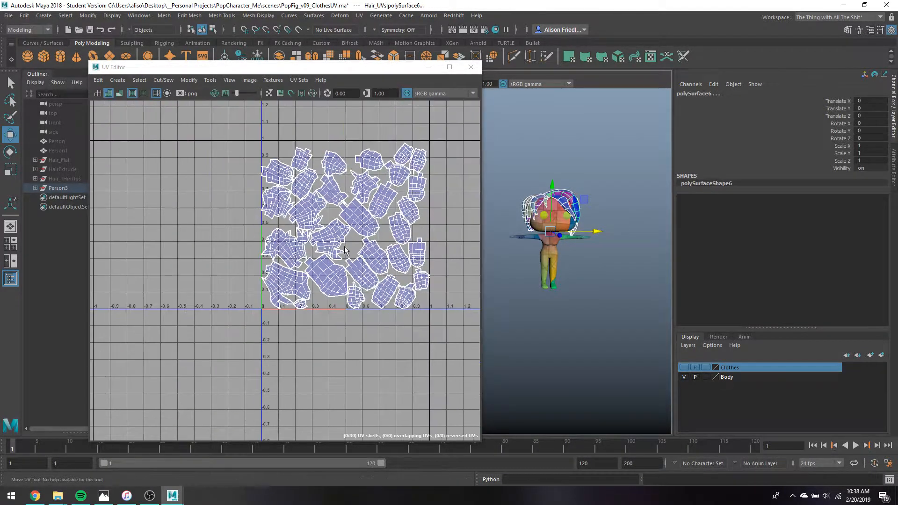
Select all the hair UV shells and move them up and to the right, away from the UV origin
{"action": "right_click_drag", "start_coordinate": [344, 250], "coordinate": [344, 193]}
{"action": "left_click_drag", "start_coordinate": [216, 122], "coordinate": [516, 355]}
{"action": "key", "text": "r"}
{"action": "left_click_drag", "start_coordinate": [347, 226], "coordinate": [309, 232]}
{"action": "key", "text": "ctrl+z"}
{"action": "key", "text": "w"}
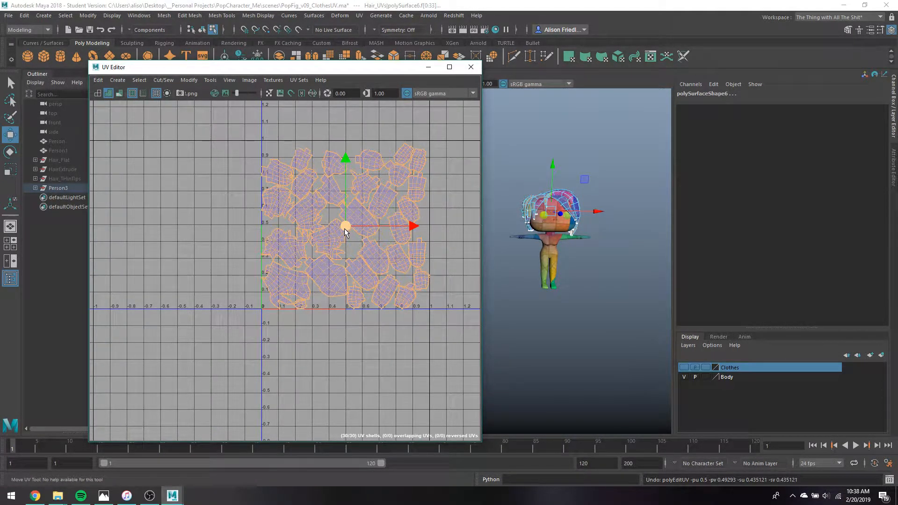
{"action": "left_click_drag", "start_coordinate": [347, 230], "coordinate": [375, 211]}
Scale all the hair UV shells down uniformly so they take up less of the UV space
{"action": "scroll", "coordinate": [596, 218], "scroll_direction": "up", "scroll_amount": 2}
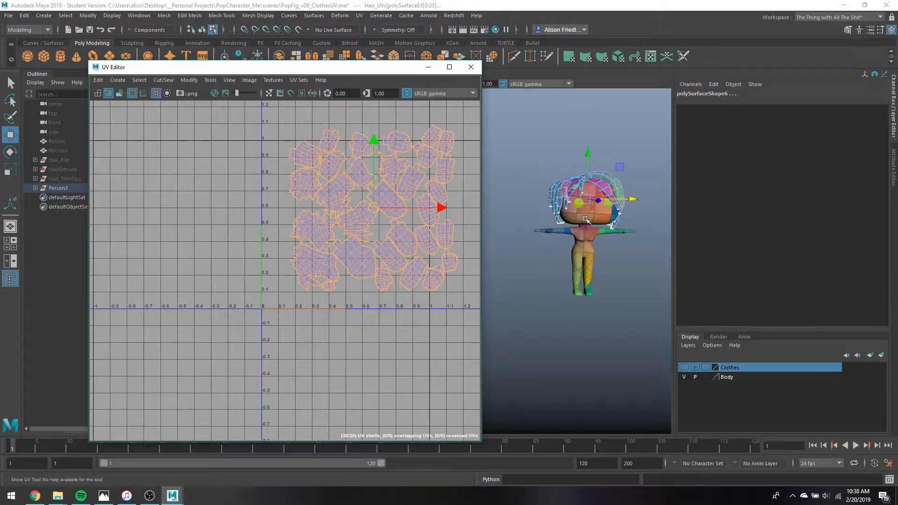
{"action": "middle_click_drag", "start_coordinate": [594, 219], "coordinate": [516, 248], "text": "alt"}
{"action": "scroll", "coordinate": [371, 215], "scroll_direction": "up", "scroll_amount": 3}
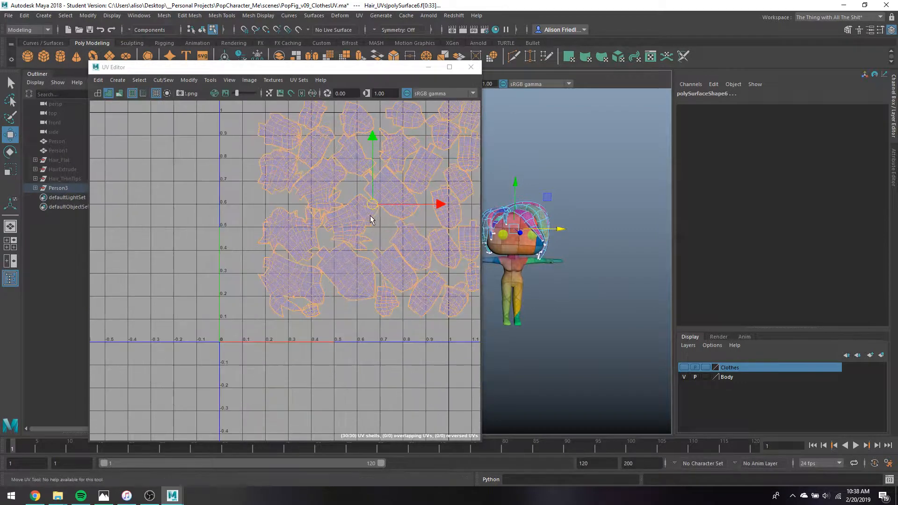
{"action": "key", "text": "r"}
{"action": "left_click_drag", "start_coordinate": [372, 206], "coordinate": [361, 211]}
{"action": "key", "text": "q"}
Return to object selection and select the body mesh together with all the hair meshes
{"action": "left_click", "coordinate": [526, 245]}
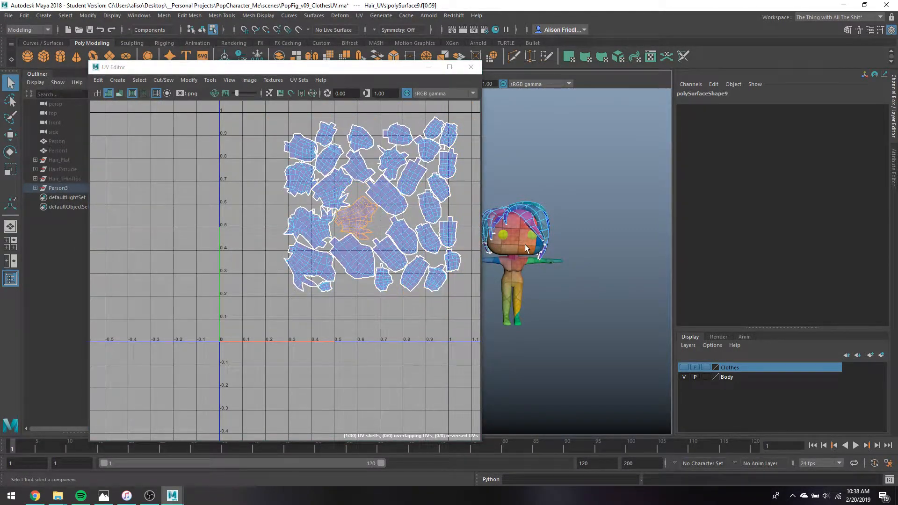
{"action": "left_click", "coordinate": [521, 245]}
{"action": "scroll", "coordinate": [546, 239], "scroll_direction": "up", "scroll_amount": 5}
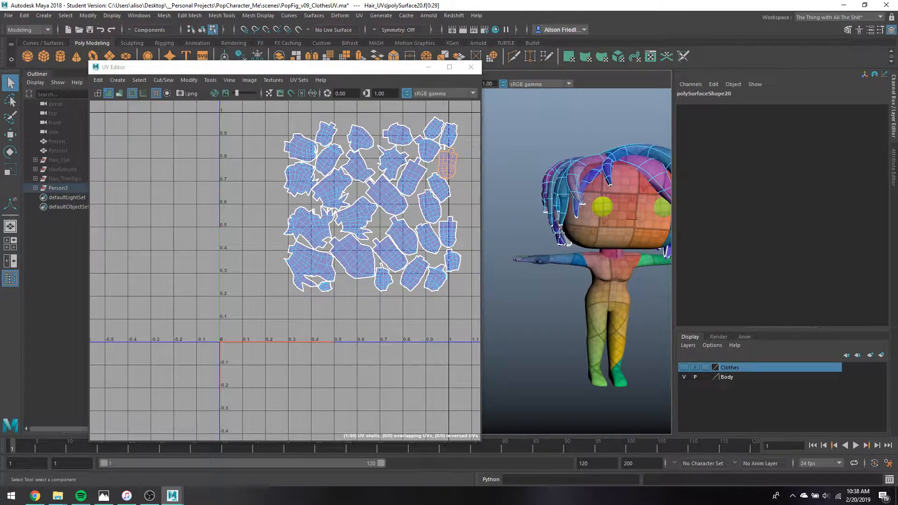
{"action": "middle_click_drag", "start_coordinate": [578, 227], "coordinate": [494, 240], "text": "alt"}
{"action": "left_click", "coordinate": [535, 218]}
{"action": "right_click_drag", "start_coordinate": [537, 220], "coordinate": [547, 206]}
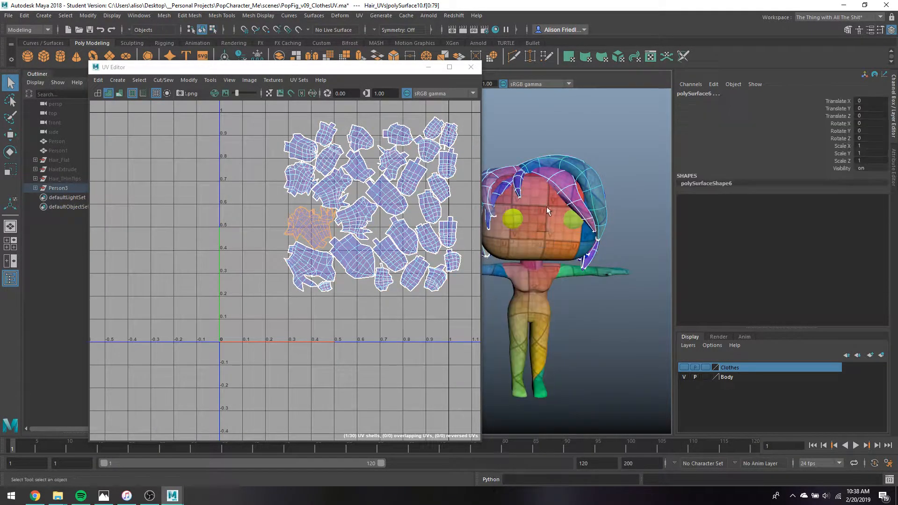
{"action": "left_click", "coordinate": [540, 230]}
{"action": "scroll", "coordinate": [596, 197], "scroll_direction": "down", "scroll_amount": 4}
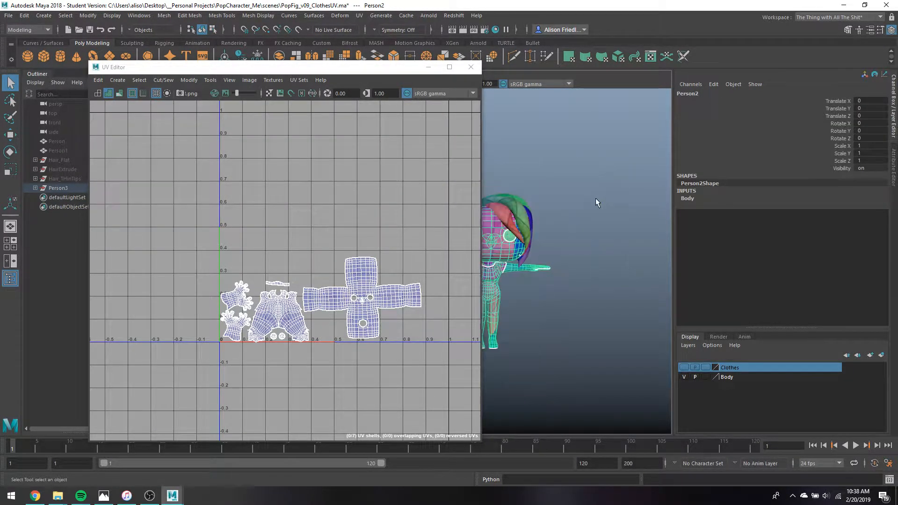
{"action": "middle_click_drag", "start_coordinate": [594, 198], "coordinate": [615, 201], "text": "alt"}
{"action": "left_click_drag", "start_coordinate": [619, 164], "coordinate": [315, 344]}
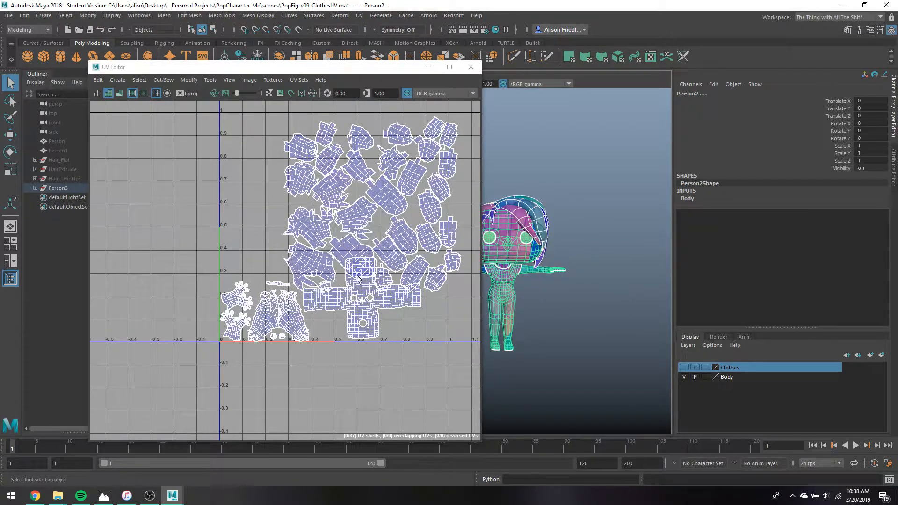
Rotate the lowest left hair shell upright and move it to the UV space's left edge, directly above the hand shells
{"action": "scroll", "coordinate": [358, 278], "scroll_direction": "up", "scroll_amount": 2}
{"action": "right_click_drag", "start_coordinate": [289, 246], "coordinate": [261, 236]}
{"action": "left_click", "coordinate": [287, 255]}
{"action": "key", "text": "e"}
{"action": "left_click_drag", "start_coordinate": [322, 208], "coordinate": [336, 221]}
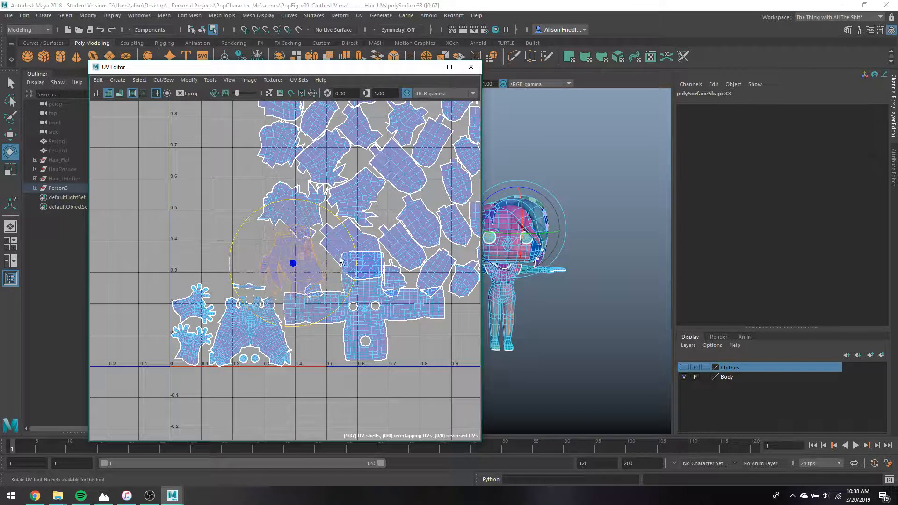
{"action": "key", "text": "w"}
{"action": "left_click_drag", "start_coordinate": [295, 261], "coordinate": [206, 256]}
{"action": "key", "text": "q"}
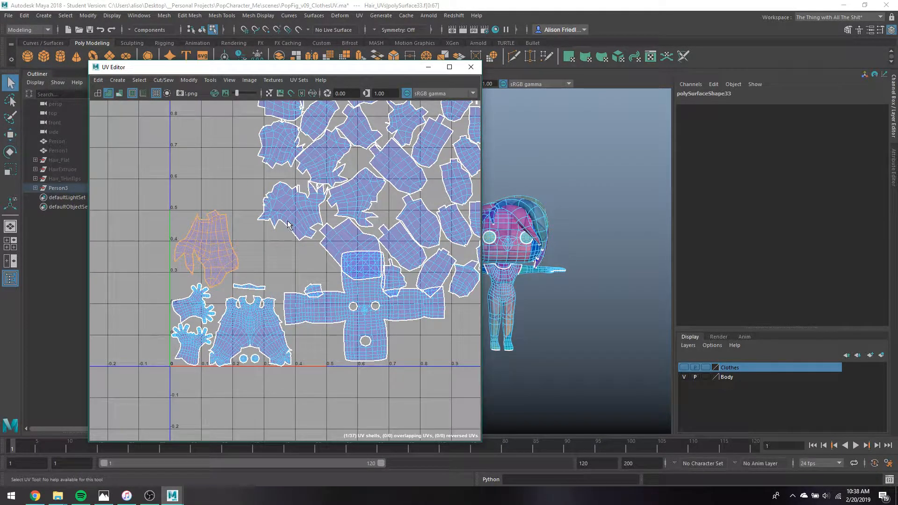
Move the spiky hair shell down above the body shell, beside the hair shell already placed over the hands
{"action": "scroll", "coordinate": [535, 233], "scroll_direction": "up", "scroll_amount": 3}
{"action": "left_click_drag", "start_coordinate": [535, 233], "coordinate": [544, 263], "text": "alt"}
{"action": "scroll", "coordinate": [544, 263], "scroll_direction": "up", "scroll_amount": 3}
{"action": "scroll", "coordinate": [511, 246], "scroll_direction": "up", "scroll_amount": 2}
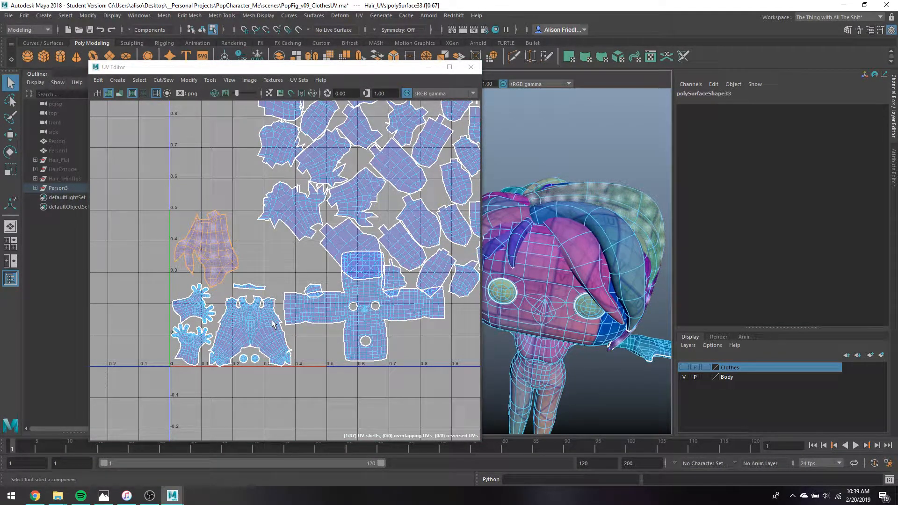
{"action": "scroll", "coordinate": [384, 177], "scroll_direction": "down", "scroll_amount": 2}
{"action": "middle_click_drag", "start_coordinate": [356, 186], "coordinate": [345, 215], "text": "alt"}
{"action": "left_click", "coordinate": [303, 234]}
{"action": "key", "text": "r"}
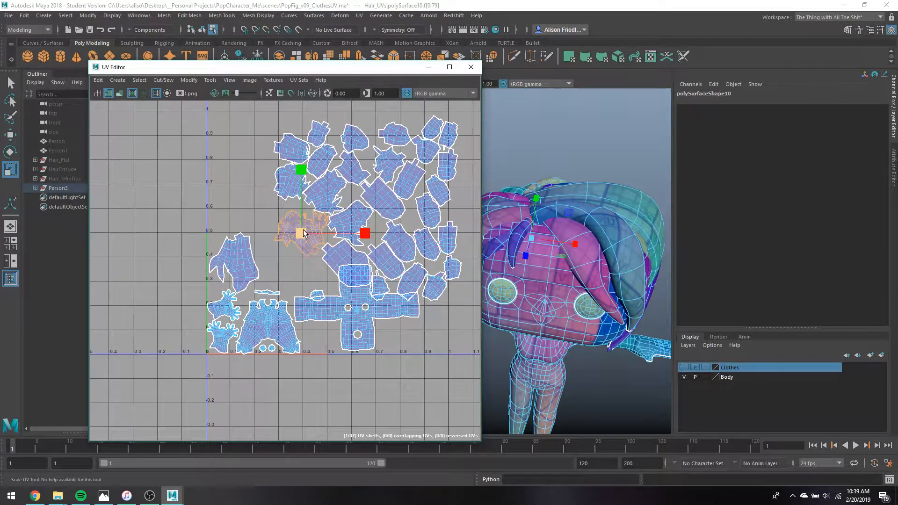
{"action": "key", "text": "w"}
{"action": "left_click_drag", "start_coordinate": [303, 237], "coordinate": [309, 329]}
Move the two small hair shells overlapping the head shell into the gap between the body shell and the head shell's lower end
{"action": "left_click", "coordinate": [318, 294]}
{"action": "key", "text": "q"}
{"action": "left_click", "coordinate": [378, 287]}
{"action": "key", "text": "w"}
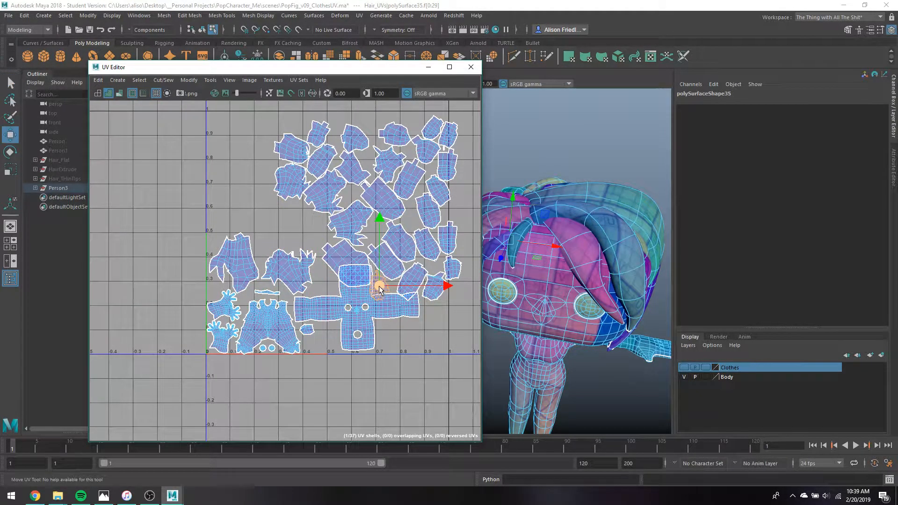
{"action": "left_click_drag", "start_coordinate": [374, 287], "coordinate": [327, 340]}
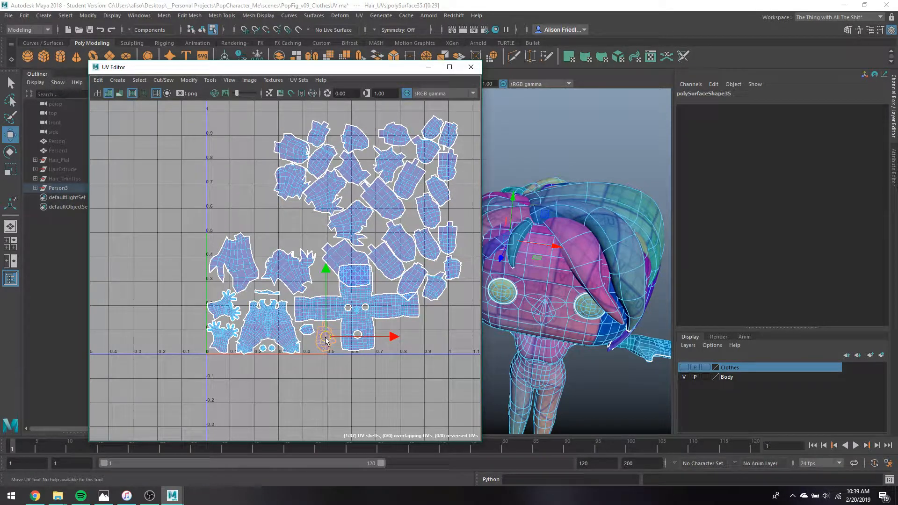
{"action": "key", "text": "q"}
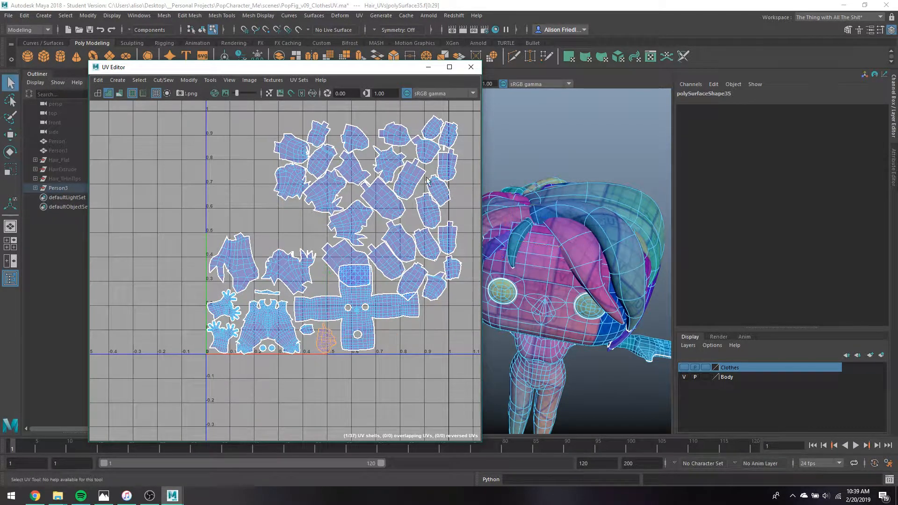
Move the small rounded hair shell from the top row into the gap above the two placed hair shells and rotate it upright
{"action": "left_click", "coordinate": [401, 132]}
{"action": "key", "text": "w"}
{"action": "left_click_drag", "start_coordinate": [401, 132], "coordinate": [268, 238]}
{"action": "key", "text": "e"}
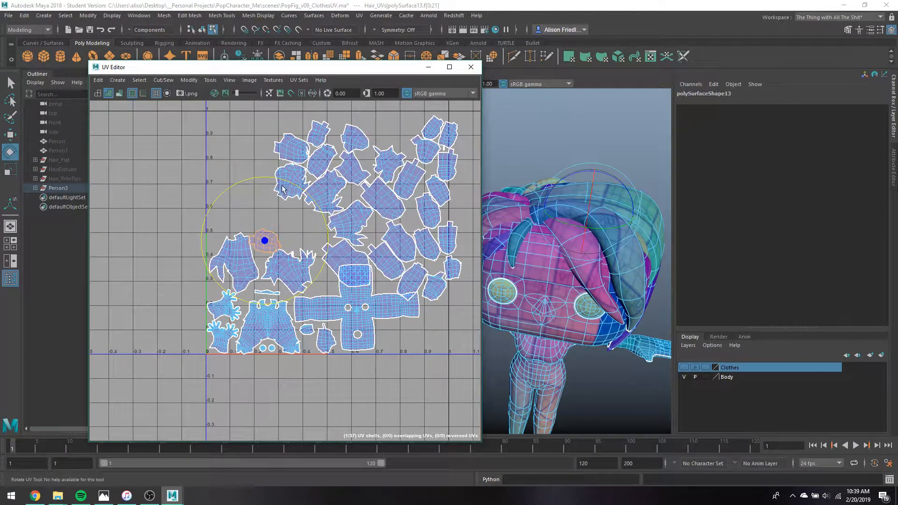
{"action": "key", "text": "w"}
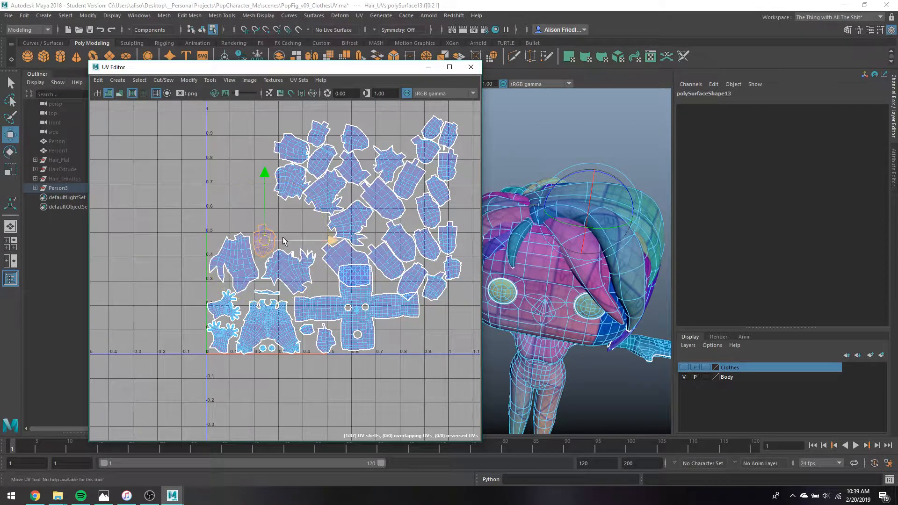
{"action": "key", "text": "q"}
Move the large hair shell off the head shell to the UV space's left edge above the placed hair shells and rotate it upright
{"action": "left_click", "coordinate": [343, 260]}
{"action": "key", "text": "w"}
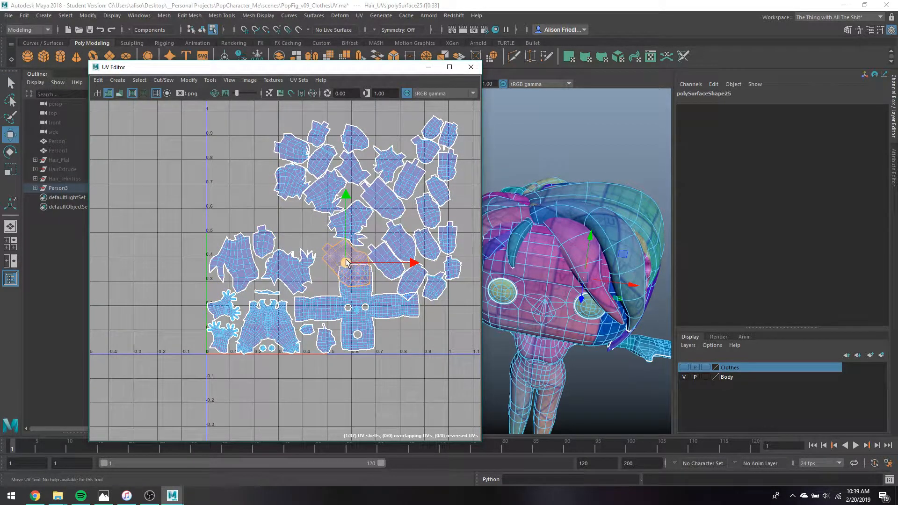
{"action": "left_click_drag", "start_coordinate": [343, 260], "coordinate": [216, 217]}
{"action": "key", "text": "e"}
{"action": "left_click_drag", "start_coordinate": [245, 161], "coordinate": [285, 200]}
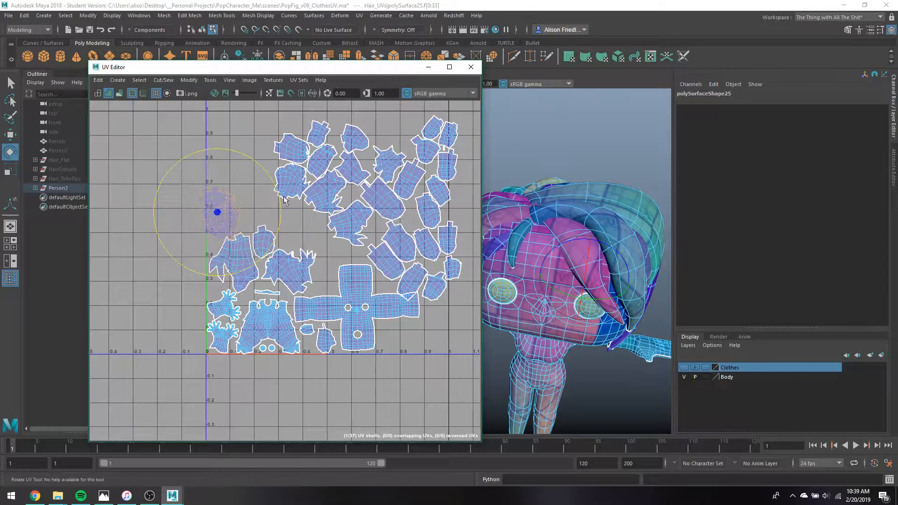
{"action": "key", "text": "w"}
{"action": "left_click_drag", "start_coordinate": [219, 215], "coordinate": [230, 209]}
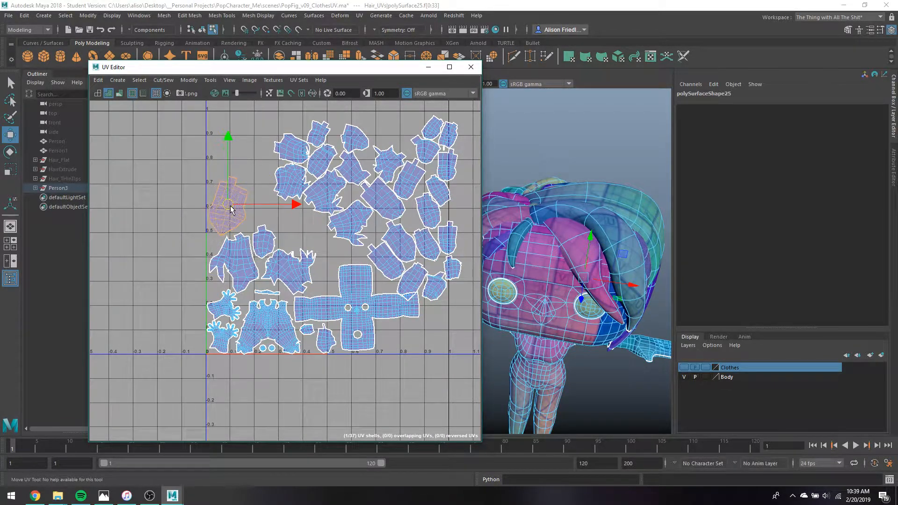
{"action": "key", "text": "q"}
Move the small hair shell at the UV space's right edge to the left edge, beneath the large upright hair shell
{"action": "left_click", "coordinate": [452, 266]}
{"action": "key", "text": "w"}
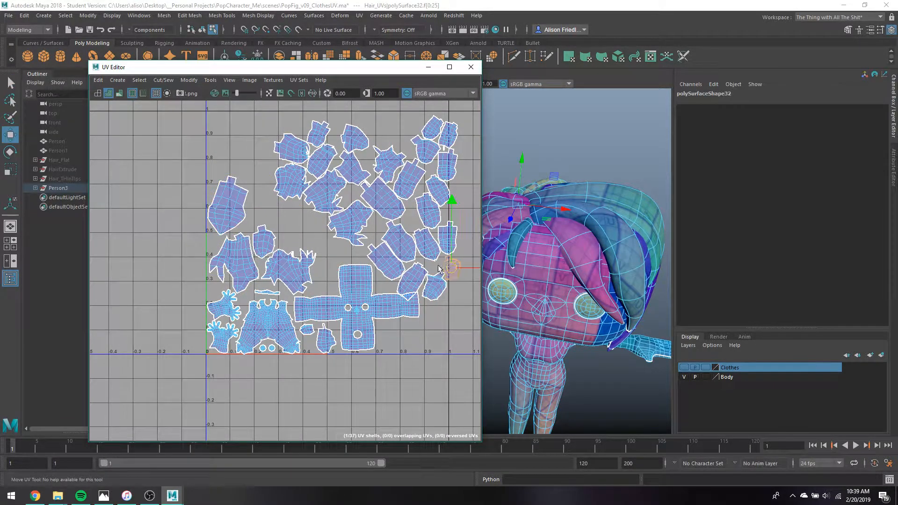
{"action": "left_click_drag", "start_coordinate": [452, 265], "coordinate": [216, 237]}
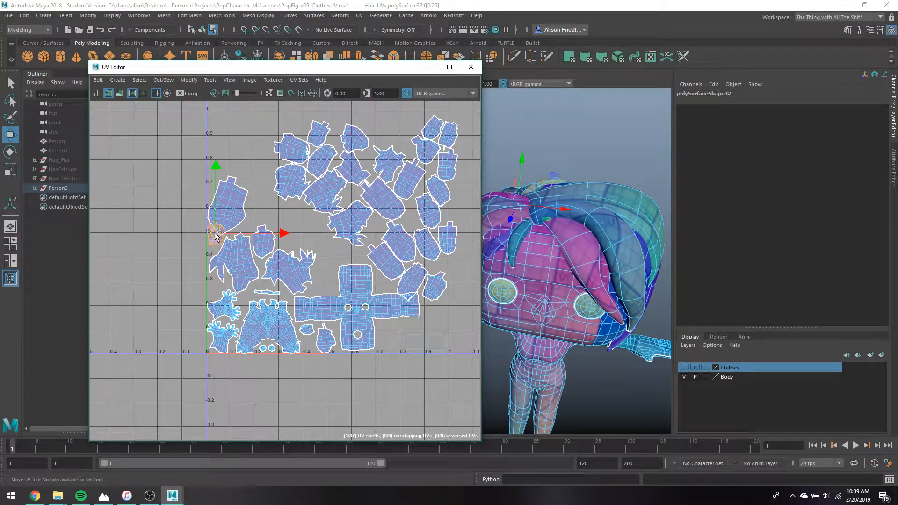
Raise the large upright hair shell until it clears the small hair shell below it
{"action": "scroll", "coordinate": [245, 215], "scroll_direction": "up", "scroll_amount": 5}
{"action": "key", "text": "q"}
{"action": "left_click", "coordinate": [236, 193]}
{"action": "key", "text": "w"}
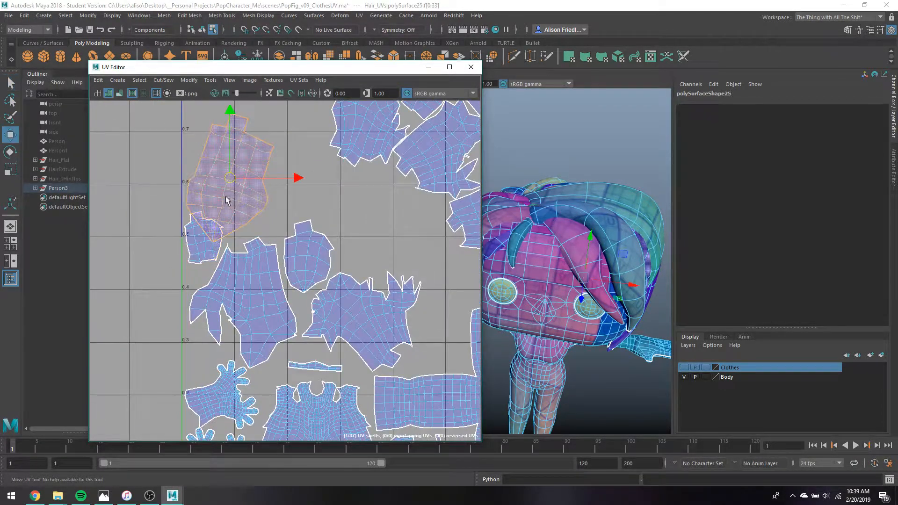
{"action": "left_click_drag", "start_coordinate": [230, 177], "coordinate": [230, 152]}
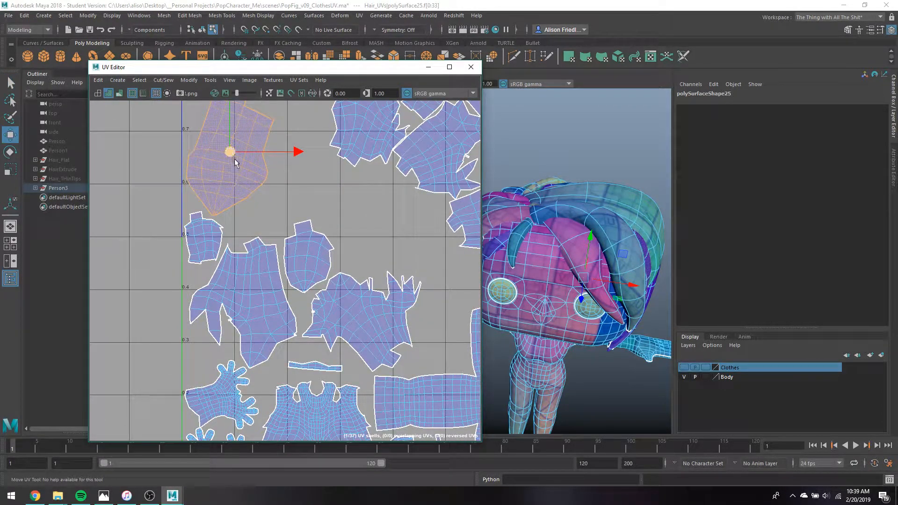
Straighten the large hair shell with a slight rotation and move it against the UV space's left edge
{"action": "middle_click_drag", "start_coordinate": [266, 199], "coordinate": [286, 256], "text": "alt"}
{"action": "key", "text": "e"}
{"action": "left_click_drag", "start_coordinate": [267, 151], "coordinate": [247, 151]}
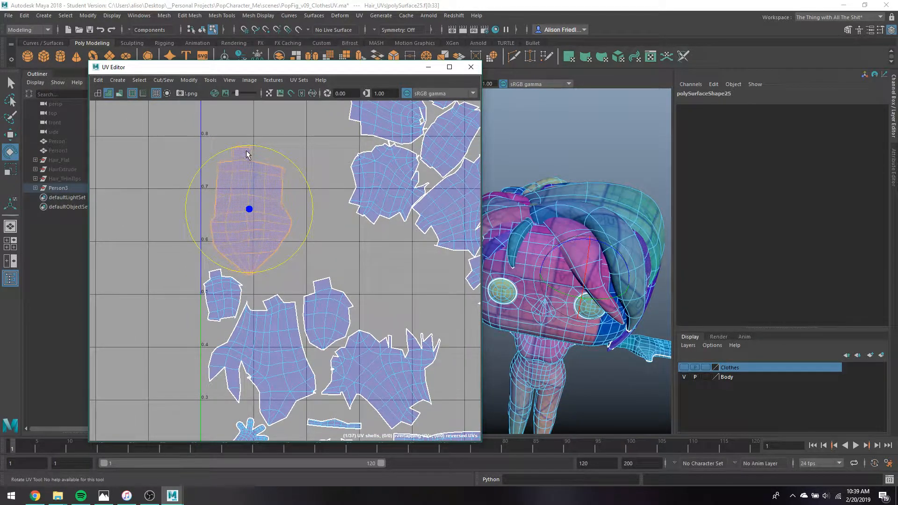
{"action": "key", "text": "w"}
{"action": "left_click_drag", "start_coordinate": [249, 208], "coordinate": [242, 215]}
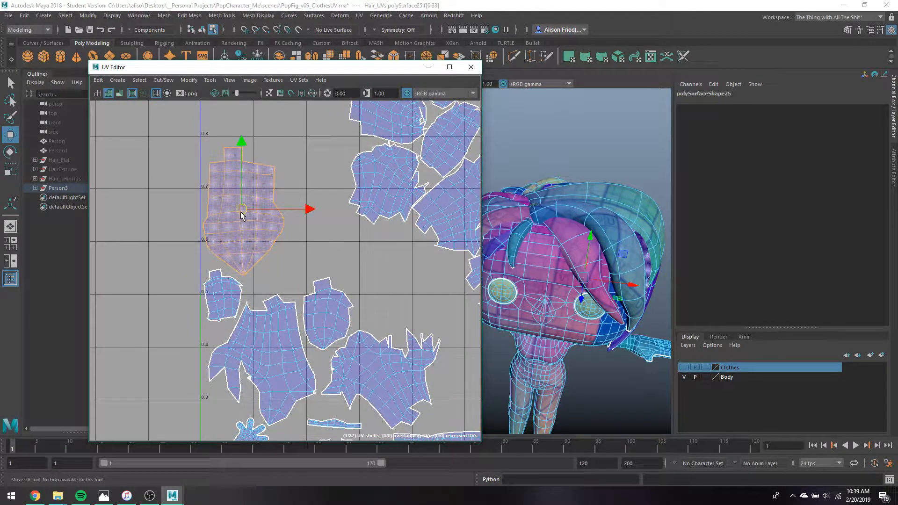
Place the squarish jagged hair shell beside the large upright one, and the small hair shell below the right-hand hair cluster just above it
{"action": "left_click", "coordinate": [388, 200]}
{"action": "left_click_drag", "start_coordinate": [385, 183], "coordinate": [321, 242]}
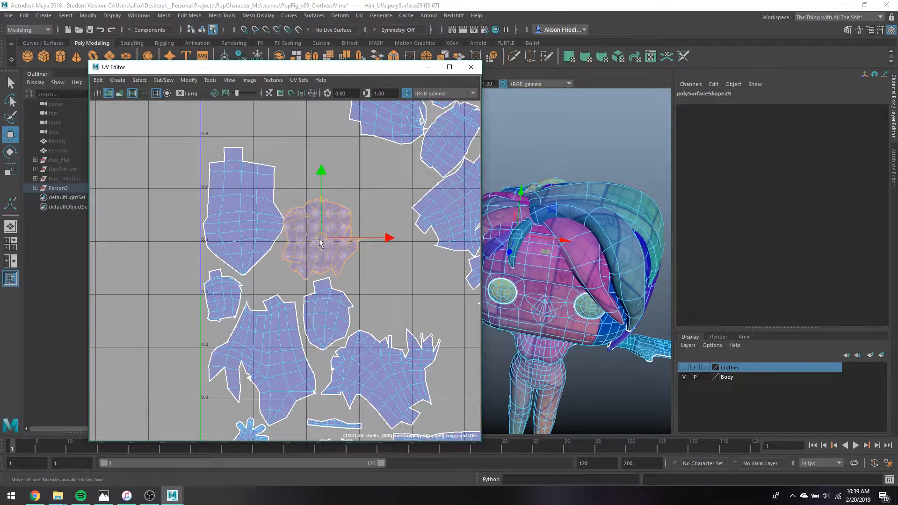
{"action": "scroll", "coordinate": [320, 242], "scroll_direction": "down", "scroll_amount": 5}
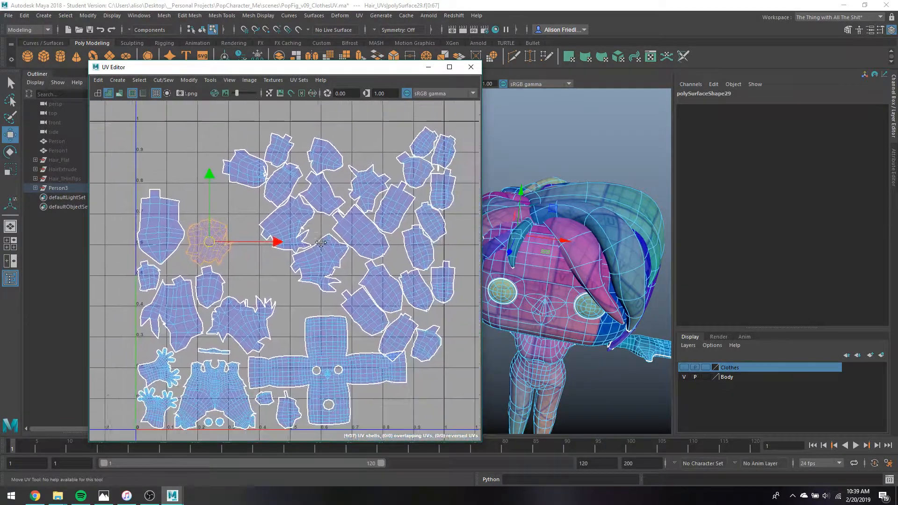
{"action": "middle_click_drag", "start_coordinate": [321, 242], "coordinate": [316, 234], "text": "alt"}
{"action": "left_click", "coordinate": [427, 327]}
{"action": "left_click_drag", "start_coordinate": [422, 333], "coordinate": [191, 197]}
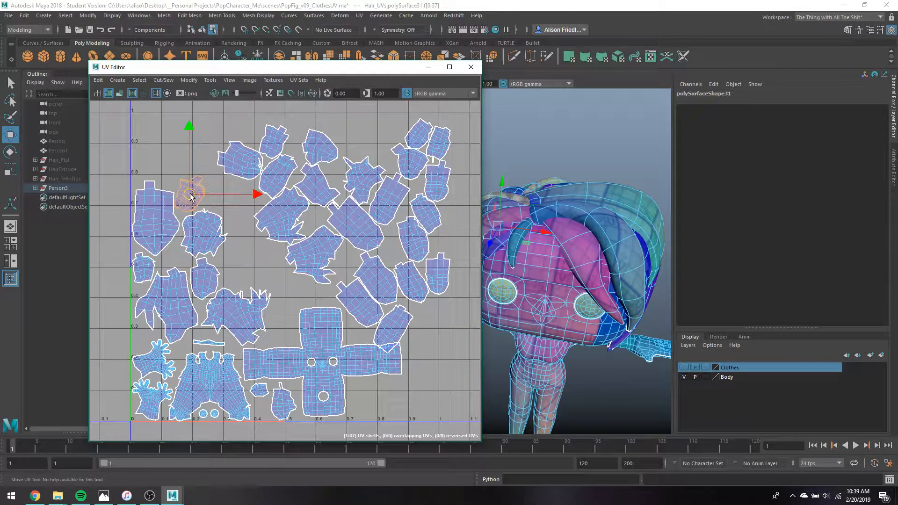
Move the hair shell touching the head shell's right arm into the gap between the spiky hair shell and the head shell, rotated upright
{"action": "left_click", "coordinate": [394, 327]}
{"action": "left_click_drag", "start_coordinate": [395, 330], "coordinate": [374, 401]}
{"action": "key", "text": "e"}
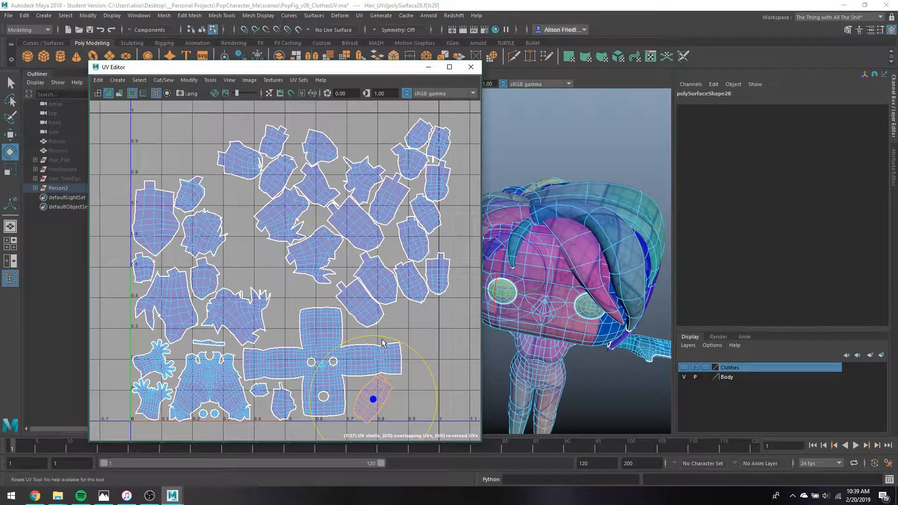
{"action": "left_click_drag", "start_coordinate": [384, 339], "coordinate": [429, 364]}
{"action": "key", "text": "w"}
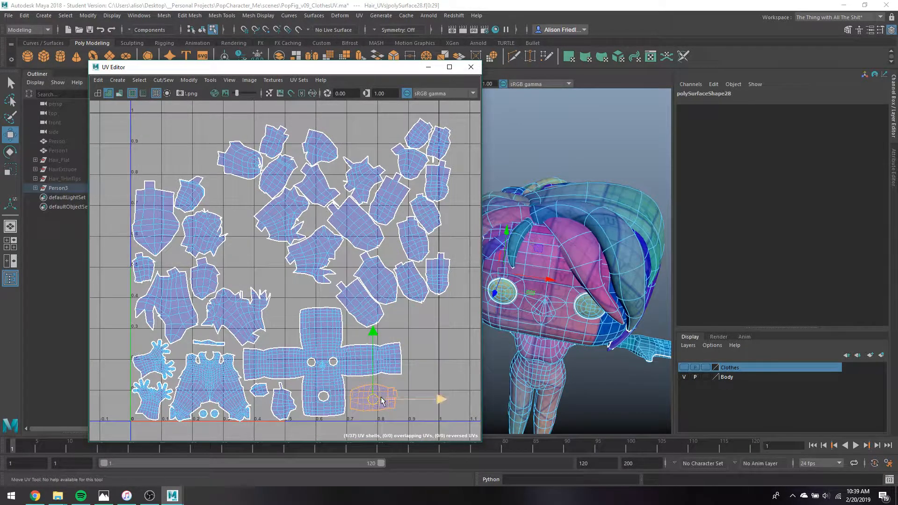
{"action": "left_click_drag", "start_coordinate": [373, 399], "coordinate": [286, 316]}
{"action": "key", "text": "e"}
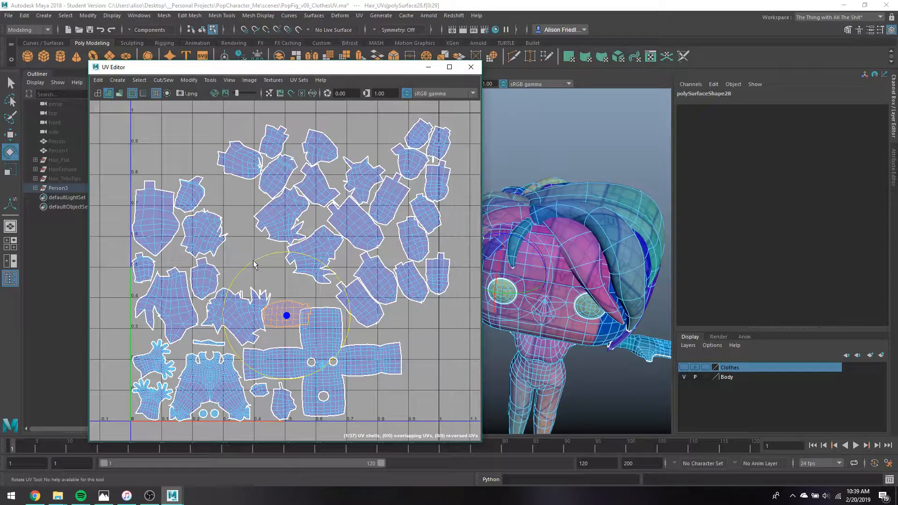
{"action": "left_click_drag", "start_coordinate": [258, 267], "coordinate": [243, 342]}
{"action": "key", "text": "w"}
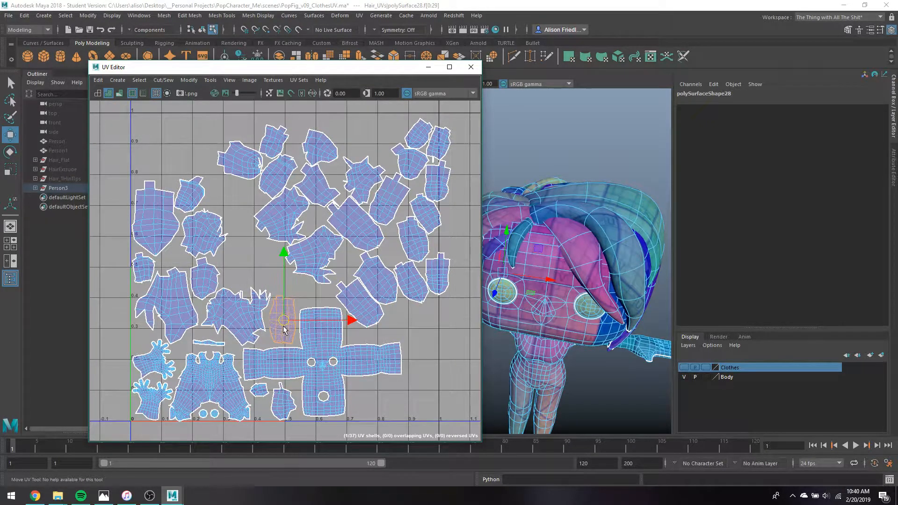
Rotate the large diagonal hair shell in the middle of the hair cluster horizontal and place it beneath the head shell's right arm
{"action": "left_click", "coordinate": [370, 229]}
{"action": "key", "text": "e"}
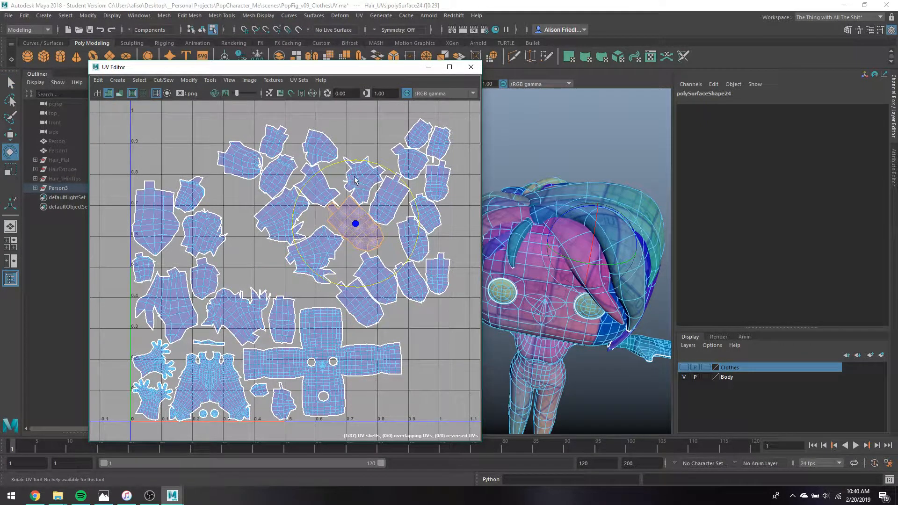
{"action": "left_click_drag", "start_coordinate": [356, 161], "coordinate": [419, 282]}
{"action": "key", "text": "w"}
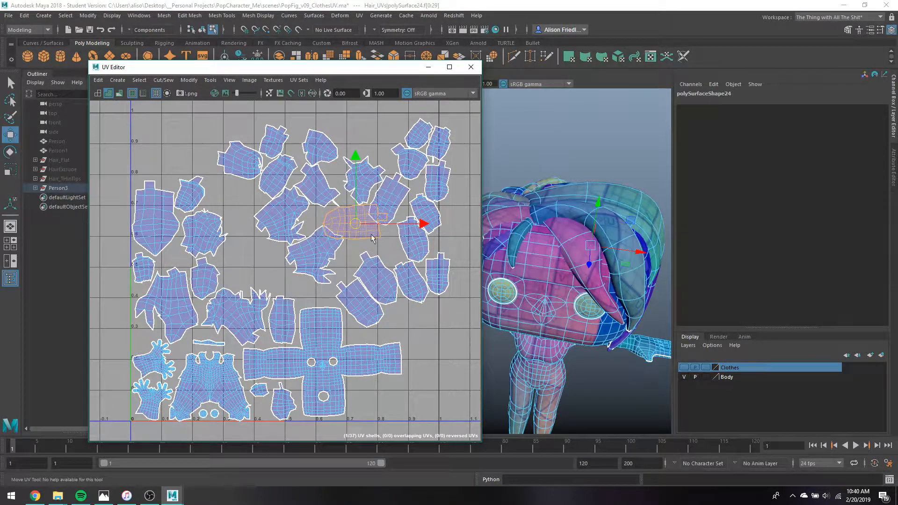
{"action": "left_click_drag", "start_coordinate": [356, 224], "coordinate": [388, 412]}
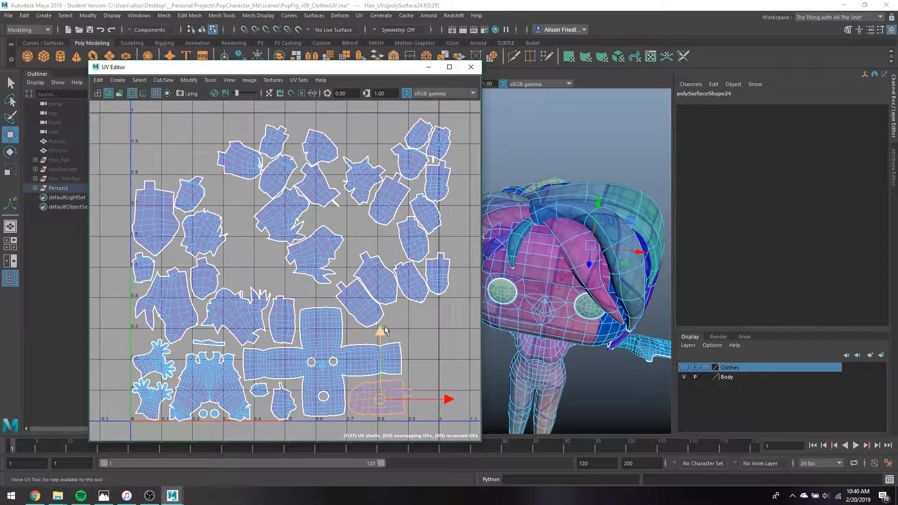
Move the lowest diagonal hair shell above the head shell to the end of its right arm and rotate it upright
{"action": "key", "text": "q"}
{"action": "left_click", "coordinate": [366, 311]}
{"action": "key", "text": "w"}
{"action": "left_click_drag", "start_coordinate": [366, 311], "coordinate": [431, 383]}
{"action": "key", "text": "e"}
{"action": "left_click_drag", "start_coordinate": [421, 321], "coordinate": [457, 341]}
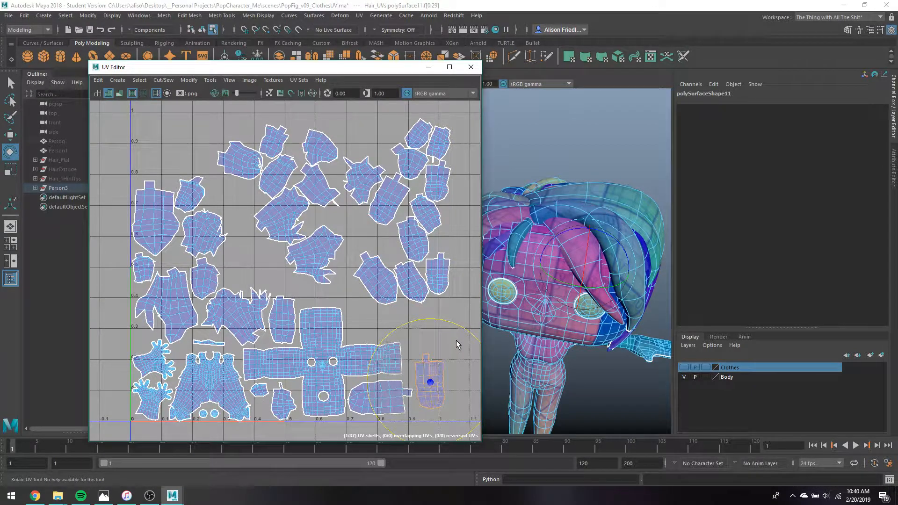
{"action": "key", "text": "w"}
{"action": "left_click_drag", "start_coordinate": [428, 384], "coordinate": [418, 360]}
Move the next large diagonal hair shell to the end of the bottom row and rotate it horizontal
{"action": "key", "text": "q"}
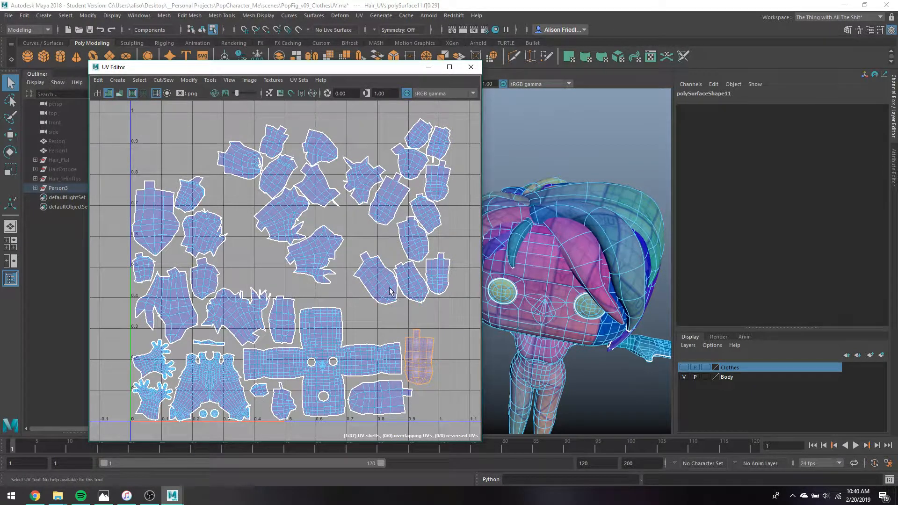
{"action": "left_click", "coordinate": [382, 287]}
{"action": "key", "text": "w"}
{"action": "left_click_drag", "start_coordinate": [382, 287], "coordinate": [442, 414]}
{"action": "key", "text": "e"}
{"action": "key", "text": "w"}
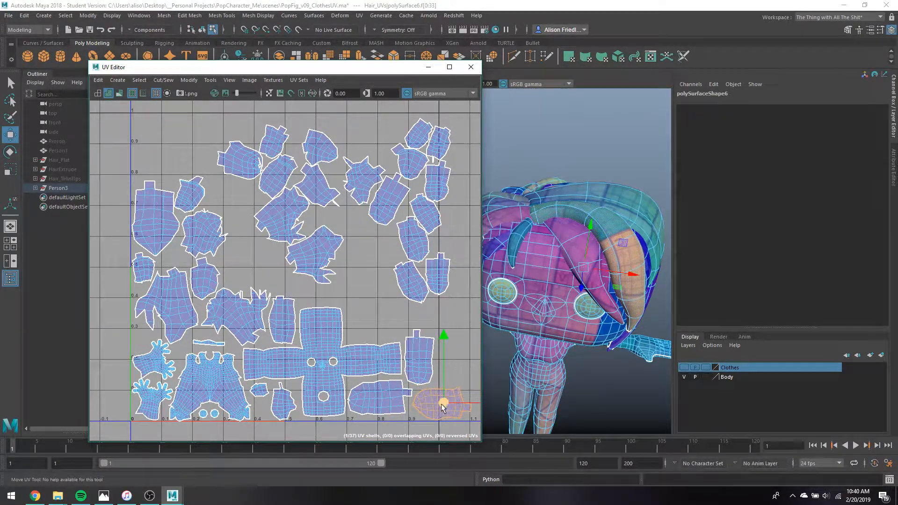
Move the lowest upright hair shell on the UV space's right border to the end of the bottom row
{"action": "middle_click_drag", "start_coordinate": [442, 414], "coordinate": [346, 372], "text": "alt"}
{"action": "key", "text": "q"}
{"action": "left_click", "coordinate": [333, 241]}
{"action": "left_click", "coordinate": [343, 248]}
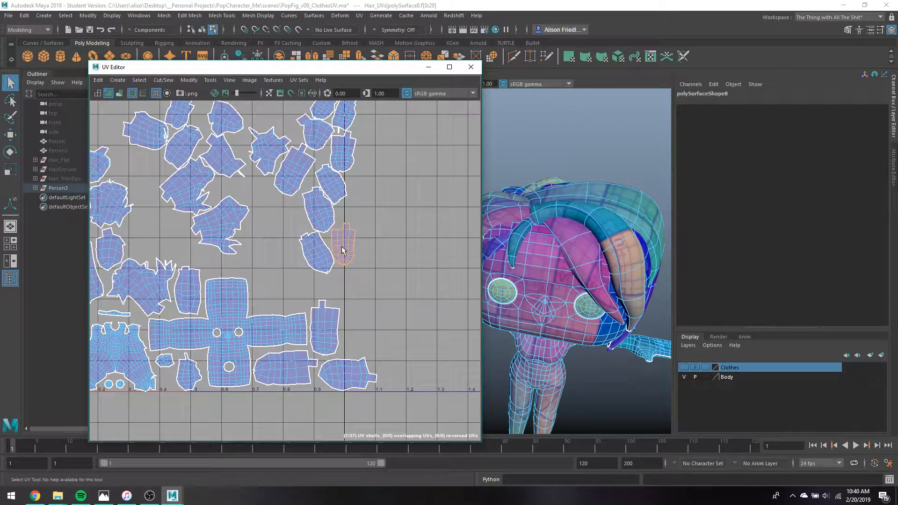
{"action": "key", "text": "w"}
{"action": "left_click_drag", "start_coordinate": [344, 245], "coordinate": [392, 384]}
Move the lowest remaining hair shell near the right border beside the tall upright shell in the second row and rotate it upright
{"action": "left_click", "coordinate": [318, 255]}
{"action": "left_click_drag", "start_coordinate": [318, 255], "coordinate": [357, 333]}
{"action": "key", "text": "e"}
{"action": "left_click_drag", "start_coordinate": [367, 280], "coordinate": [396, 294]}
{"action": "key", "text": "w"}
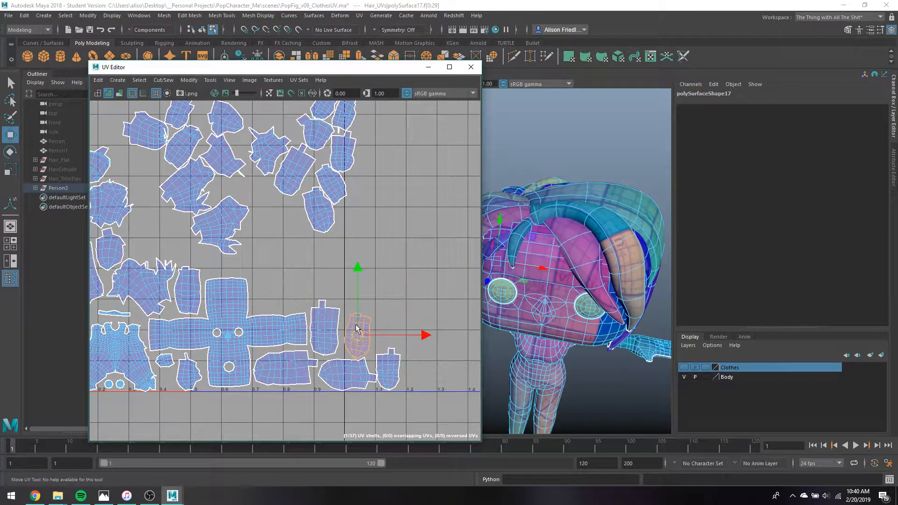
{"action": "left_click_drag", "start_coordinate": [358, 338], "coordinate": [356, 332]}
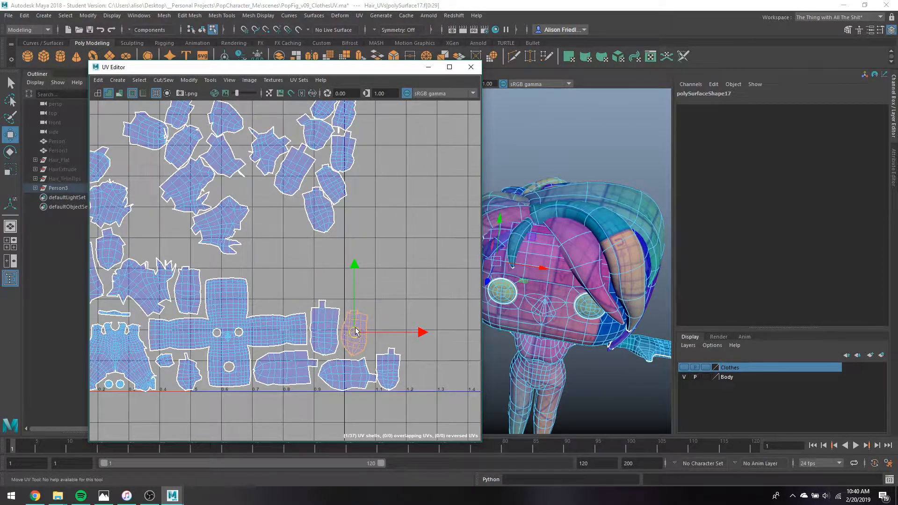
Move the next hair shell down from the right-border column to the end of the second row and straighten it
{"action": "left_click", "coordinate": [322, 217]}
{"action": "left_click_drag", "start_coordinate": [322, 216], "coordinate": [379, 330]}
{"action": "key", "text": "e"}
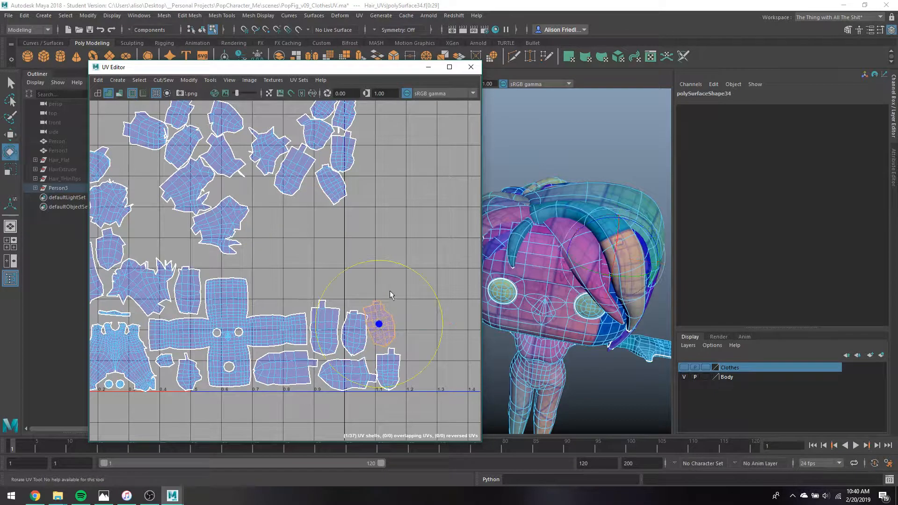
{"action": "left_click_drag", "start_coordinate": [392, 265], "coordinate": [405, 272]}
{"action": "key", "text": "w"}
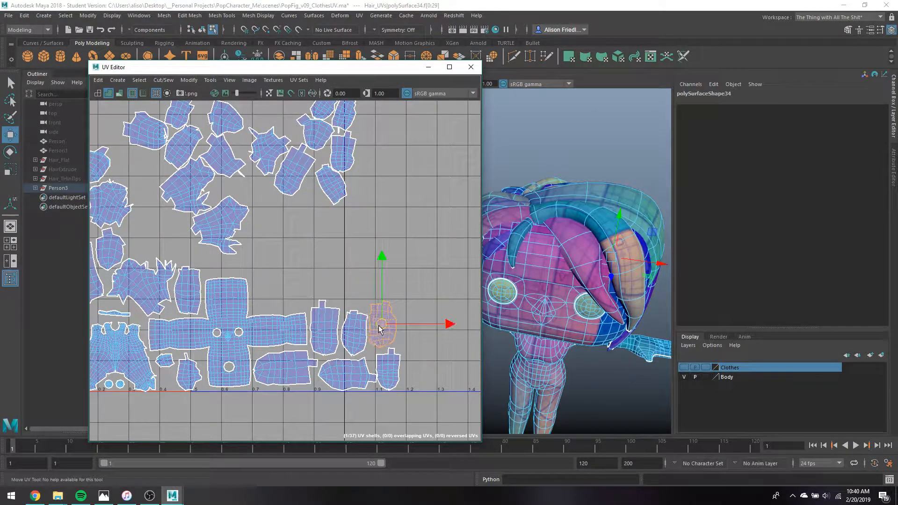
Move the small tilted hair shell from the right-border column to the end of the bottom row and straighten it upright
{"action": "left_click", "coordinate": [334, 185]}
{"action": "left_click_drag", "start_coordinate": [334, 184], "coordinate": [414, 367]}
{"action": "key", "text": "e"}
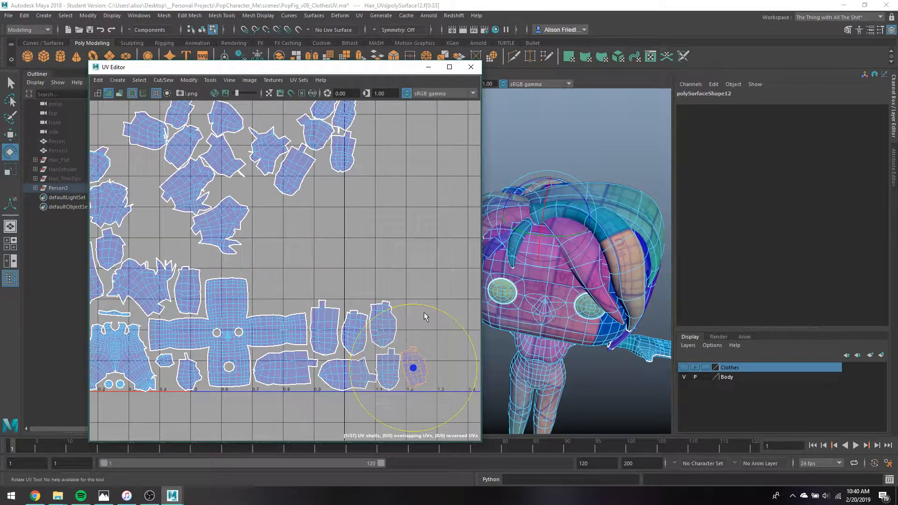
{"action": "key", "text": "w"}
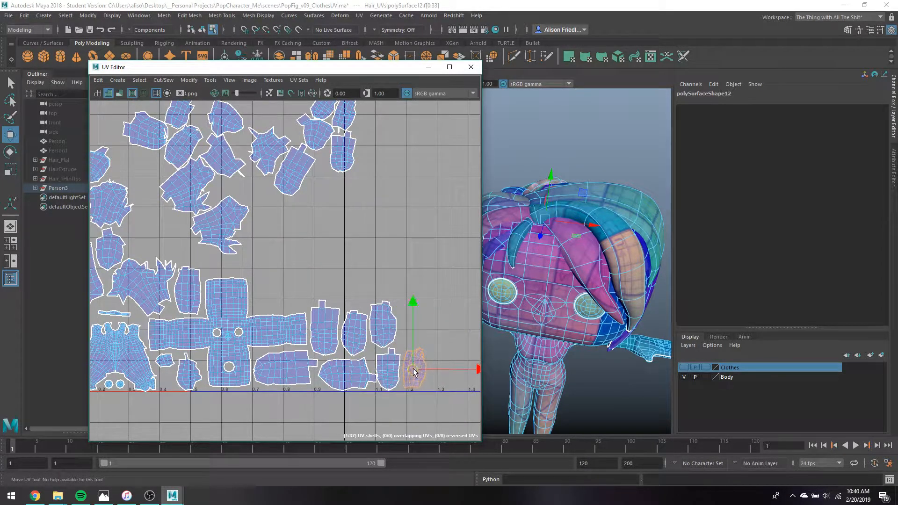
Move the tilted rectangular hair shell beside the star-shaped shell to the end of the second row and rotate it upright
{"action": "key", "text": "q"}
{"action": "left_click", "coordinate": [297, 176]}
{"action": "middle_click_drag", "start_coordinate": [400, 281], "coordinate": [342, 282], "text": "alt"}
{"action": "key", "text": "w"}
{"action": "left_click_drag", "start_coordinate": [237, 171], "coordinate": [368, 339]}
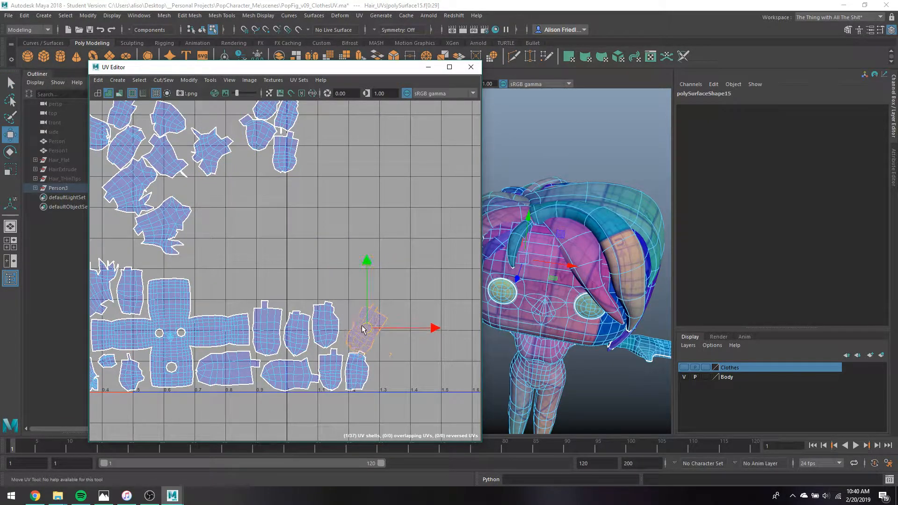
{"action": "key", "text": "e"}
{"action": "key", "text": "w"}
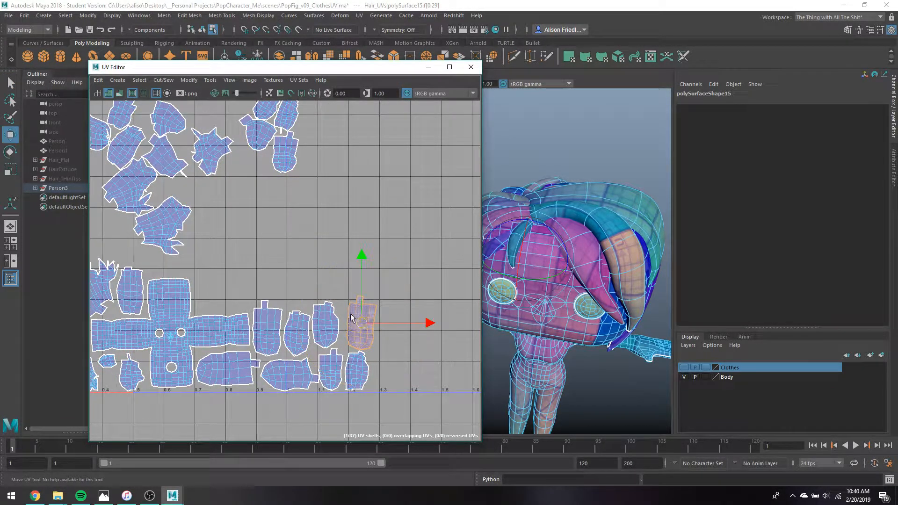
{"action": "left_click_drag", "start_coordinate": [362, 323], "coordinate": [357, 324]}
Move the small upright hair shell hanging lowest at the right border to the end of the bottom row
{"action": "key", "text": "q"}
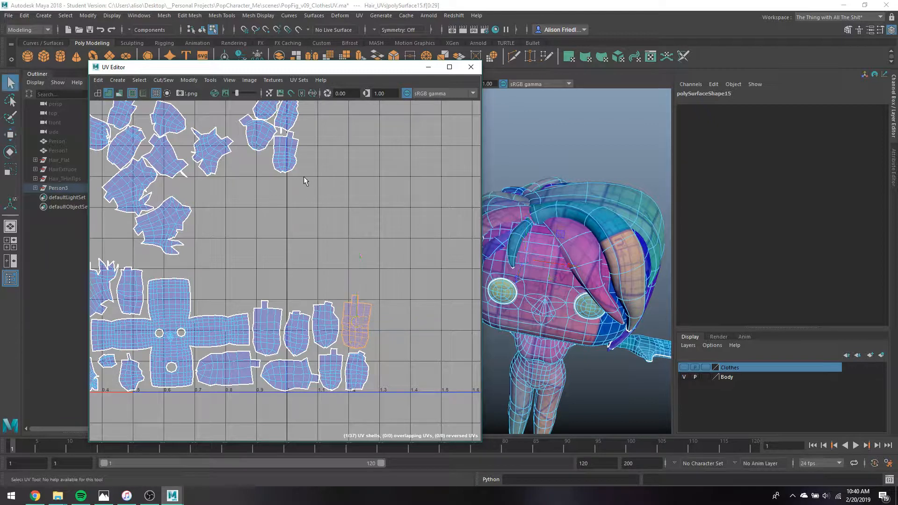
{"action": "left_click", "coordinate": [289, 162]}
{"action": "key", "text": "w"}
{"action": "left_click_drag", "start_coordinate": [289, 161], "coordinate": [382, 374]}
Move the small rounded hair shell with the side tab to the end of the second row and turn its tab upward
{"action": "left_click", "coordinate": [256, 131]}
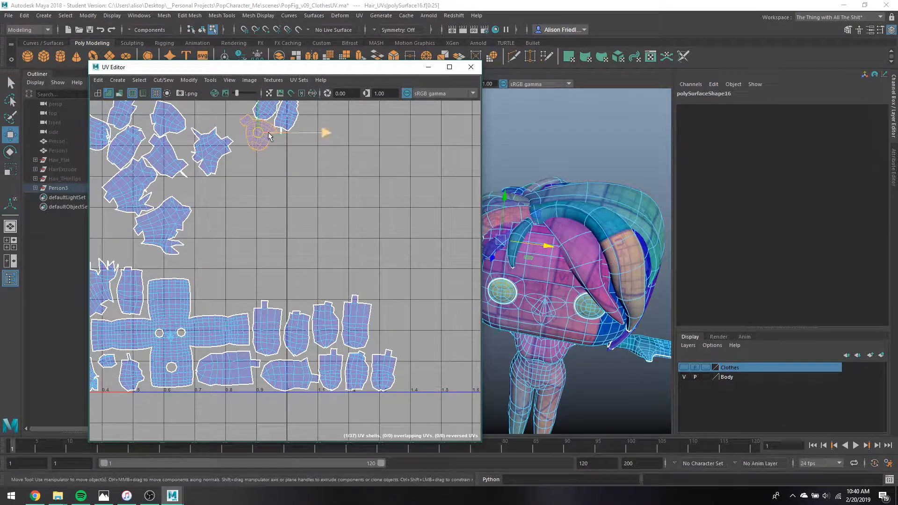
{"action": "left_click_drag", "start_coordinate": [257, 131], "coordinate": [388, 329]}
{"action": "key", "text": "e"}
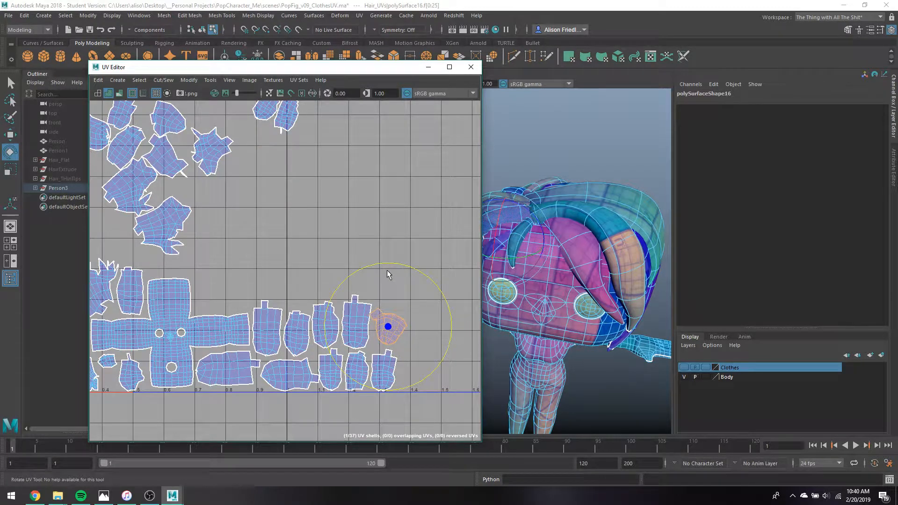
{"action": "left_click_drag", "start_coordinate": [386, 270], "coordinate": [413, 277]}
{"action": "key", "text": "w"}
{"action": "left_click_drag", "start_coordinate": [388, 324], "coordinate": [385, 326]}
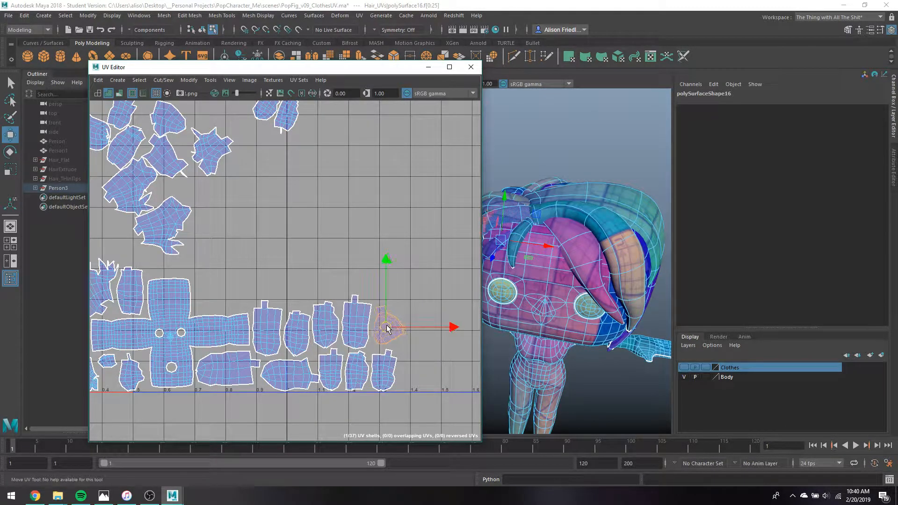
Move the narrow hair shell at the top of the right border to the end of the bottom row and straighten it
{"action": "key", "text": "q"}
{"action": "left_click", "coordinate": [287, 116]}
{"action": "key", "text": "w"}
{"action": "left_click_drag", "start_coordinate": [287, 115], "coordinate": [410, 372]}
{"action": "key", "text": "e"}
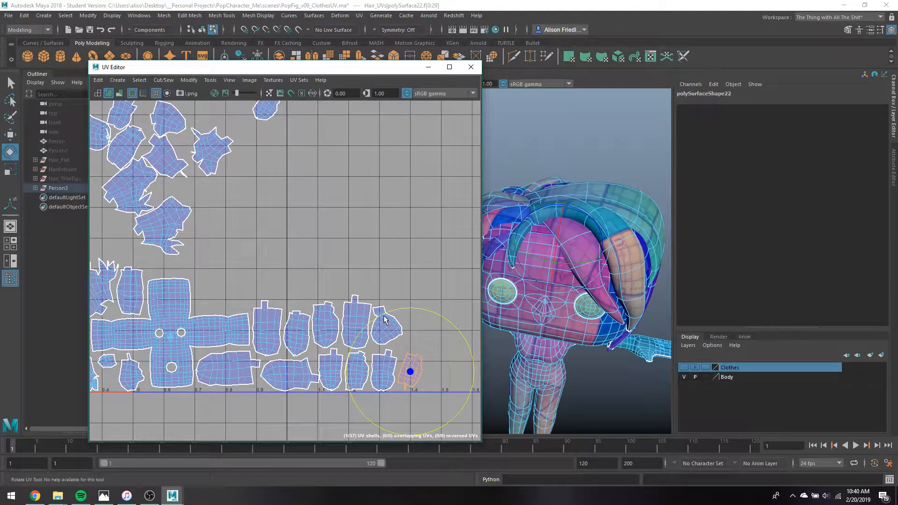
{"action": "key", "text": "w"}
Move the last small hair shell near the right border to the end of the second row, above the bottom row's last shell
{"action": "key", "text": "q"}
{"action": "left_click", "coordinate": [267, 112]}
{"action": "key", "text": "w"}
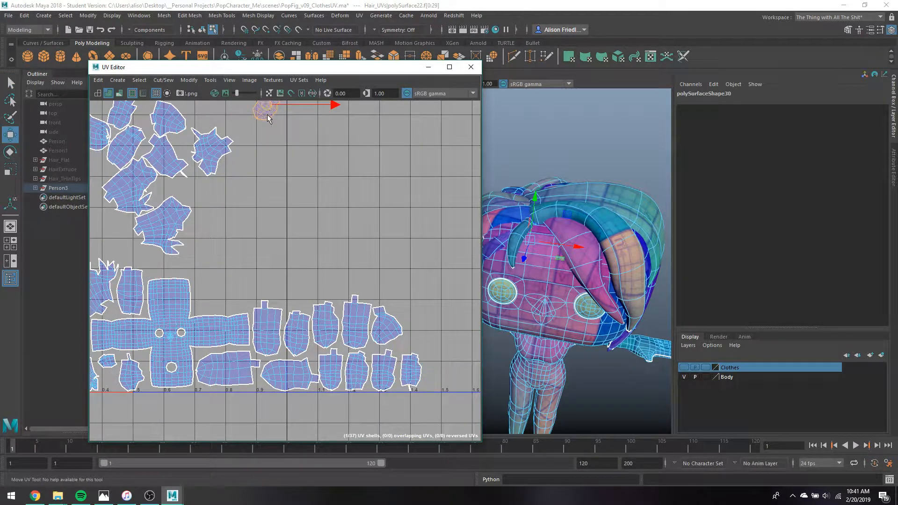
{"action": "left_click_drag", "start_coordinate": [268, 117], "coordinate": [412, 340]}
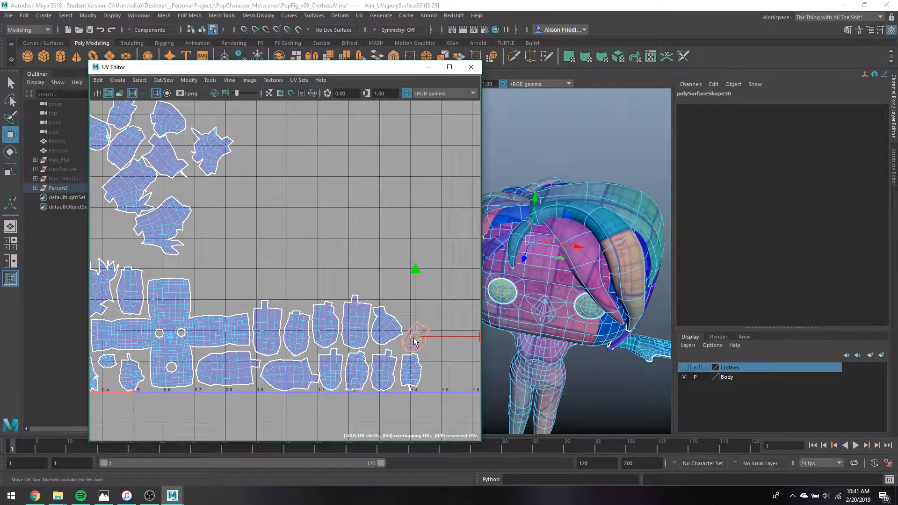
Move the star-shaped hair shell into the notch above the last two shells of the second row
{"action": "key", "text": "q"}
{"action": "left_click", "coordinate": [214, 153]}
{"action": "key", "text": "w"}
{"action": "left_click_drag", "start_coordinate": [214, 153], "coordinate": [410, 301]}
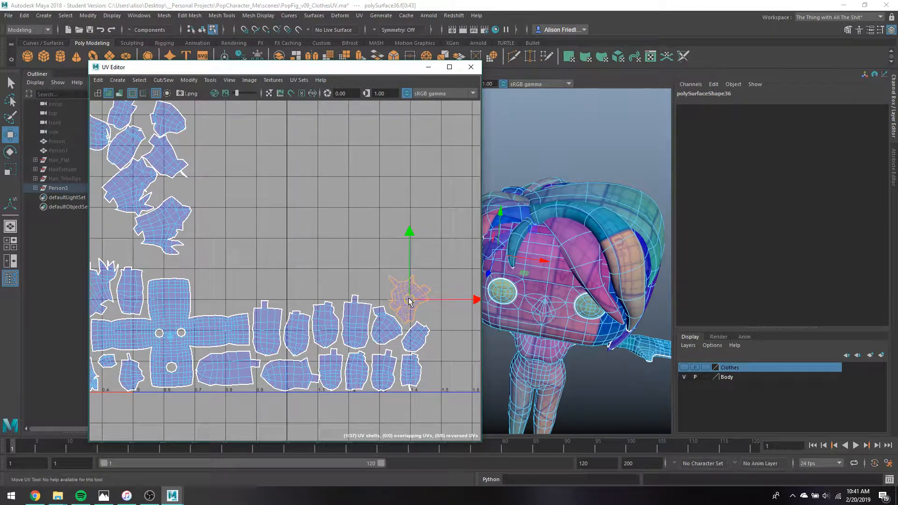
Move the large jagged hair shell above the head shell into the open space at the UV space's right border
{"action": "key", "text": "q"}
{"action": "left_click", "coordinate": [174, 213]}
{"action": "key", "text": "w"}
{"action": "left_click_drag", "start_coordinate": [174, 213], "coordinate": [301, 228]}
{"action": "middle_click_drag", "start_coordinate": [162, 159], "coordinate": [333, 216], "text": "alt"}
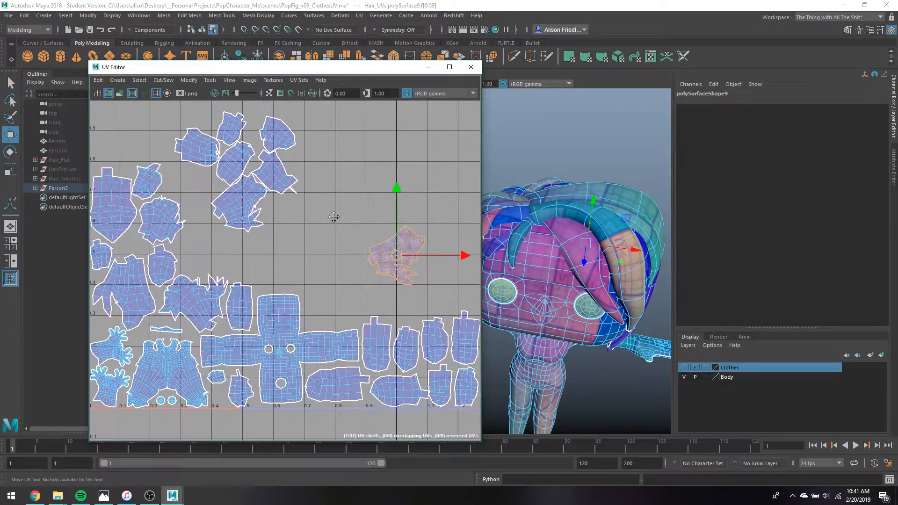
Move the pointed hair shell from the loose upper group into the gap above the large spiky shell
{"action": "left_click", "coordinate": [275, 172]}
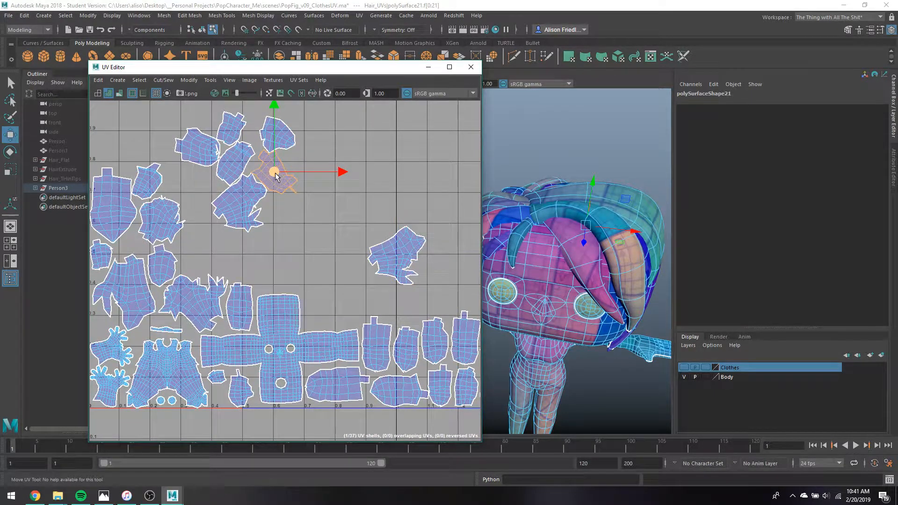
{"action": "left_click_drag", "start_coordinate": [277, 177], "coordinate": [197, 255]}
{"action": "key", "text": "q"}
Move the five remaining loose hair shells together up and away from the packed shells
{"action": "left_click", "coordinate": [249, 213]}
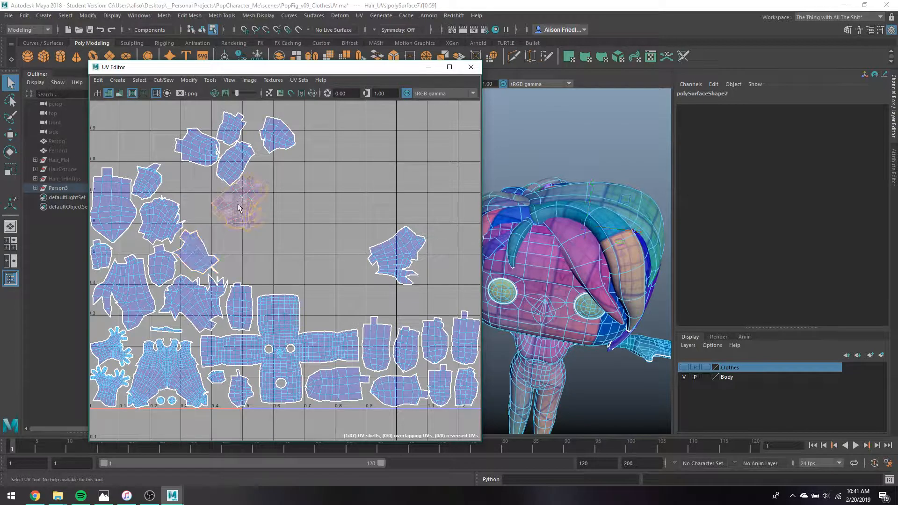
{"action": "middle_click_drag", "start_coordinate": [249, 213], "coordinate": [319, 256], "text": "alt"}
{"action": "key", "text": "w"}
{"action": "left_click_drag", "start_coordinate": [274, 155], "coordinate": [380, 261]}
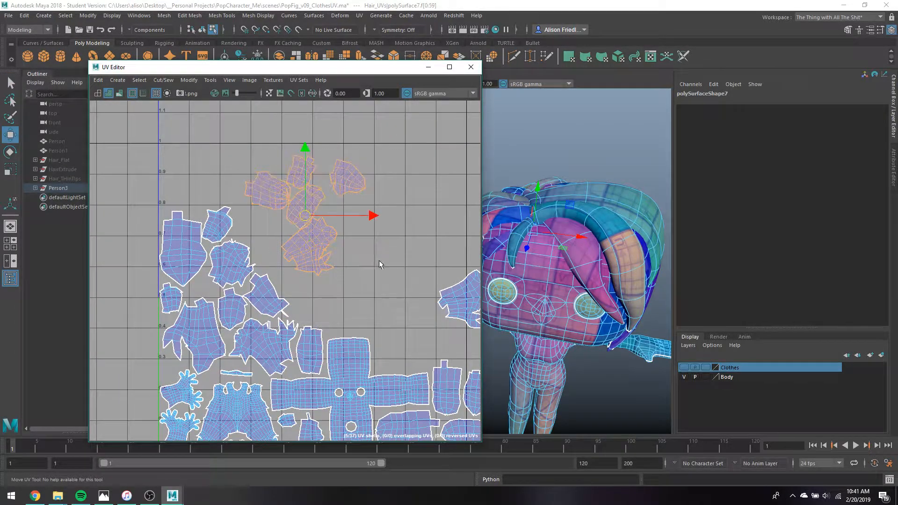
{"action": "left_click_drag", "start_coordinate": [305, 214], "coordinate": [384, 182]}
Move the wide hair shell from the loose group into the top packed row, beside the small hair shell
{"action": "key", "text": "q"}
{"action": "left_click", "coordinate": [344, 154]}
{"action": "key", "text": "w"}
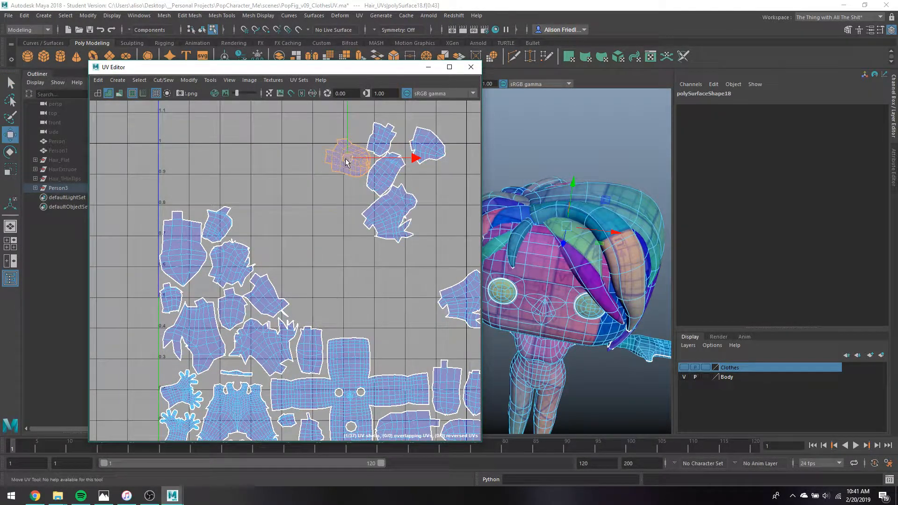
{"action": "left_click_drag", "start_coordinate": [345, 156], "coordinate": [258, 231]}
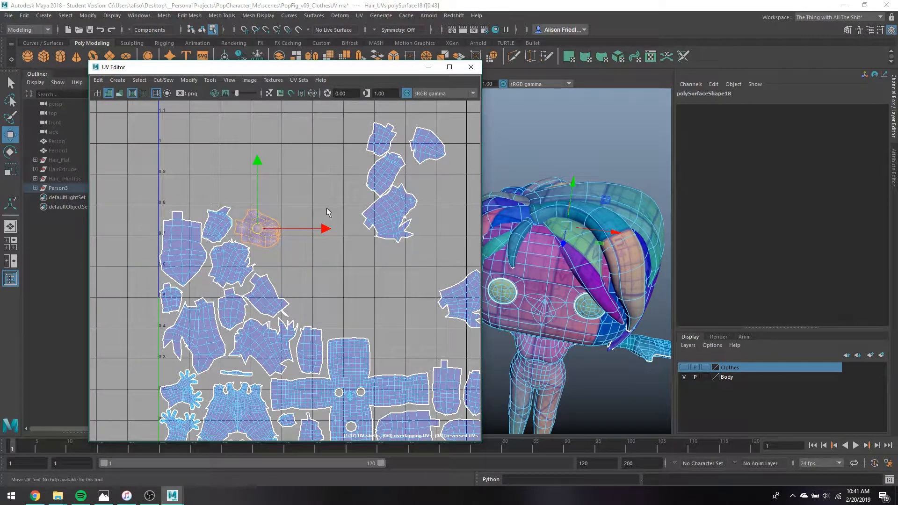
Move the oval hair shell beneath the wide shell and rotate it nearly horizontal to fit above the pointed shell
{"action": "key", "text": "q"}
{"action": "left_click", "coordinate": [382, 182]}
{"action": "key", "text": "w"}
{"action": "left_click_drag", "start_coordinate": [380, 184], "coordinate": [290, 256]}
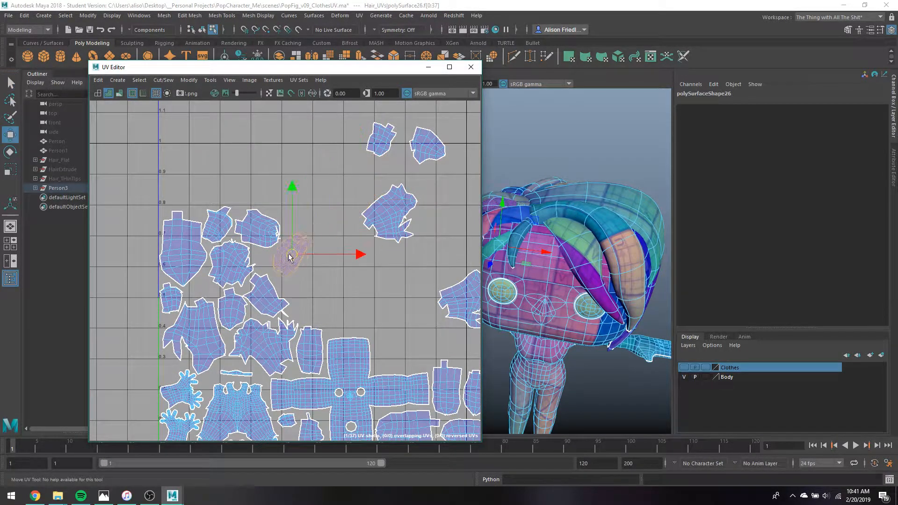
{"action": "key", "text": "e"}
{"action": "left_click_drag", "start_coordinate": [284, 205], "coordinate": [327, 233]}
{"action": "key", "text": "w"}
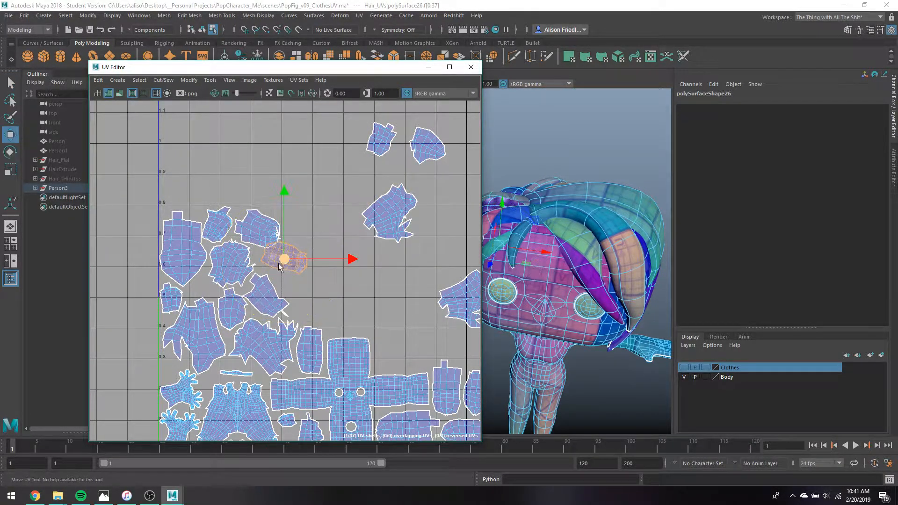
{"action": "left_click_drag", "start_coordinate": [283, 259], "coordinate": [281, 267]}
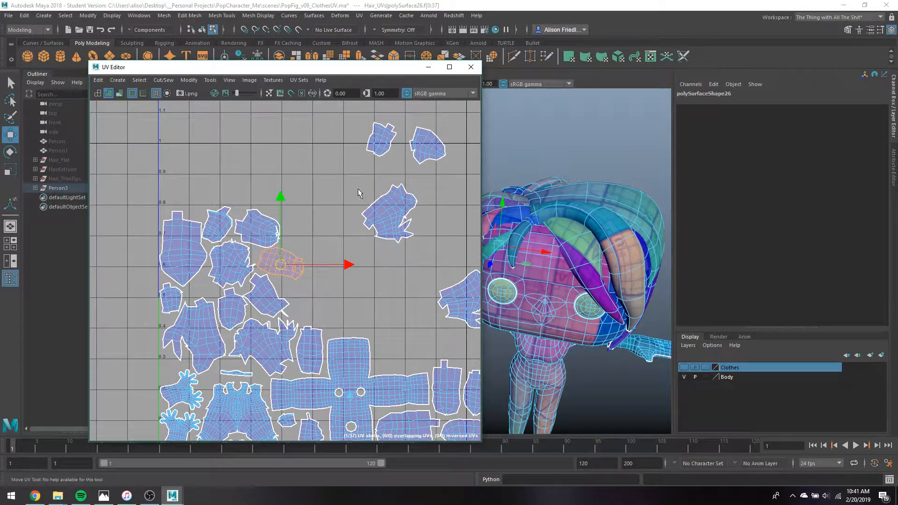
Move the small loose hair shell to the end of the top row and the jagged one above the narrow shell beside the head
{"action": "left_click", "coordinate": [381, 140]}
{"action": "left_click_drag", "start_coordinate": [379, 124], "coordinate": [296, 236]}
{"action": "left_click", "coordinate": [391, 213]}
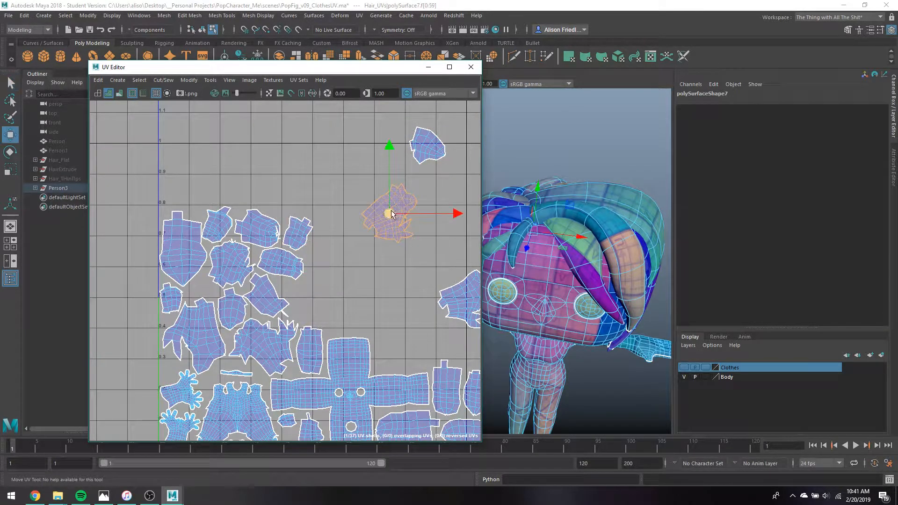
{"action": "left_click_drag", "start_coordinate": [391, 213], "coordinate": [321, 294]}
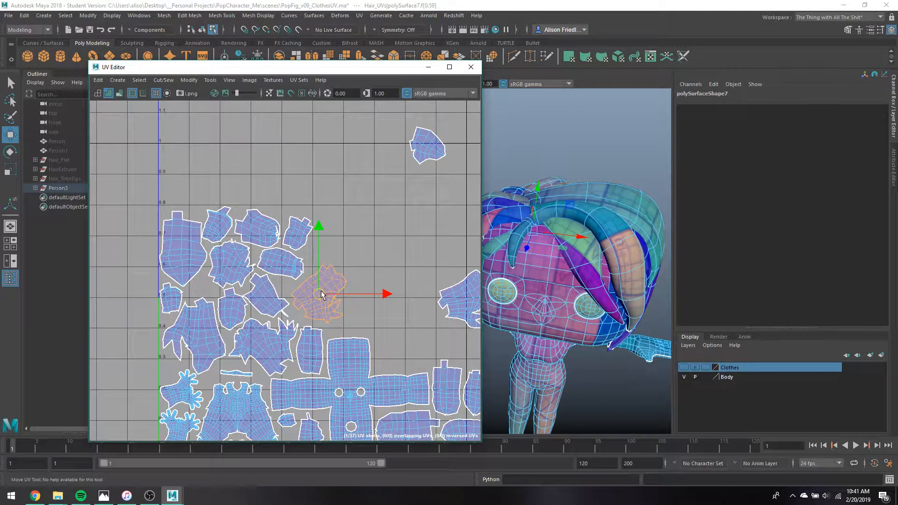
Move the last loose hair shell of the upper group to the end of the top row, above the jagged shell
{"action": "left_click", "coordinate": [423, 152]}
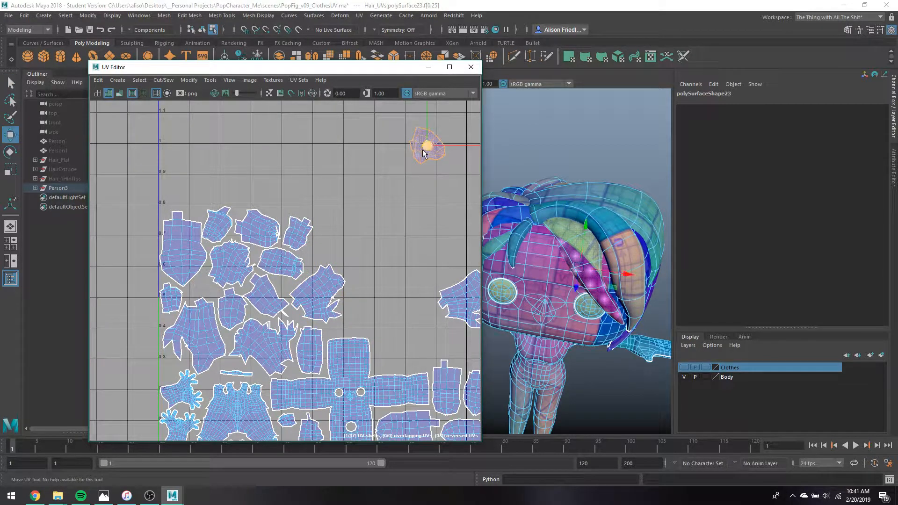
{"action": "left_click_drag", "start_coordinate": [424, 153], "coordinate": [324, 244]}
{"action": "middle_click_drag", "start_coordinate": [366, 277], "coordinate": [339, 248], "text": "alt"}
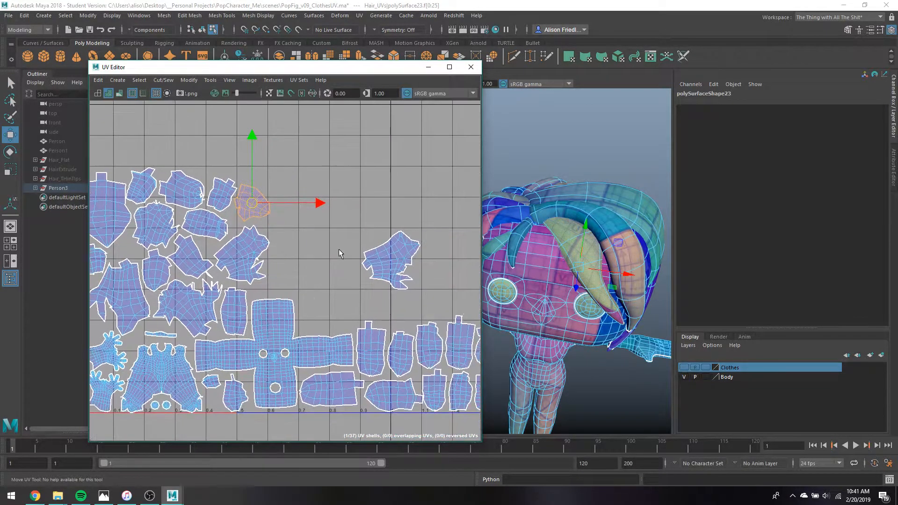
{"action": "middle_click_drag", "start_coordinate": [390, 260], "coordinate": [332, 258], "text": "alt"}
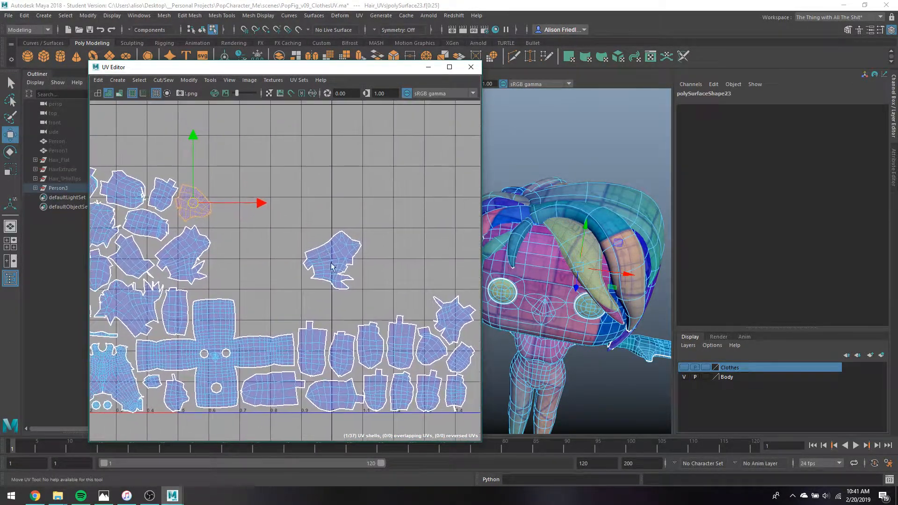
Move the large jagged hair shell at the UV space's right border above the top row, and back out past the border
{"action": "left_click", "coordinate": [327, 261]}
{"action": "left_click_drag", "start_coordinate": [327, 261], "coordinate": [192, 138]}
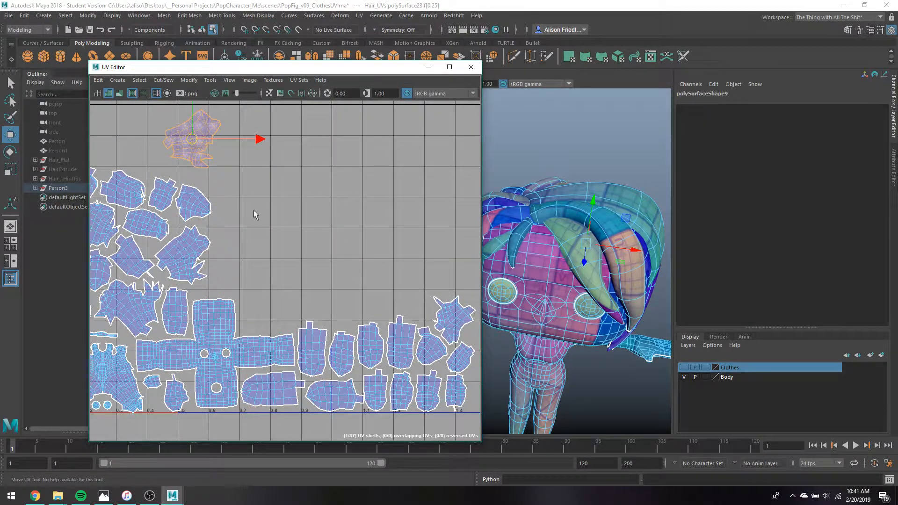
{"action": "scroll", "coordinate": [278, 250], "scroll_direction": "down", "scroll_amount": 3}
{"action": "middle_click_drag", "start_coordinate": [278, 250], "coordinate": [316, 277], "text": "alt"}
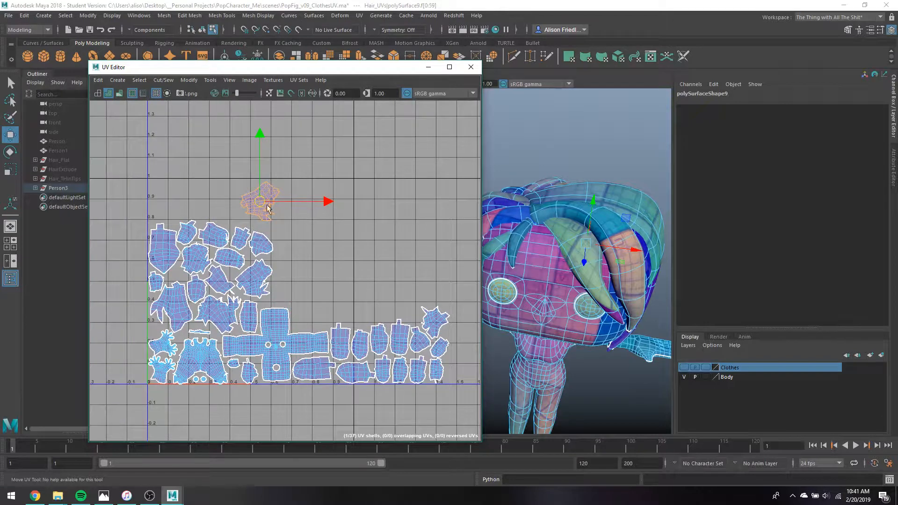
{"action": "left_click_drag", "start_coordinate": [268, 208], "coordinate": [379, 255]}
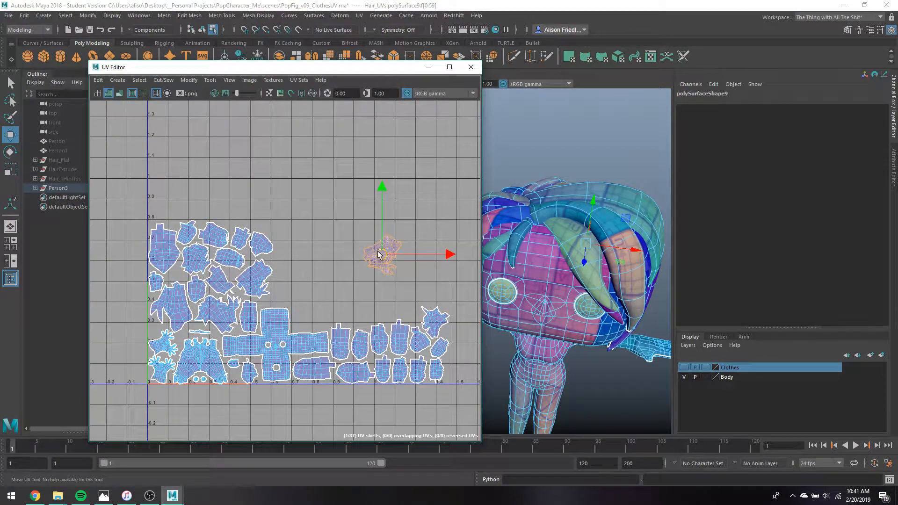
{"action": "scroll", "coordinate": [379, 255], "scroll_direction": "up", "scroll_amount": 3}
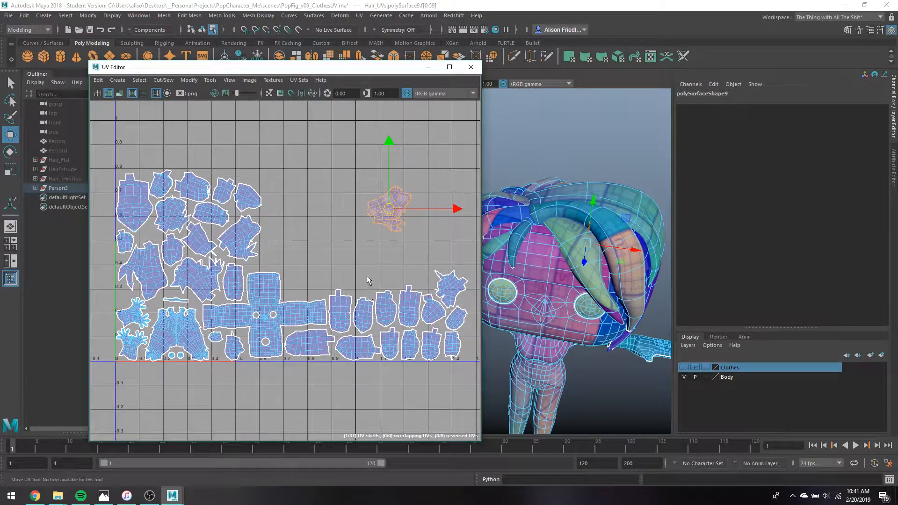
Move the two-row group of hair shells crossing the right border up above the head shell, and set the large jagged shell farther outside
{"action": "left_click_drag", "start_coordinate": [369, 283], "coordinate": [463, 342]}
{"action": "left_click_drag", "start_coordinate": [402, 314], "coordinate": [457, 226]}
{"action": "key", "text": "q"}
{"action": "left_click", "coordinate": [396, 214]}
{"action": "key", "text": "w"}
{"action": "key", "text": "q"}
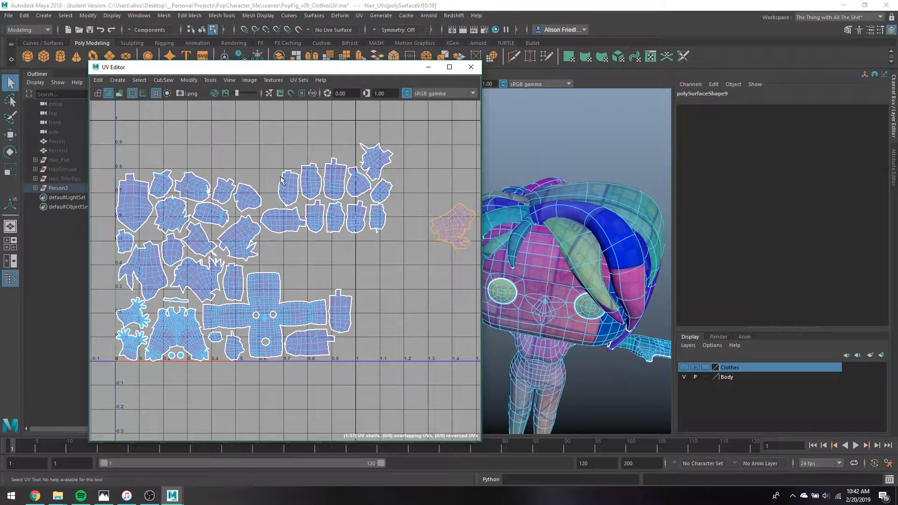
Move the four leftmost shells of the raised hair group down to just above the head shell's arm
{"action": "left_click_drag", "start_coordinate": [281, 177], "coordinate": [315, 237]}
{"action": "key", "text": "w"}
{"action": "left_click_drag", "start_coordinate": [299, 201], "coordinate": [348, 275]}
Rotate the smallest of the four lowered hair shells sideways and fit it above the upright shell at the right border
{"action": "key", "text": "q"}
{"action": "left_click", "coordinate": [337, 281]}
{"action": "key", "text": "w"}
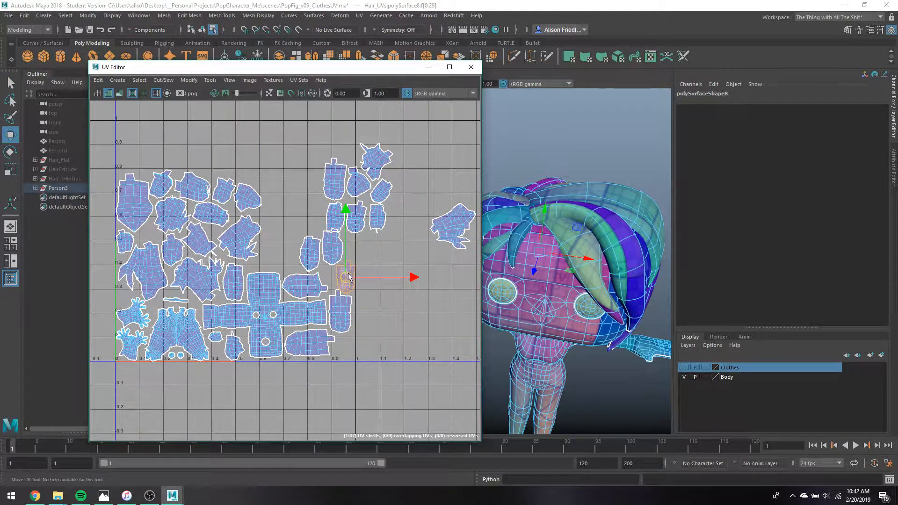
{"action": "key", "text": "e"}
{"action": "left_click_drag", "start_coordinate": [360, 222], "coordinate": [384, 255]}
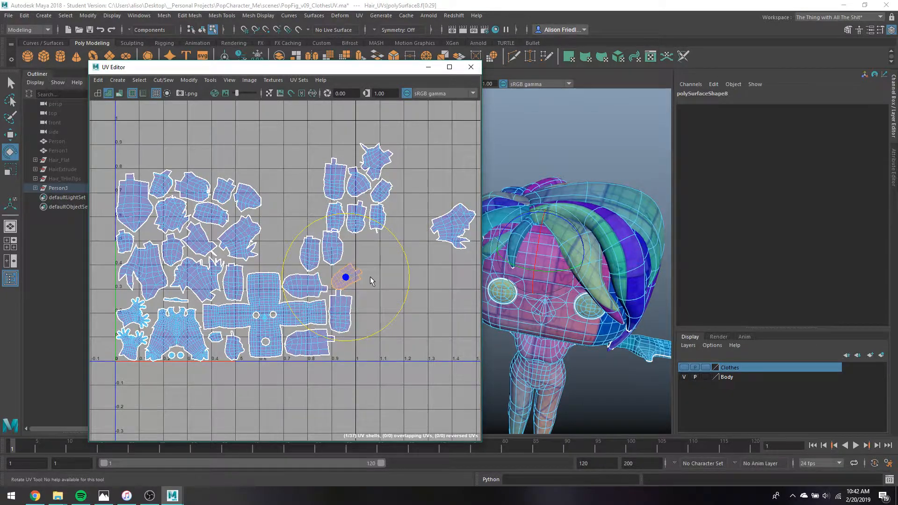
{"action": "scroll", "coordinate": [370, 281], "scroll_direction": "up", "scroll_amount": 3}
{"action": "key", "text": "w"}
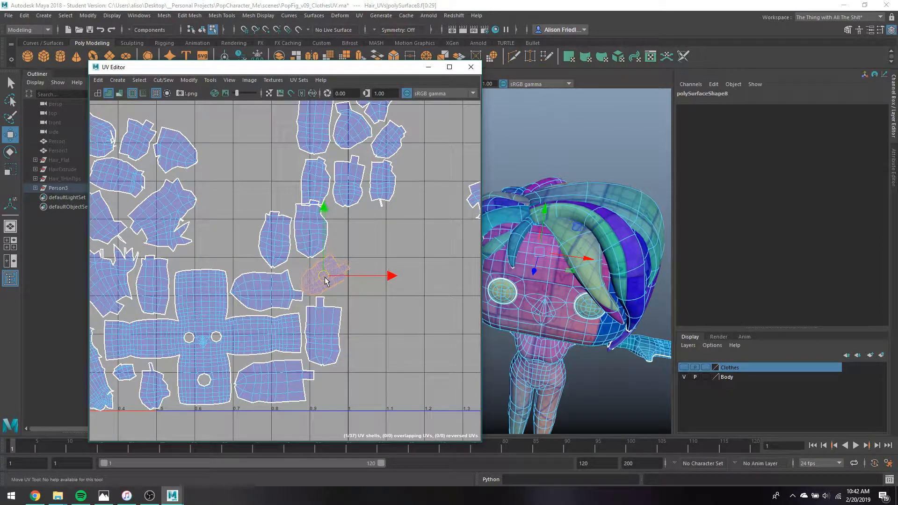
{"action": "left_click_drag", "start_coordinate": [326, 281], "coordinate": [321, 276]}
{"action": "key", "text": "e"}
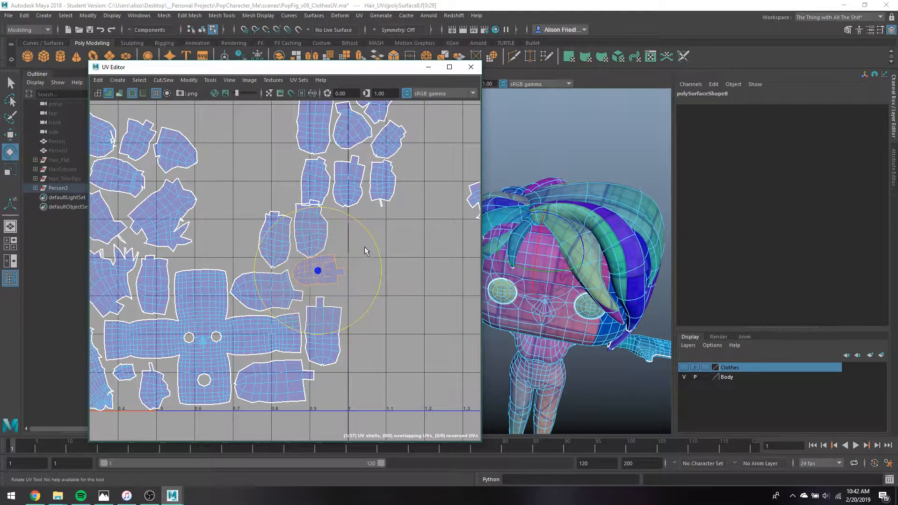
{"action": "left_click_drag", "start_coordinate": [365, 247], "coordinate": [322, 278]}
{"action": "key", "text": "w"}
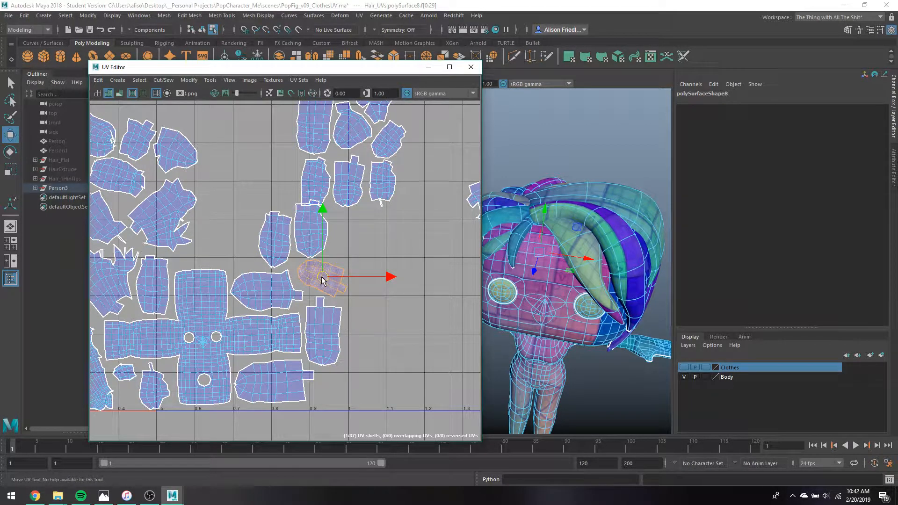
Move the star-shaped hair shell into the gap above the head shell and rotate it to fit beside the jagged shell
{"action": "key", "text": "q"}
{"action": "middle_click_drag", "start_coordinate": [329, 213], "coordinate": [365, 254], "text": "alt"}
{"action": "scroll", "coordinate": [374, 266], "scroll_direction": "down", "scroll_amount": 2}
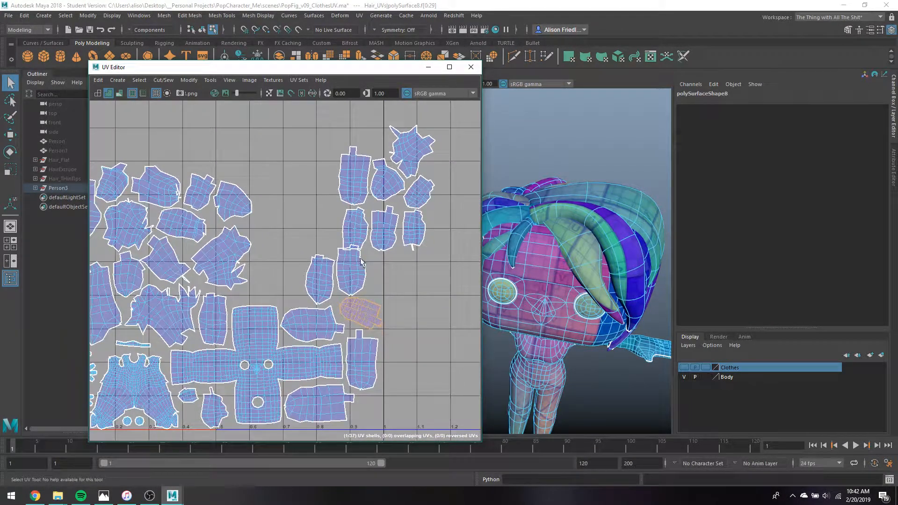
{"action": "left_click", "coordinate": [394, 166]}
{"action": "key", "text": "w"}
{"action": "left_click_drag", "start_coordinate": [412, 146], "coordinate": [283, 261]}
{"action": "key", "text": "e"}
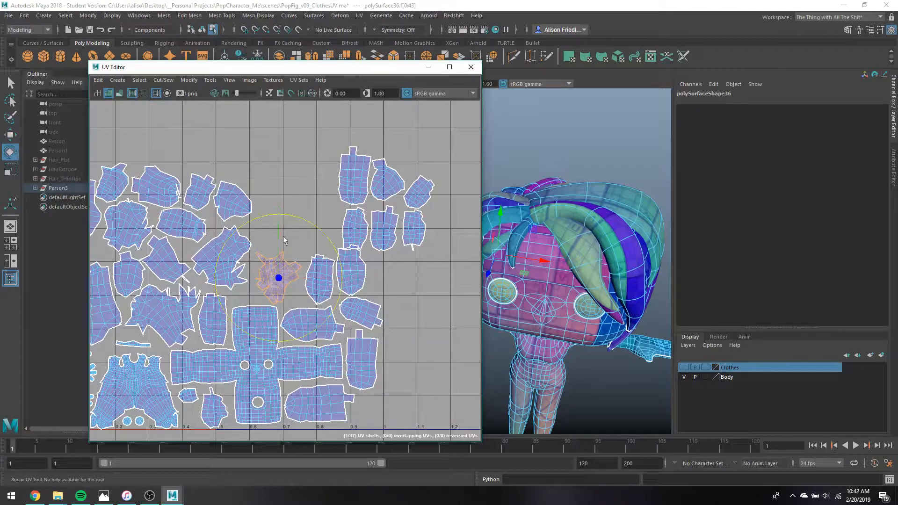
{"action": "left_click_drag", "start_coordinate": [268, 215], "coordinate": [219, 265]}
{"action": "key", "text": "w"}
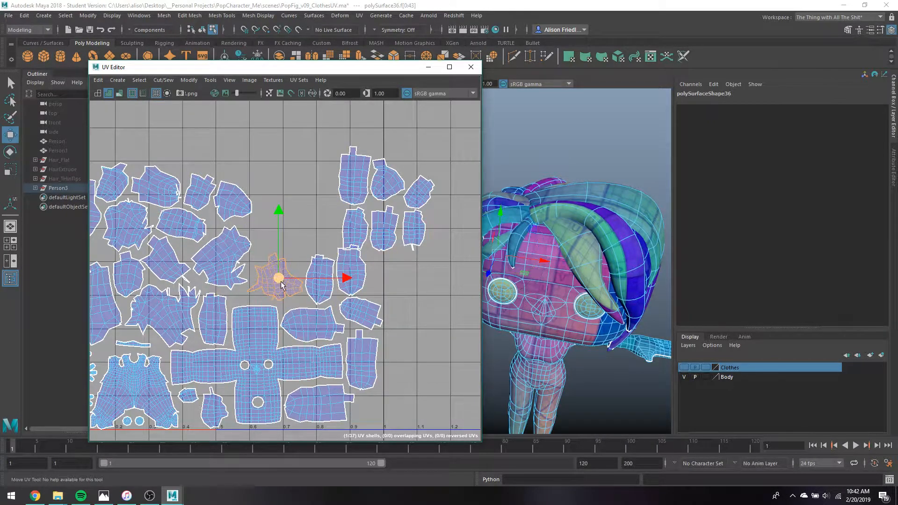
{"action": "left_click_drag", "start_coordinate": [281, 284], "coordinate": [277, 286]}
Move the remaining six hair shells of the raised group inside the UV space, above the star-shaped shell
{"action": "key", "text": "q"}
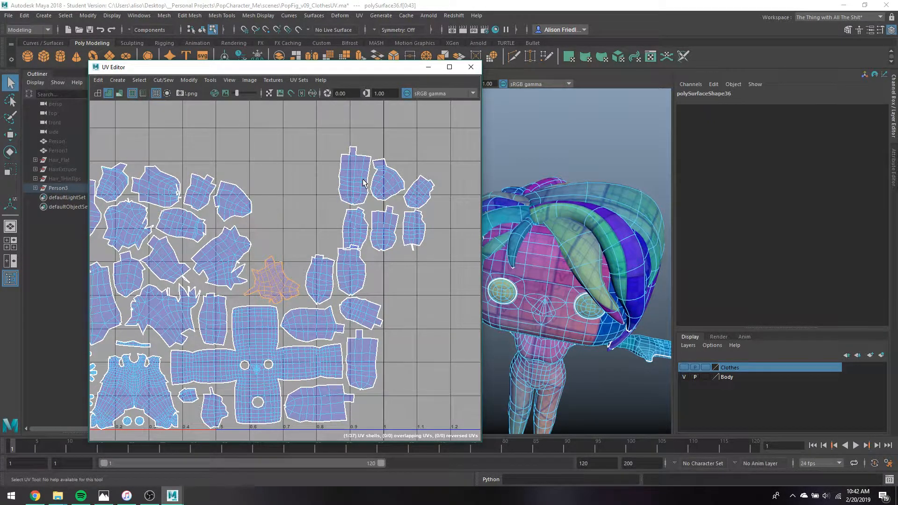
{"action": "left_click", "coordinate": [364, 182]}
{"action": "left_click_drag", "start_coordinate": [457, 231], "coordinate": [457, 232]}
{"action": "key", "text": "w"}
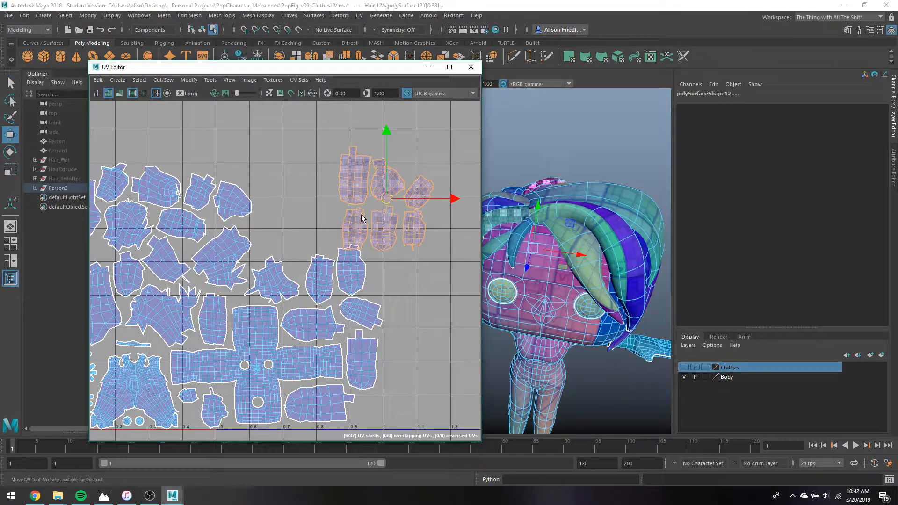
{"action": "left_click_drag", "start_coordinate": [362, 218], "coordinate": [300, 224]}
Shift the two middle shells of the six-shell group down and adjust the small tilted shell beside them to tighten the packing
{"action": "left_click", "coordinate": [298, 216]}
{"action": "left_click", "coordinate": [302, 176]}
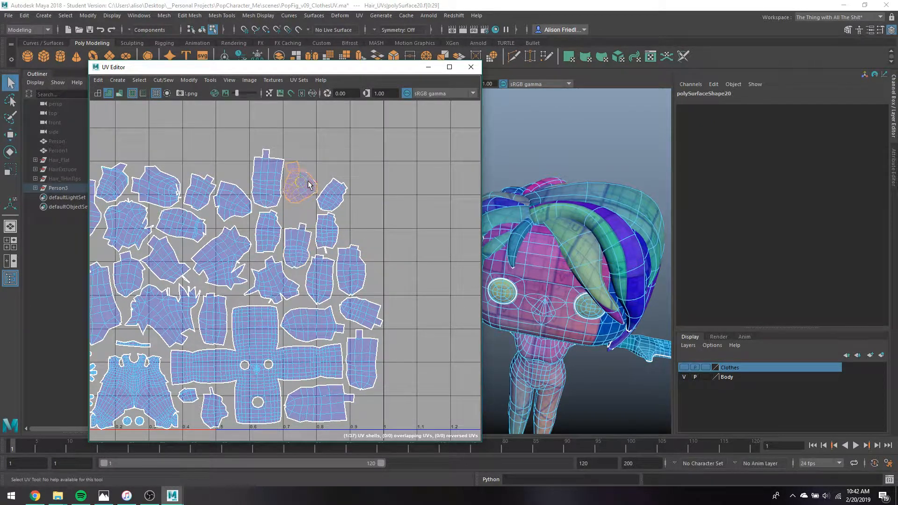
{"action": "left_click_drag", "start_coordinate": [303, 164], "coordinate": [304, 180]}
{"action": "key", "text": "q"}
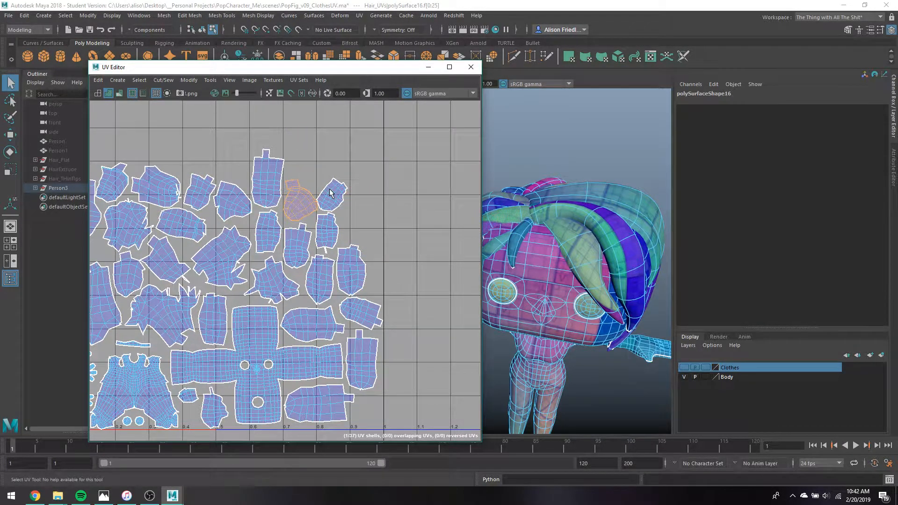
{"action": "left_click", "coordinate": [331, 192]}
{"action": "key", "text": "w"}
{"action": "left_click_drag", "start_coordinate": [356, 194], "coordinate": [359, 193]}
Move the large jagged hair shell from outside the UV space above the upper packed shells and rotate it to fit there
{"action": "middle_click_drag", "start_coordinate": [371, 239], "coordinate": [287, 296], "text": "alt"}
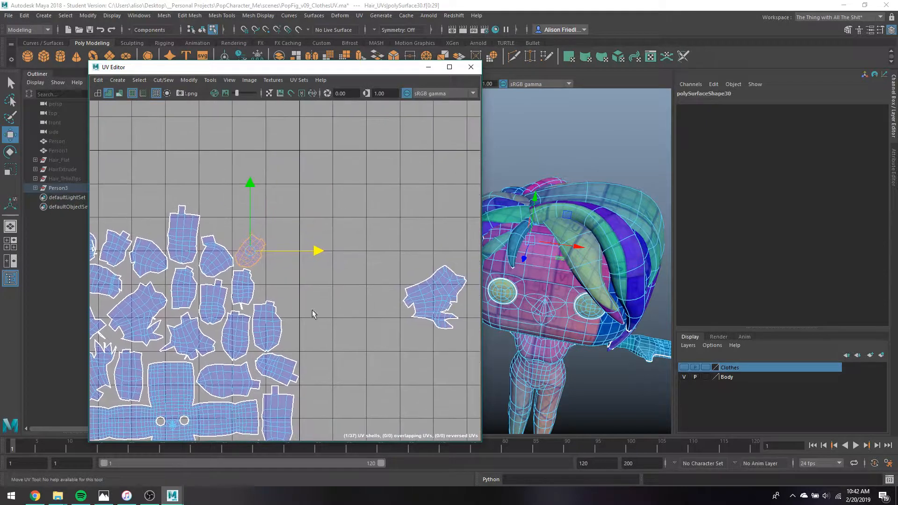
{"action": "left_click", "coordinate": [456, 289]}
{"action": "left_click_drag", "start_coordinate": [433, 297], "coordinate": [228, 206]}
{"action": "key", "text": "e"}
{"action": "left_click_drag", "start_coordinate": [250, 156], "coordinate": [271, 171]}
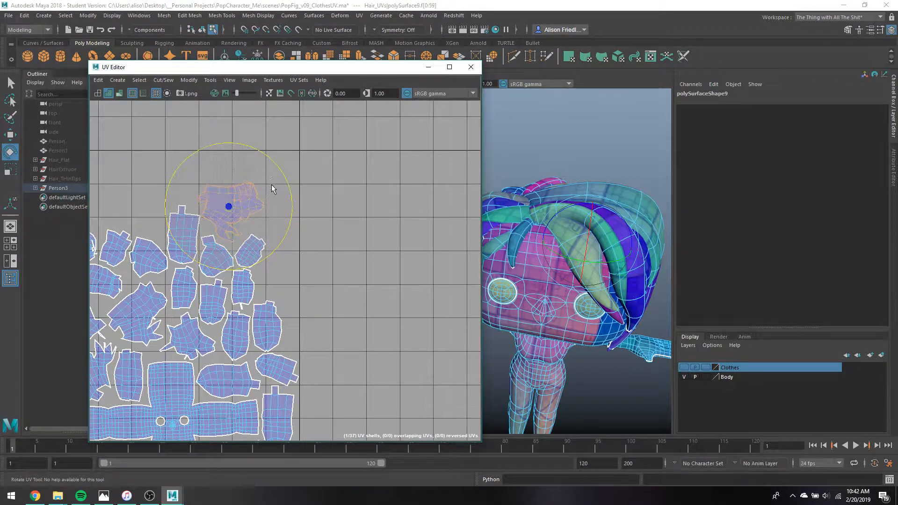
{"action": "key", "text": "w"}
{"action": "left_click_drag", "start_coordinate": [229, 206], "coordinate": [229, 212]}
{"action": "key", "text": "q"}
{"action": "left_click", "coordinate": [321, 260]}
Rotate the large pointed hair shell above the hand shells and shift it down closer to them
{"action": "scroll", "coordinate": [327, 281], "scroll_direction": "down", "scroll_amount": 5}
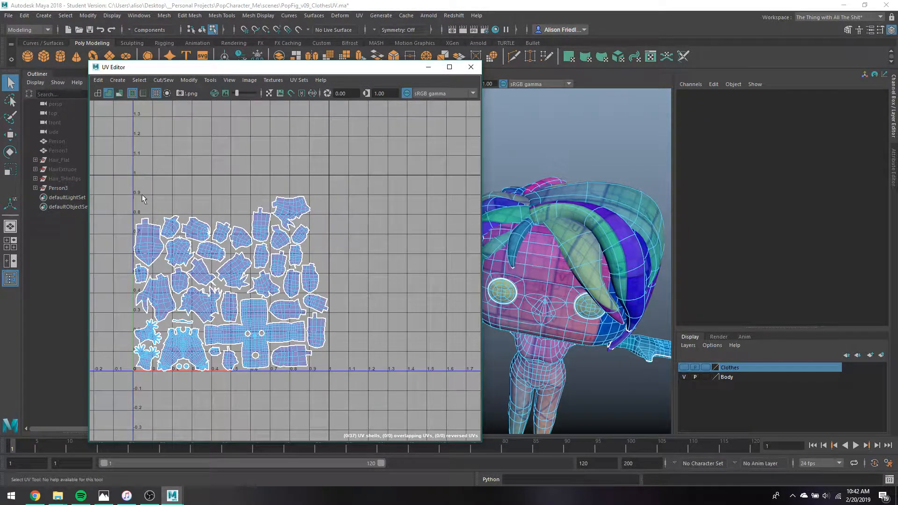
{"action": "left_click", "coordinate": [166, 299]}
{"action": "scroll", "coordinate": [166, 319], "scroll_direction": "up", "scroll_amount": 5}
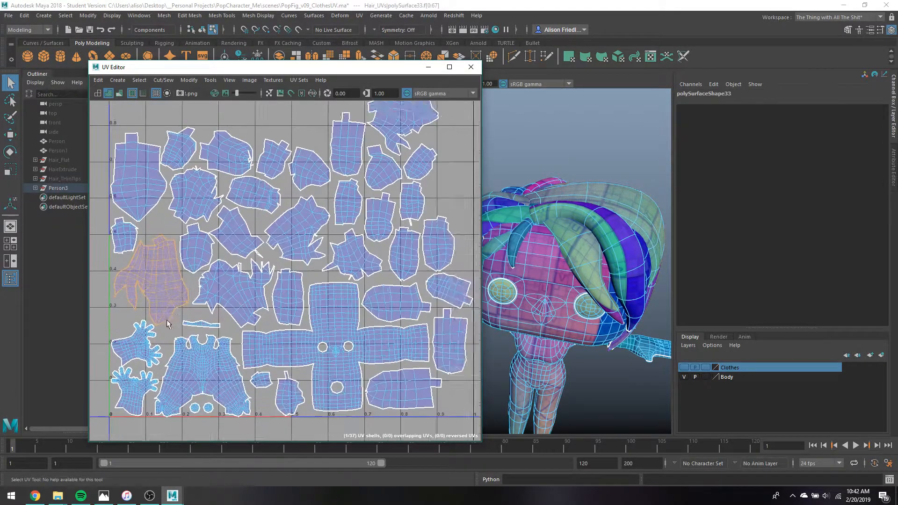
{"action": "key", "text": "e"}
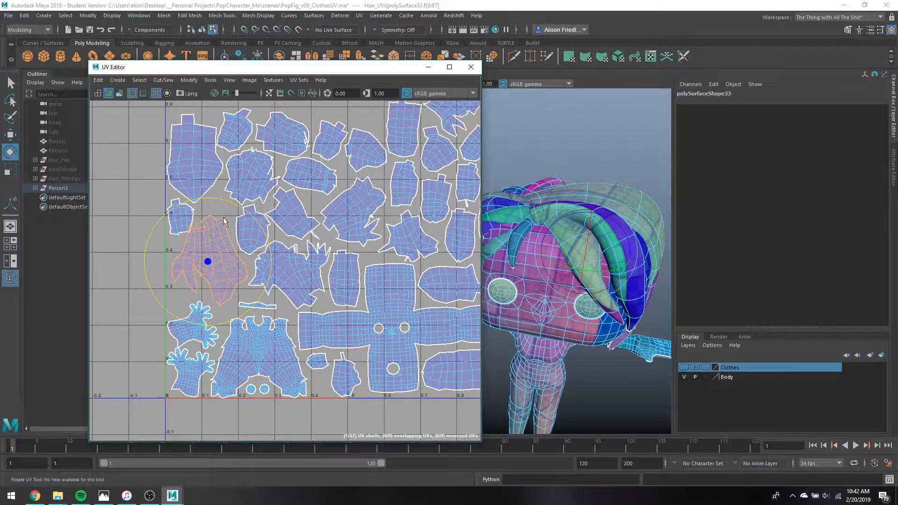
{"action": "key", "text": "w"}
{"action": "left_click_drag", "start_coordinate": [205, 262], "coordinate": [207, 272]}
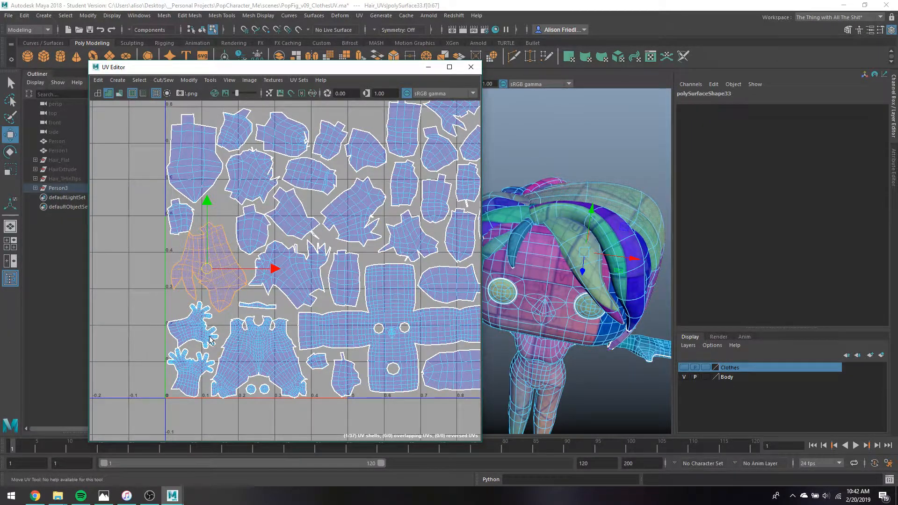
Nudge the upper hand shell up, then move and rotate the thin strip shell to sit just above the body shell
{"action": "scroll", "coordinate": [209, 340], "scroll_direction": "up", "scroll_amount": 4}
{"action": "left_click", "coordinate": [156, 307]}
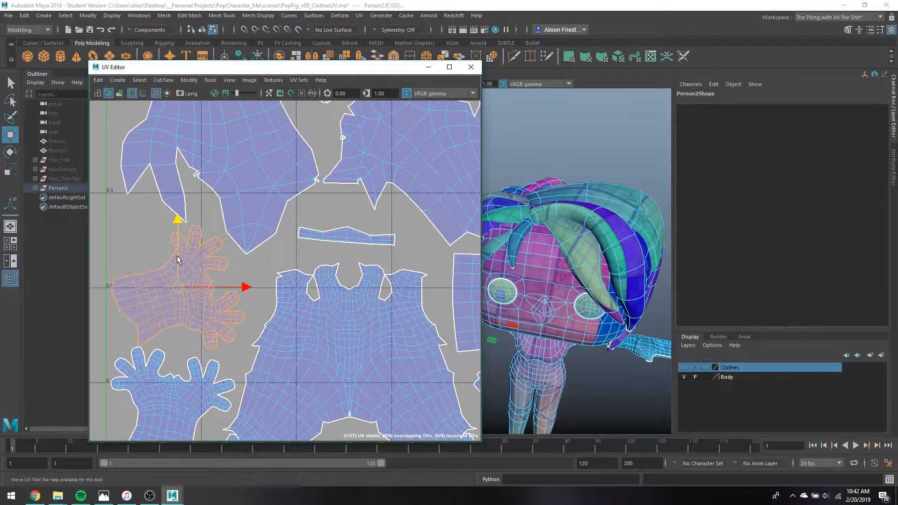
{"action": "left_click", "coordinate": [348, 239]}
{"action": "left_click_drag", "start_coordinate": [349, 245], "coordinate": [350, 247]}
{"action": "key", "text": "e"}
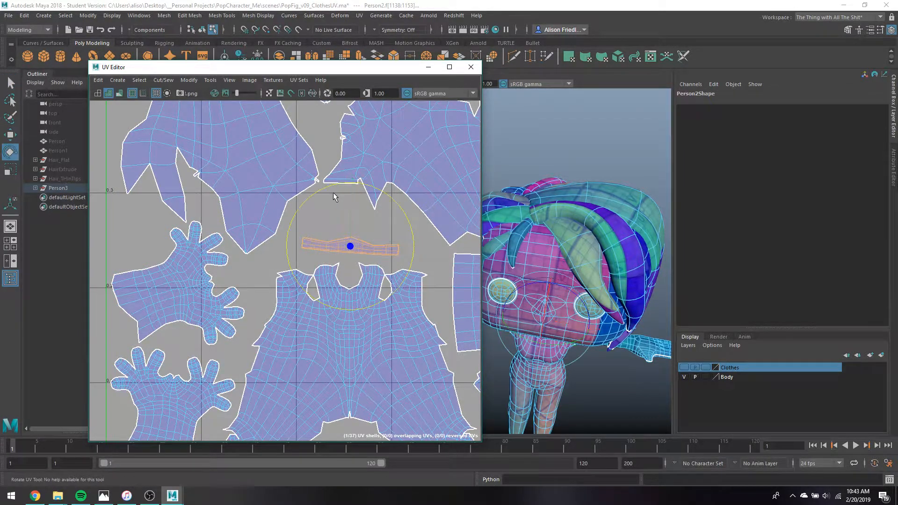
{"action": "scroll", "coordinate": [346, 250], "scroll_direction": "down", "scroll_amount": 6}
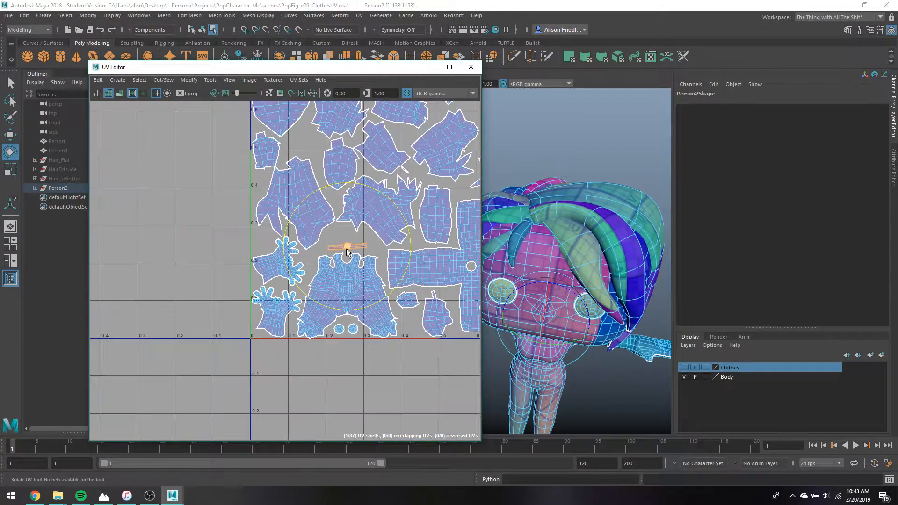
{"action": "scroll", "coordinate": [591, 276], "scroll_direction": "down", "scroll_amount": 4}
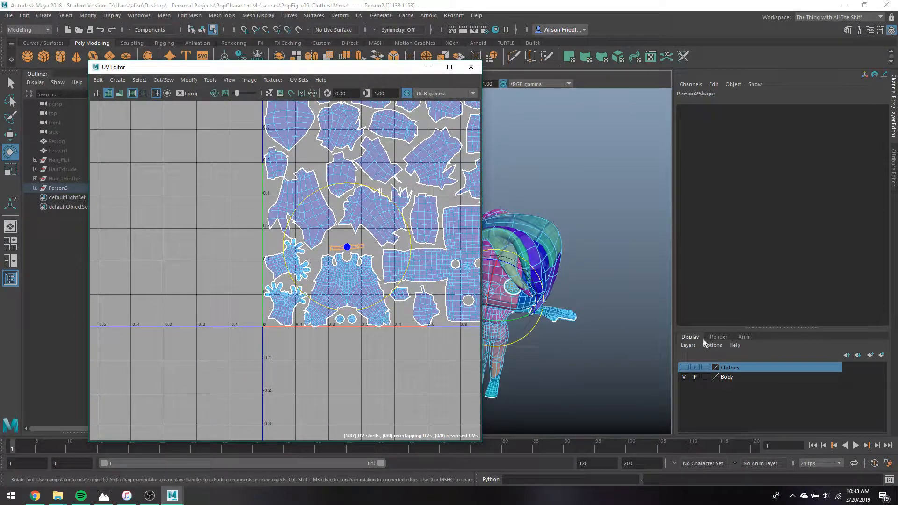
Show the Clothes layer and select all the clothing meshes in object mode
{"action": "left_click", "coordinate": [684, 368]}
{"action": "middle_click_drag", "start_coordinate": [580, 302], "coordinate": [603, 281], "text": "alt"}
{"action": "key", "text": "q"}
{"action": "left_click_drag", "start_coordinate": [534, 259], "coordinate": [594, 333]}
{"action": "key", "text": "F8"}
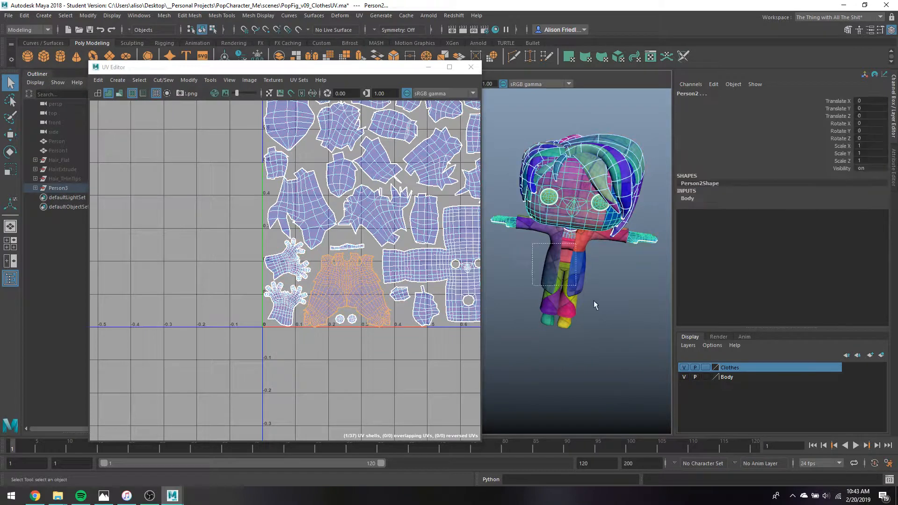
{"action": "left_click", "coordinate": [586, 225]}
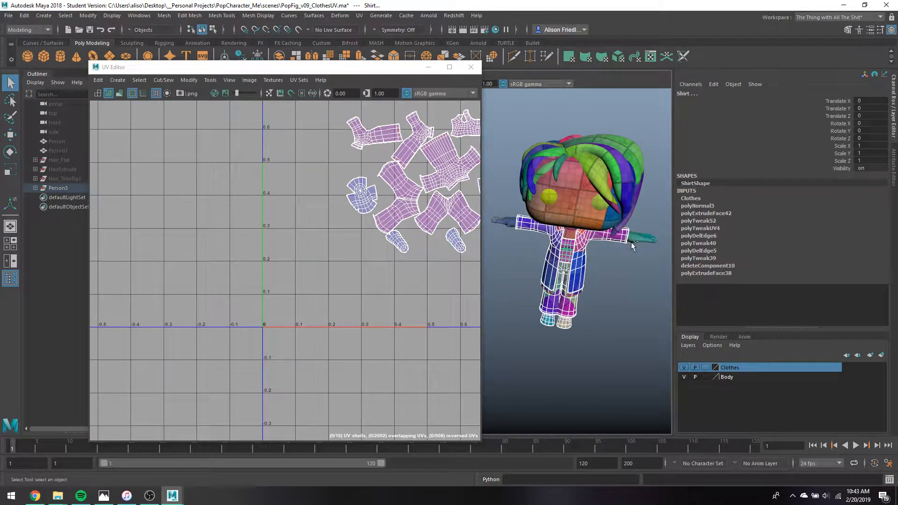
Select all the clothing UV shells and move them together outside the 0–1 UV space, beyond its upper right corner
{"action": "middle_click_drag", "start_coordinate": [458, 256], "coordinate": [308, 322], "text": "alt"}
{"action": "right_click_drag", "start_coordinate": [333, 241], "coordinate": [288, 205]}
{"action": "left_click_drag", "start_coordinate": [176, 149], "coordinate": [462, 405]}
{"action": "key", "text": "w"}
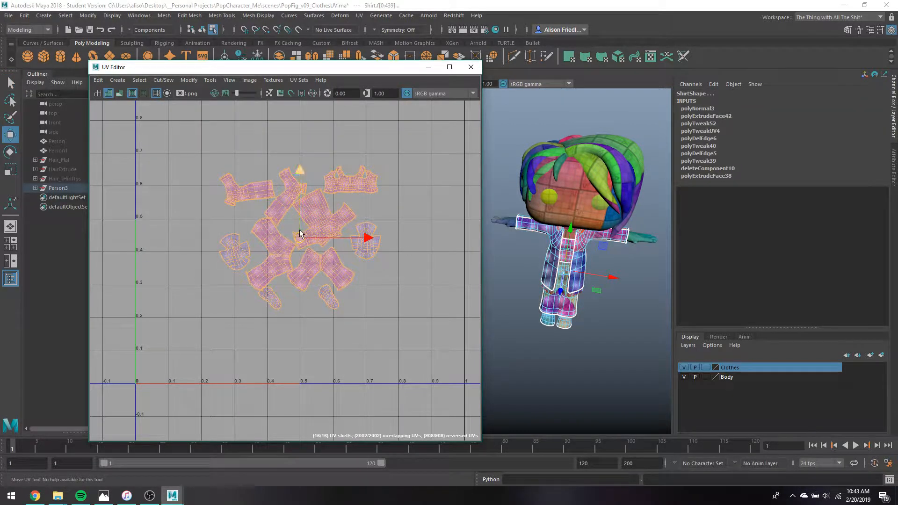
{"action": "left_click_drag", "start_coordinate": [300, 238], "coordinate": [495, 118]}
{"action": "scroll", "coordinate": [405, 186], "scroll_direction": "down", "scroll_amount": 4}
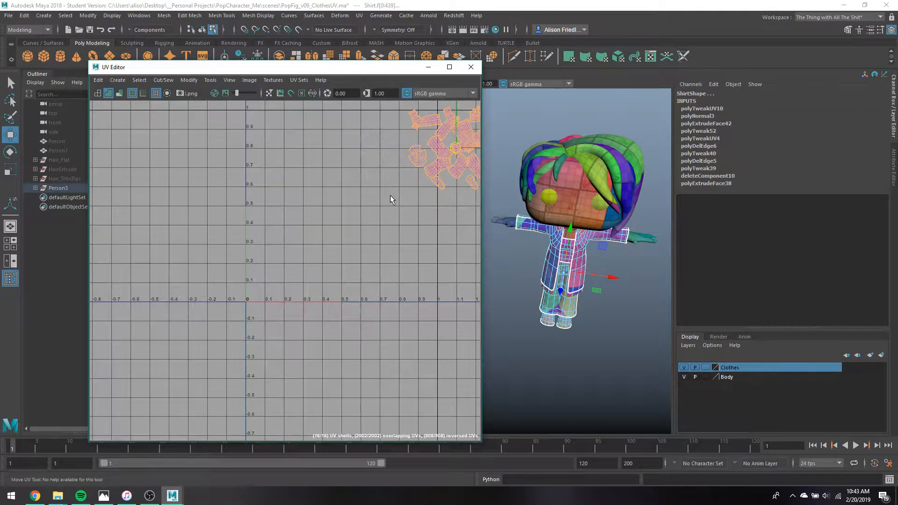
{"action": "middle_click_drag", "start_coordinate": [394, 193], "coordinate": [359, 262], "text": "alt"}
{"action": "left_click_drag", "start_coordinate": [415, 228], "coordinate": [413, 156]}
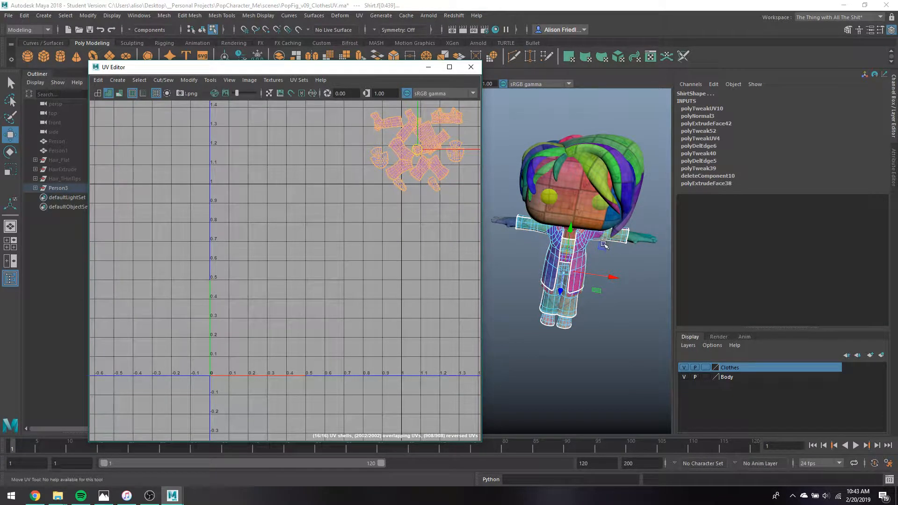
Return to object mode and select the body, hair and clothing meshes together so all their UVs are shown
{"action": "right_click_drag", "start_coordinate": [556, 173], "coordinate": [527, 145]}
{"action": "left_click_drag", "start_coordinate": [495, 130], "coordinate": [626, 277]}
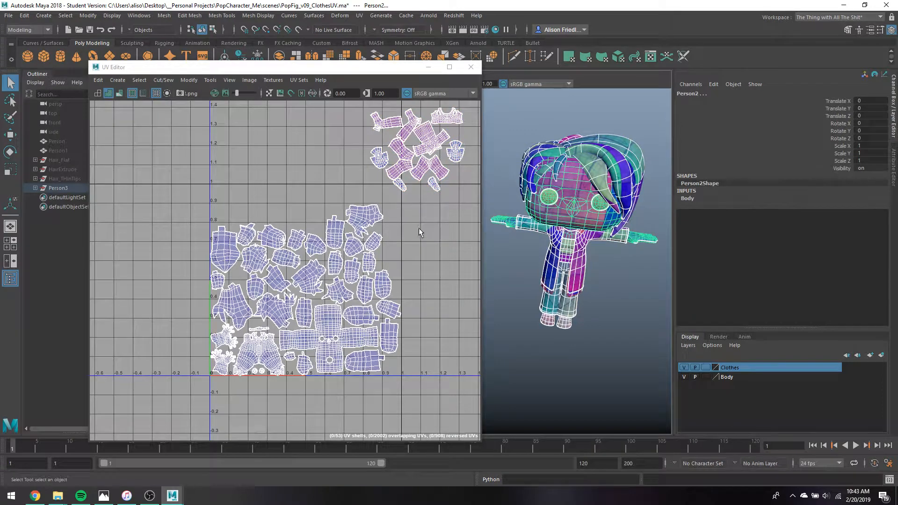
{"action": "scroll", "coordinate": [420, 202], "scroll_direction": "down", "scroll_amount": 1}
{"action": "scroll", "coordinate": [374, 188], "scroll_direction": "up", "scroll_amount": 1}
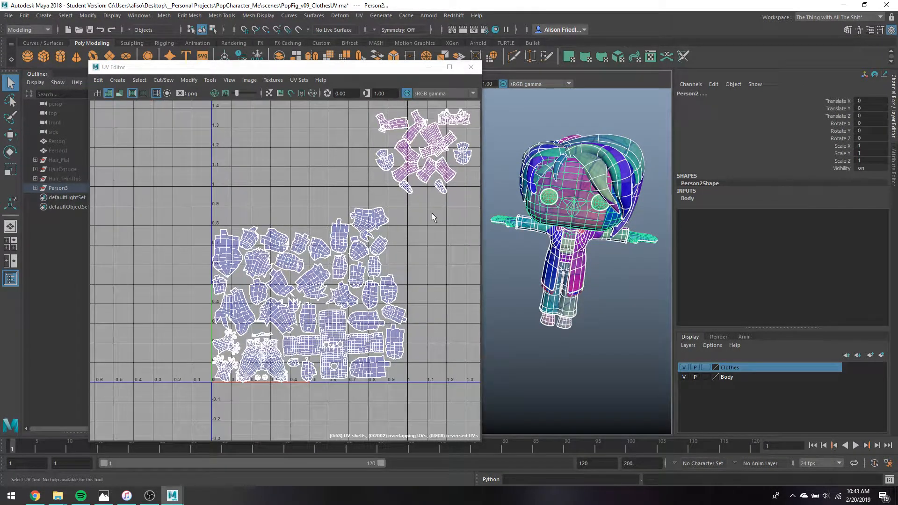
Select the outer side edge of the shoe shell nearest the hair shells and move and sew its small sole shell onto it
{"action": "scroll", "coordinate": [418, 199], "scroll_direction": "up", "scroll_amount": 3}
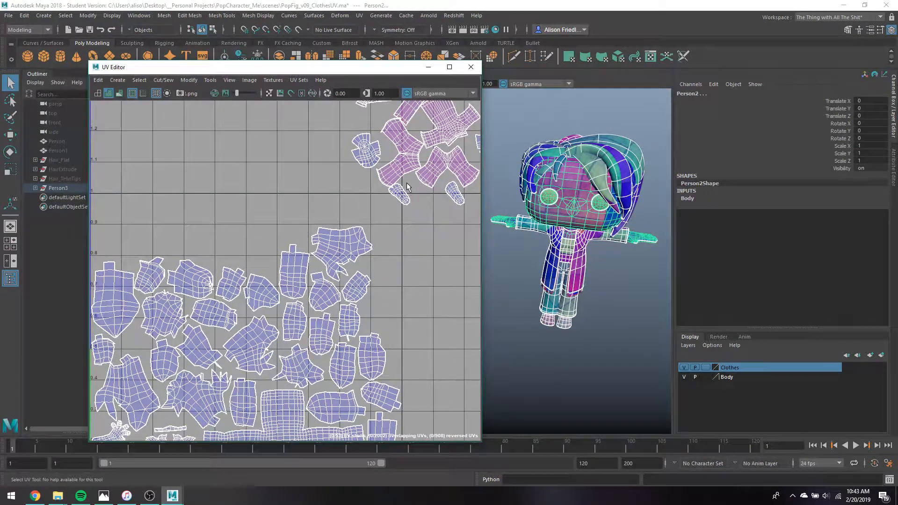
{"action": "middle_click_drag", "start_coordinate": [400, 169], "coordinate": [409, 192], "text": "alt"}
{"action": "right_click_drag", "start_coordinate": [379, 175], "coordinate": [378, 157]}
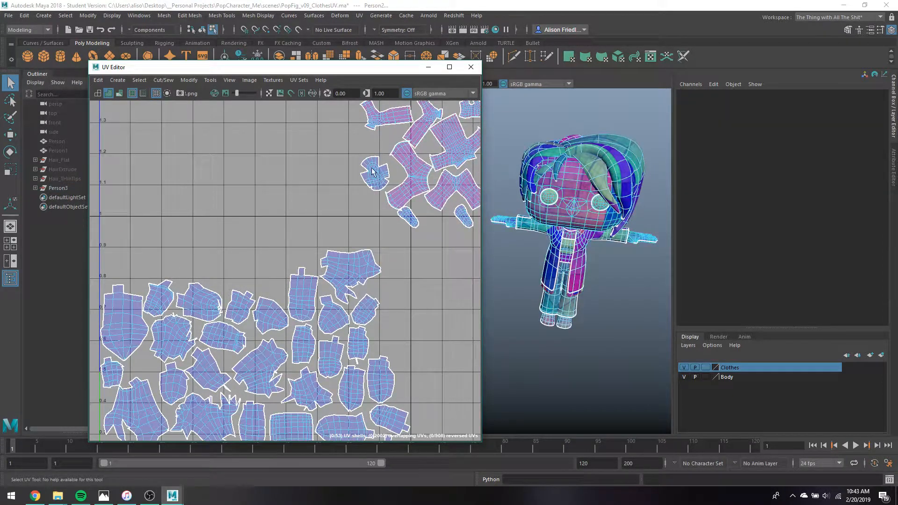
{"action": "scroll", "coordinate": [373, 171], "scroll_direction": "up", "scroll_amount": 3}
{"action": "left_click", "coordinate": [347, 180]}
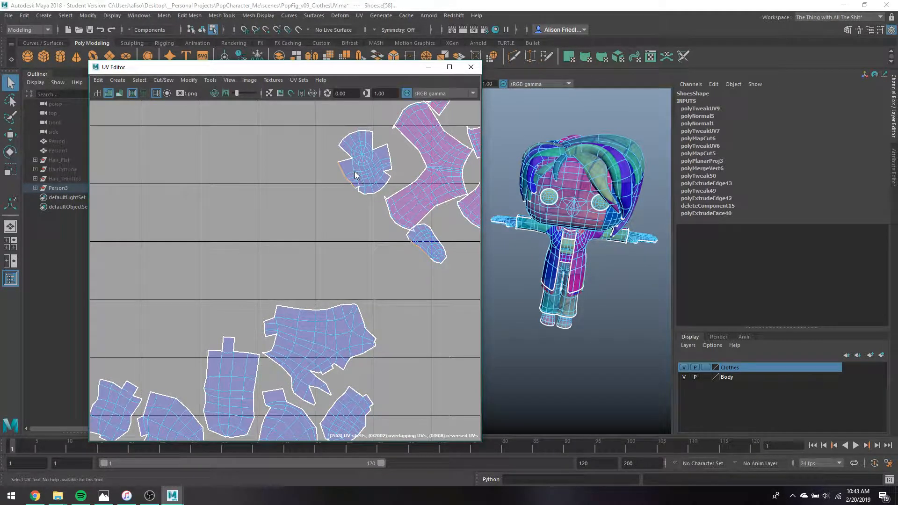
{"action": "right_click_drag", "start_coordinate": [356, 176], "coordinate": [395, 314]}
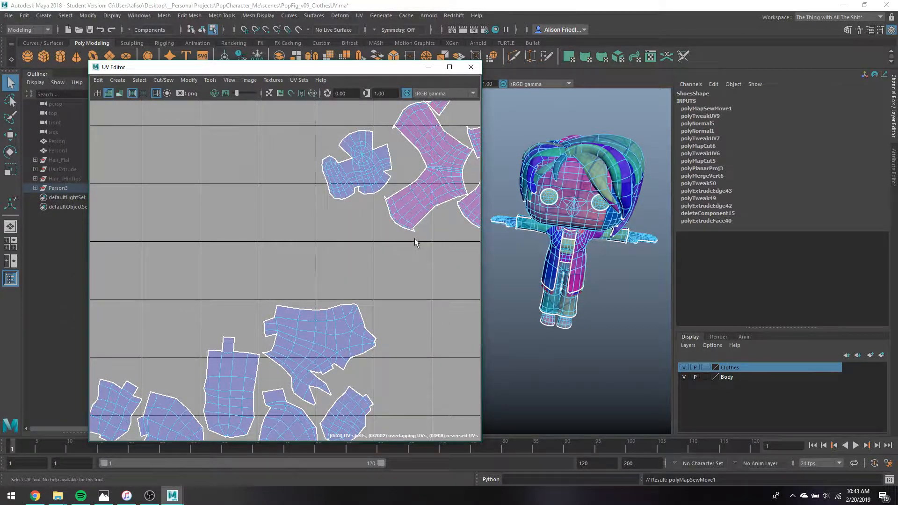
Select a side edge of the other shoe shell and move and sew the remaining sole shell onto it
{"action": "middle_click_drag", "start_coordinate": [415, 239], "coordinate": [280, 265], "text": "alt"}
{"action": "scroll", "coordinate": [281, 266], "scroll_direction": "down", "scroll_amount": 1}
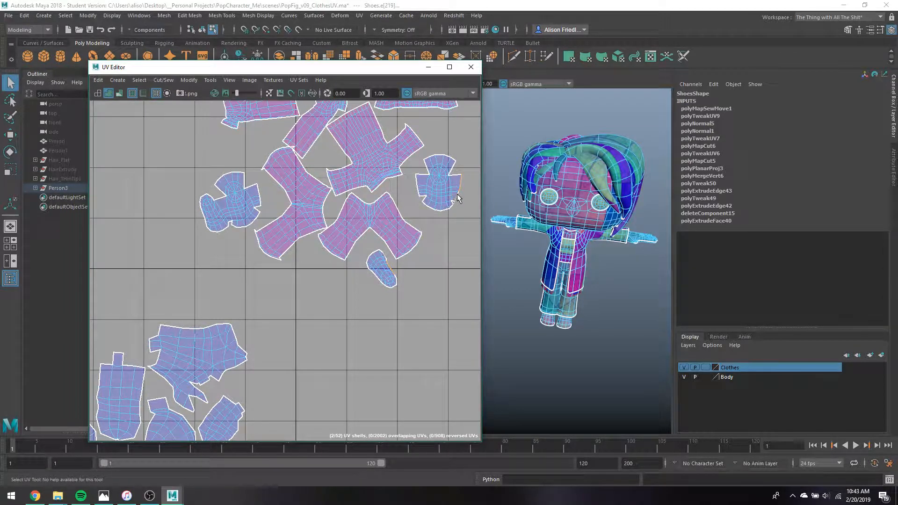
{"action": "key", "text": "g"}
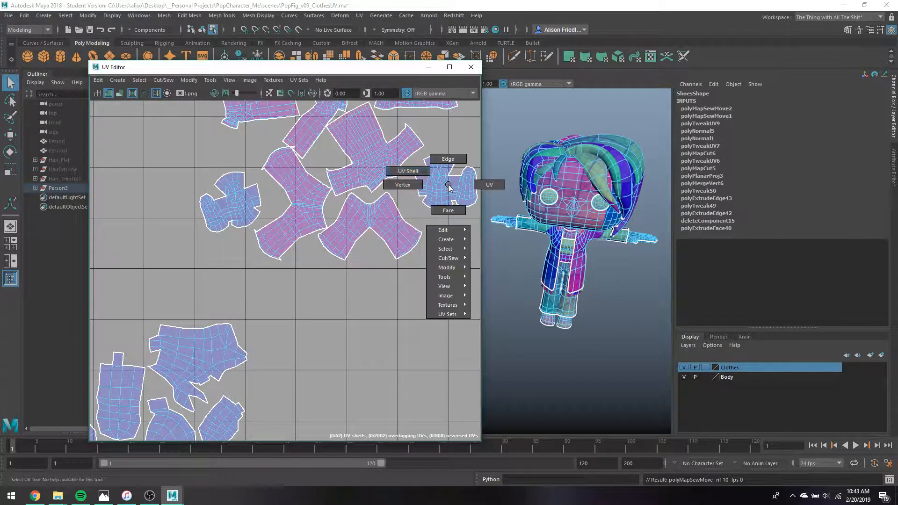
Move the second sewn shoe shell away from the clothing group into the empty area above the 0–1 UV space
{"action": "right_click_drag", "start_coordinate": [448, 184], "coordinate": [430, 180]}
{"action": "key", "text": "w"}
{"action": "scroll", "coordinate": [423, 218], "scroll_direction": "down", "scroll_amount": 4}
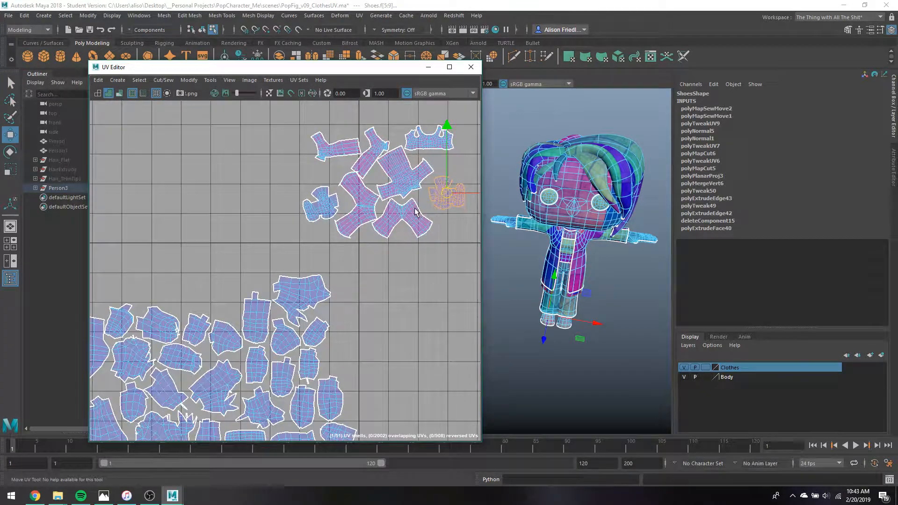
{"action": "left_click_drag", "start_coordinate": [428, 216], "coordinate": [212, 136]}
{"action": "middle_click_drag", "start_coordinate": [369, 237], "coordinate": [451, 207], "text": "alt"}
{"action": "key", "text": "q"}
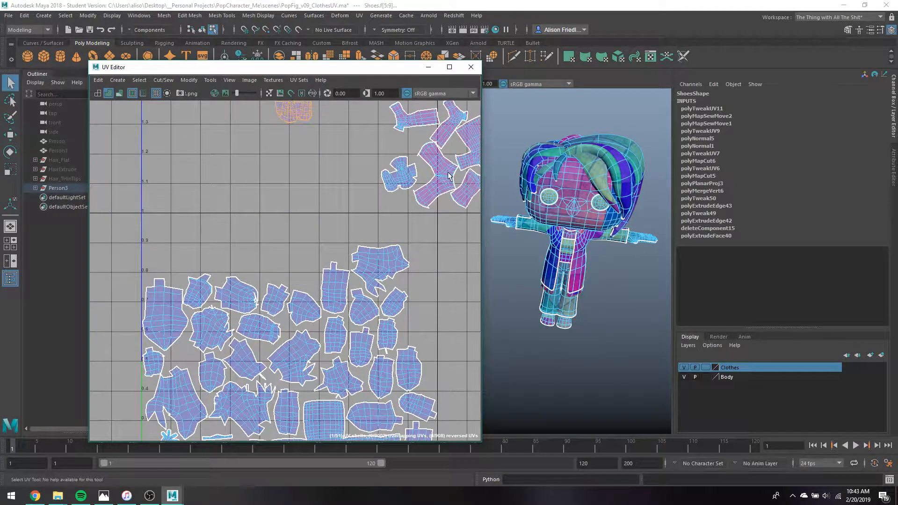
Move the first pants leg shell inside the UV space above the leftmost hair shells and rotate it to lie flat there
{"action": "left_click", "coordinate": [448, 174]}
{"action": "key", "text": "e"}
{"action": "key", "text": "w"}
{"action": "left_click_drag", "start_coordinate": [436, 175], "coordinate": [167, 246]}
{"action": "key", "text": "e"}
{"action": "left_click_drag", "start_coordinate": [206, 219], "coordinate": [178, 258]}
{"action": "key", "text": "w"}
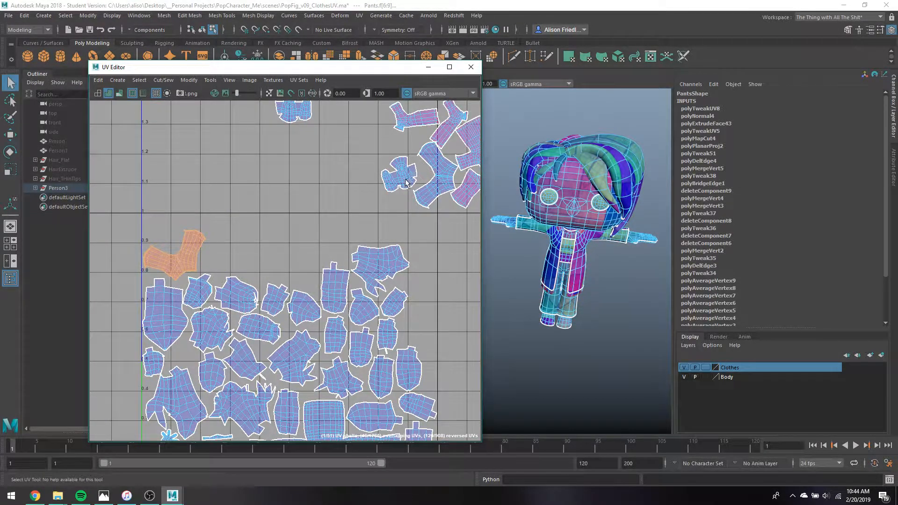
Move the first shoe shell inside the UV space and rotate it to nest in the notch above the placed pants shell
{"action": "left_click", "coordinate": [400, 176]}
{"action": "left_click_drag", "start_coordinate": [400, 177], "coordinate": [164, 238]}
{"action": "key", "text": "e"}
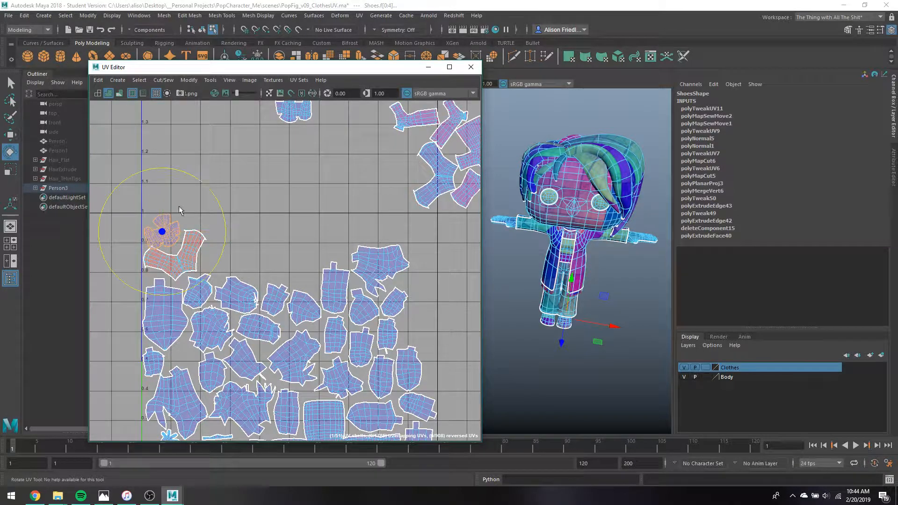
{"action": "key", "text": "w"}
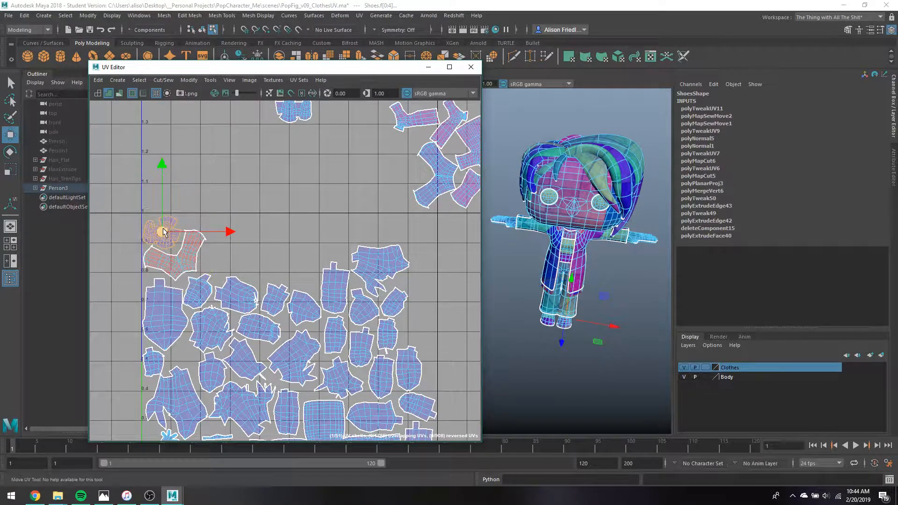
{"action": "scroll", "coordinate": [164, 237], "scroll_direction": "up", "scroll_amount": 5}
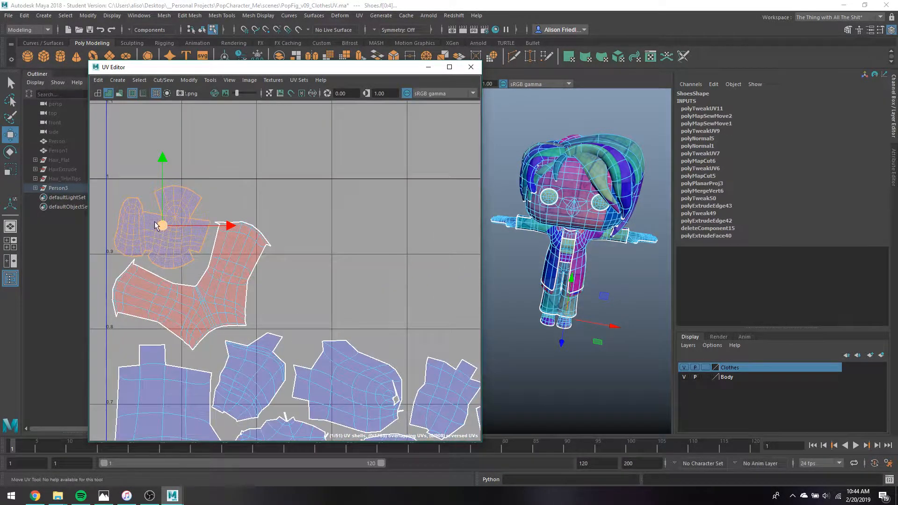
{"action": "left_click_drag", "start_coordinate": [156, 225], "coordinate": [154, 223]}
{"action": "scroll", "coordinate": [231, 244], "scroll_direction": "down", "scroll_amount": 6}
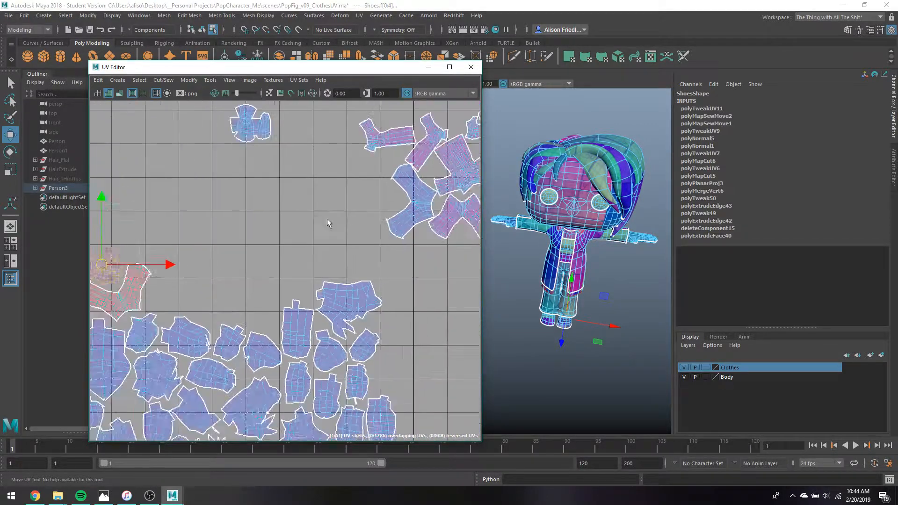
Move the second pants leg shell beside the first one and rotate it into an arch shape under the UV space's upper border
{"action": "left_click", "coordinate": [398, 207]}
{"action": "left_click_drag", "start_coordinate": [398, 208], "coordinate": [212, 265]}
{"action": "key", "text": "e"}
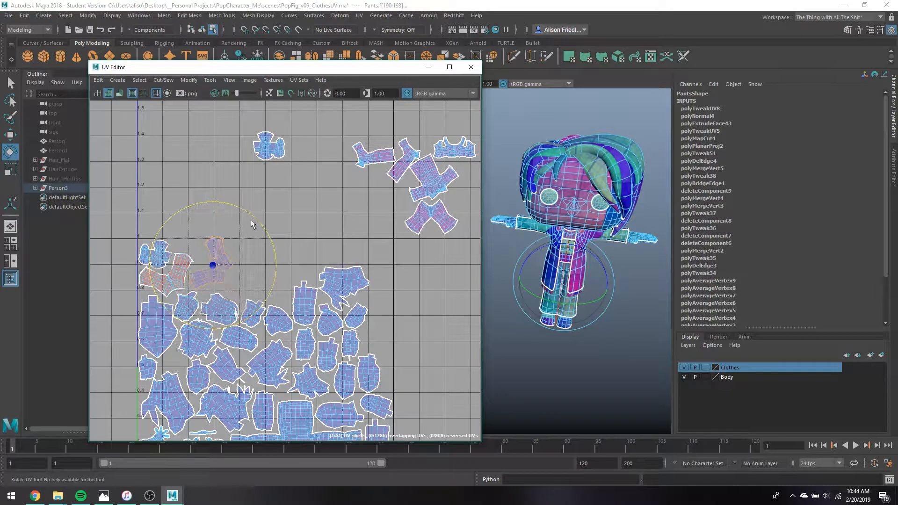
{"action": "left_click_drag", "start_coordinate": [122, 274], "coordinate": [130, 295]}
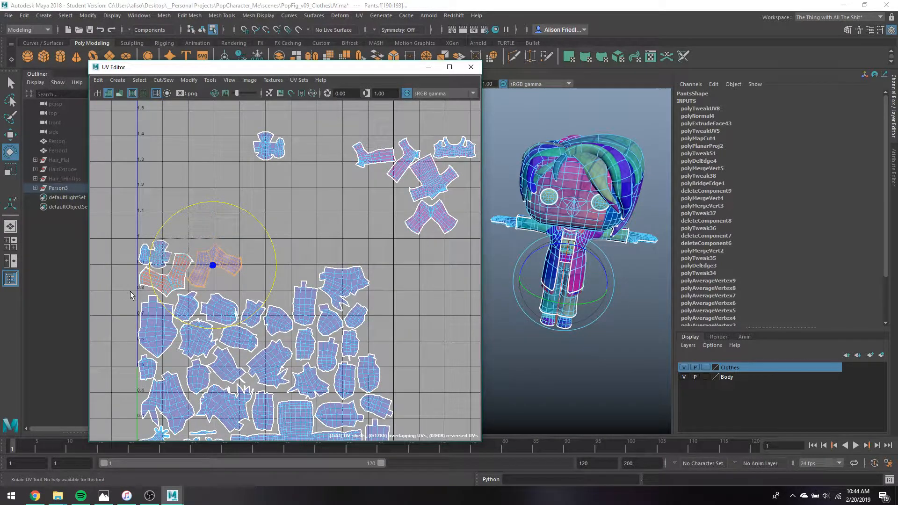
{"action": "key", "text": "w"}
{"action": "left_click_drag", "start_coordinate": [217, 269], "coordinate": [218, 266]}
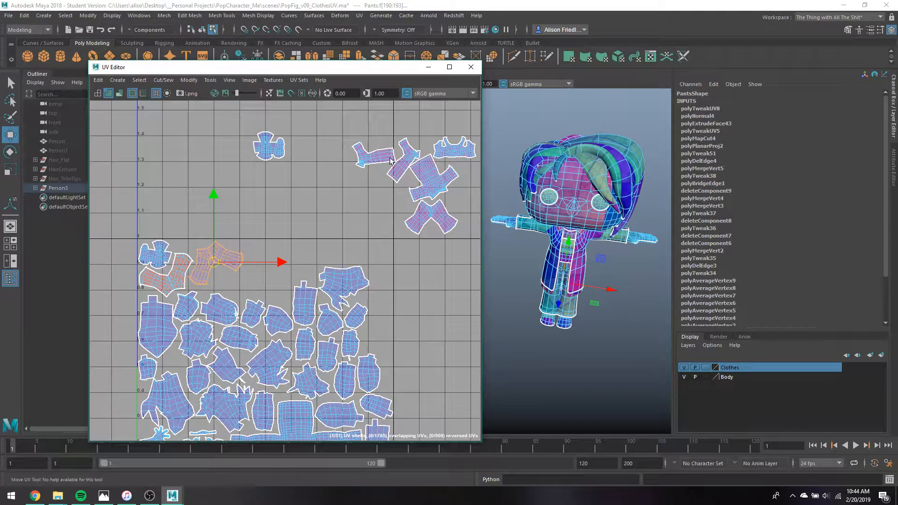
Move the second shoe shell under the arched pants shell and rotate it to fit in the gap beside the hair shells
{"action": "left_click", "coordinate": [269, 146]}
{"action": "left_click_drag", "start_coordinate": [271, 146], "coordinate": [226, 286]}
{"action": "scroll", "coordinate": [226, 286], "scroll_direction": "up", "scroll_amount": 5}
{"action": "key", "text": "e"}
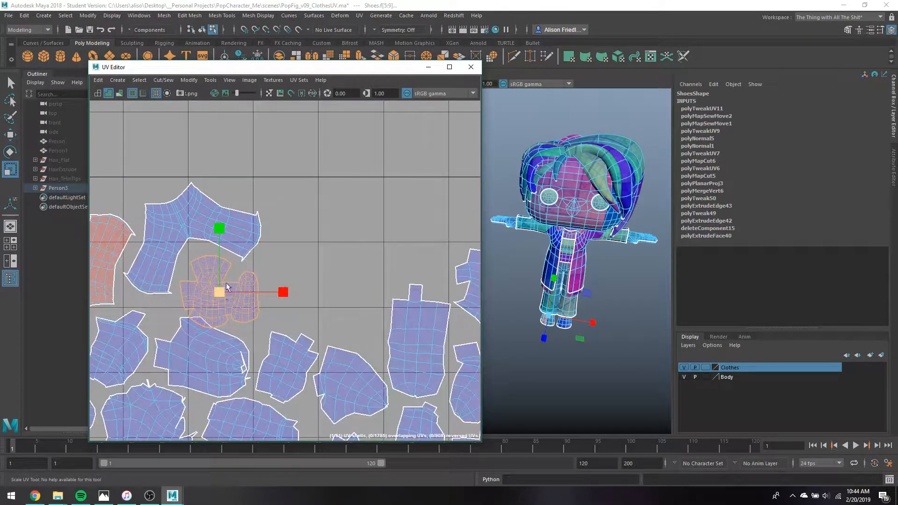
{"action": "left_click_drag", "start_coordinate": [259, 243], "coordinate": [166, 325]}
{"action": "key", "text": "w"}
{"action": "left_click_drag", "start_coordinate": [216, 286], "coordinate": [240, 296]}
Identify the topmost lab coat sleeve-and-front shell on the wireframe model and move it inside the UV space above the upper-right hair shell
{"action": "scroll", "coordinate": [338, 225], "scroll_direction": "down", "scroll_amount": 3}
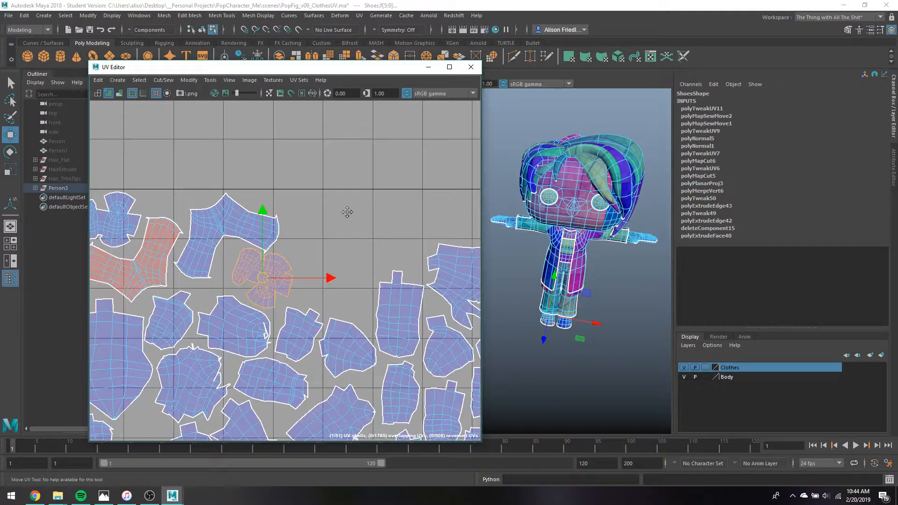
{"action": "middle_click_drag", "start_coordinate": [337, 226], "coordinate": [226, 255], "text": "alt"}
{"action": "scroll", "coordinate": [210, 269], "scroll_direction": "down", "scroll_amount": 2}
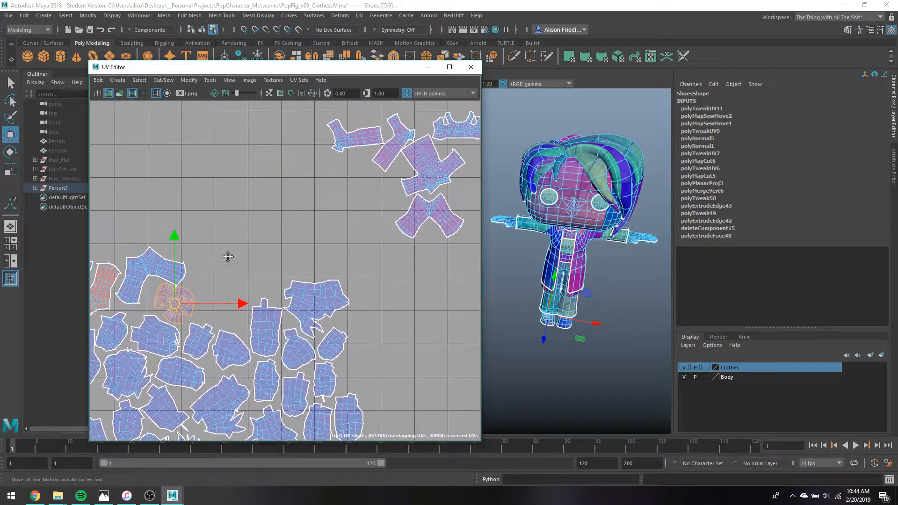
{"action": "key", "text": "q"}
{"action": "left_click", "coordinate": [370, 143]}
{"action": "key", "text": "w"}
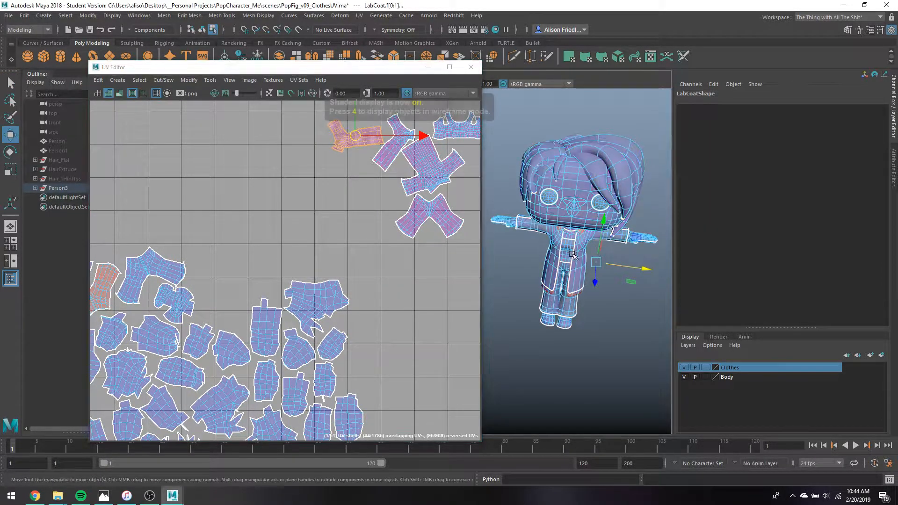
{"action": "key", "text": "4"}
{"action": "left_click_drag", "start_coordinate": [557, 275], "coordinate": [583, 257], "text": "alt"}
{"action": "scroll", "coordinate": [552, 254], "scroll_direction": "up", "scroll_amount": 5}
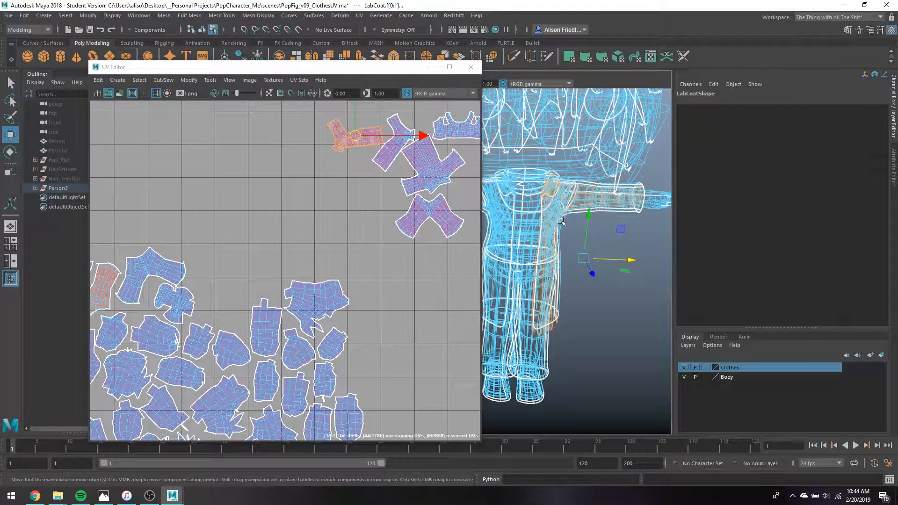
{"action": "left_click_drag", "start_coordinate": [561, 221], "coordinate": [579, 223], "text": "alt"}
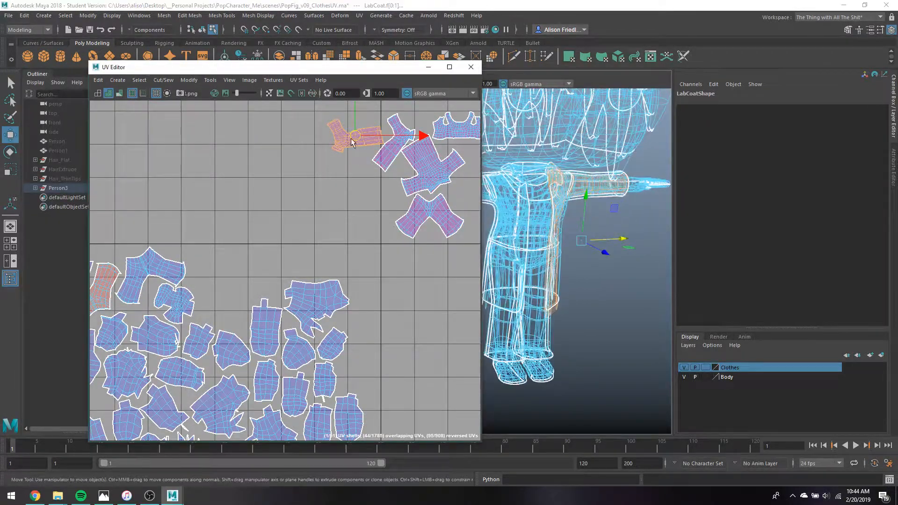
{"action": "left_click_drag", "start_coordinate": [351, 142], "coordinate": [344, 280]}
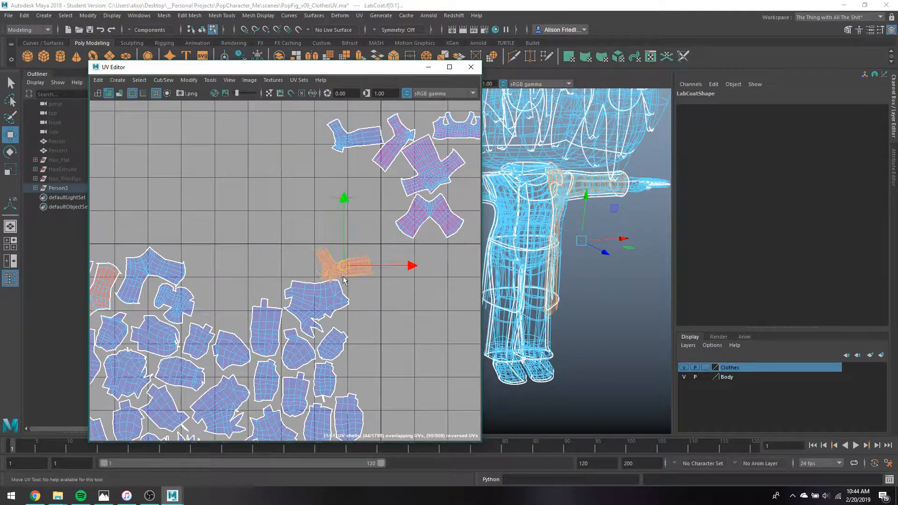
Rotate the placed lab coat shell to a steep diagonal and nest it beside the hair shells at the UV space's right border
{"action": "scroll", "coordinate": [345, 281], "scroll_direction": "down", "scroll_amount": 3}
{"action": "key", "text": "e"}
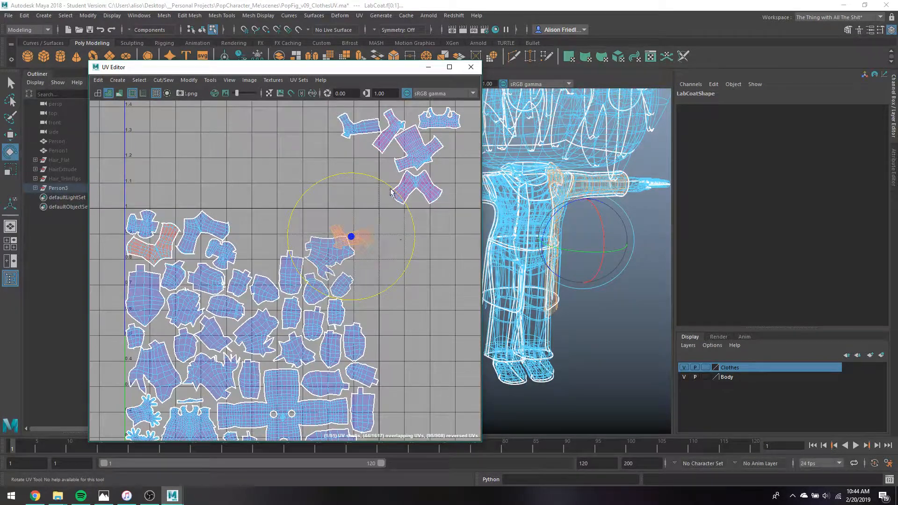
{"action": "key", "text": "w"}
{"action": "left_click_drag", "start_coordinate": [392, 238], "coordinate": [368, 309]}
{"action": "key", "text": "e"}
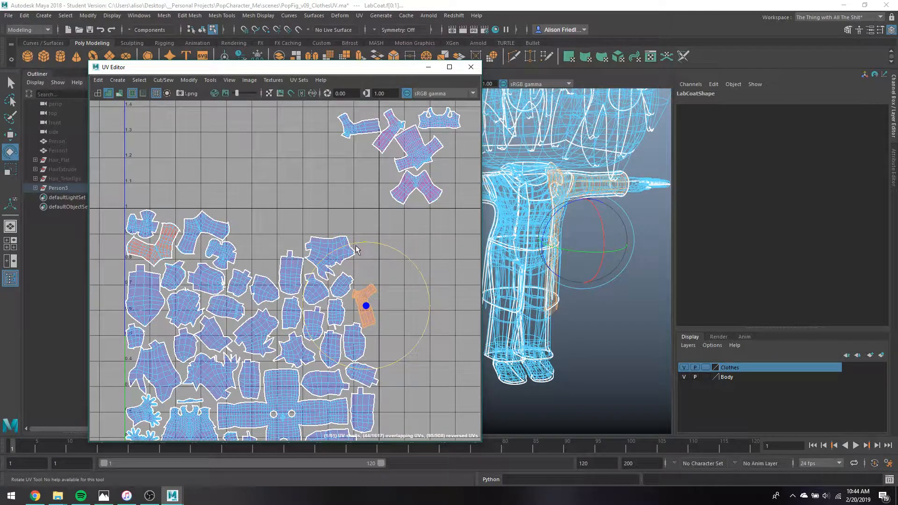
{"action": "key", "text": "w"}
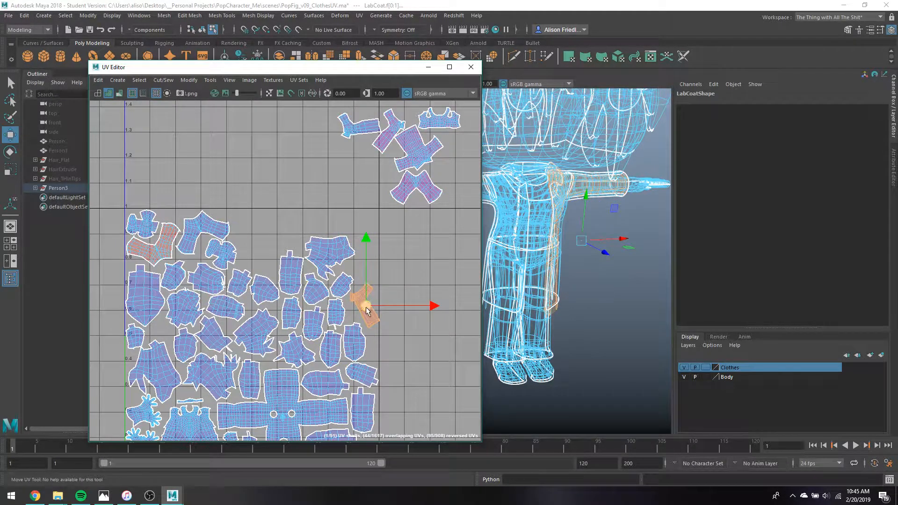
{"action": "left_click_drag", "start_coordinate": [366, 313], "coordinate": [363, 312]}
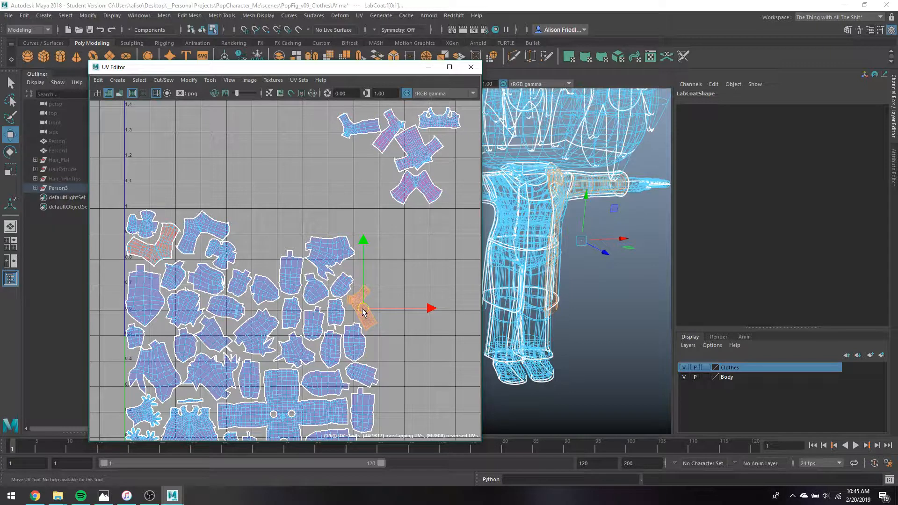
Move the matching lab coat shell inside the UV space and rotate it upright into the gap above the first one at the right border
{"action": "left_click", "coordinate": [361, 126]}
{"action": "left_click_drag", "start_coordinate": [360, 127], "coordinate": [370, 255]}
{"action": "key", "text": "e"}
{"action": "left_click_drag", "start_coordinate": [370, 194], "coordinate": [296, 222]}
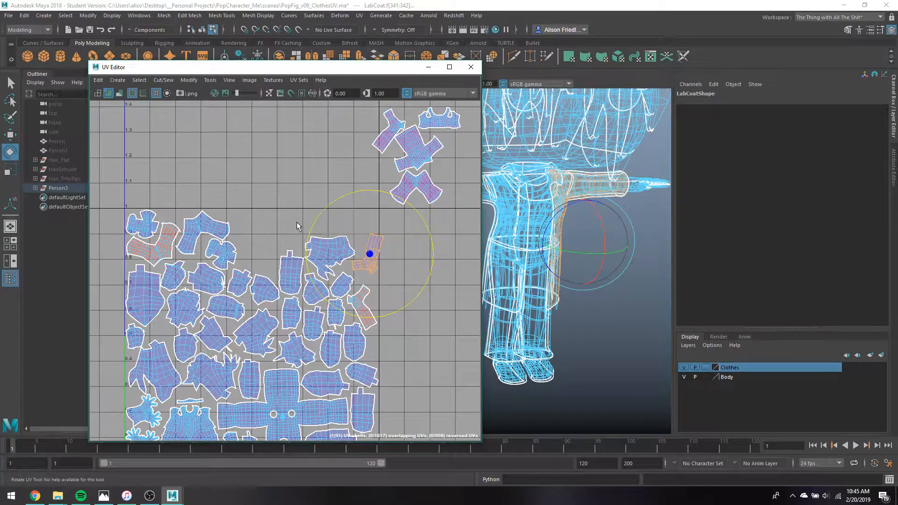
{"action": "key", "text": "w"}
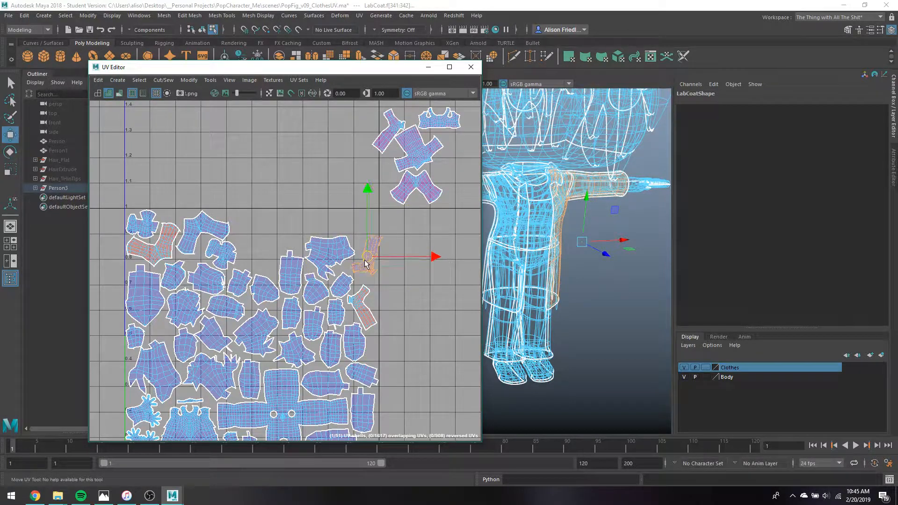
{"action": "left_click_drag", "start_coordinate": [369, 260], "coordinate": [364, 262]}
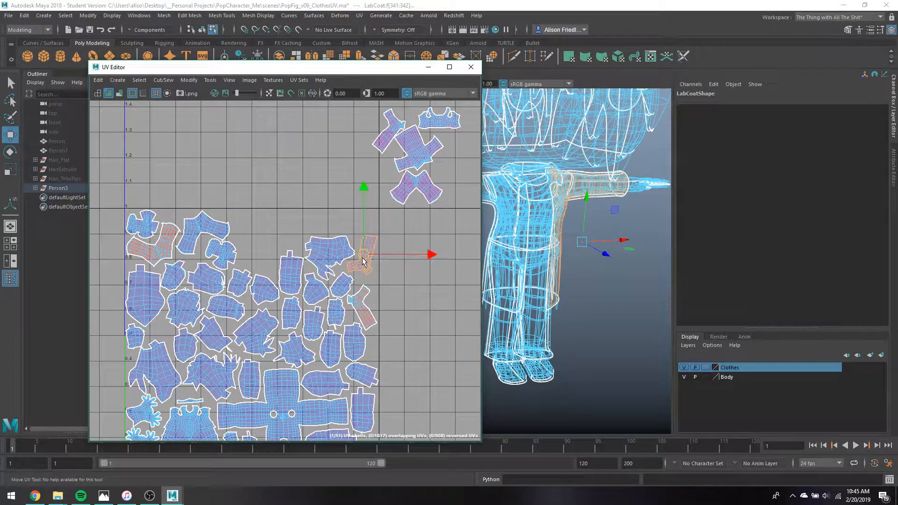
Examine which areas of the shaded model the two placed pants leg shells and the small X-shaped pants shell cover
{"action": "key", "text": "q"}
{"action": "left_click", "coordinate": [416, 182]}
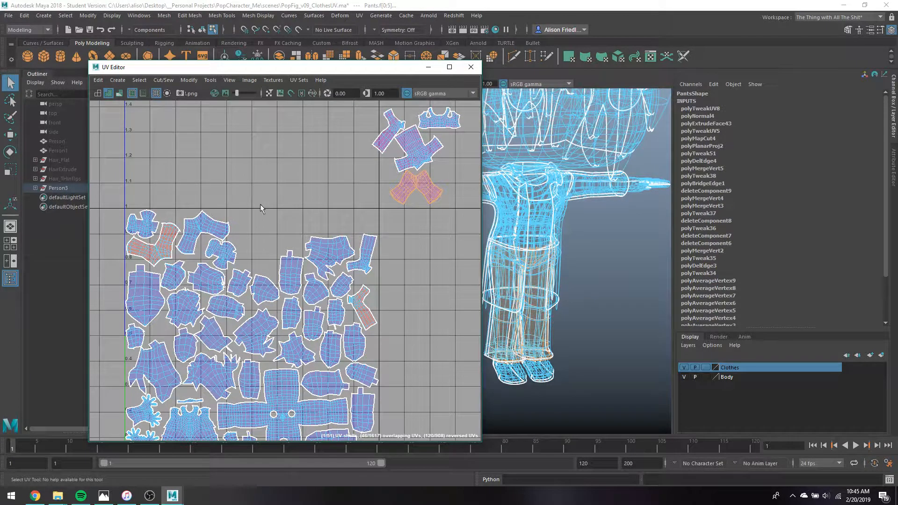
{"action": "left_click", "coordinate": [183, 238]}
{"action": "left_click", "coordinate": [168, 248], "text": "shift"}
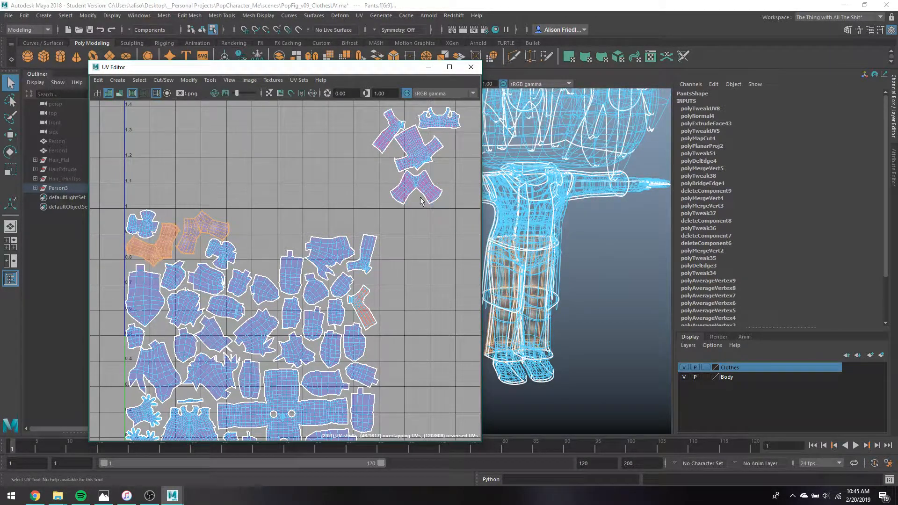
{"action": "left_click", "coordinate": [409, 193], "text": "shift"}
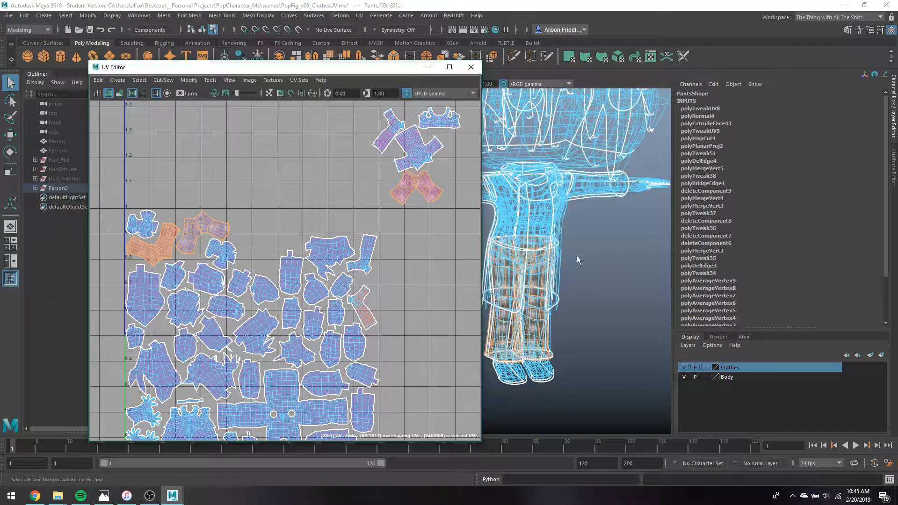
{"action": "key", "text": "5"}
{"action": "key", "text": "5"}
{"action": "mouse_move", "coordinate": [574, 284]}
{"action": "left_mouse_down", "text": "alt"}
{"action": "mouse_move", "coordinate": [591, 265]}
{"action": "mouse_move", "coordinate": [592, 225]}
{"action": "left_mouse_up", "text": "alt"}
{"action": "scroll", "coordinate": [592, 226], "scroll_direction": "up", "scroll_amount": 5}
{"action": "middle_click_drag", "start_coordinate": [630, 214], "coordinate": [483, 251], "text": "alt"}
{"action": "mouse_move", "coordinate": [356, 207]}
{"action": "middle_mouse_down", "text": "alt"}
{"action": "mouse_move", "coordinate": [324, 249]}
{"action": "mouse_move", "coordinate": [334, 210]}
{"action": "mouse_move", "coordinate": [359, 195]}
{"action": "middle_mouse_up", "text": "alt"}
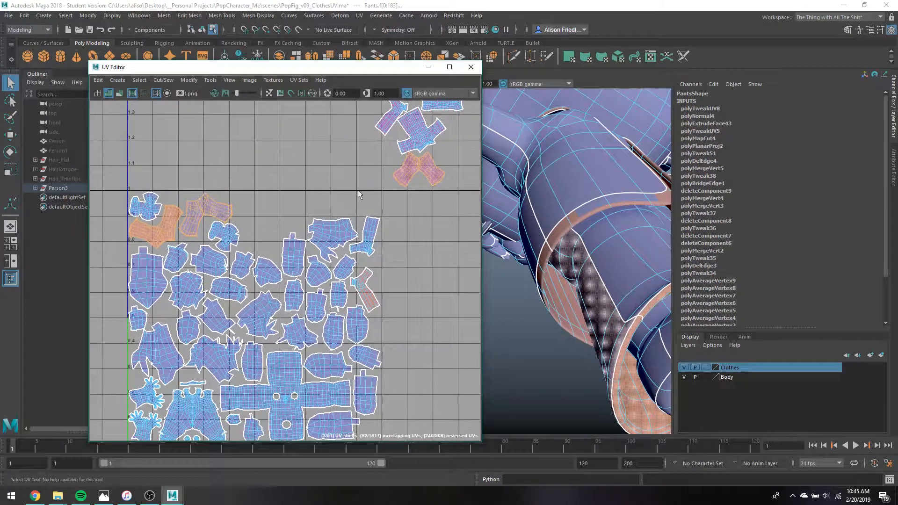
Try moving the X-shaped pants shell toward the UV space, and undo the move
{"action": "key", "text": "w"}
{"action": "left_click", "coordinate": [420, 172]}
{"action": "left_click_drag", "start_coordinate": [420, 171], "coordinate": [382, 177]}
{"action": "key", "text": "ctrl+z"}
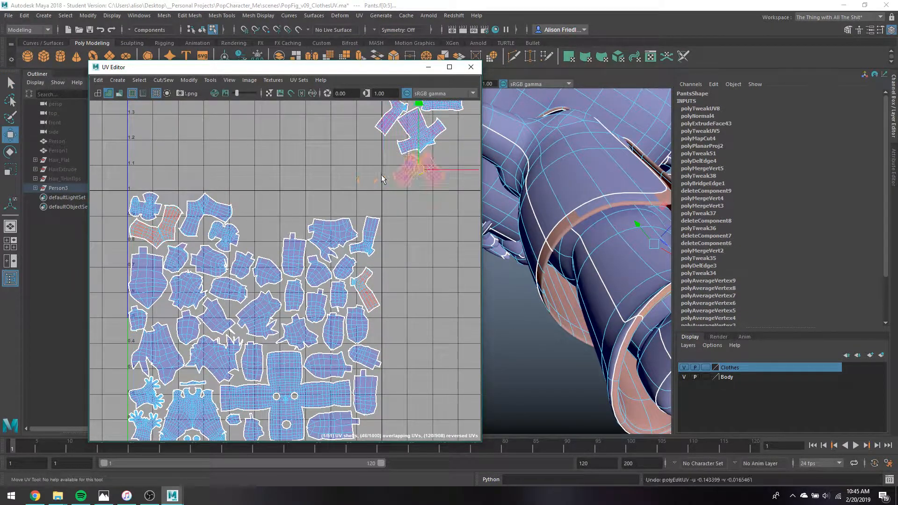
Examine the pants hems around the shoes to see which faces belong to the X-shaped pants shell
{"action": "left_click_drag", "start_coordinate": [629, 306], "coordinate": [579, 276], "text": "alt"}
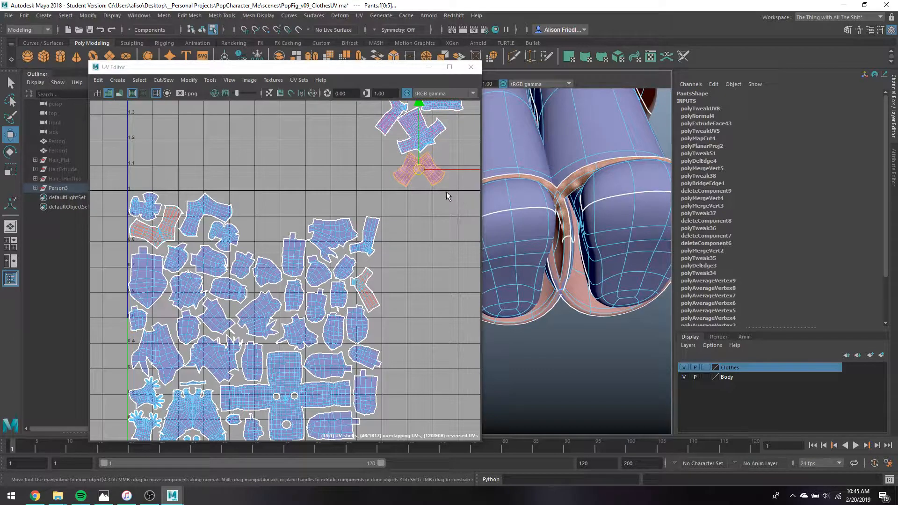
{"action": "key", "text": "q"}
{"action": "key", "text": "w"}
{"action": "key", "text": "q"}
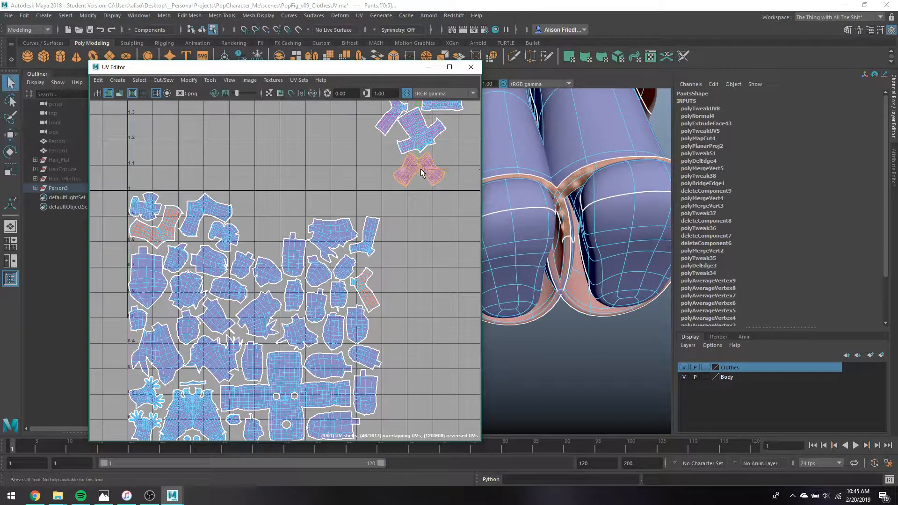
{"action": "left_click", "coordinate": [557, 230]}
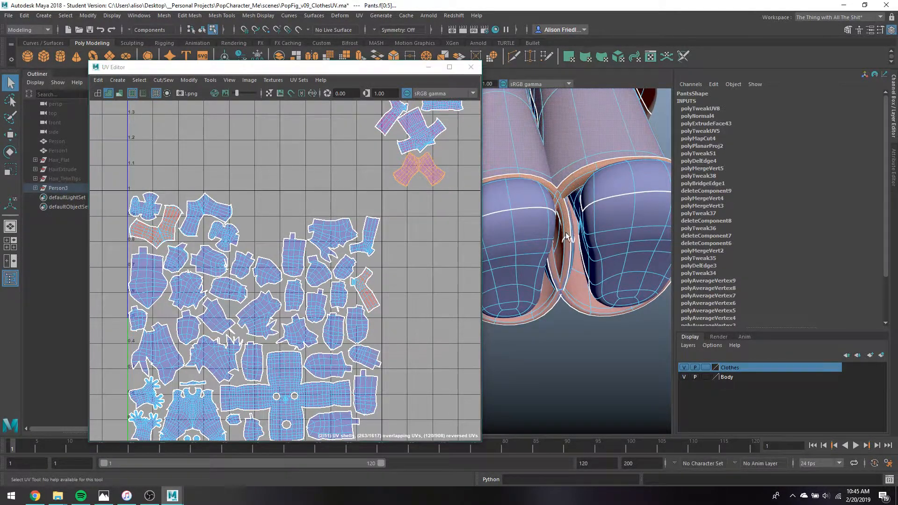
Display the model in wireframe and move the top X-shaped pants shell into the gap under the UV space's upper border
{"action": "key", "text": "4"}
{"action": "scroll", "coordinate": [557, 231], "scroll_direction": "down", "scroll_amount": 5}
{"action": "middle_click_drag", "start_coordinate": [557, 232], "coordinate": [582, 290], "text": "alt"}
{"action": "mouse_move", "coordinate": [596, 248]}
{"action": "left_mouse_down", "text": "alt"}
{"action": "mouse_move", "coordinate": [618, 272]}
{"action": "mouse_move", "coordinate": [581, 255]}
{"action": "left_mouse_up", "text": "alt"}
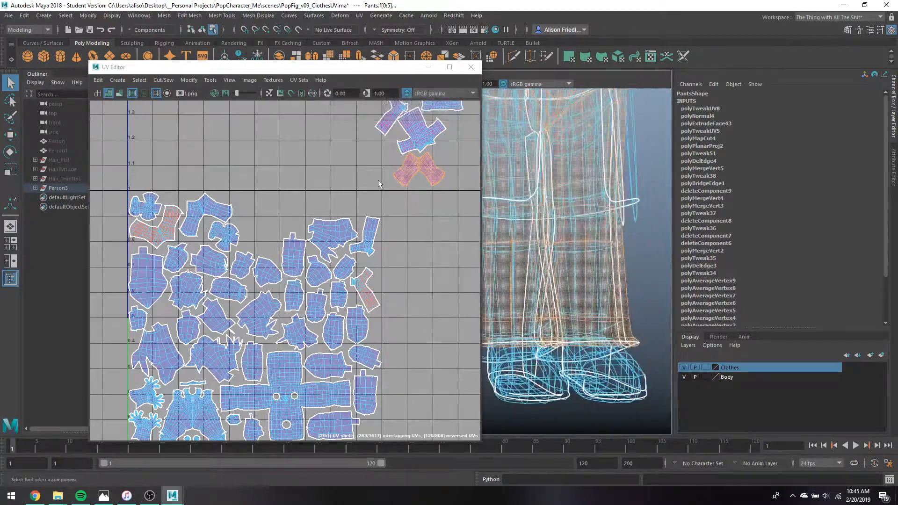
{"action": "key", "text": "w"}
{"action": "left_click_drag", "start_coordinate": [415, 173], "coordinate": [267, 219]}
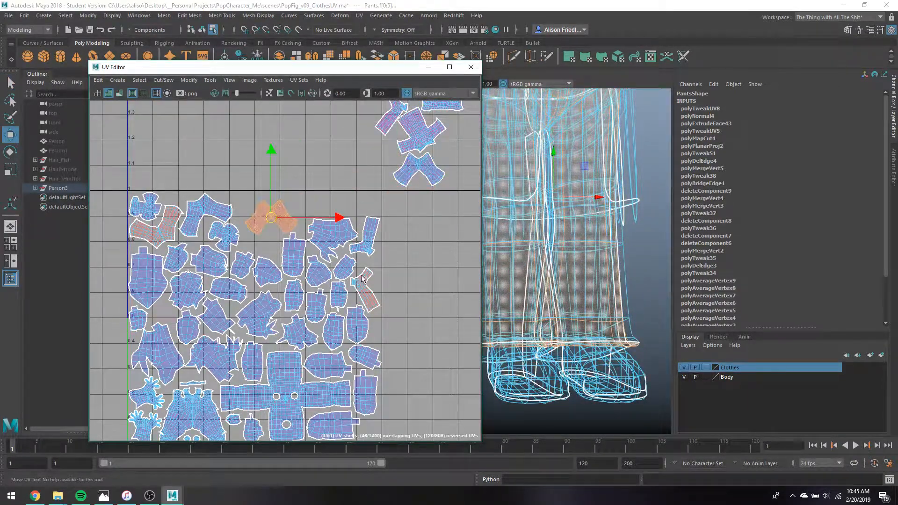
Check the remaining clothing shells for stacked duplicates by shifting individual shells aside, undoing each shift
{"action": "left_click", "coordinate": [369, 291]}
{"action": "scroll", "coordinate": [397, 202], "scroll_direction": "down", "scroll_amount": 3}
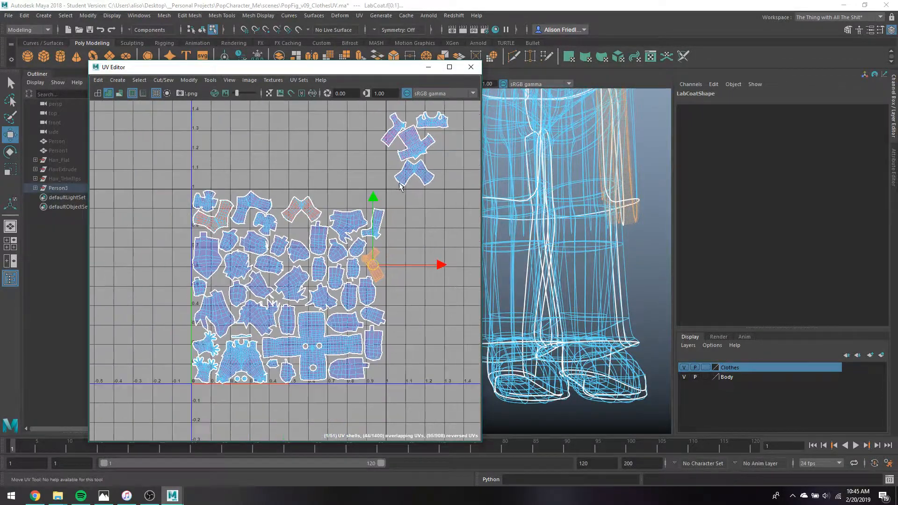
{"action": "left_click", "coordinate": [414, 163]}
{"action": "left_click_drag", "start_coordinate": [414, 160], "coordinate": [448, 184]}
{"action": "key", "text": "ctrl+z"}
{"action": "left_click", "coordinate": [389, 154]}
{"action": "left_click_drag", "start_coordinate": [389, 156], "coordinate": [363, 149]}
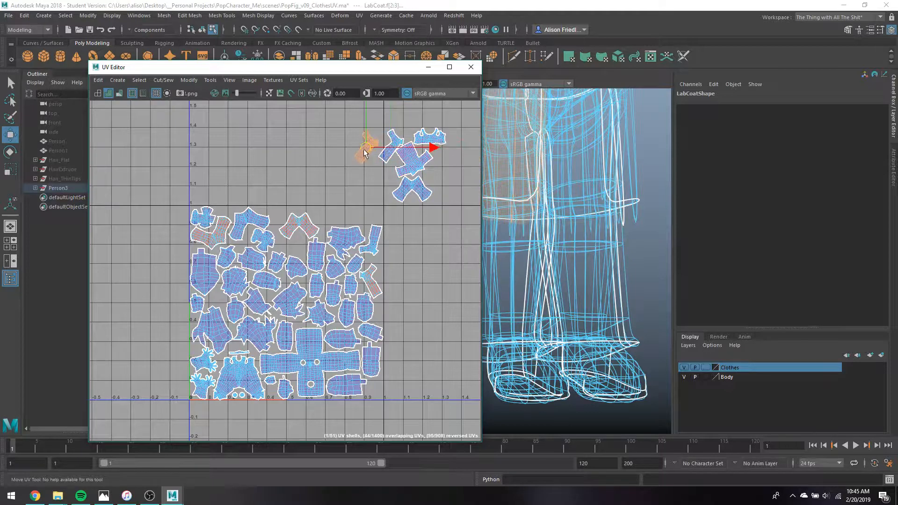
{"action": "key", "text": "ctrl+z"}
{"action": "left_click", "coordinate": [368, 283]}
{"action": "left_click_drag", "start_coordinate": [368, 284], "coordinate": [393, 278]}
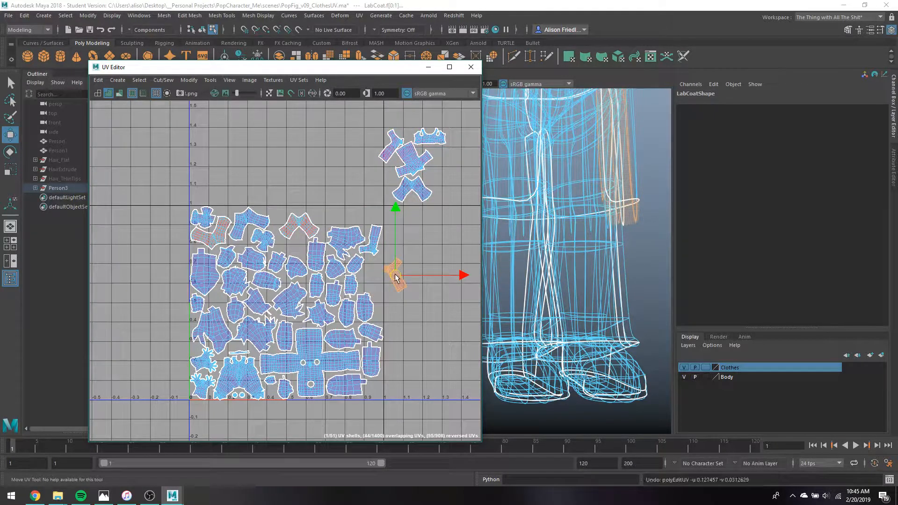
{"action": "key", "text": "ctrl+z"}
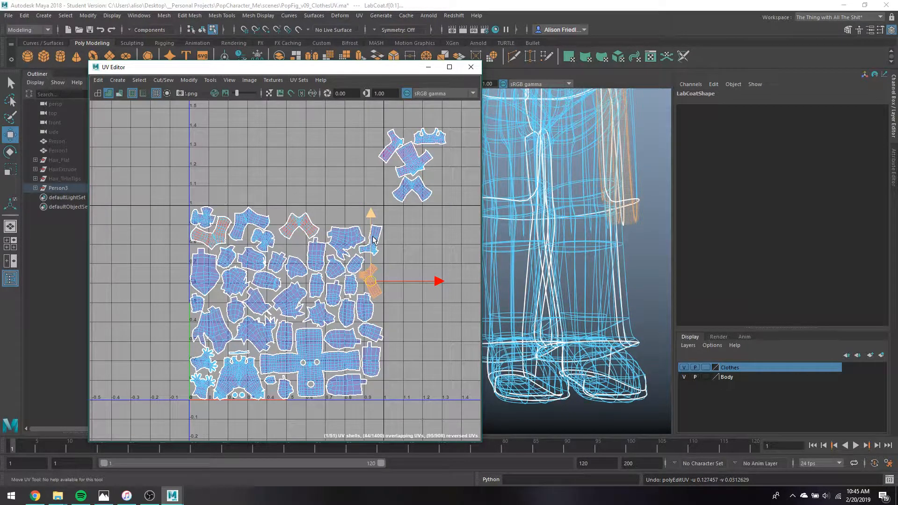
Compare on the model the faces covered by the two X-shaped pants shells, in shaded and wireframe display
{"action": "left_click", "coordinate": [428, 192]}
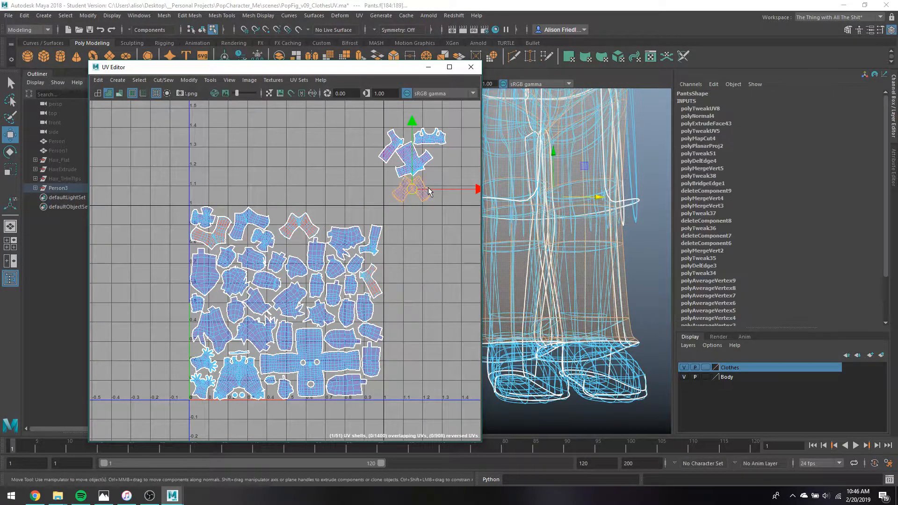
{"action": "key", "text": "5"}
{"action": "left_click_drag", "start_coordinate": [565, 247], "coordinate": [565, 252], "text": "alt"}
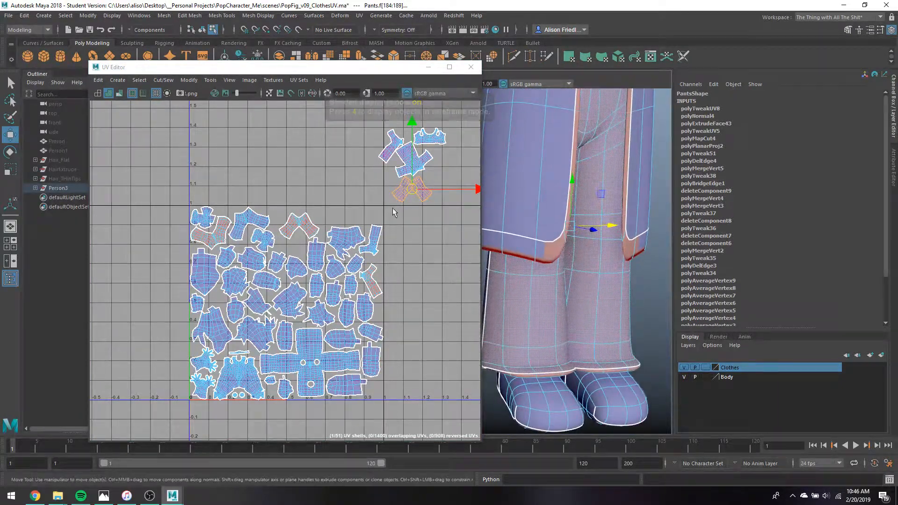
{"action": "key", "text": "q"}
{"action": "left_click", "coordinate": [303, 230]}
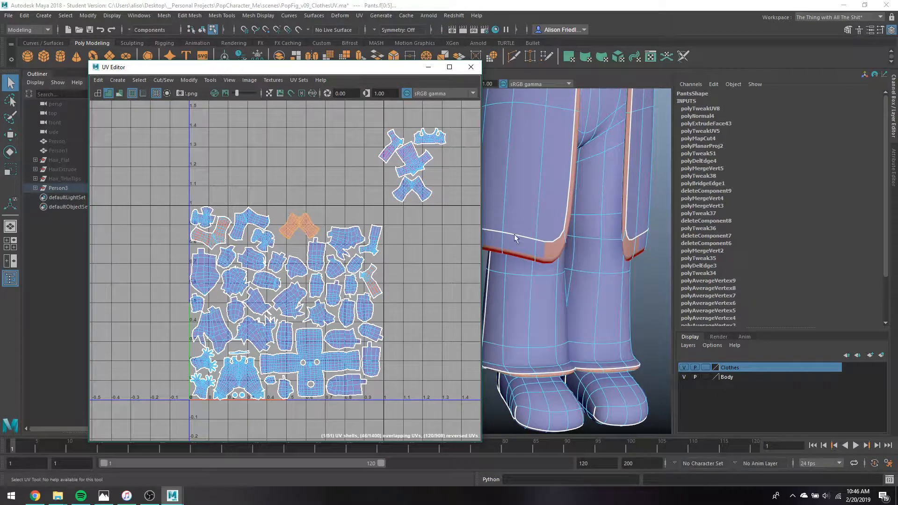
{"action": "key", "text": "4"}
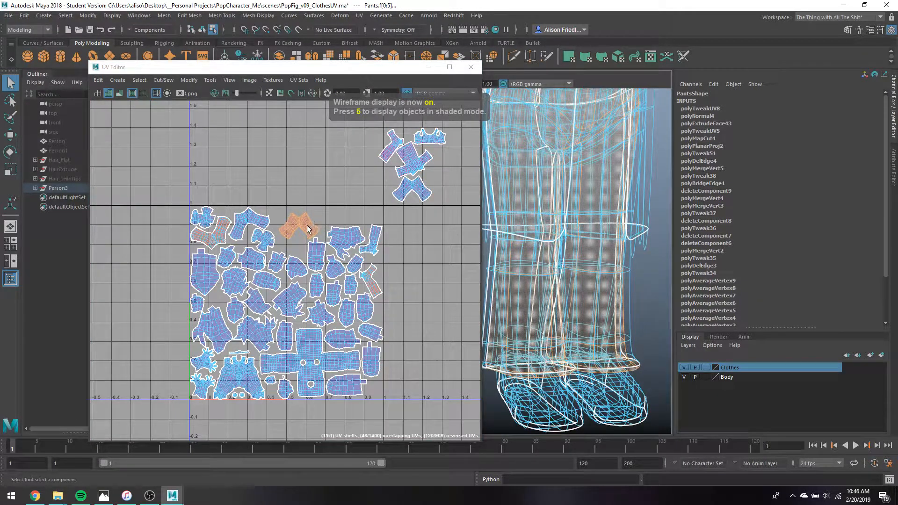
Undo the X-shaped pants shell's move into the UV space so it is stacked on its duplicate again
{"action": "key", "text": "ctrl+z"}
{"action": "key", "text": "ctrl+z"}
{"action": "key", "text": "ctrl+z"}
{"action": "key", "text": "ctrl+z"}
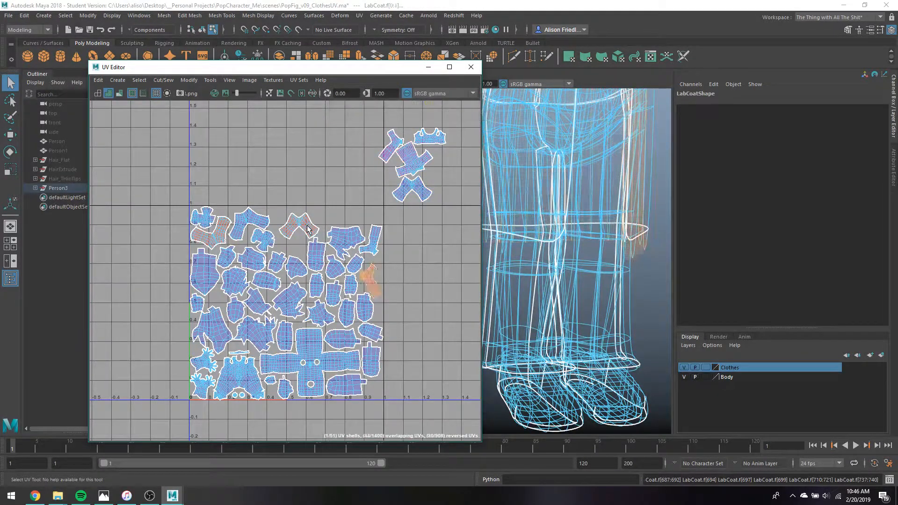
{"action": "key", "text": "ctrl+z"}
Rotate the arched second pants leg shell to match the orientation of the first pants leg shell
{"action": "left_click", "coordinate": [259, 220]}
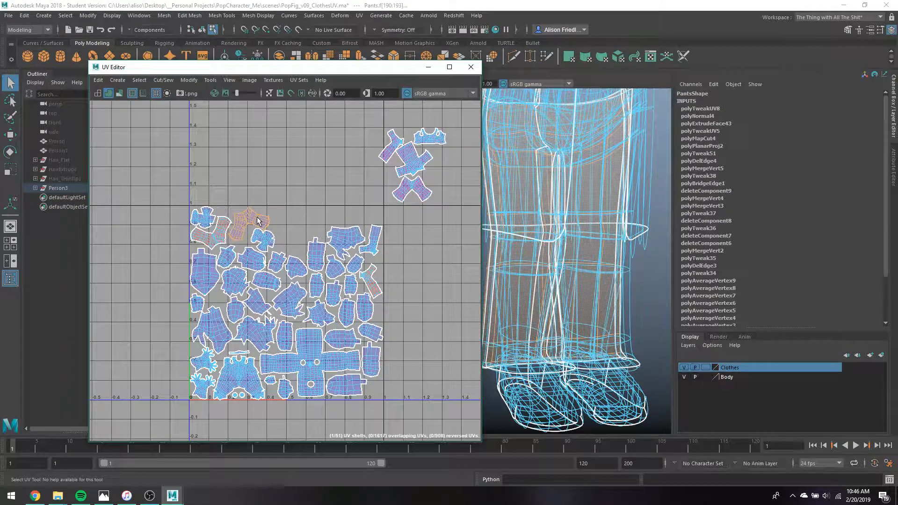
{"action": "left_click", "coordinate": [219, 231]}
{"action": "left_click", "coordinate": [244, 225]}
{"action": "scroll", "coordinate": [244, 217], "scroll_direction": "up", "scroll_amount": 3}
{"action": "key", "text": "e"}
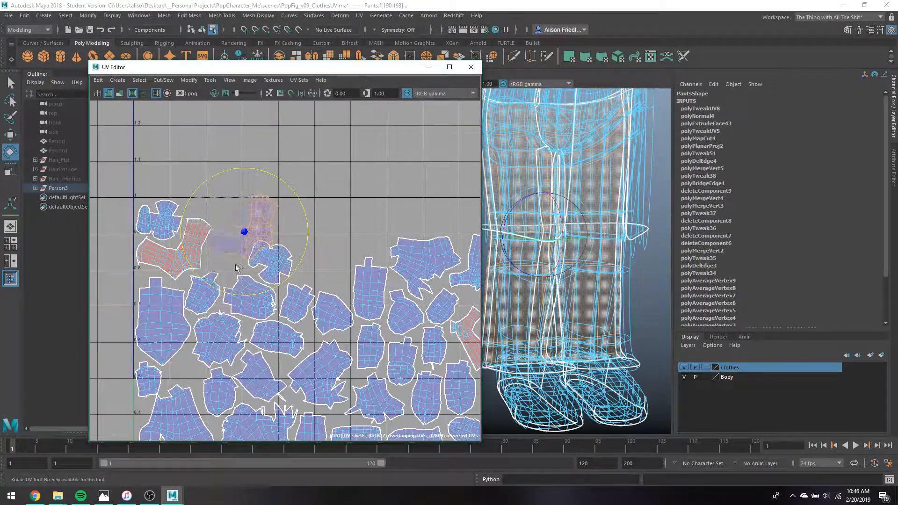
{"action": "scroll", "coordinate": [226, 248], "scroll_direction": "up", "scroll_amount": 3}
{"action": "scroll", "coordinate": [226, 242], "scroll_direction": "up", "scroll_amount": 1}
{"action": "middle_click_drag", "start_coordinate": [226, 243], "coordinate": [347, 243], "text": "alt"}
Move the second pants leg shell onto the first and fine-tune its rotation and position so their outlines overlap
{"action": "key", "text": "w"}
{"action": "left_click_drag", "start_coordinate": [378, 203], "coordinate": [206, 254]}
{"action": "key", "text": "e"}
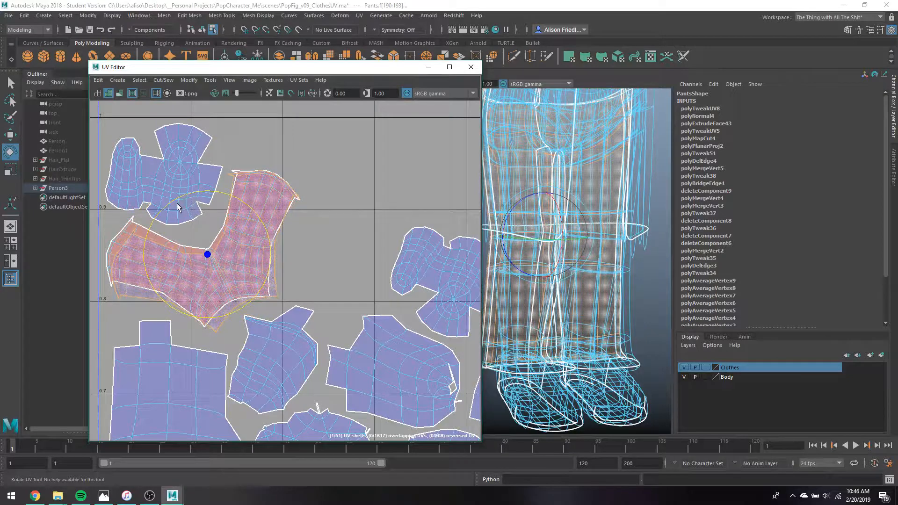
{"action": "left_click_drag", "start_coordinate": [177, 203], "coordinate": [184, 208]}
{"action": "key", "text": "w"}
{"action": "left_click_drag", "start_coordinate": [209, 261], "coordinate": [206, 255]}
{"action": "scroll", "coordinate": [206, 255], "scroll_direction": "up", "scroll_amount": 5}
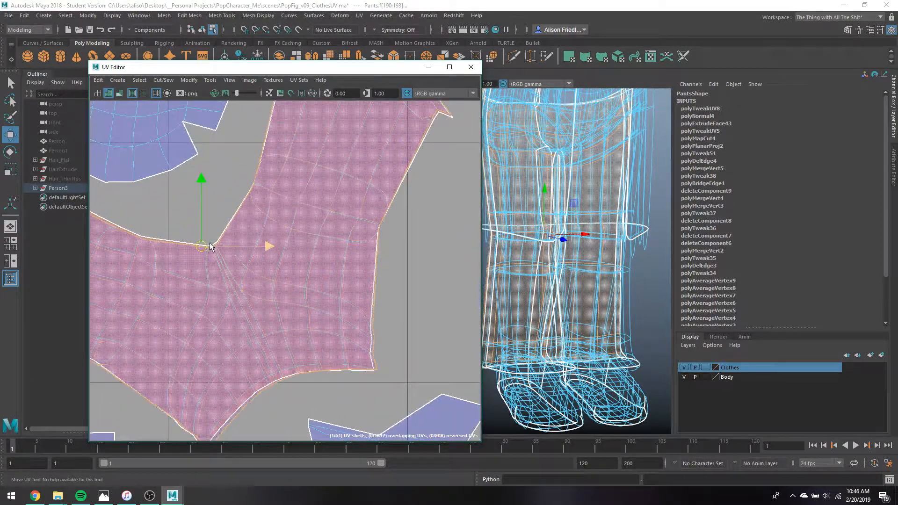
Rotate the selected pants UV shell slightly so its outline lines up with the matching shell beneath it
{"action": "key", "text": "e"}
{"action": "left_click_drag", "start_coordinate": [261, 206], "coordinate": [253, 209]}
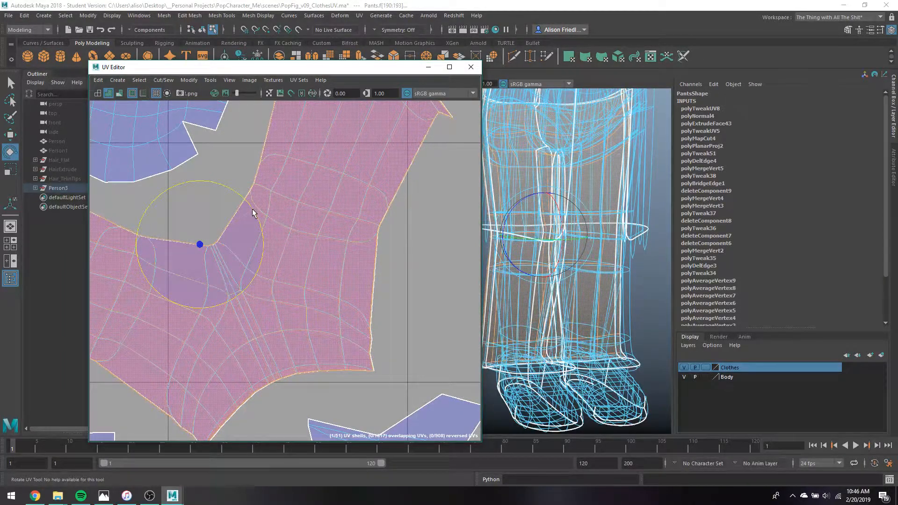
{"action": "scroll", "coordinate": [263, 217], "scroll_direction": "down", "scroll_amount": 5}
{"action": "scroll", "coordinate": [302, 233], "scroll_direction": "down", "scroll_amount": 8}
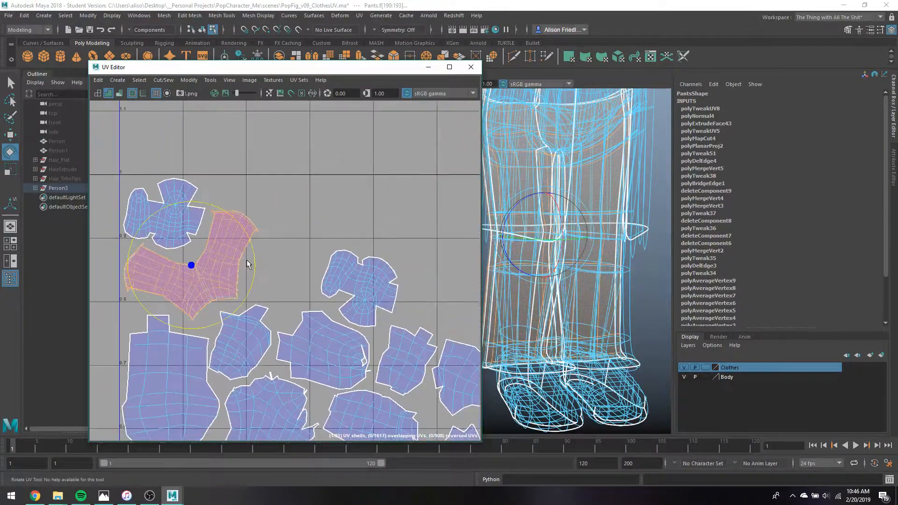
Select the upper lab coat sleeve shell near the UV tile's right edge and rotate it to match the sleeve shell below it
{"action": "middle_click_drag", "start_coordinate": [372, 244], "coordinate": [244, 214], "text": "alt"}
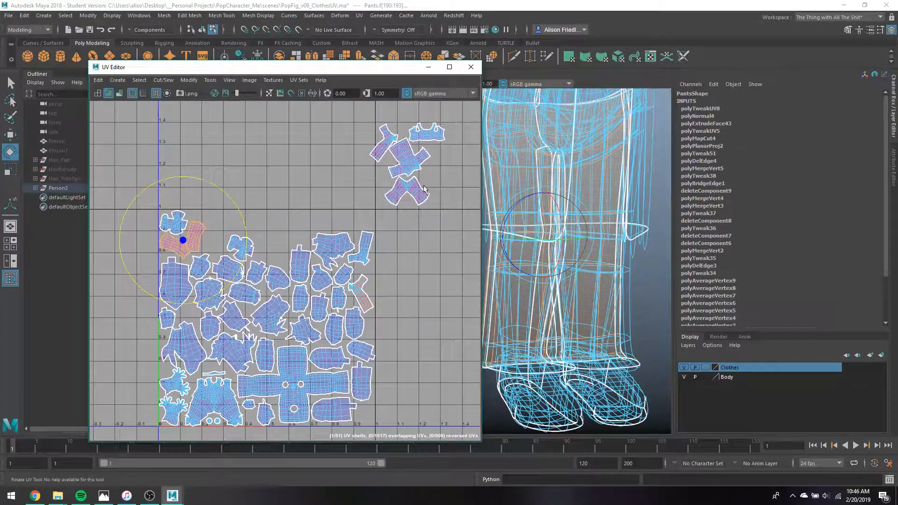
{"action": "key", "text": "q"}
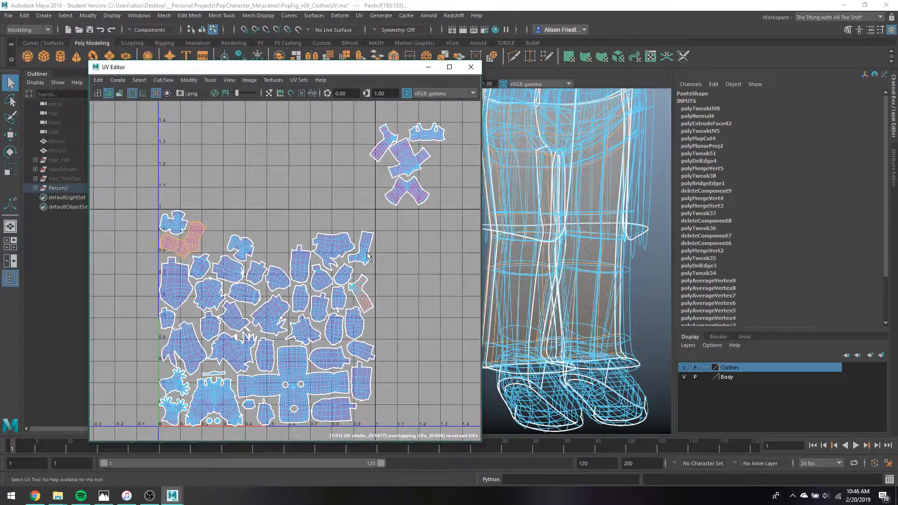
{"action": "left_click", "coordinate": [368, 256]}
{"action": "left_click", "coordinate": [360, 292]}
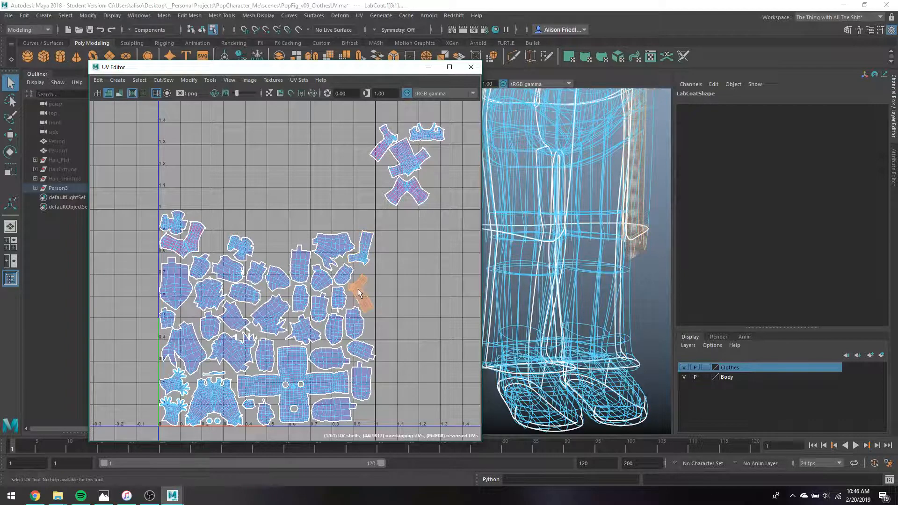
{"action": "left_click", "coordinate": [363, 260]}
{"action": "key", "text": "e"}
{"action": "left_click_drag", "start_coordinate": [337, 200], "coordinate": [353, 300]}
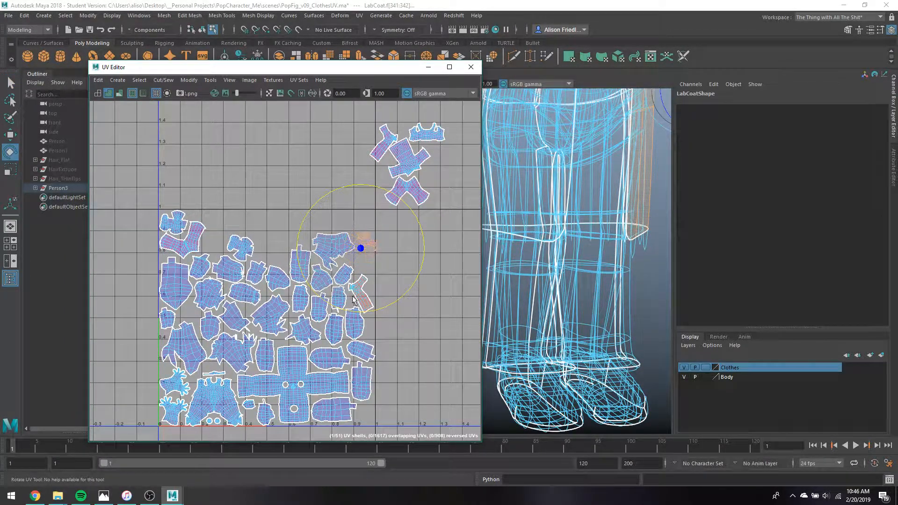
Move the rotated sleeve shell onto its matching lab coat shell and fine-tune its rotation and position until the outlines coincide
{"action": "scroll", "coordinate": [380, 254], "scroll_direction": "up", "scroll_amount": 5}
{"action": "key", "text": "w"}
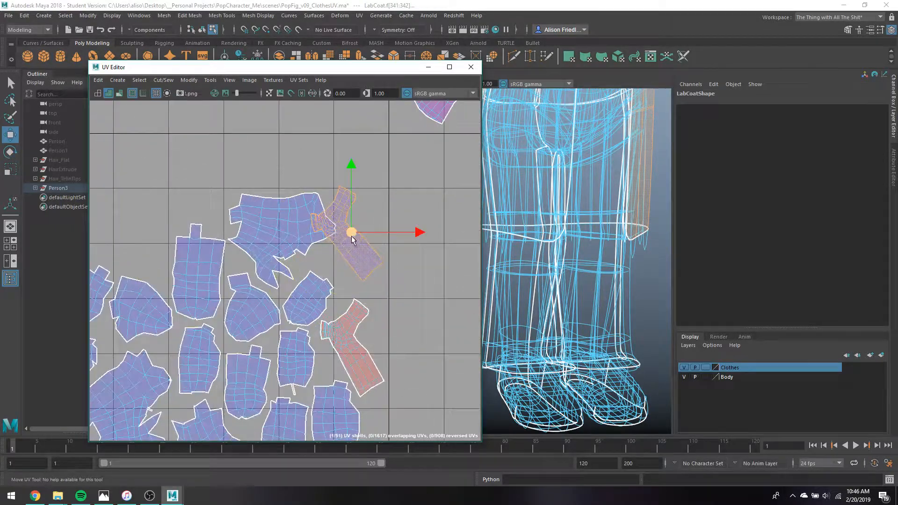
{"action": "scroll", "coordinate": [359, 348], "scroll_direction": "up", "scroll_amount": 4}
{"action": "key", "text": "e"}
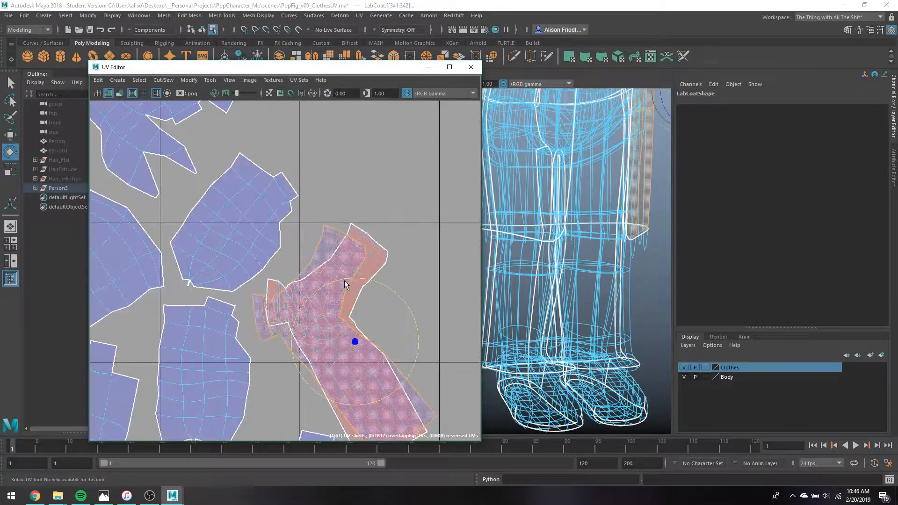
{"action": "left_click_drag", "start_coordinate": [353, 286], "coordinate": [358, 288]}
{"action": "key", "text": "w"}
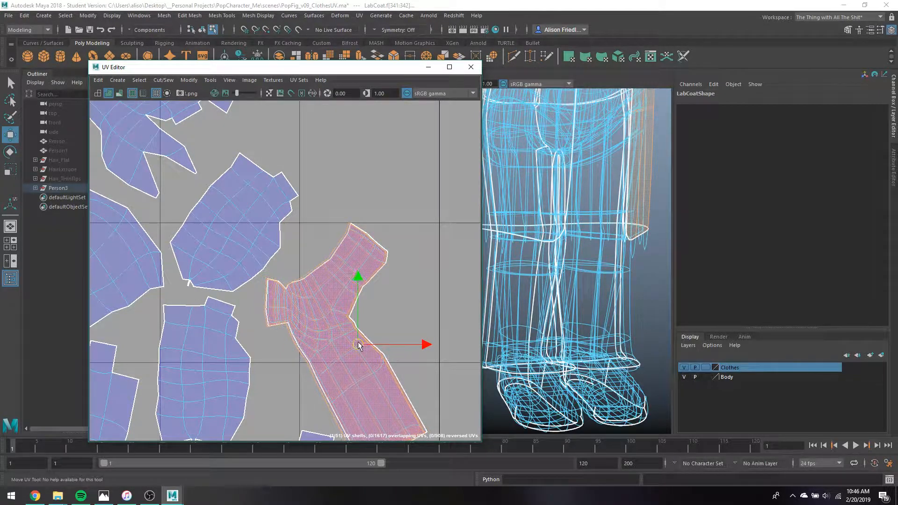
{"action": "left_click_drag", "start_coordinate": [359, 347], "coordinate": [359, 345]}
{"action": "middle_click_drag", "start_coordinate": [380, 366], "coordinate": [378, 338], "text": "alt"}
{"action": "scroll", "coordinate": [378, 339], "scroll_direction": "up", "scroll_amount": 2}
{"action": "key", "text": "e"}
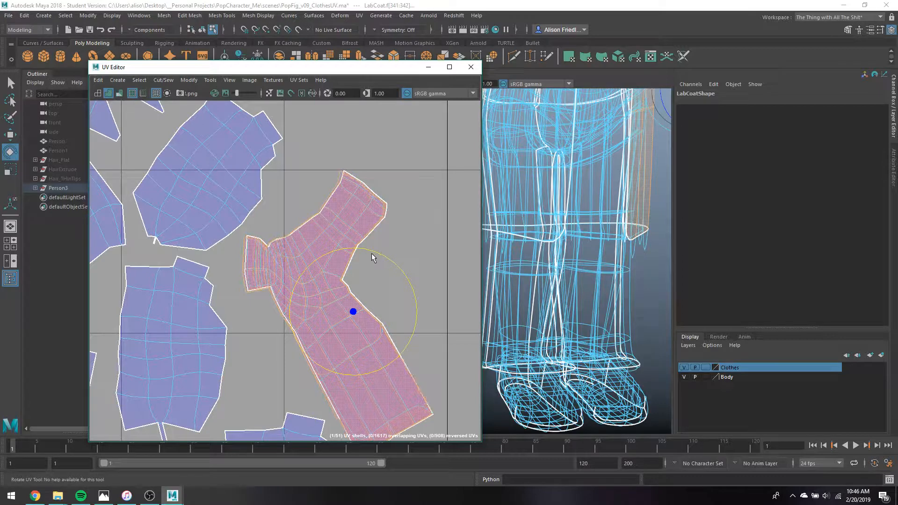
{"action": "key", "text": "w"}
{"action": "left_click_drag", "start_coordinate": [354, 315], "coordinate": [356, 316]}
Move the small stacked lab coat shells from outside into the UV tile's upper right corner and rotate them nearly upright
{"action": "scroll", "coordinate": [356, 311], "scroll_direction": "down", "scroll_amount": 5}
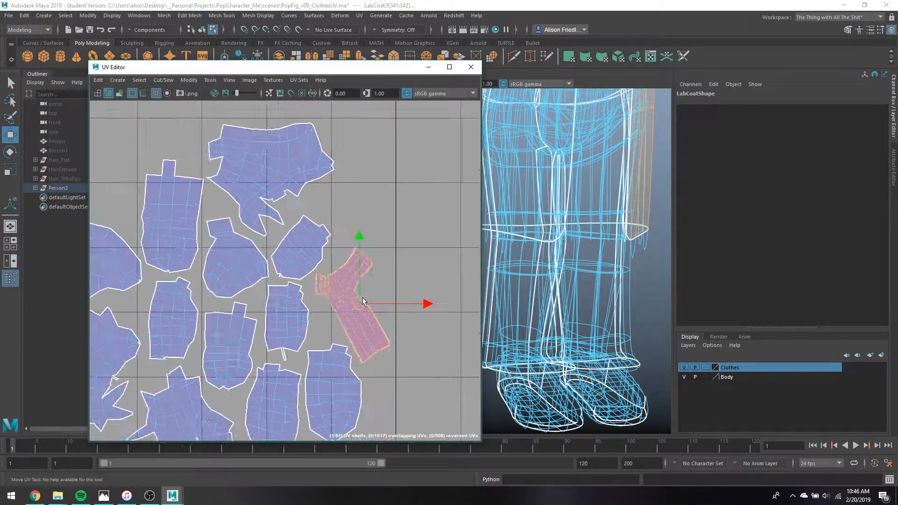
{"action": "middle_click_drag", "start_coordinate": [375, 196], "coordinate": [375, 274], "text": "alt"}
{"action": "scroll", "coordinate": [375, 274], "scroll_direction": "down", "scroll_amount": 2}
{"action": "key", "text": "q"}
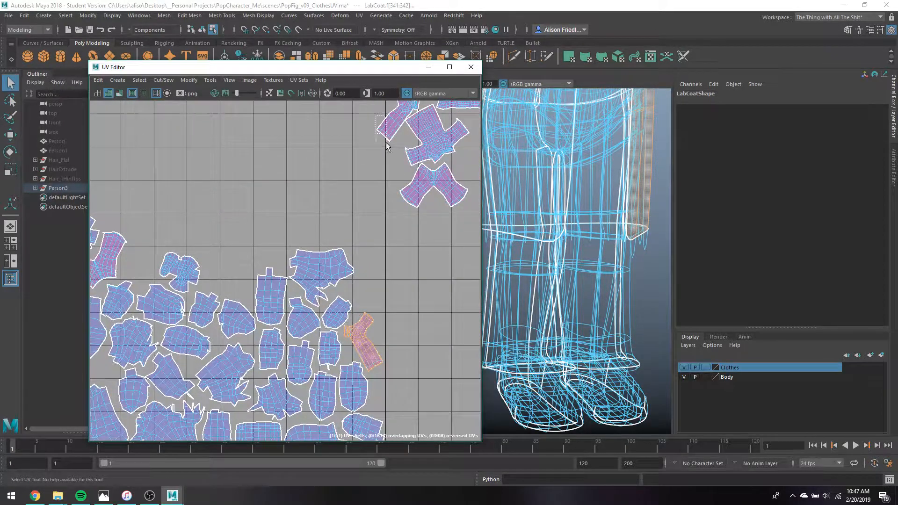
{"action": "key", "text": "w"}
{"action": "left_click_drag", "start_coordinate": [386, 146], "coordinate": [368, 282]}
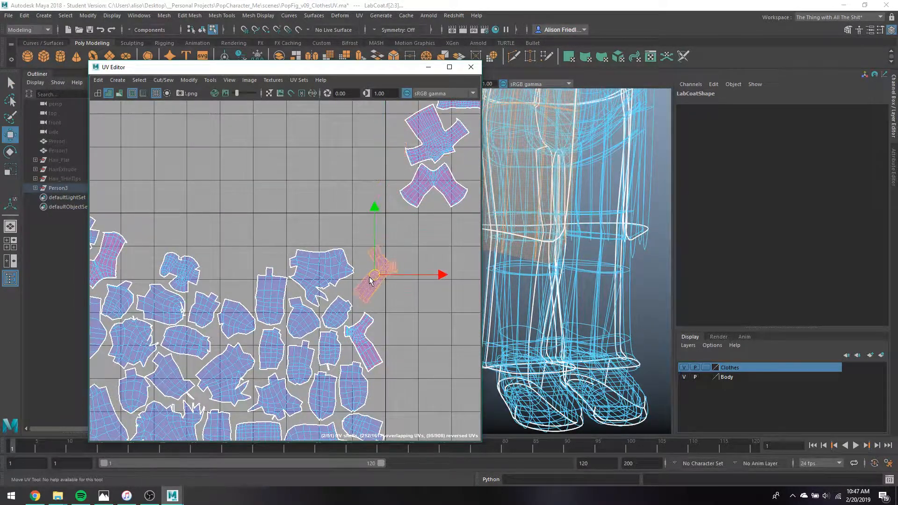
{"action": "key", "text": "e"}
{"action": "left_click_drag", "start_coordinate": [359, 217], "coordinate": [324, 228]}
{"action": "key", "text": "w"}
{"action": "key", "text": "e"}
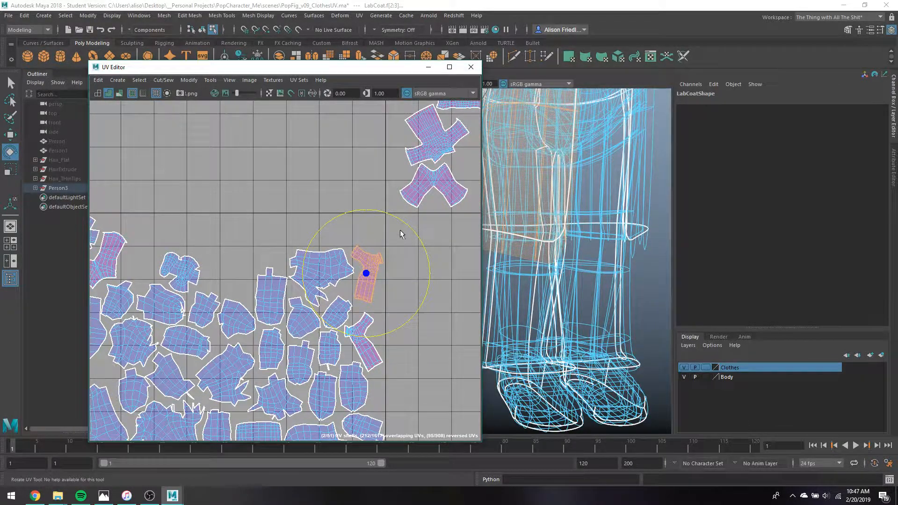
Move the stacked V-shaped pants shells into the gap near the UV tile's upper left corner and rotate them to fit
{"action": "middle_click_drag", "start_coordinate": [402, 188], "coordinate": [412, 219], "text": "alt"}
{"action": "scroll", "coordinate": [413, 223], "scroll_direction": "down", "scroll_amount": 1}
{"action": "key", "text": "q"}
{"action": "left_click_drag", "start_coordinate": [406, 209], "coordinate": [199, 270]}
{"action": "key", "text": "w"}
{"action": "key", "text": "e"}
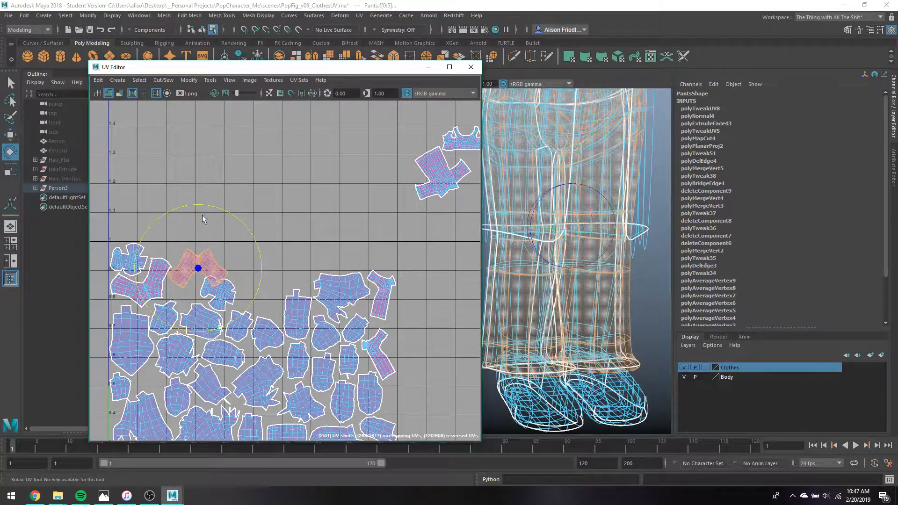
{"action": "left_click_drag", "start_coordinate": [186, 209], "coordinate": [163, 224]}
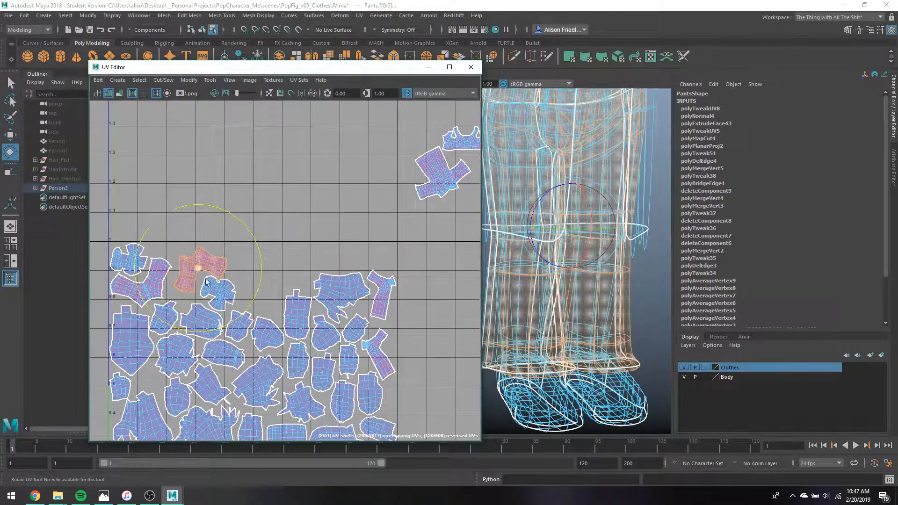
{"action": "key", "text": "q"}
{"action": "key", "text": "w"}
{"action": "left_click_drag", "start_coordinate": [196, 267], "coordinate": [191, 263]}
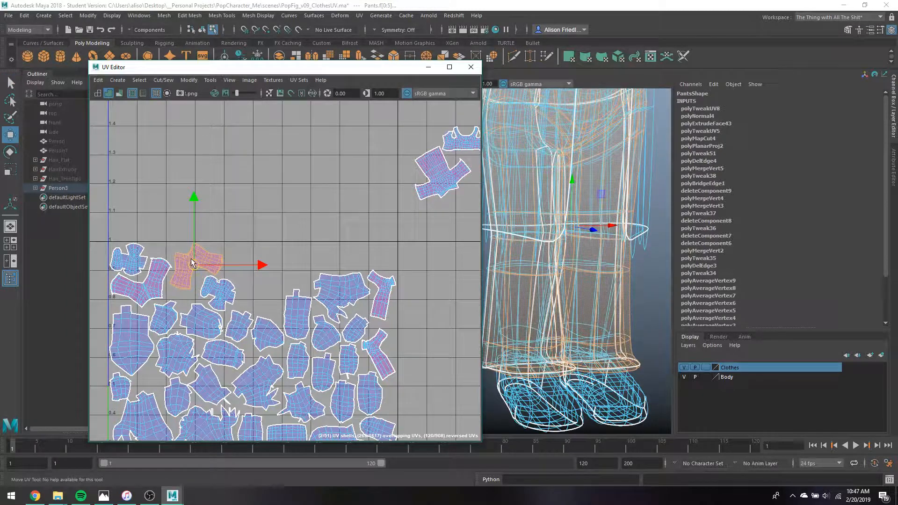
{"action": "middle_click_drag", "start_coordinate": [435, 186], "coordinate": [416, 200], "text": "alt"}
{"action": "key", "text": "q"}
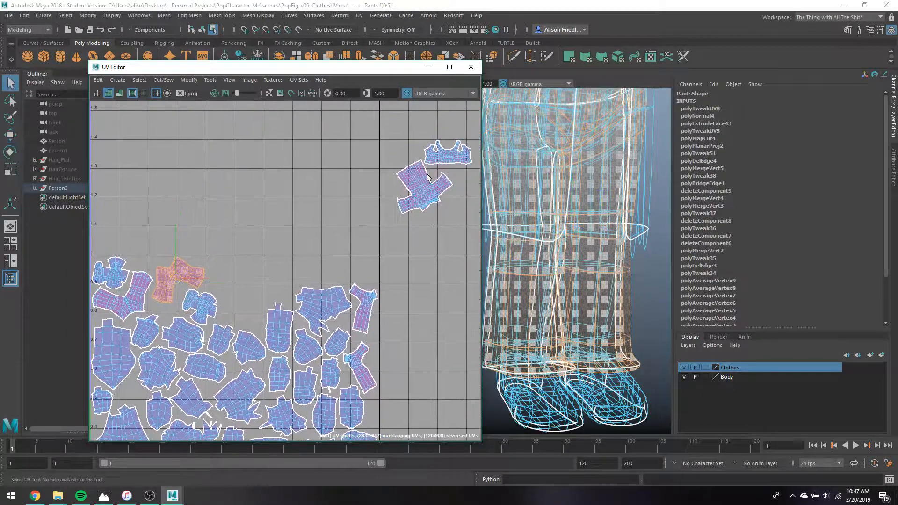
{"action": "left_click", "coordinate": [425, 177]}
{"action": "key", "text": "w"}
{"action": "left_click_drag", "start_coordinate": [424, 183], "coordinate": [247, 284]}
{"action": "key", "text": "e"}
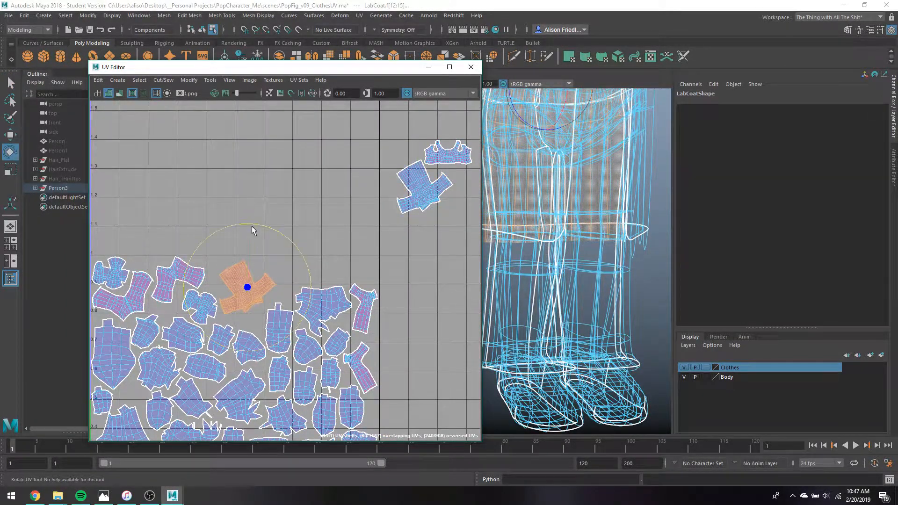
{"action": "key", "text": "ctrl+z"}
{"action": "key", "text": "ctrl+z"}
Rotate both stacked lab coat body shells upright and move them into the free space along the UV tile's top edge
{"action": "key", "text": "q"}
{"action": "key", "text": "e"}
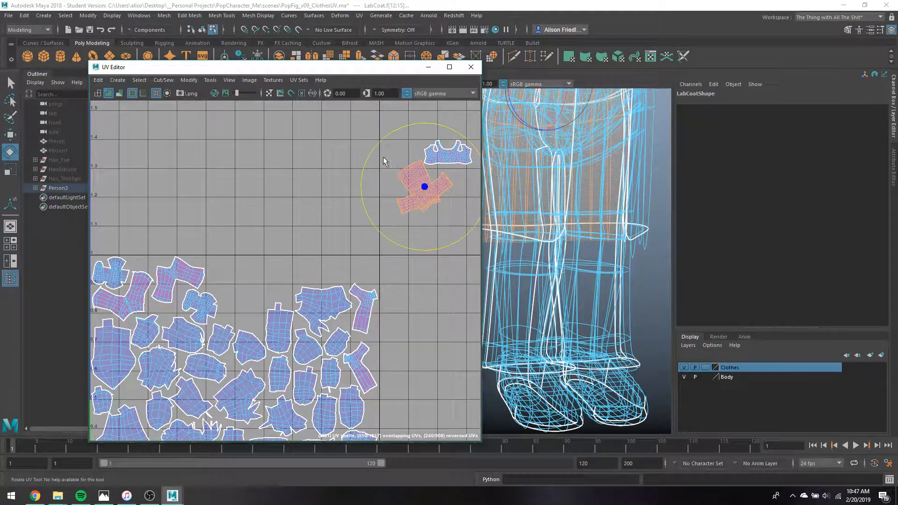
{"action": "left_click_drag", "start_coordinate": [397, 210], "coordinate": [447, 242]}
{"action": "key", "text": "w"}
{"action": "left_click_drag", "start_coordinate": [424, 189], "coordinate": [258, 274]}
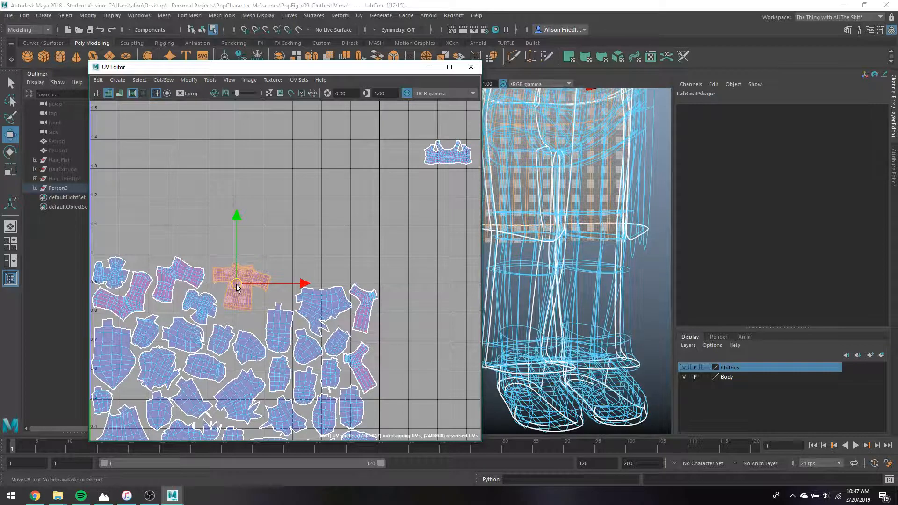
{"action": "left_click", "coordinate": [444, 160]}
{"action": "left_click_drag", "start_coordinate": [447, 152], "coordinate": [317, 260]}
{"action": "key", "text": "ctrl+z"}
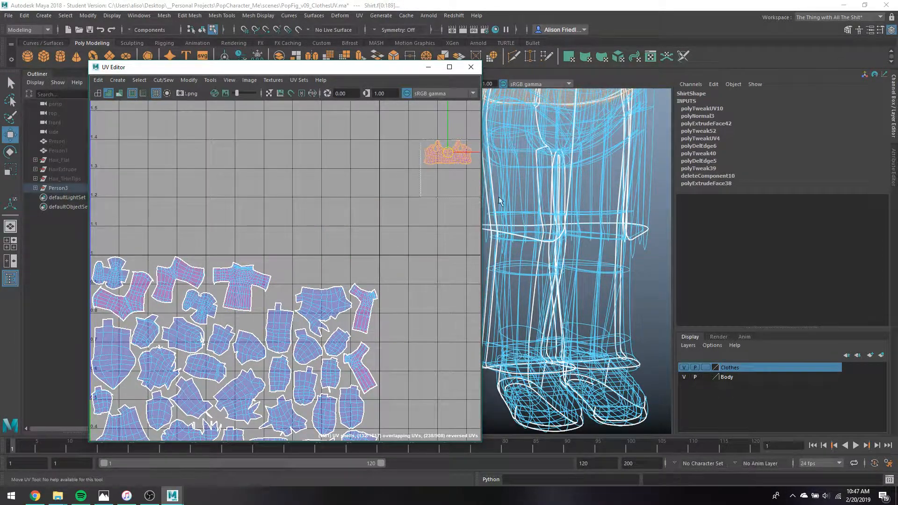
Move both stacked shirt shells into the remaining gap along the UV tile's top edge
{"action": "left_click_drag", "start_coordinate": [444, 154], "coordinate": [297, 273]}
{"action": "scroll", "coordinate": [298, 273], "scroll_direction": "down", "scroll_amount": 3}
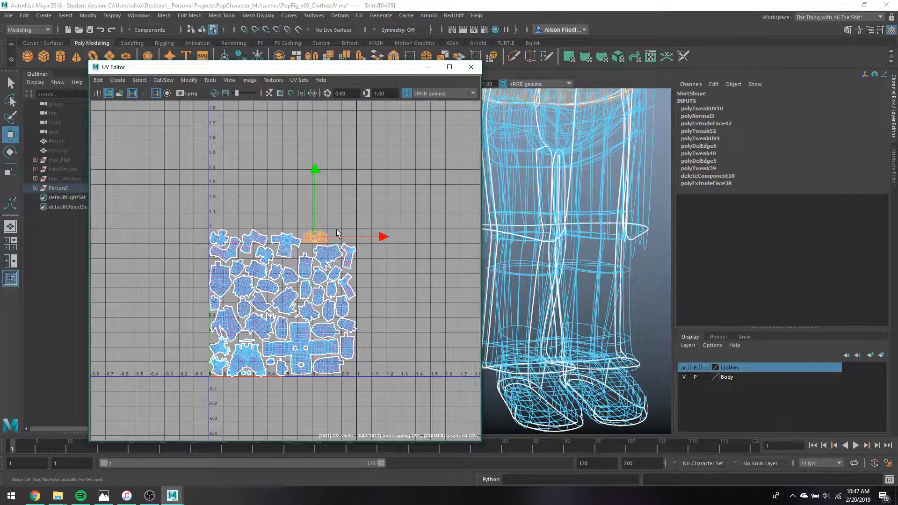
{"action": "key", "text": "q"}
Return to object mode, clear the selection and display the whole character shaded with its textures
{"action": "right_click_drag", "start_coordinate": [556, 174], "coordinate": [580, 164]}
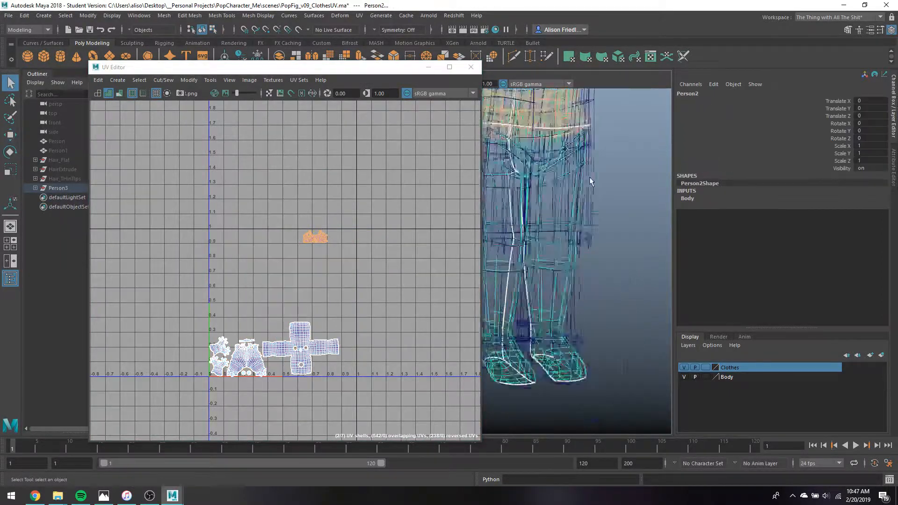
{"action": "left_click", "coordinate": [602, 203]}
{"action": "key", "text": "6"}
{"action": "right_click_drag", "start_coordinate": [599, 200], "coordinate": [642, 266], "text": "alt"}
{"action": "mouse_move", "coordinate": [641, 266]}
{"action": "middle_mouse_down", "text": "alt"}
{"action": "mouse_move", "coordinate": [605, 271]}
{"action": "mouse_move", "coordinate": [648, 261]}
{"action": "middle_mouse_up", "text": "alt"}
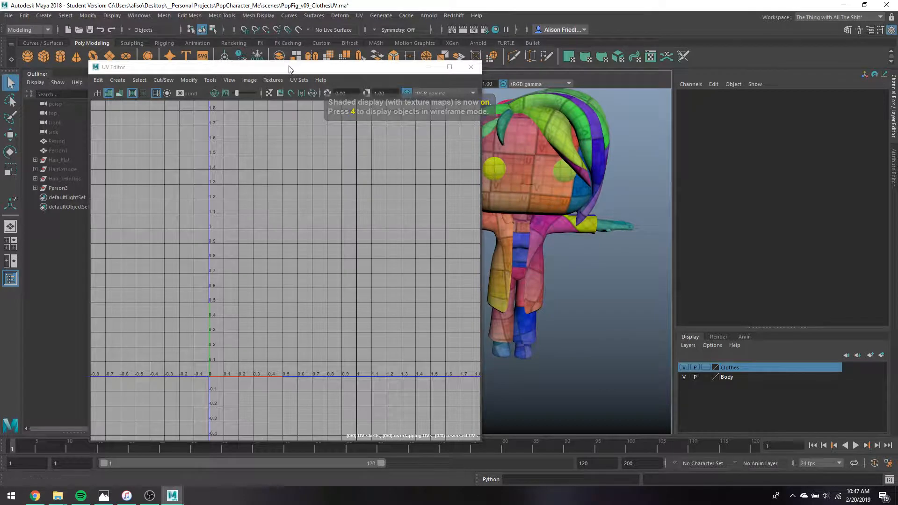
Save the scene and minimize the UV Editor
{"action": "left_click_drag", "start_coordinate": [289, 68], "coordinate": [212, 59]}
{"action": "key", "text": "ctrl+s"}
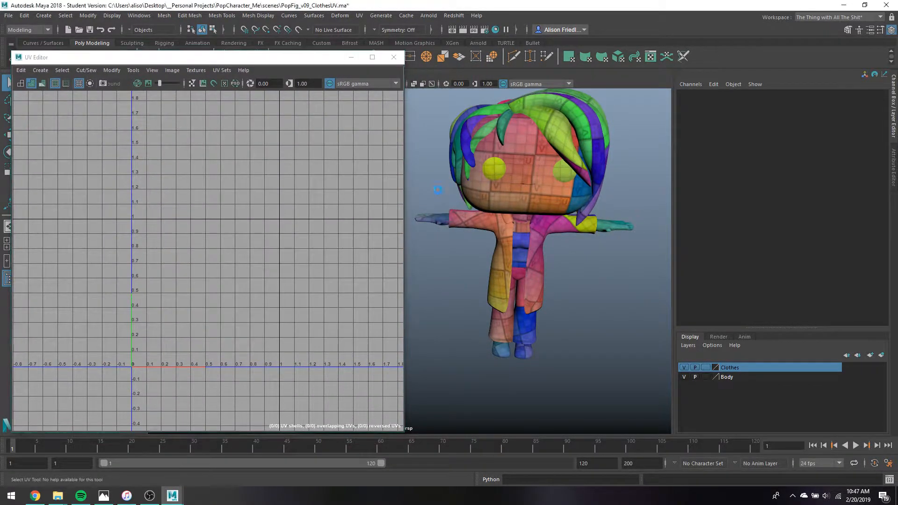
{"action": "left_click", "coordinate": [423, 253]}
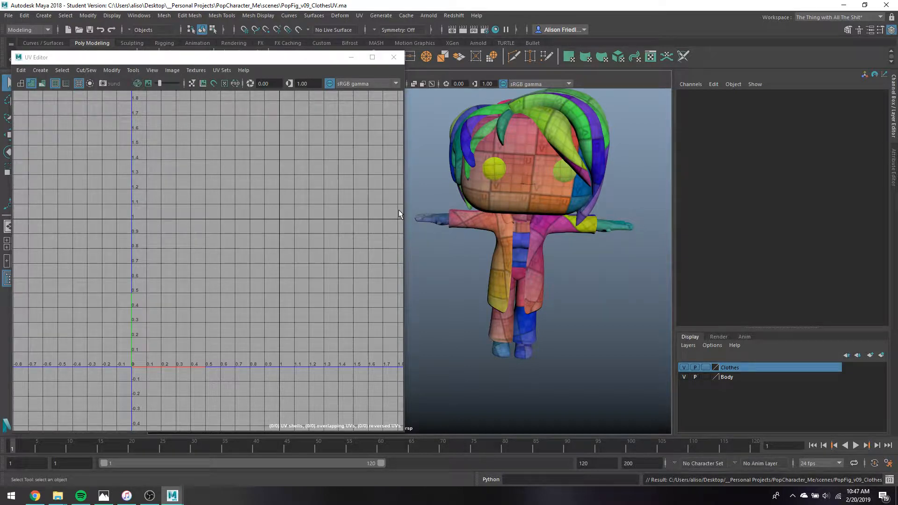
{"action": "left_click", "coordinate": [359, 57]}
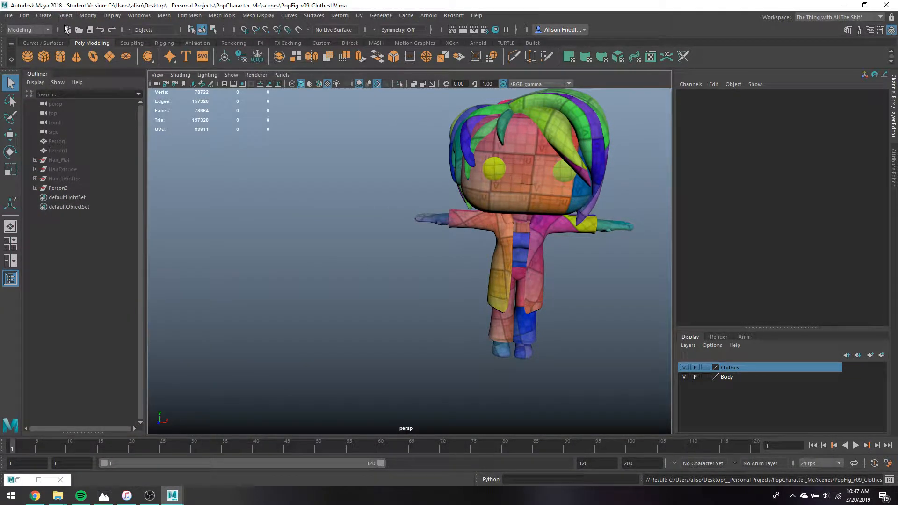
Draw a polygon cylinder with a radius of about 5.1 and height of about 0.86, and set its X, Y and Z translation to 0
{"action": "left_click", "coordinate": [59, 57]}
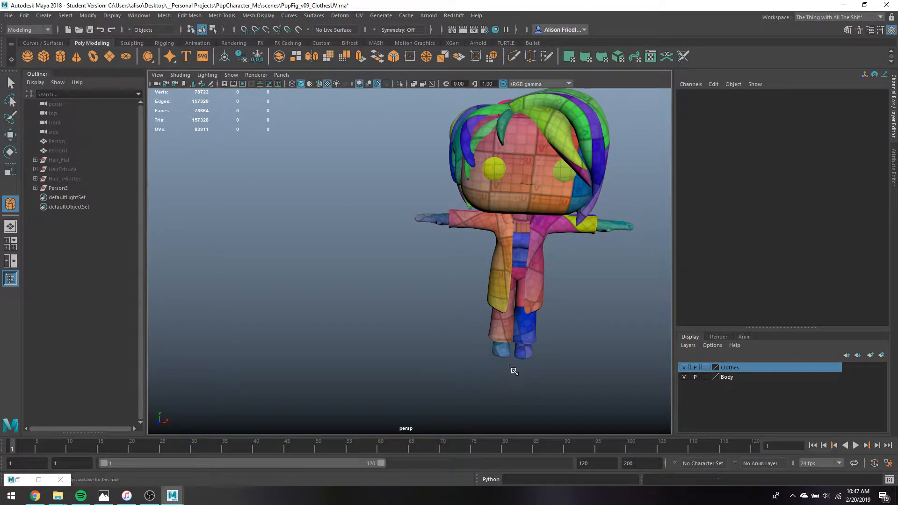
{"action": "left_click_drag", "start_coordinate": [496, 364], "coordinate": [536, 395]}
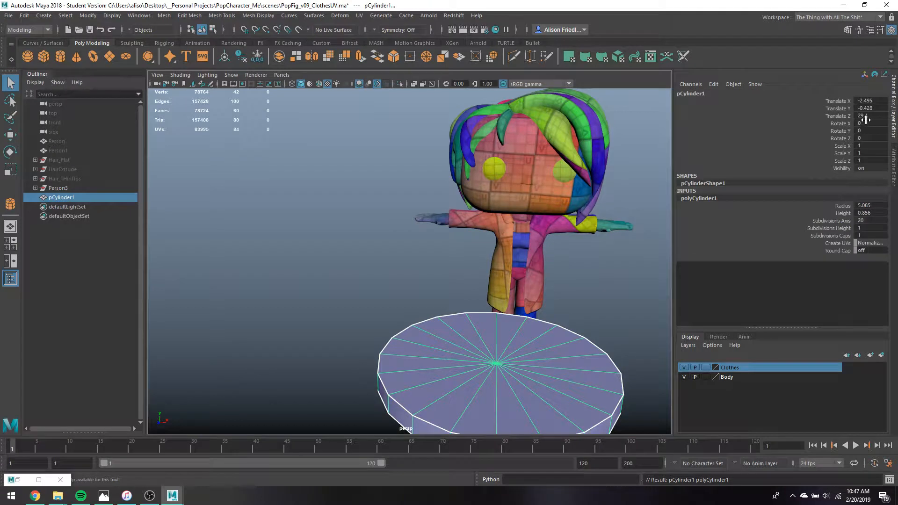
{"action": "left_click_drag", "start_coordinate": [866, 120], "coordinate": [868, 100]}
{"action": "type", "text": "0"}
{"action": "key", "text": "Return"}
Move the cylinder straight down beneath the character's feet, to a Translate Y of about -16.8
{"action": "key", "text": "w"}
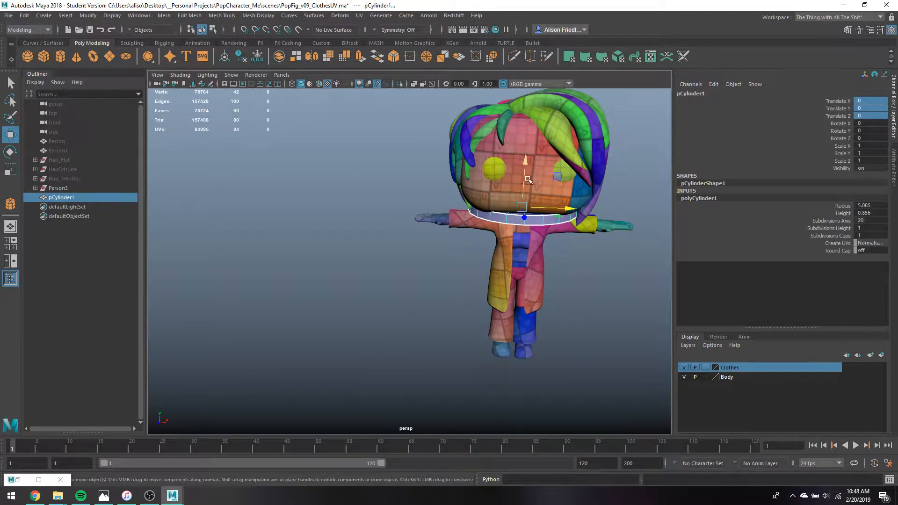
{"action": "left_click_drag", "start_coordinate": [528, 180], "coordinate": [509, 348]}
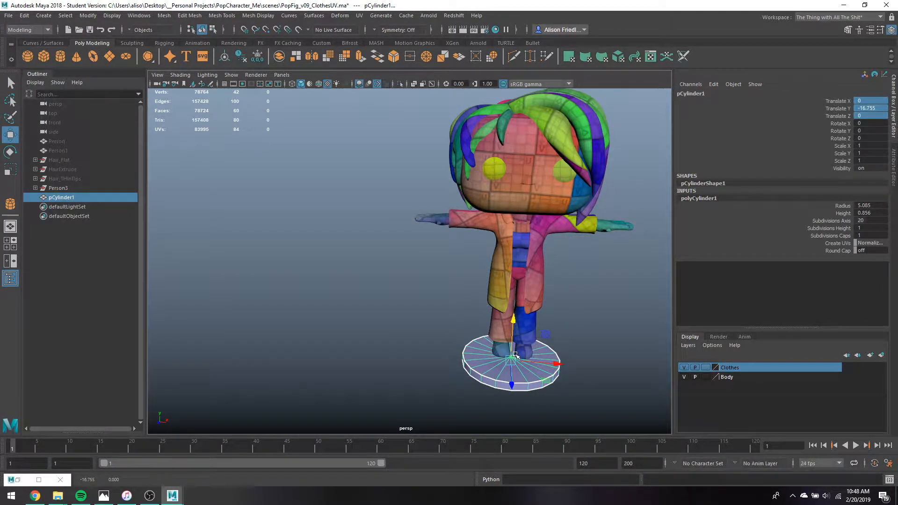
{"action": "middle_click_drag", "start_coordinate": [515, 355], "coordinate": [520, 289], "text": "alt"}
{"action": "key", "text": "f"}
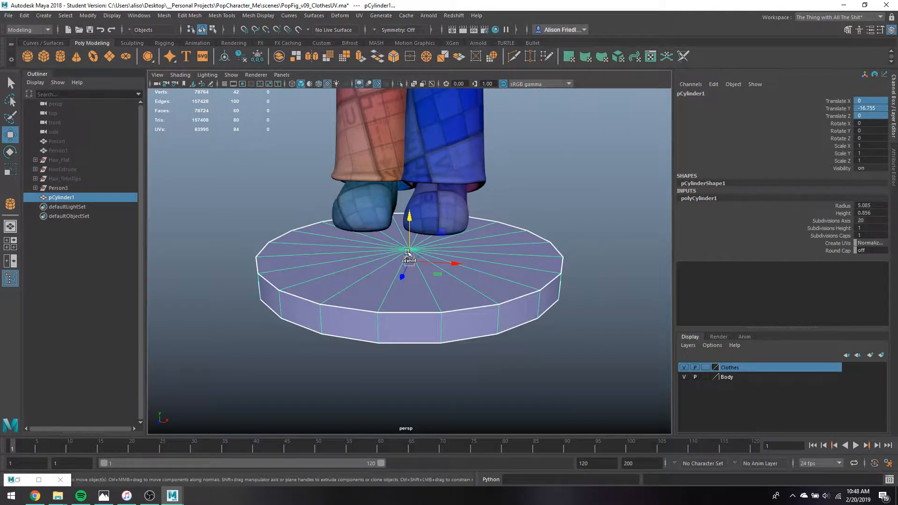
Reposition the cylinder's pivot point by snapping it to a vertex
{"action": "key", "text": "d"}
{"action": "key", "text": "v"}
{"action": "left_click_drag", "start_coordinate": [409, 240], "coordinate": [473, 235]}
{"action": "key", "text": "d"}
{"action": "key", "text": "q"}
Scale the cylinder uniformly to 1.49 and place it under the feet at Translate Y -15.233 and Translate Z 0.421
{"action": "left_click", "coordinate": [496, 230]}
{"action": "scroll", "coordinate": [476, 239], "scroll_direction": "down", "scroll_amount": 8}
{"action": "key", "text": "r"}
{"action": "key", "text": "w"}
{"action": "key", "text": "q"}
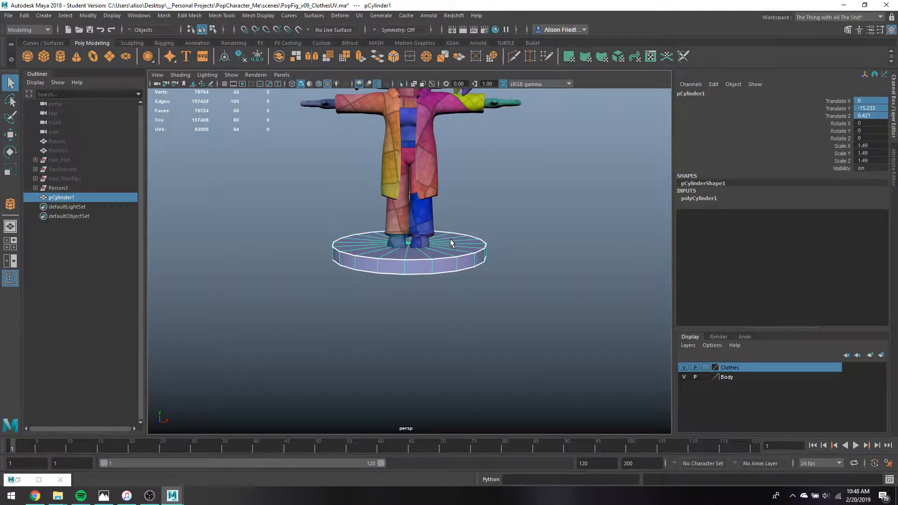
Select the cylinder's top faces, extrude them and scale them slightly inward to leave a thin rim
{"action": "right_click_drag", "start_coordinate": [449, 249], "coordinate": [450, 252]}
{"action": "key", "text": "4"}
{"action": "mouse_move", "coordinate": [398, 249]}
{"action": "left_mouse_down", "text": "alt"}
{"action": "mouse_move", "coordinate": [399, 261]}
{"action": "mouse_move", "coordinate": [414, 248]}
{"action": "left_mouse_up", "text": "alt"}
{"action": "mouse_move", "coordinate": [407, 272]}
{"action": "left_mouse_down", "text": "alt"}
{"action": "mouse_move", "coordinate": [405, 254]}
{"action": "mouse_move", "coordinate": [392, 253]}
{"action": "mouse_move", "coordinate": [420, 260]}
{"action": "left_mouse_up", "text": "alt"}
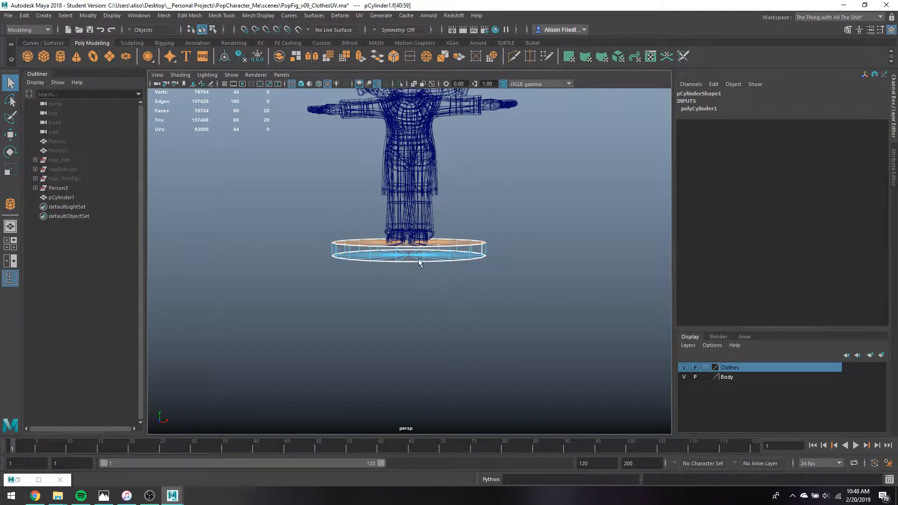
{"action": "key", "text": "5"}
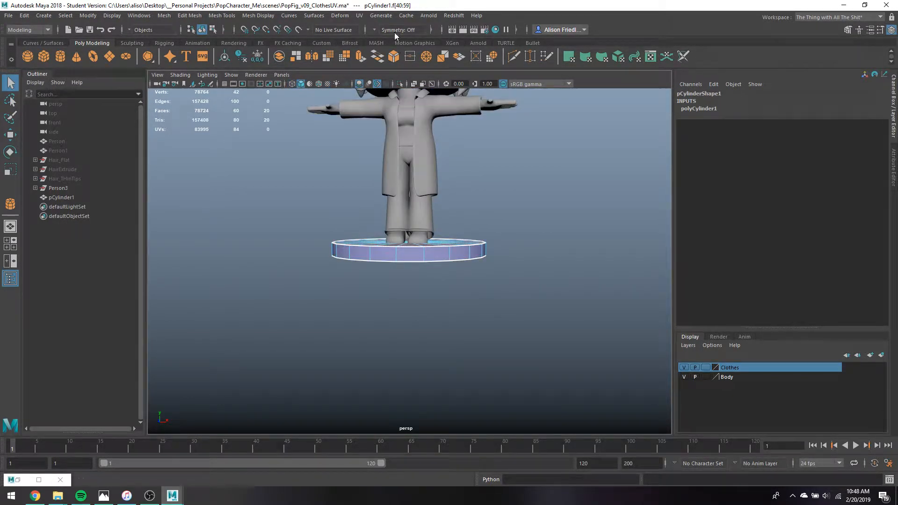
{"action": "scroll", "coordinate": [421, 164], "scroll_direction": "up", "scroll_amount": 4}
{"action": "left_click", "coordinate": [361, 56]}
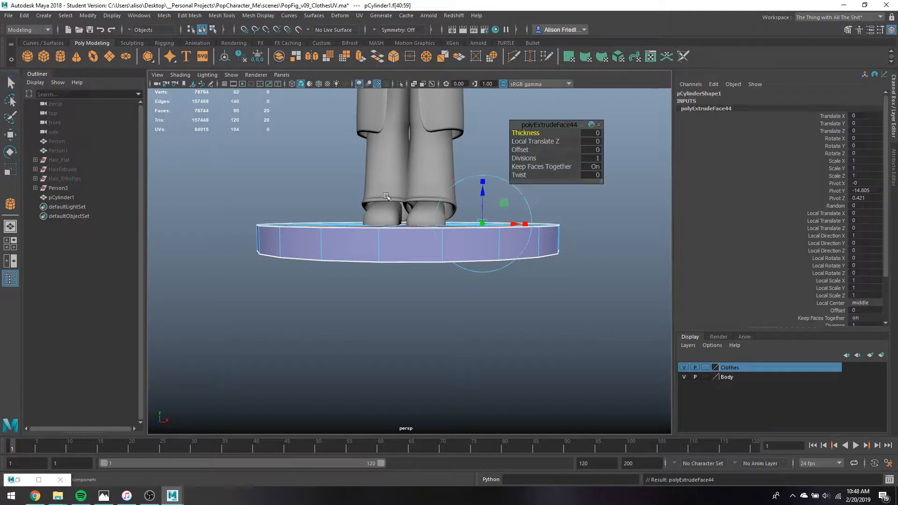
{"action": "left_click_drag", "start_coordinate": [396, 193], "coordinate": [401, 225], "text": "alt"}
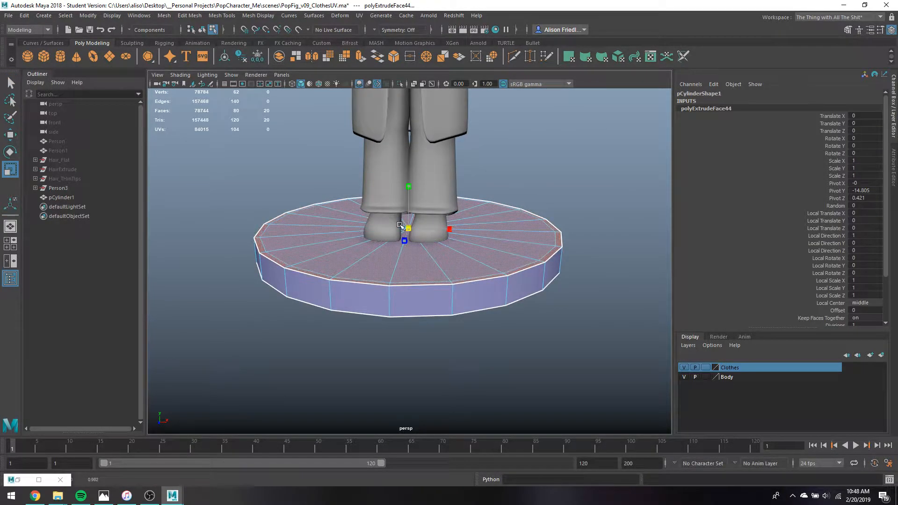
Extrude the top faces up to about Y -14.66, then extrude, inset and raise them again to about Y -14.588
{"action": "key", "text": "ctrl+e"}
{"action": "key", "text": "w"}
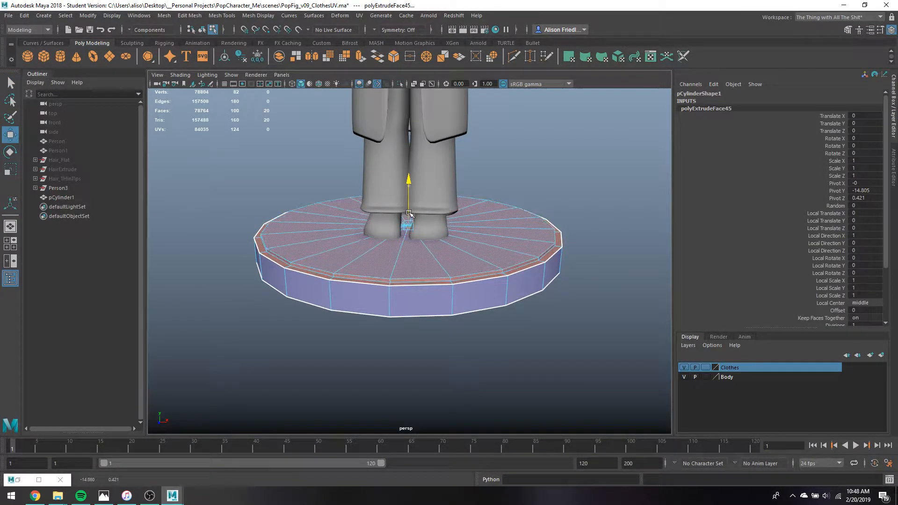
{"action": "key", "text": "ctrl+e"}
{"action": "key", "text": "r"}
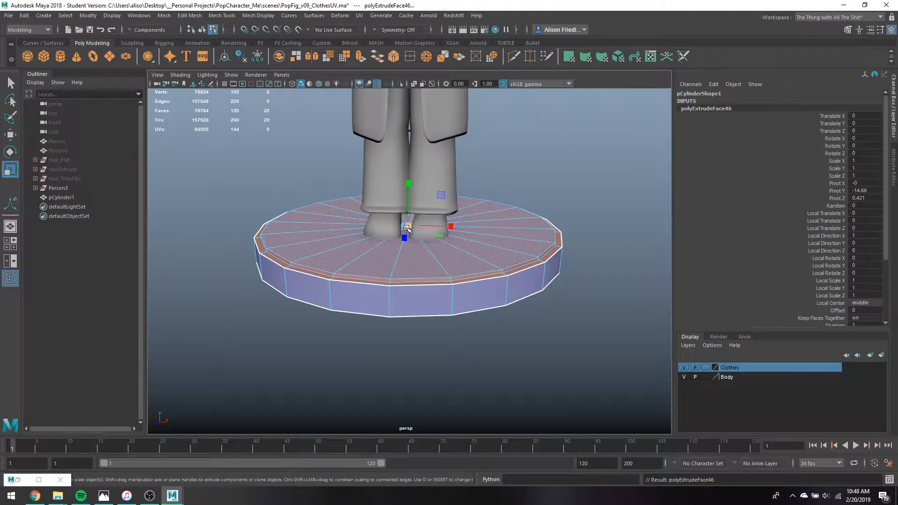
{"action": "key", "text": "w"}
{"action": "left_click_drag", "start_coordinate": [408, 226], "coordinate": [407, 208]}
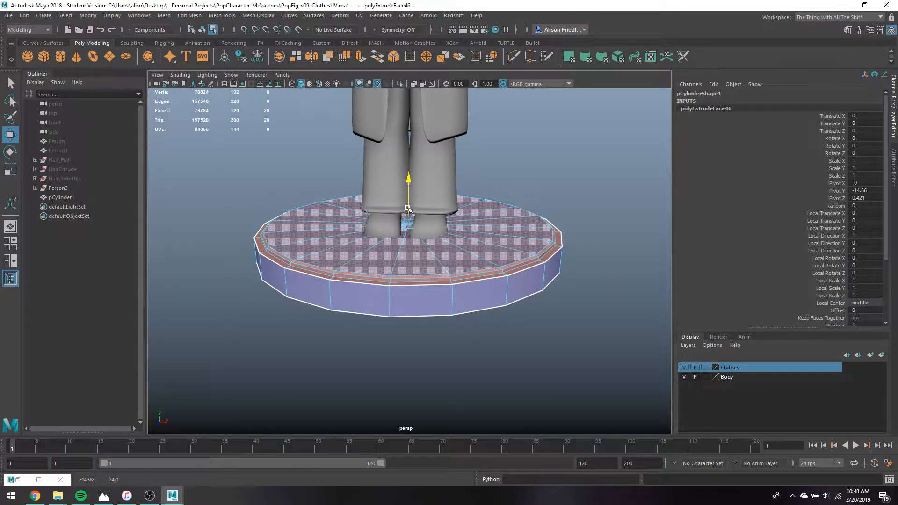
Extrude the top faces once more, scale them slightly inward and raise them to about Y -14.54
{"action": "key", "text": "ctrl+e"}
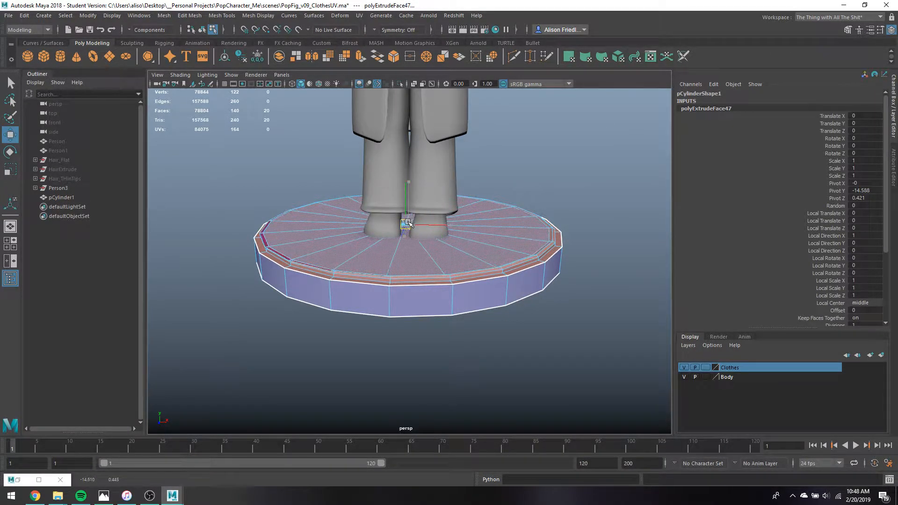
{"action": "key", "text": "r"}
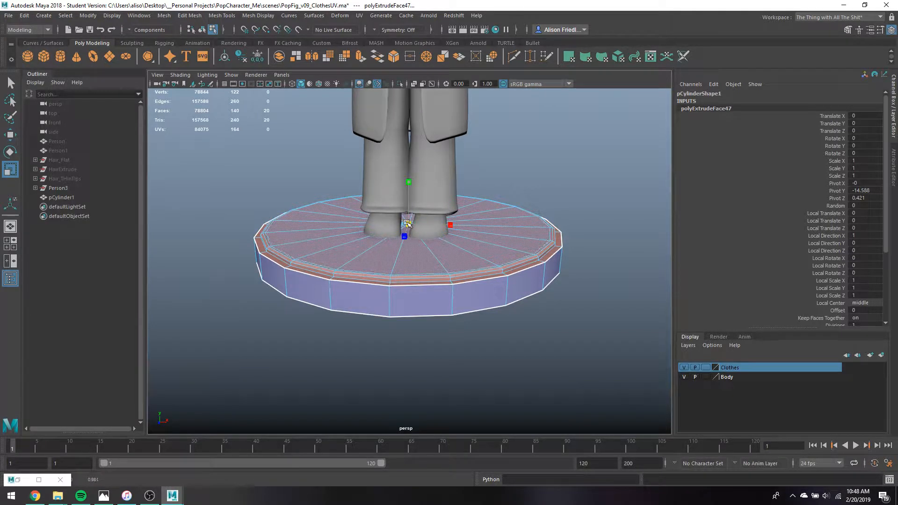
{"action": "key", "text": "w"}
{"action": "left_click_drag", "start_coordinate": [408, 214], "coordinate": [410, 209]}
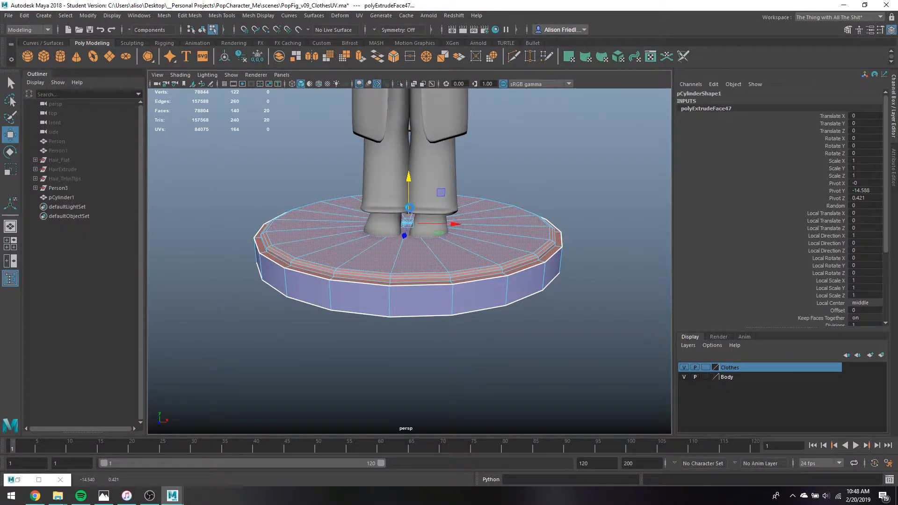
Inset the top faces with another extrusion, then extrude them down to about Y -14.66 to form a recess inside the rim
{"action": "key", "text": "ctrl+e"}
{"action": "key", "text": "r"}
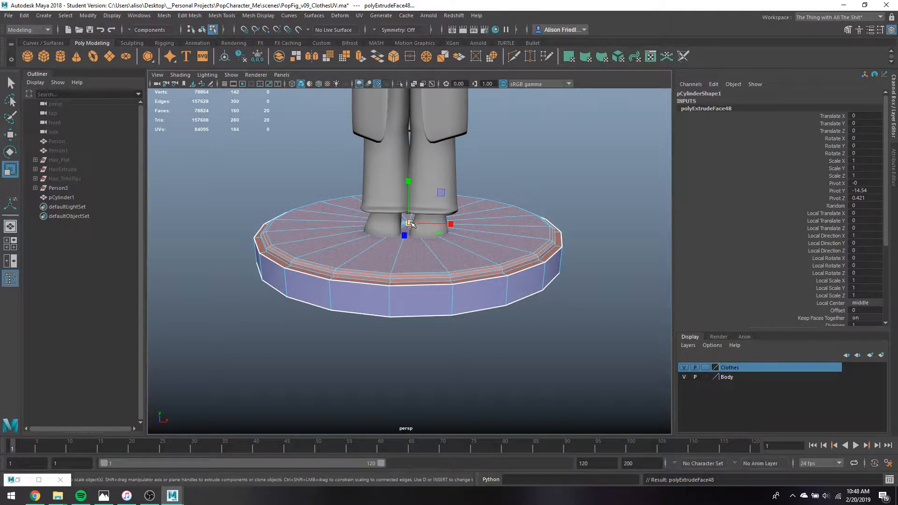
{"action": "key", "text": "ctrl+e"}
{"action": "key", "text": "w"}
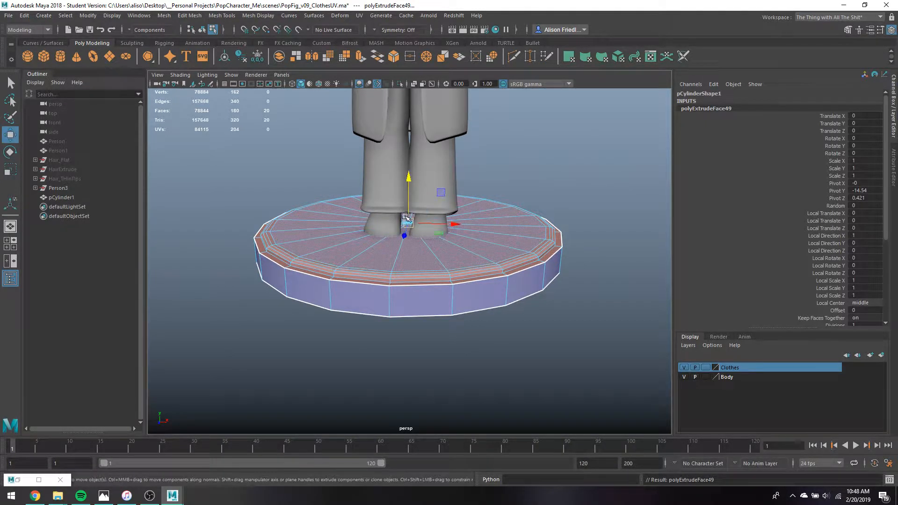
{"action": "left_click_drag", "start_coordinate": [406, 209], "coordinate": [411, 211]}
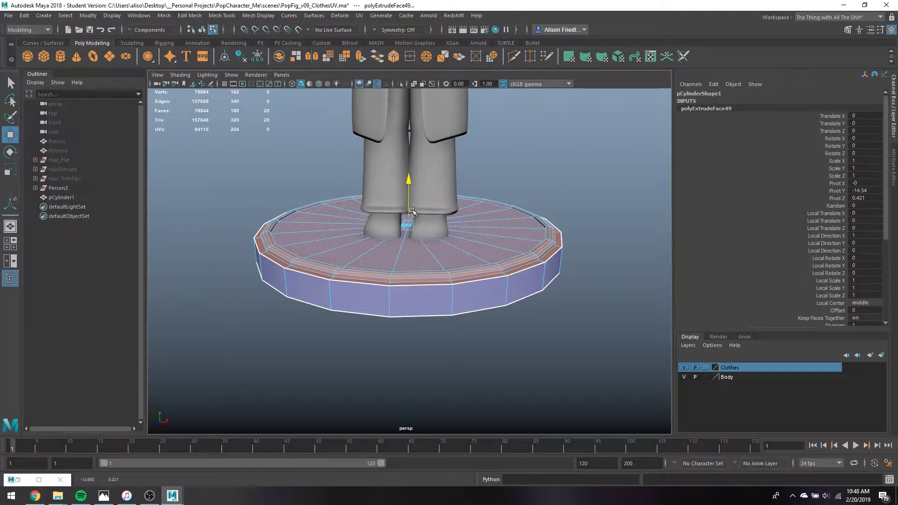
Inset the recessed faces, then extrude them back up to about Y -14.449 to leave a ring-shaped groove around a raised centre
{"action": "key", "text": "ctrl+e"}
{"action": "key", "text": "r"}
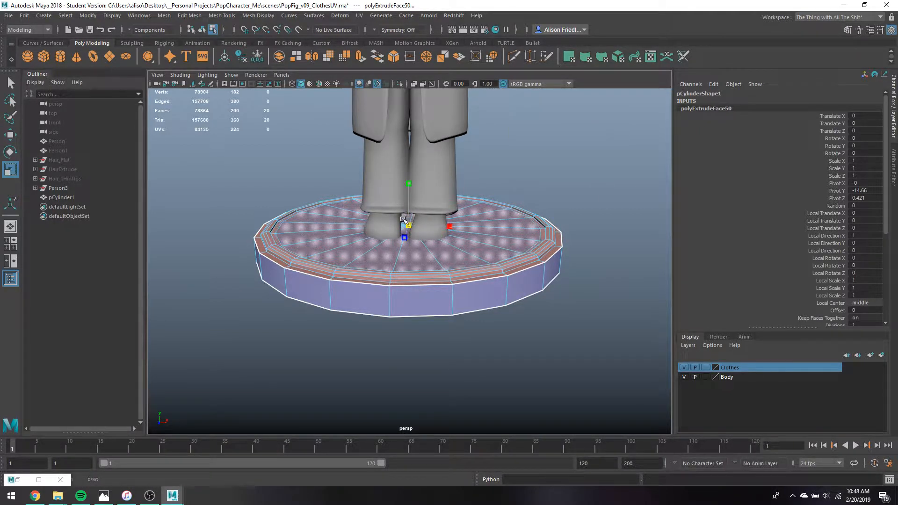
{"action": "left_click_drag", "start_coordinate": [404, 220], "coordinate": [401, 219]}
{"action": "key", "text": "ctrl+e"}
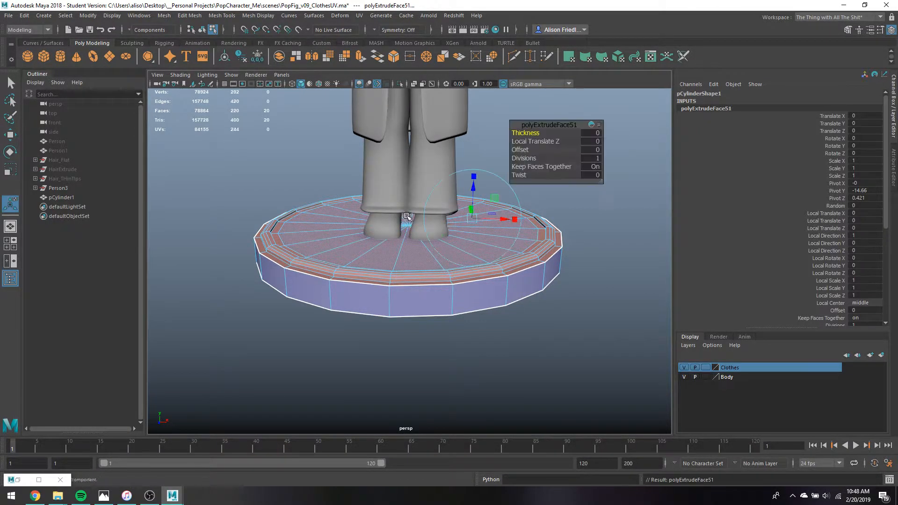
{"action": "key", "text": "w"}
{"action": "left_click_drag", "start_coordinate": [410, 213], "coordinate": [407, 209]}
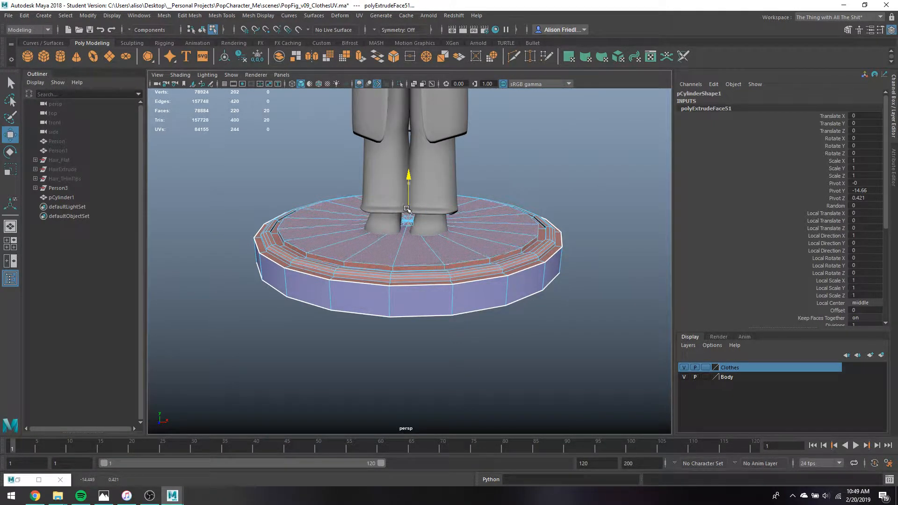
Select the edge loop around the top of the base's outer wall and lower it to slope the rim outward
{"action": "key", "text": "q"}
{"action": "double_click", "coordinate": [272, 235]}
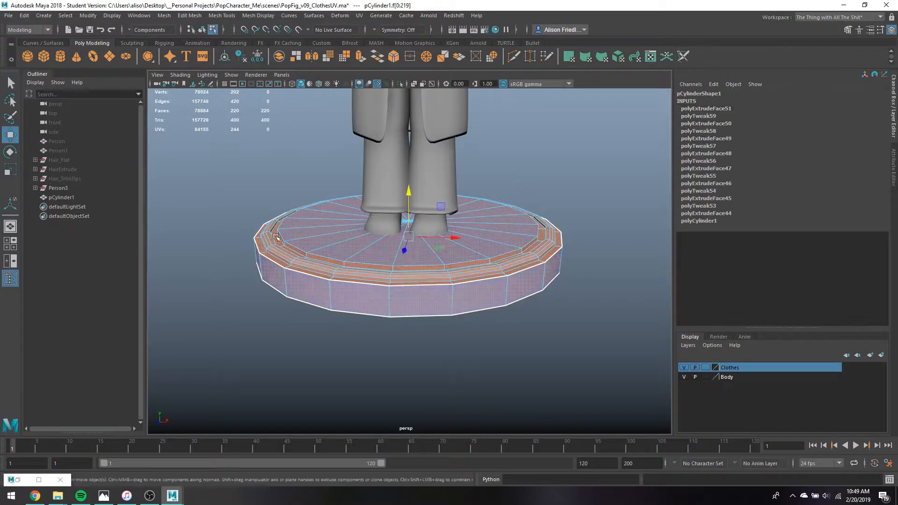
{"action": "right_click_drag", "start_coordinate": [264, 226], "coordinate": [264, 200]}
{"action": "double_click", "coordinate": [333, 206]}
{"action": "key", "text": "w"}
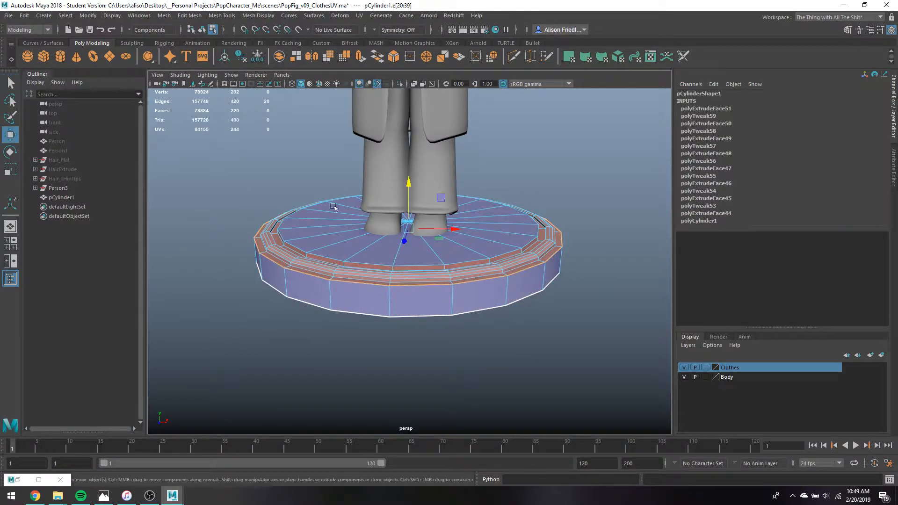
{"action": "left_click_drag", "start_coordinate": [407, 197], "coordinate": [411, 209]}
Turn on smooth preview for the base and lower the whole object to Translate Y -15.568
{"action": "key", "text": "3"}
{"action": "key", "text": "F8"}
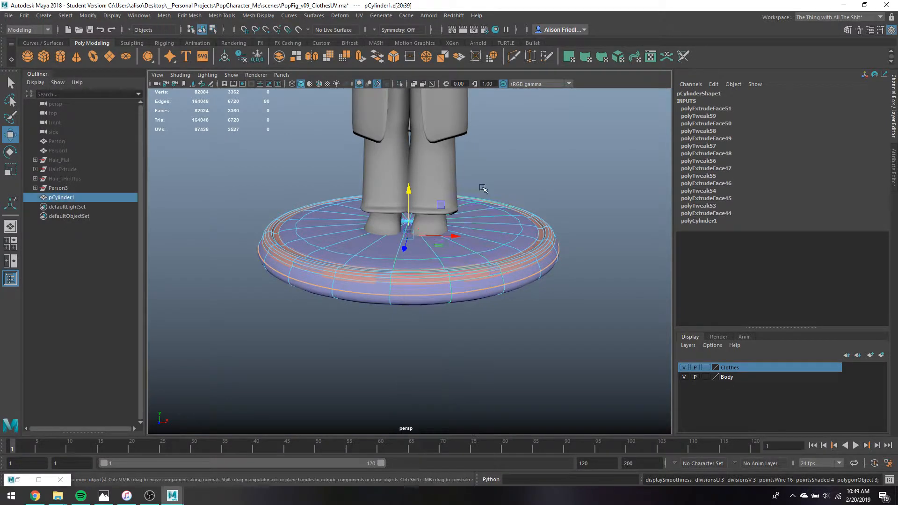
{"action": "left_click_drag", "start_coordinate": [411, 207], "coordinate": [421, 215]}
{"action": "key", "text": "q"}
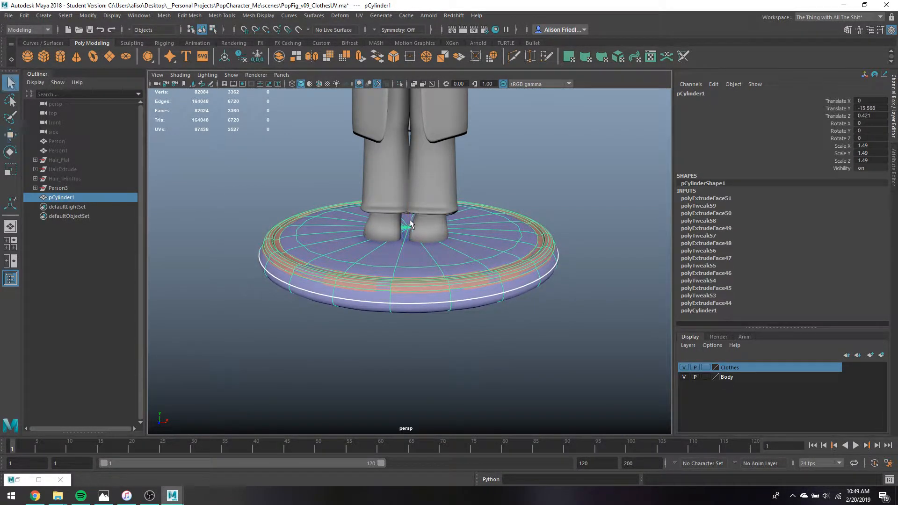
Select the central top faces of the base, extrude them and scale them slightly inward as a supporting edge
{"action": "right_click_drag", "start_coordinate": [410, 220], "coordinate": [411, 229]}
{"action": "left_click_drag", "start_coordinate": [410, 230], "coordinate": [425, 226]}
{"action": "key", "text": "4"}
{"action": "left_click_drag", "start_coordinate": [503, 278], "coordinate": [494, 280], "text": "ctrl"}
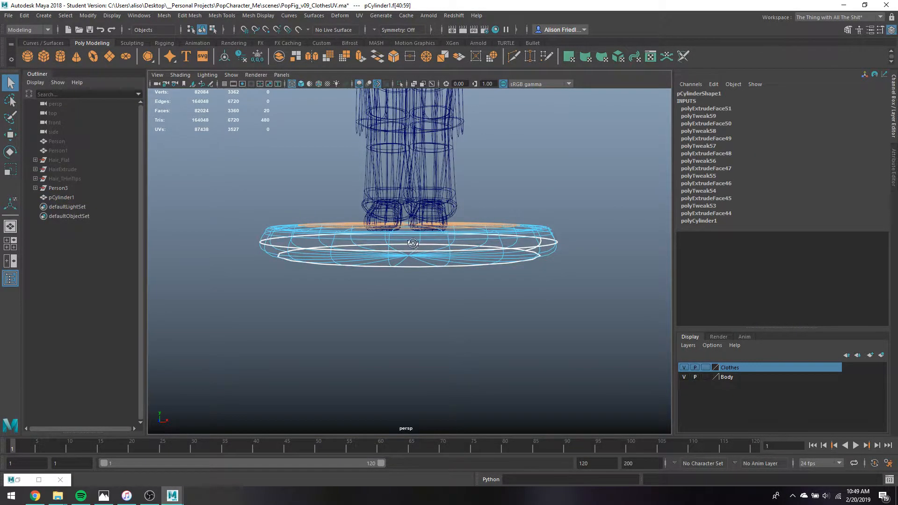
{"action": "left_click_drag", "start_coordinate": [414, 235], "coordinate": [409, 261], "text": "alt"}
{"action": "left_click", "coordinate": [359, 58]}
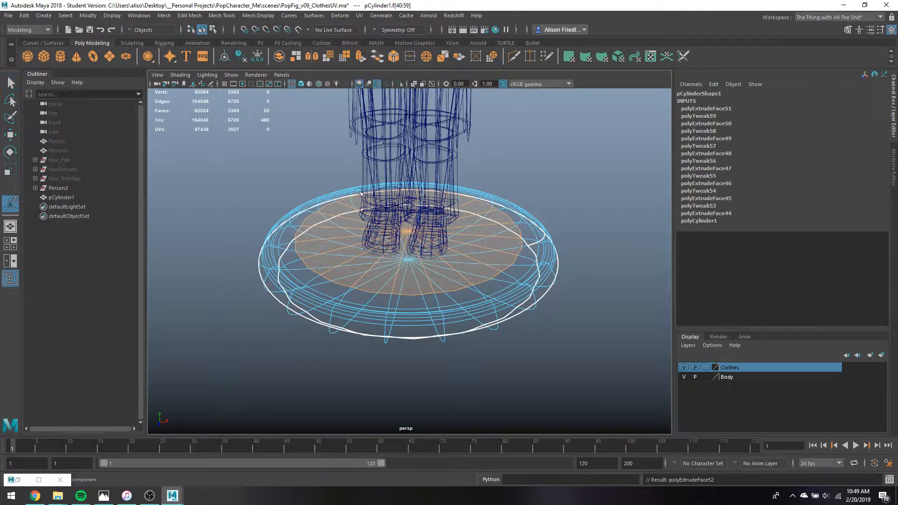
{"action": "key", "text": "1"}
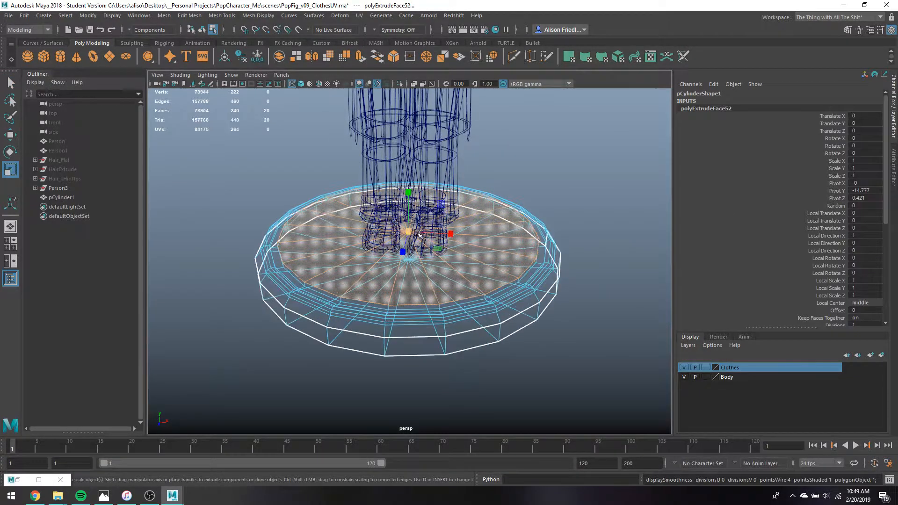
{"action": "left_click_drag", "start_coordinate": [406, 231], "coordinate": [400, 231]}
{"action": "right_click_drag", "start_coordinate": [398, 231], "coordinate": [405, 192]}
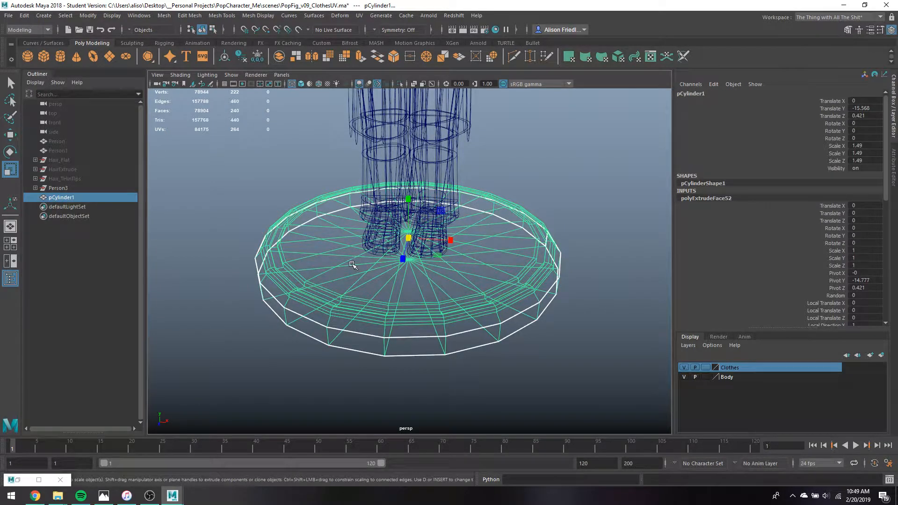
Select the bottom faces of the base, extrude them and scale them inward to about 0.977
{"action": "left_click_drag", "start_coordinate": [380, 305], "coordinate": [395, 249], "text": "alt"}
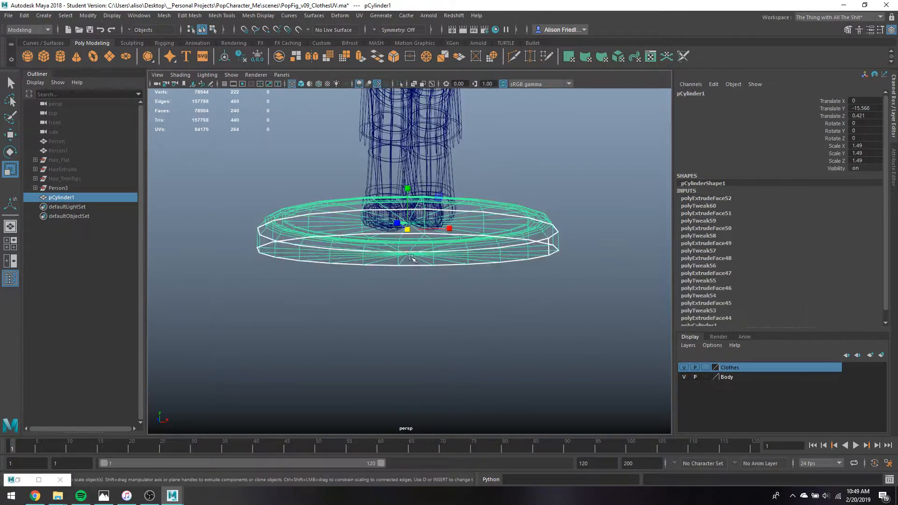
{"action": "right_click_drag", "start_coordinate": [408, 228], "coordinate": [410, 260]}
{"action": "mouse_move", "coordinate": [402, 248]}
{"action": "left_mouse_down"}
{"action": "mouse_move", "coordinate": [416, 259]}
{"action": "mouse_move", "coordinate": [410, 242]}
{"action": "mouse_move", "coordinate": [433, 241]}
{"action": "mouse_move", "coordinate": [406, 259]}
{"action": "left_mouse_up"}
{"action": "key", "text": "ctrl+e"}
{"action": "key", "text": "r"}
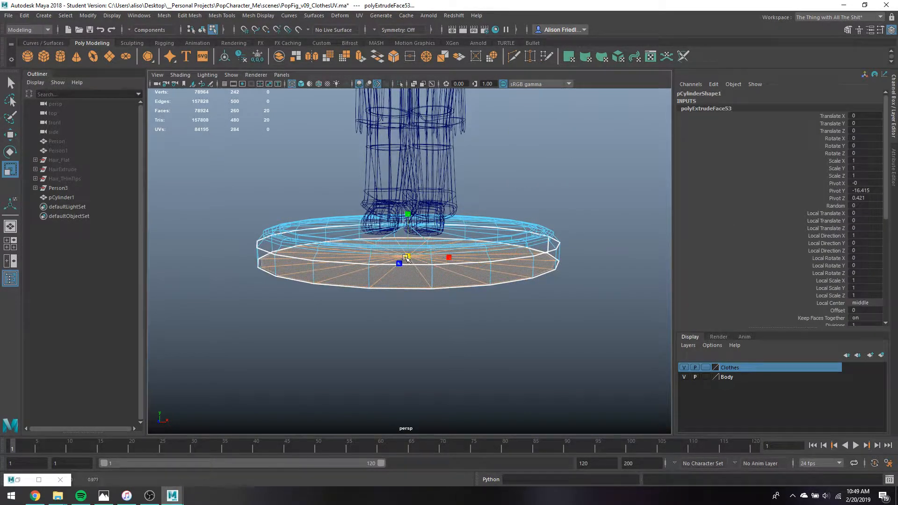
{"action": "key", "text": "q"}
{"action": "key", "text": "F8"}
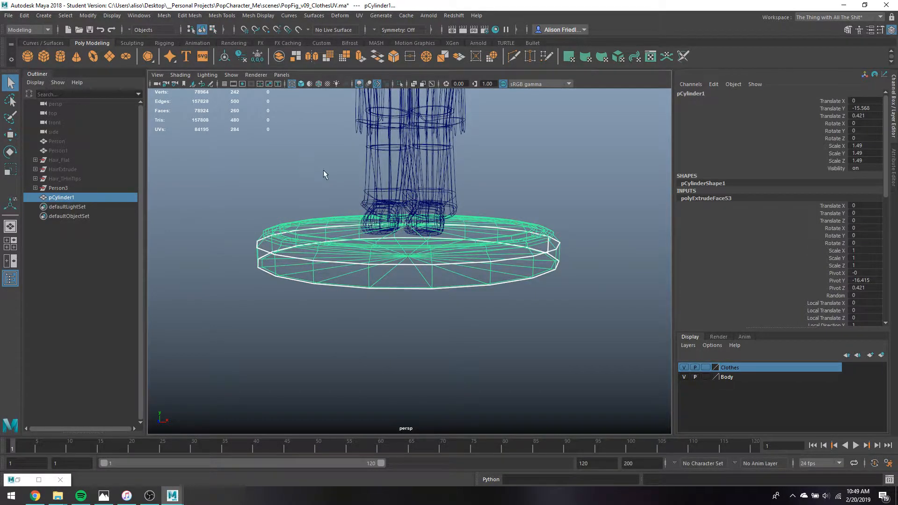
Insert edge loops near the lower and upper borders of the base's outer wall and of the sloped band above it
{"action": "key", "text": "3"}
{"action": "key", "text": "5"}
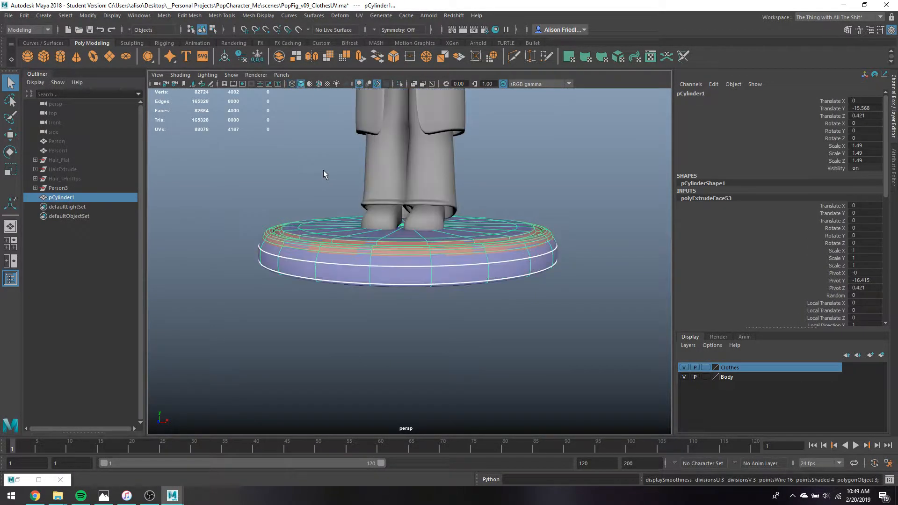
{"action": "left_click", "coordinate": [188, 16]}
{"action": "mouse_move", "coordinate": [221, 16]}
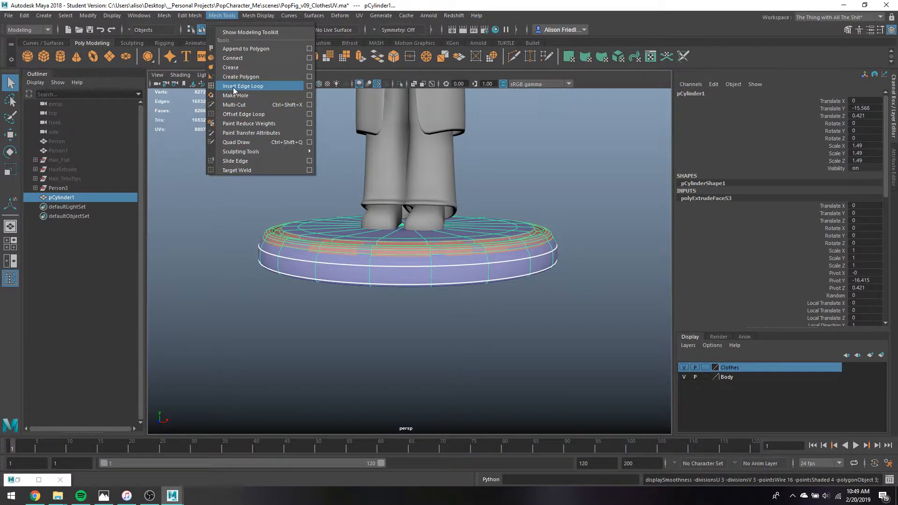
{"action": "left_click", "coordinate": [233, 87]}
{"action": "scroll", "coordinate": [287, 277], "scroll_direction": "up", "scroll_amount": 3}
{"action": "left_click", "coordinate": [231, 296]}
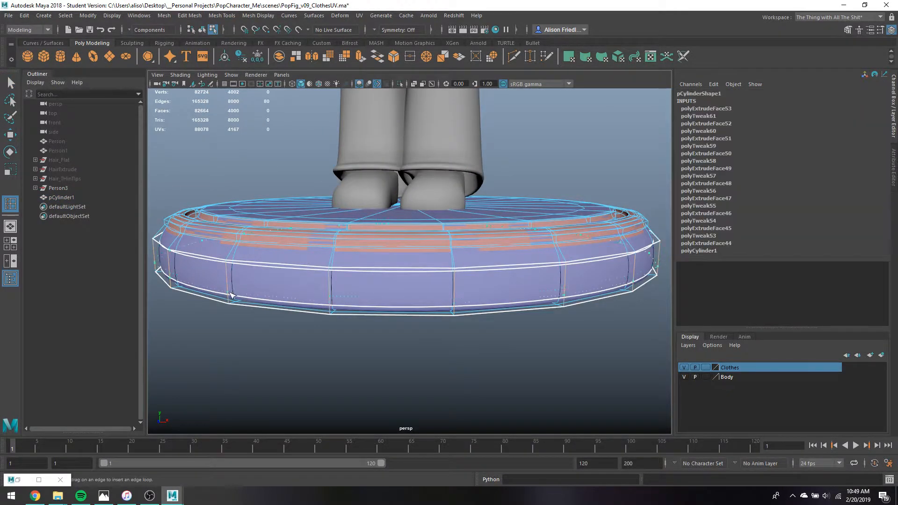
{"action": "left_click", "coordinate": [228, 259]}
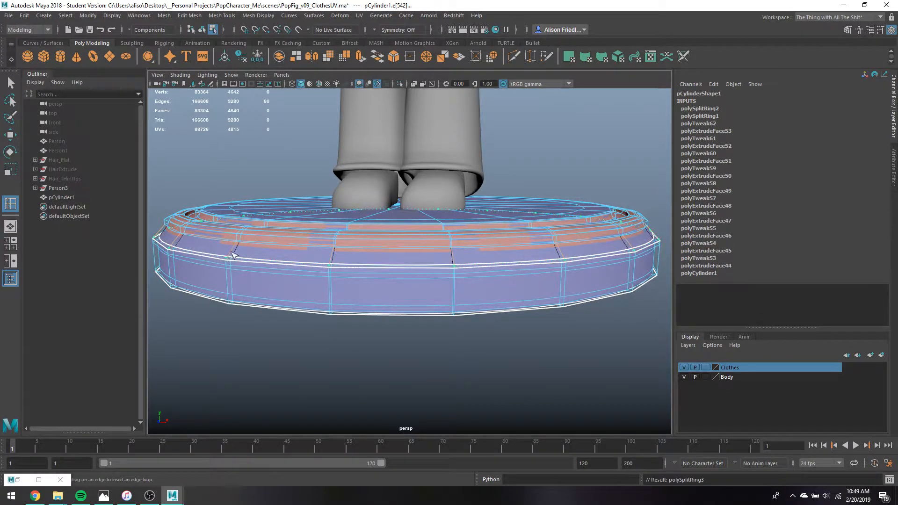
{"action": "left_click", "coordinate": [233, 253]}
{"action": "left_click", "coordinate": [239, 245]}
Insert two edge loops on the groove's inner wall and one on the groove floor beside that wall
{"action": "left_click_drag", "start_coordinate": [254, 235], "coordinate": [210, 246], "text": "alt"}
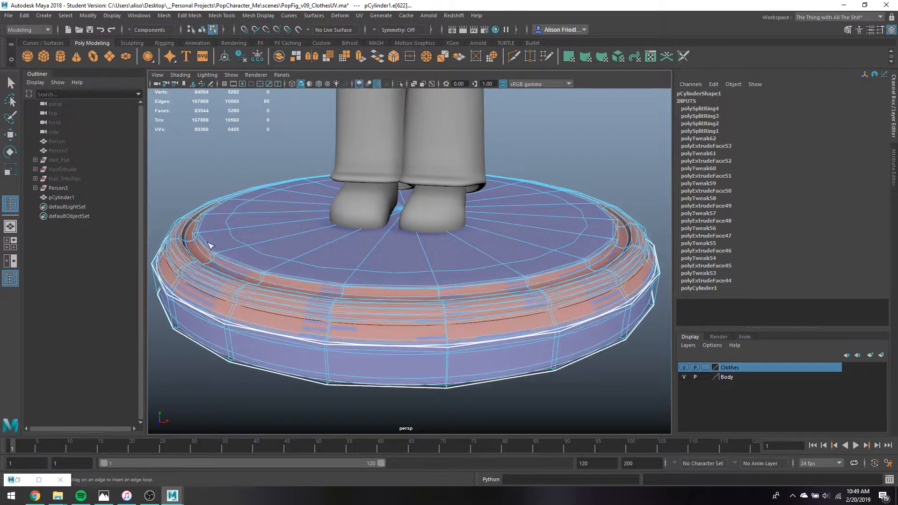
{"action": "right_click_drag", "start_coordinate": [211, 245], "coordinate": [383, 263], "text": "alt"}
{"action": "middle_click_drag", "start_coordinate": [384, 262], "coordinate": [445, 222], "text": "alt"}
{"action": "key", "text": "1"}
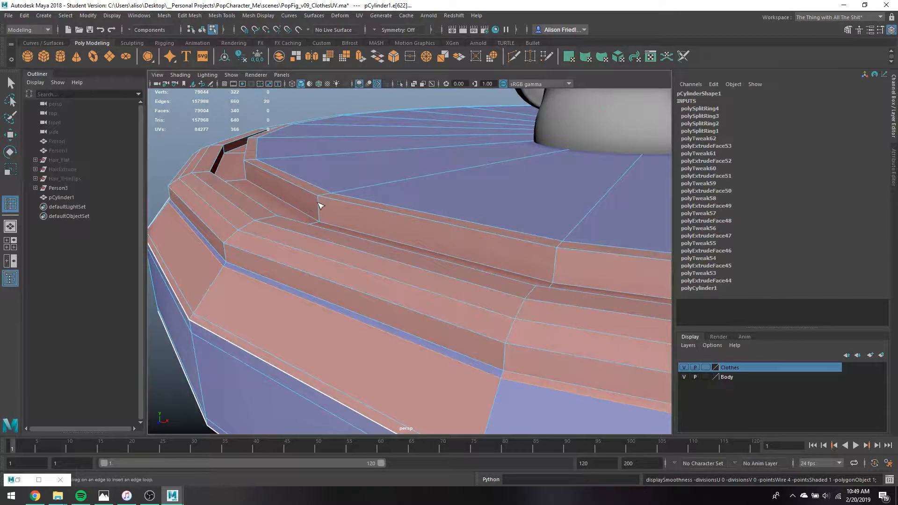
{"action": "left_click", "coordinate": [320, 205]}
{"action": "left_click", "coordinate": [321, 216]}
{"action": "left_click_drag", "start_coordinate": [321, 217], "coordinate": [188, 204], "text": "alt"}
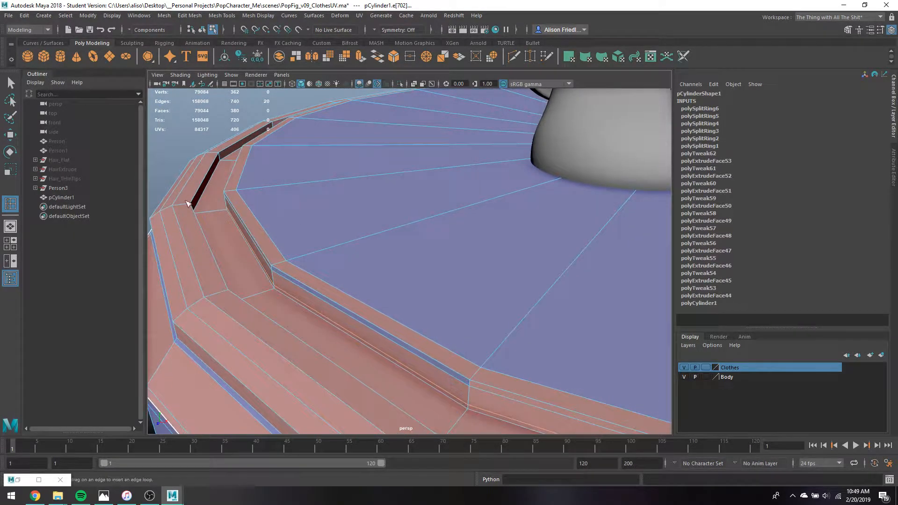
{"action": "left_click", "coordinate": [216, 213]}
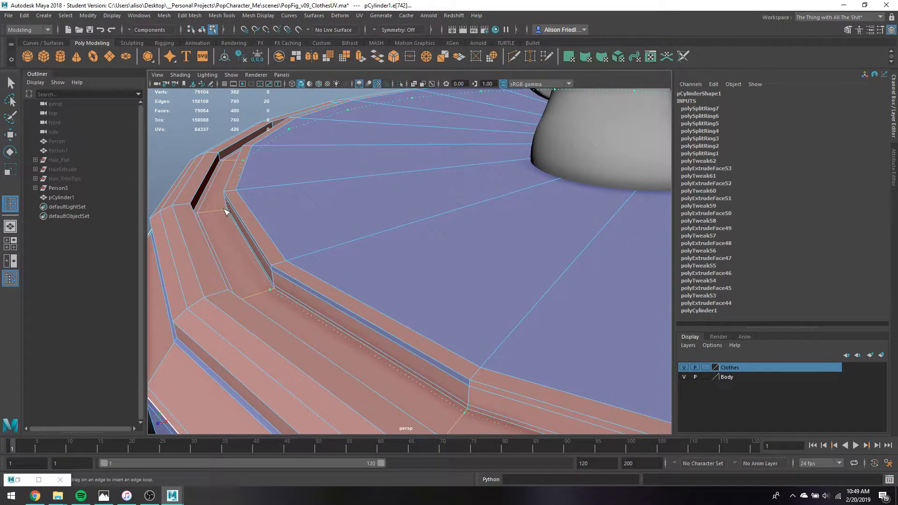
Insert an edge loop at the foot of the groove's inner wall, preview the base smoothed and return to object selection
{"action": "left_click", "coordinate": [225, 212]}
{"action": "key", "text": "3"}
{"action": "key", "text": "q"}
{"action": "key", "text": "F8"}
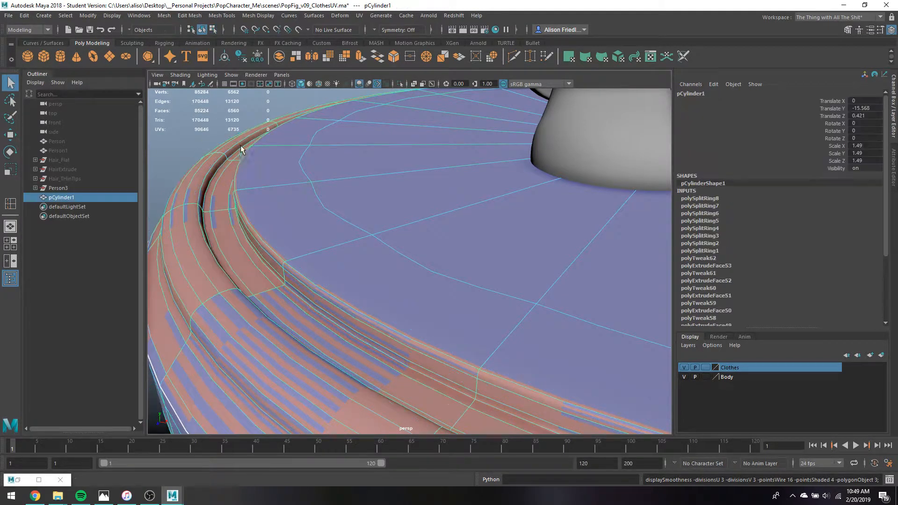
Deselect the base, bring the whole figure into view and save the scene over the existing file
{"action": "left_click", "coordinate": [209, 142]}
{"action": "scroll", "coordinate": [366, 208], "scroll_direction": "down", "scroll_amount": 5}
{"action": "left_click_drag", "start_coordinate": [365, 208], "coordinate": [399, 208], "text": "alt"}
{"action": "right_click_drag", "start_coordinate": [399, 209], "coordinate": [316, 228], "text": "alt"}
{"action": "middle_click_drag", "start_coordinate": [316, 228], "coordinate": [291, 257], "text": "alt"}
{"action": "left_click_drag", "start_coordinate": [291, 256], "coordinate": [344, 273], "text": "alt"}
{"action": "scroll", "coordinate": [340, 253], "scroll_direction": "down", "scroll_amount": 4}
{"action": "key", "text": "ctrl+s"}
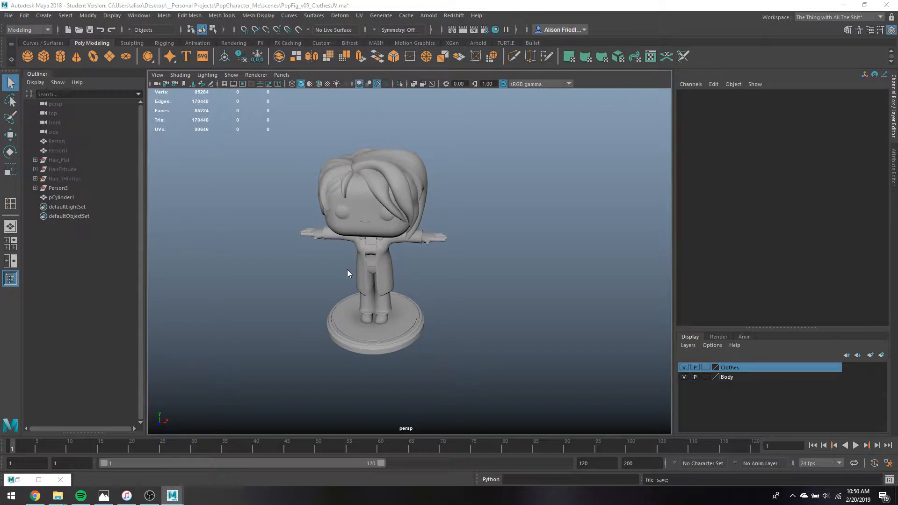
{"action": "key", "text": "Return"}
Display textures in the viewport and assign the existing UV checker material to the base
{"action": "left_click", "coordinate": [410, 347]}
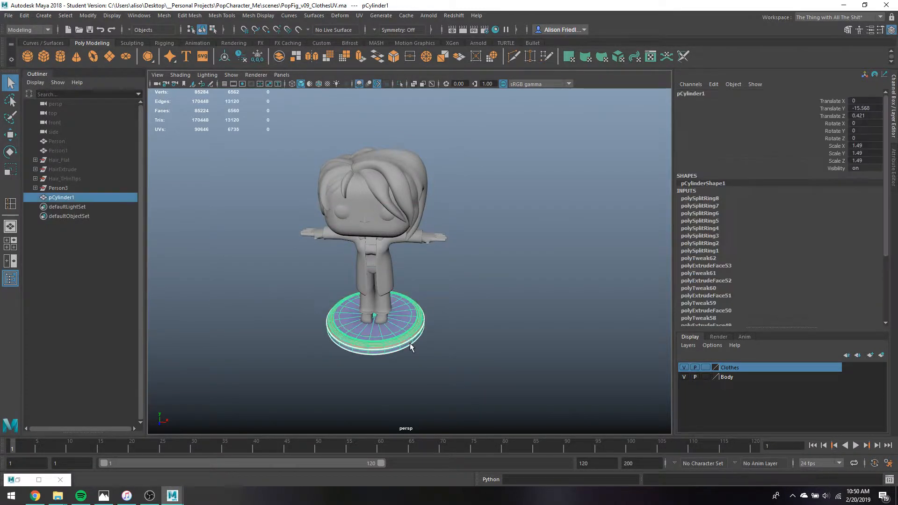
{"action": "key", "text": "6"}
{"action": "mouse_move", "coordinate": [397, 301]}
{"action": "right_mouse_down"}
{"action": "mouse_move", "coordinate": [407, 336]}
{"action": "mouse_move", "coordinate": [409, 477]}
{"action": "mouse_move", "coordinate": [437, 476]}
{"action": "mouse_move", "coordinate": [463, 459]}
{"action": "right_mouse_up"}
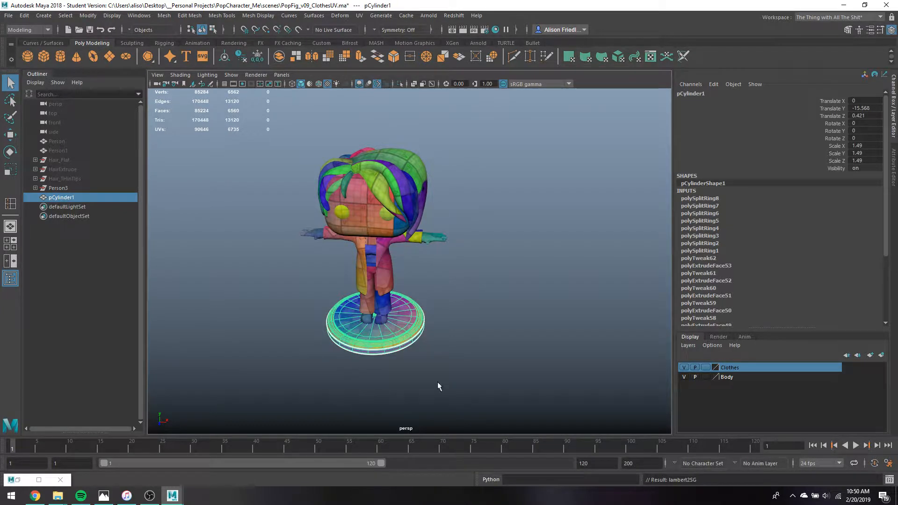
{"action": "left_click", "coordinate": [419, 353]}
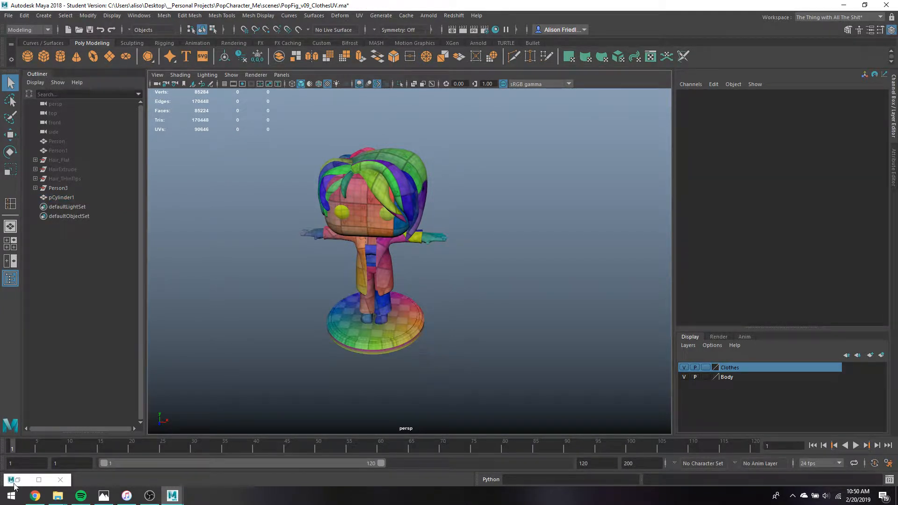
Restore the UV Editor for the base, select all of its UV faces and unfold the shells
{"action": "left_click", "coordinate": [416, 335]}
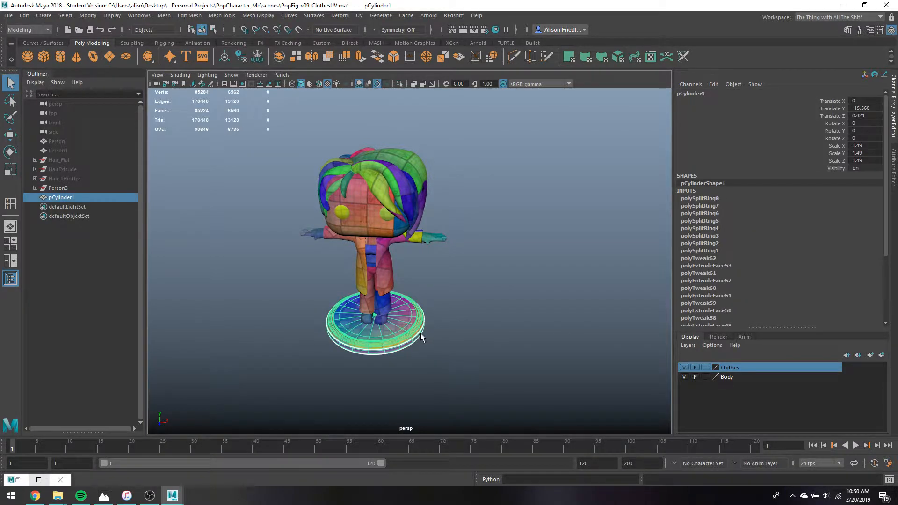
{"action": "scroll", "coordinate": [418, 338], "scroll_direction": "up", "scroll_amount": 5}
{"action": "key", "text": "f"}
{"action": "left_click_drag", "start_coordinate": [470, 257], "coordinate": [478, 233], "text": "alt"}
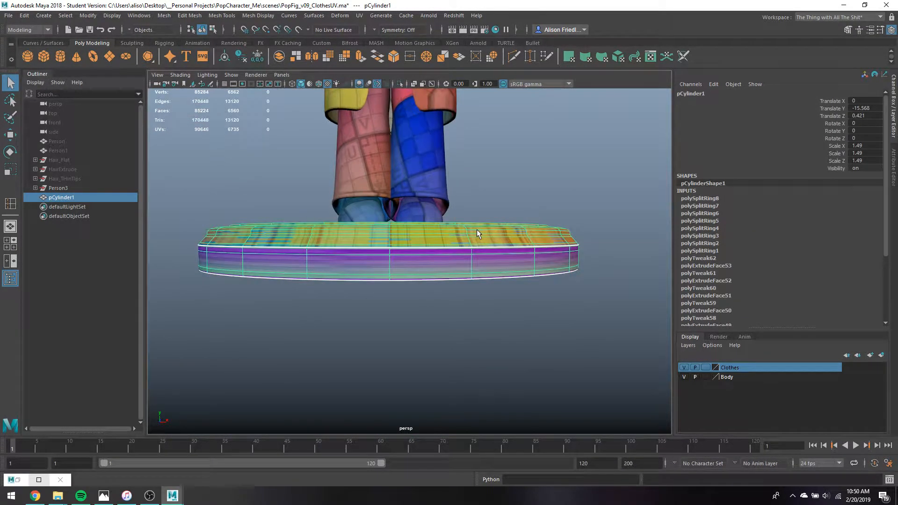
{"action": "left_click", "coordinate": [18, 480]}
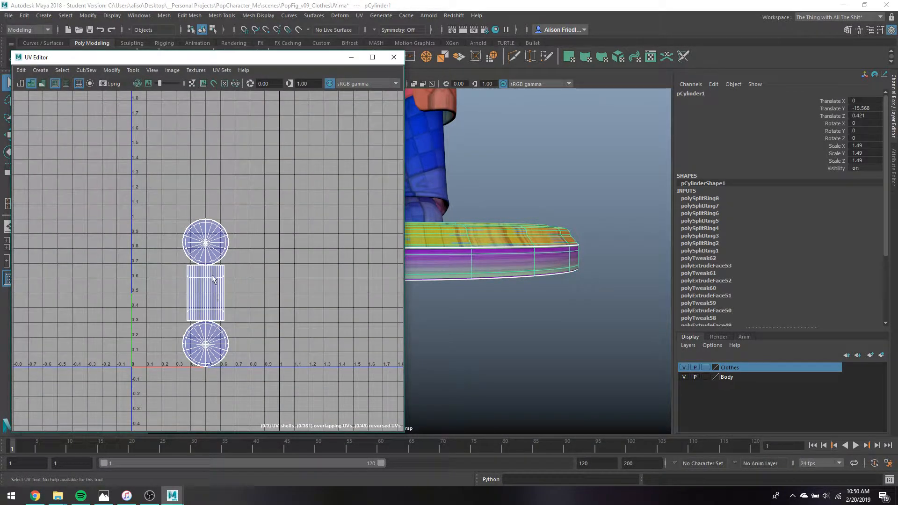
{"action": "right_click_drag", "start_coordinate": [212, 275], "coordinate": [181, 258]}
{"action": "left_click_drag", "start_coordinate": [159, 206], "coordinate": [326, 430]}
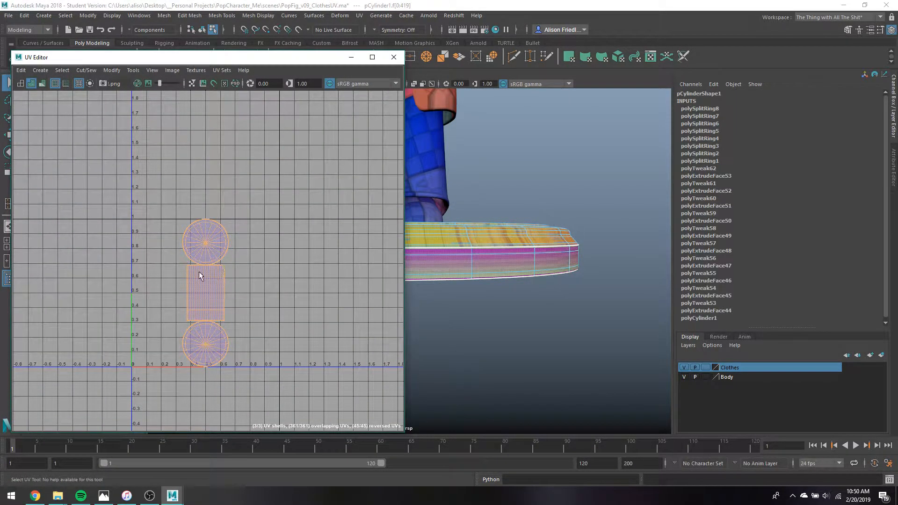
{"action": "right_click_drag", "start_coordinate": [200, 273], "coordinate": [257, 484]}
{"action": "key", "text": "shift+z"}
{"action": "key", "text": "shift+z"}
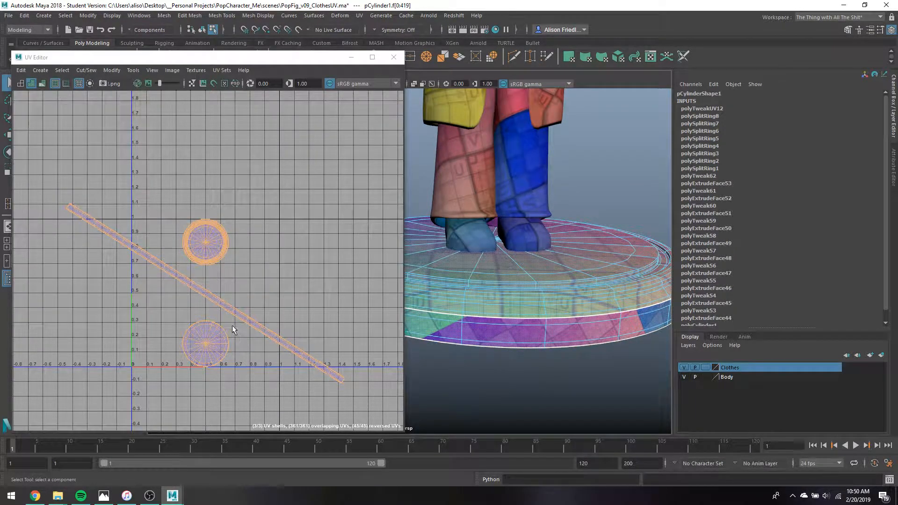
Rotate the long outer-wall UV strip until it lies horizontally between the two round shells
{"action": "key", "text": "e"}
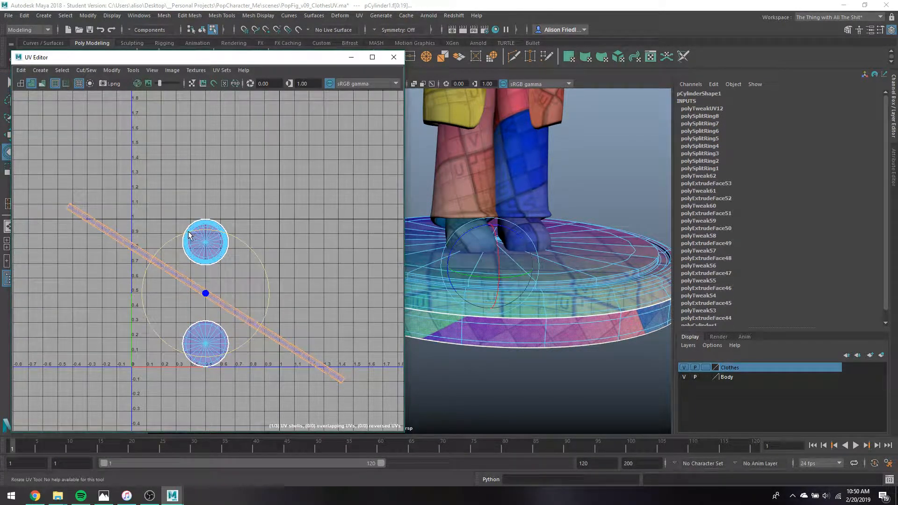
{"action": "left_click_drag", "start_coordinate": [188, 235], "coordinate": [158, 255]}
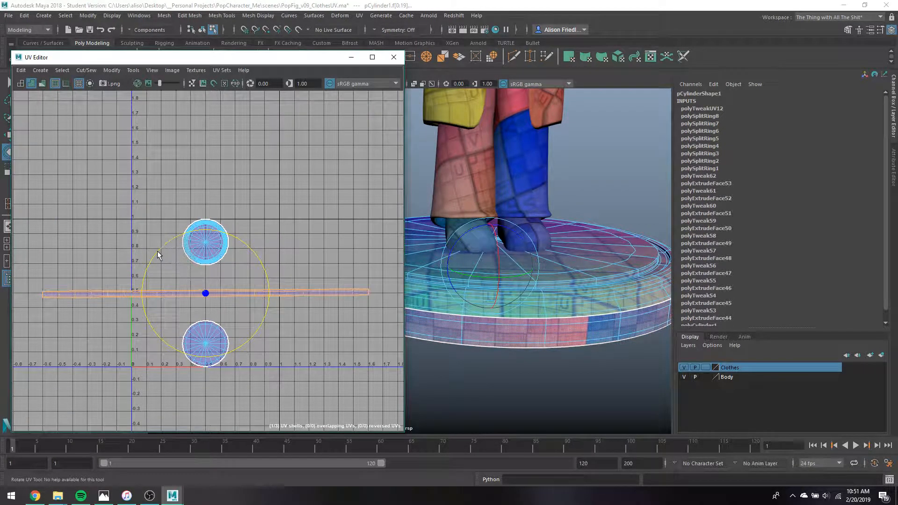
{"action": "key", "text": "q"}
Narrow the UV Editor, show the viewport in wireframe and switch the base to edge selection
{"action": "left_click_drag", "start_coordinate": [534, 285], "coordinate": [575, 301], "text": "alt"}
{"action": "left_click_drag", "start_coordinate": [406, 177], "coordinate": [364, 175]}
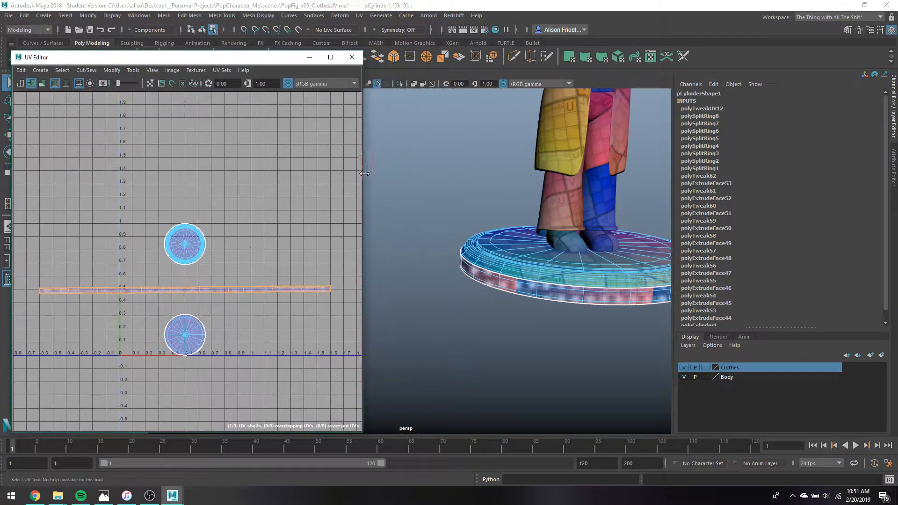
{"action": "right_click_drag", "start_coordinate": [520, 240], "coordinate": [544, 201]}
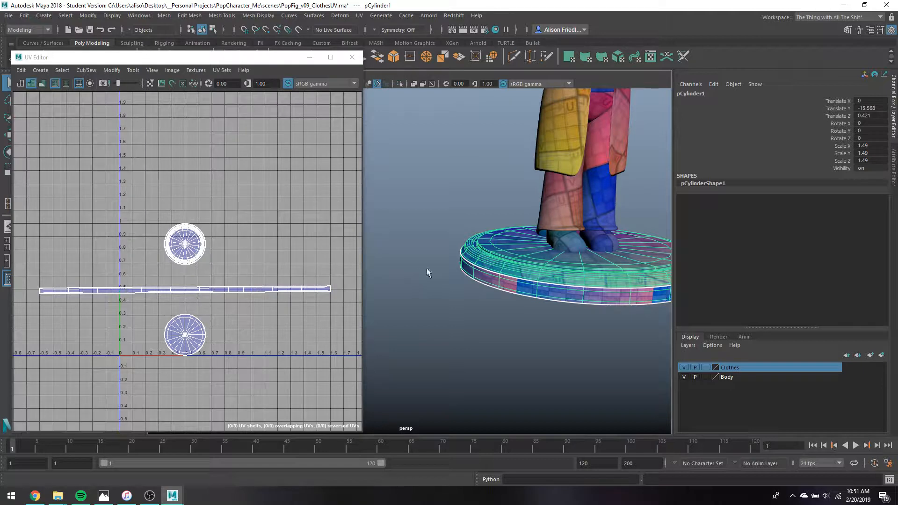
{"action": "left_click_drag", "start_coordinate": [426, 268], "coordinate": [564, 325], "text": "alt"}
{"action": "key", "text": "4"}
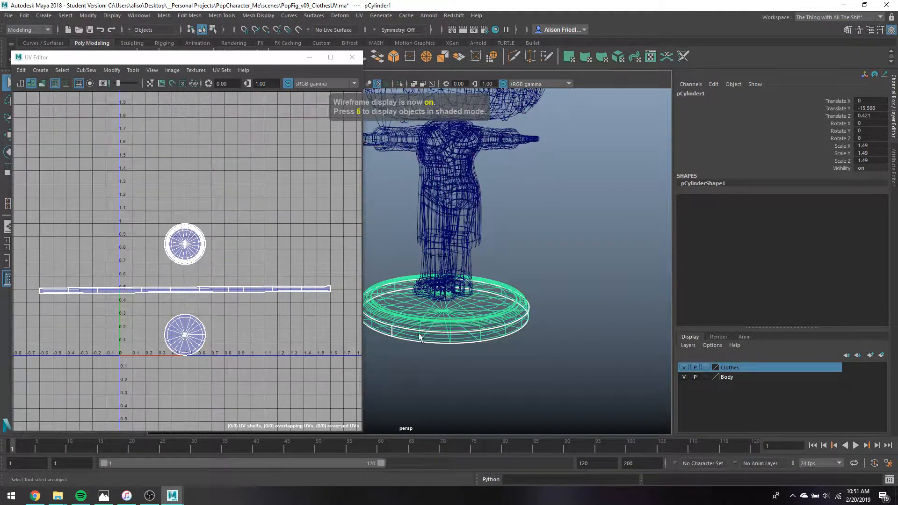
{"action": "left_click_drag", "start_coordinate": [505, 316], "coordinate": [460, 298], "text": "alt"}
{"action": "right_click_drag", "start_coordinate": [451, 248], "coordinate": [422, 267]}
{"action": "left_click_drag", "start_coordinate": [422, 267], "coordinate": [510, 286], "text": "alt"}
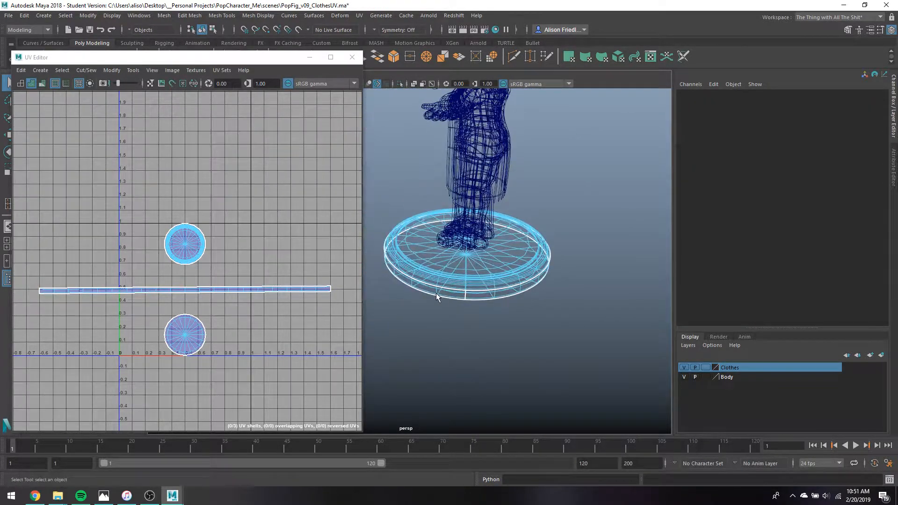
Try to cut the wall strip's UVs around the front of the base, and undo the attempt
{"action": "left_click", "coordinate": [437, 293]}
{"action": "left_click_drag", "start_coordinate": [438, 293], "coordinate": [554, 282], "text": "alt"}
{"action": "right_click_drag", "start_coordinate": [554, 283], "coordinate": [557, 351], "text": "alt"}
{"action": "middle_click_drag", "start_coordinate": [557, 351], "coordinate": [448, 235], "text": "alt"}
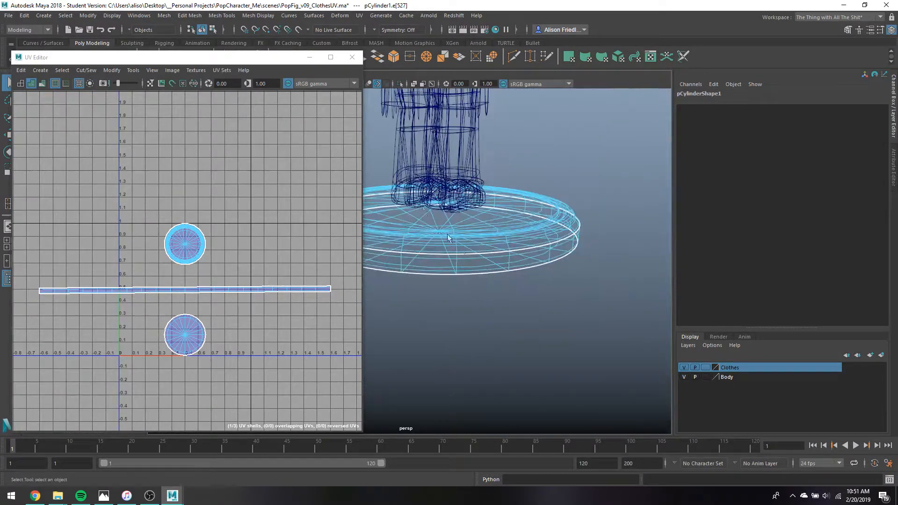
{"action": "left_click_drag", "start_coordinate": [448, 237], "coordinate": [444, 291], "text": "alt"}
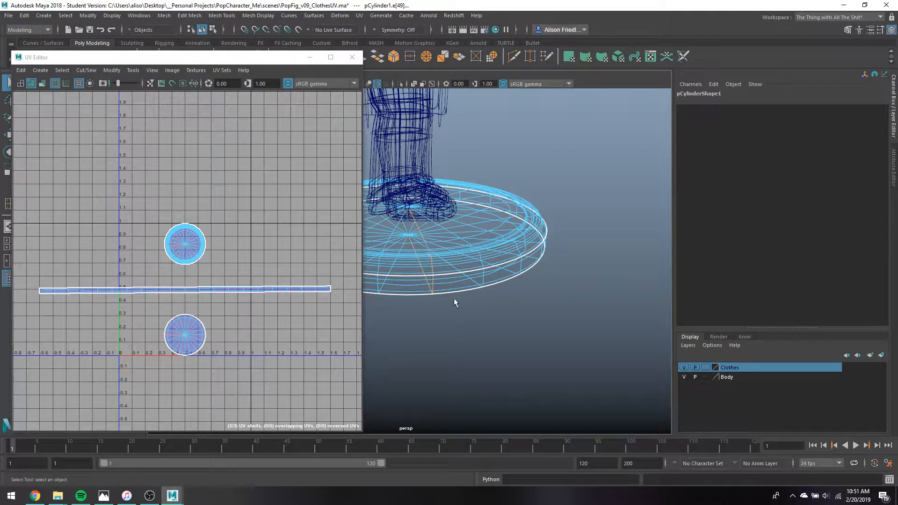
{"action": "scroll", "coordinate": [160, 321], "scroll_direction": "up", "scroll_amount": 5}
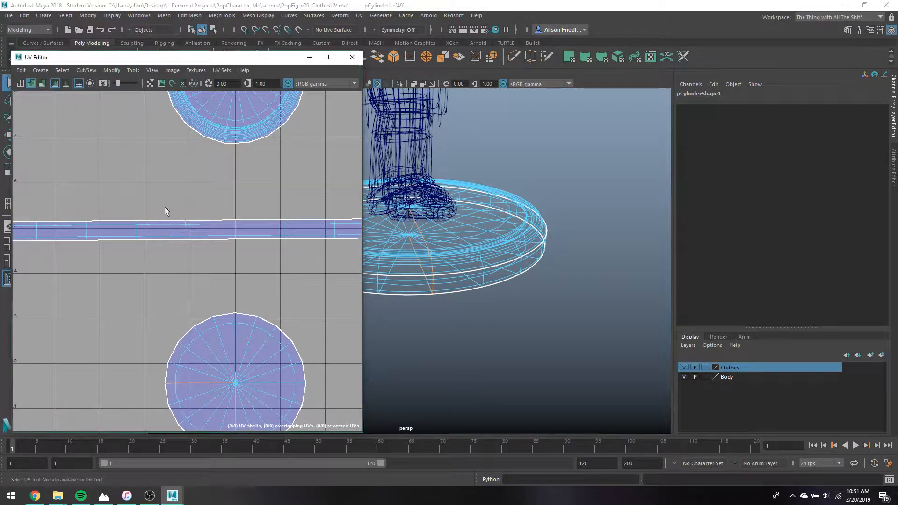
{"action": "left_click", "coordinate": [205, 212]}
{"action": "right_click_drag", "start_coordinate": [187, 225], "coordinate": [225, 328]}
{"action": "key", "text": "r"}
{"action": "scroll", "coordinate": [233, 261], "scroll_direction": "down", "scroll_amount": 3}
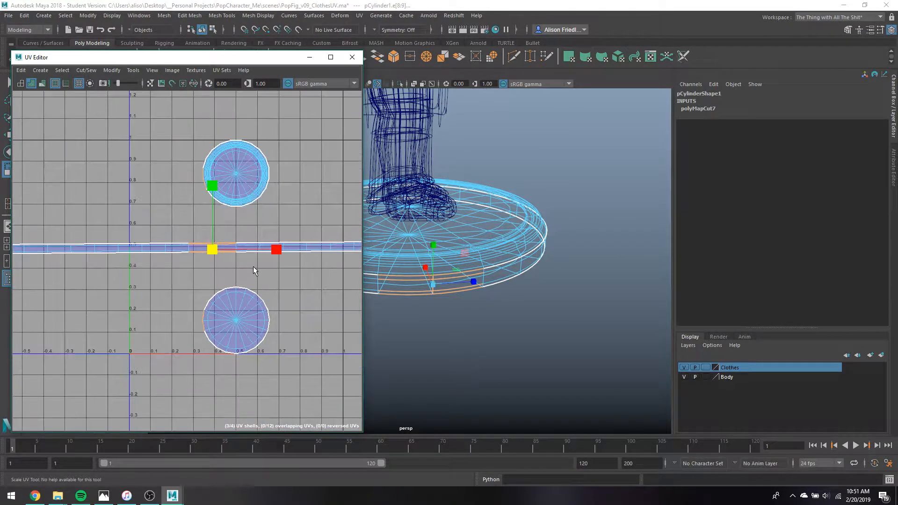
{"action": "scroll", "coordinate": [232, 249], "scroll_direction": "up", "scroll_amount": 5}
{"action": "key", "text": "ctrl+z"}
{"action": "key", "text": "ctrl+z"}
{"action": "key", "text": "ctrl+z"}
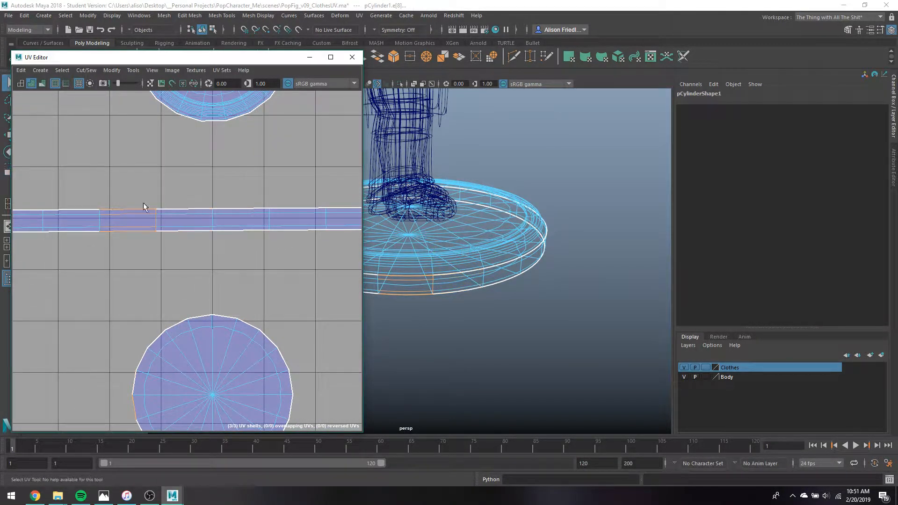
Cut the wall strip's UV shell in two across its vertical edges near the middle
{"action": "key", "text": "shift+x"}
{"action": "scroll", "coordinate": [268, 253], "scroll_direction": "down", "scroll_amount": 2}
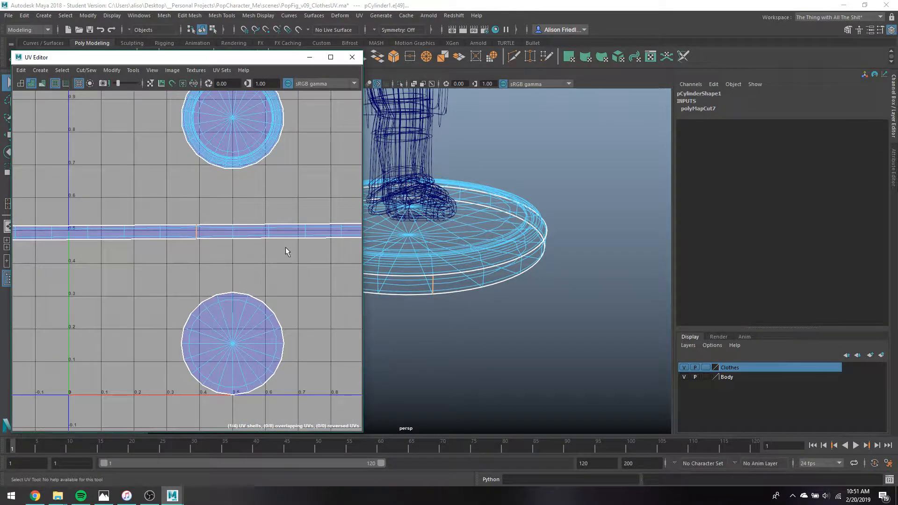
{"action": "left_click_drag", "start_coordinate": [433, 290], "coordinate": [483, 356], "text": "alt"}
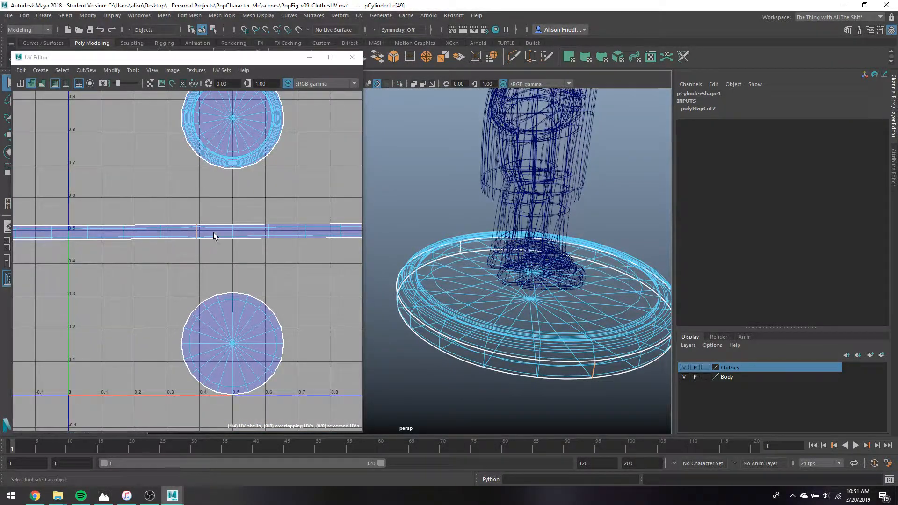
Cut the end segment off the longer wall strip and move-and-sew it onto the free end of the other strip
{"action": "scroll", "coordinate": [210, 237], "scroll_direction": "down", "scroll_amount": 4}
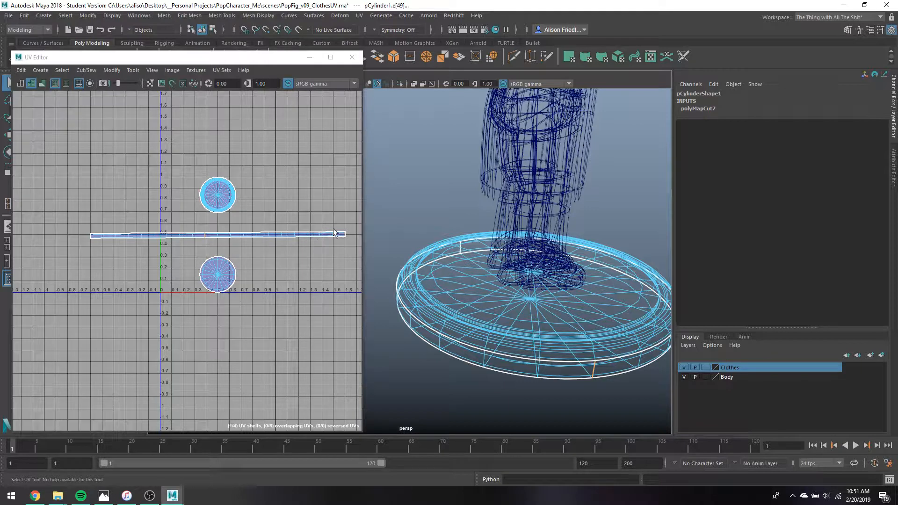
{"action": "left_click", "coordinate": [334, 233]}
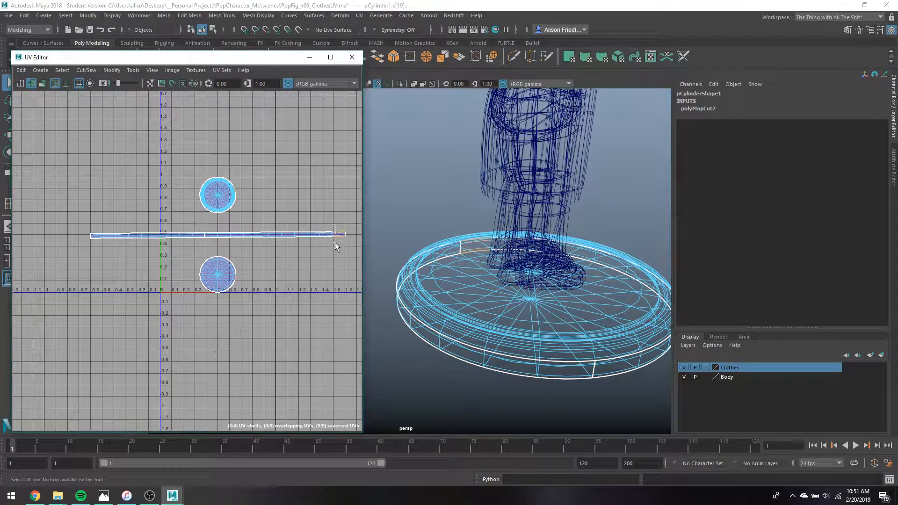
{"action": "left_click_drag", "start_coordinate": [326, 227], "coordinate": [325, 248], "text": "ctrl"}
{"action": "key", "text": "shift+x"}
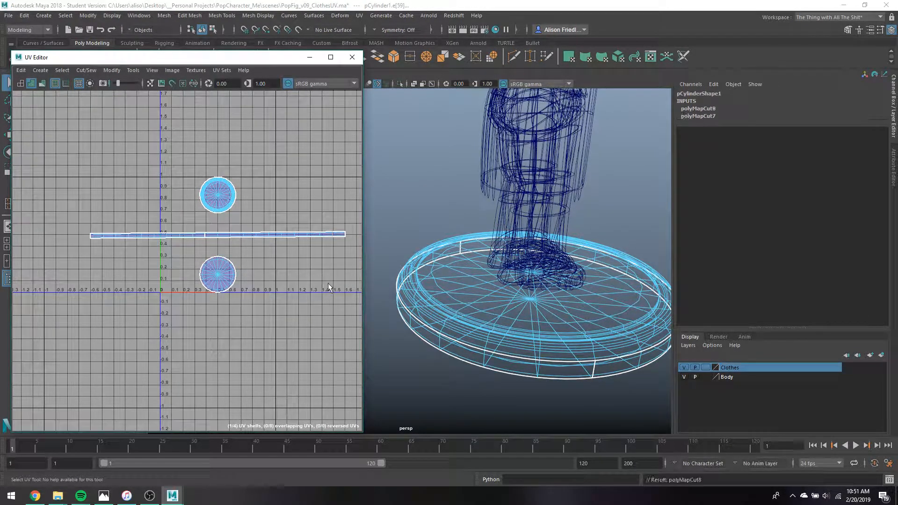
{"action": "scroll", "coordinate": [86, 245], "scroll_direction": "up", "scroll_amount": 4}
{"action": "right_click_drag", "start_coordinate": [97, 216], "coordinate": [168, 368]}
{"action": "left_click", "coordinate": [95, 212]}
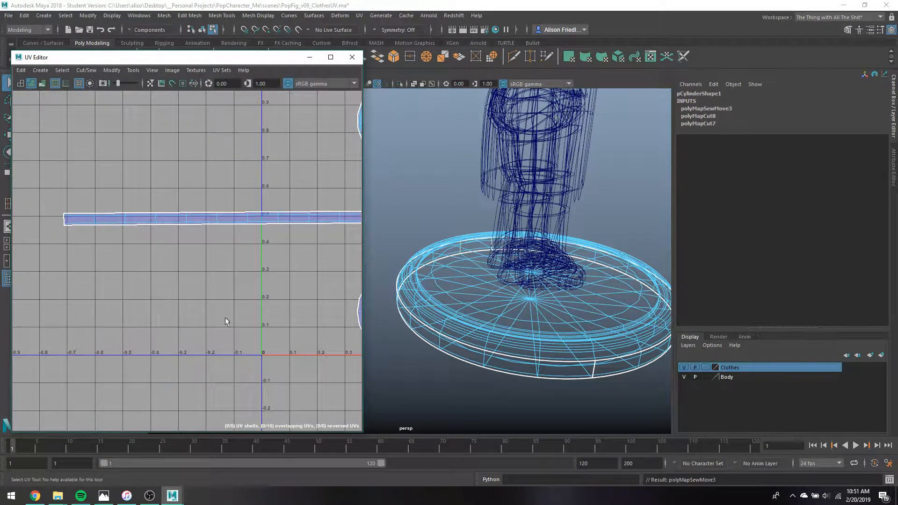
{"action": "scroll", "coordinate": [272, 265], "scroll_direction": "down", "scroll_amount": 5}
Move the half wall strip directly beneath the other half and show textures in the viewport again
{"action": "right_click_drag", "start_coordinate": [258, 248], "coordinate": [234, 234]}
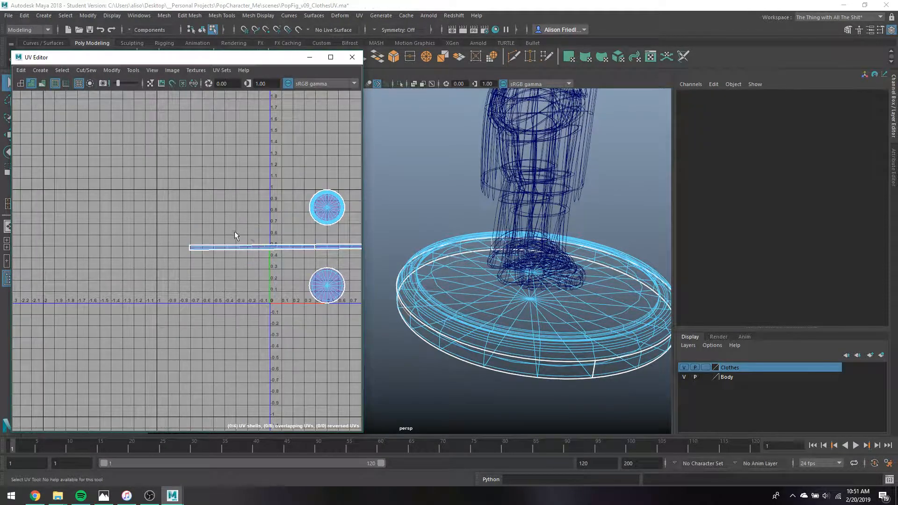
{"action": "left_click", "coordinate": [247, 247]}
{"action": "middle_click_drag", "start_coordinate": [318, 263], "coordinate": [180, 246], "text": "alt"}
{"action": "key", "text": "w"}
{"action": "left_click_drag", "start_coordinate": [144, 231], "coordinate": [241, 239]}
{"action": "key", "text": "6"}
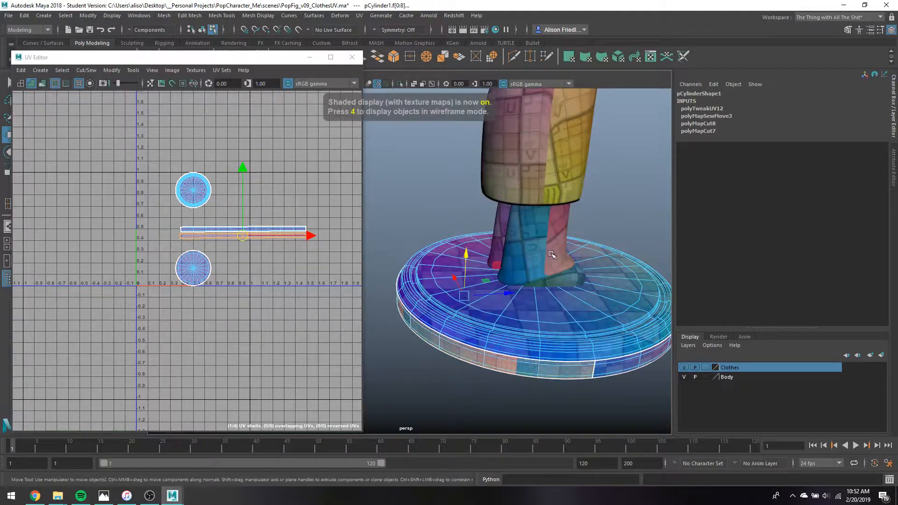
Select both wall strips and move them together so they are centred between the two round shells
{"action": "mouse_move", "coordinate": [563, 266]}
{"action": "left_mouse_down", "text": "alt"}
{"action": "mouse_move", "coordinate": [501, 269]}
{"action": "mouse_move", "coordinate": [553, 243]}
{"action": "mouse_move", "coordinate": [475, 268]}
{"action": "mouse_move", "coordinate": [460, 322]}
{"action": "mouse_move", "coordinate": [444, 323]}
{"action": "left_mouse_up", "text": "alt"}
{"action": "key", "text": "q"}
{"action": "left_click", "coordinate": [251, 233], "text": "shift"}
{"action": "key", "text": "w"}
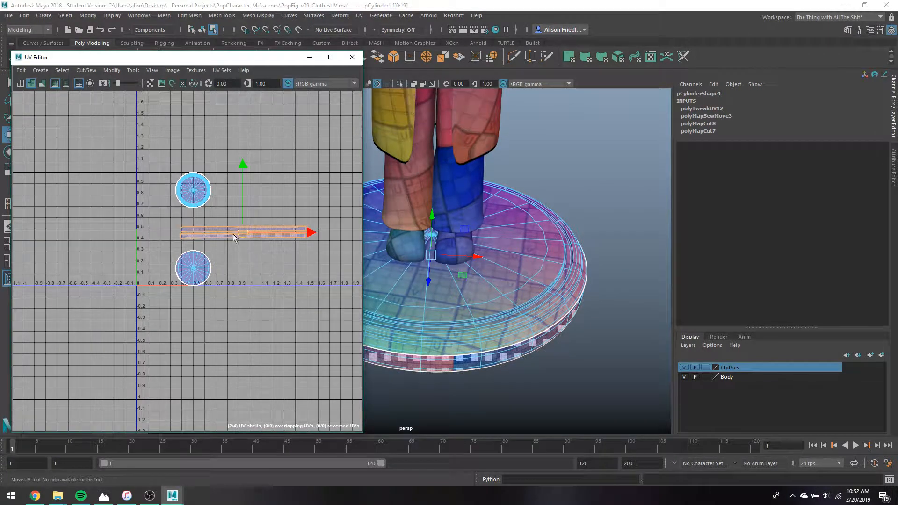
{"action": "left_click_drag", "start_coordinate": [248, 235], "coordinate": [194, 239]}
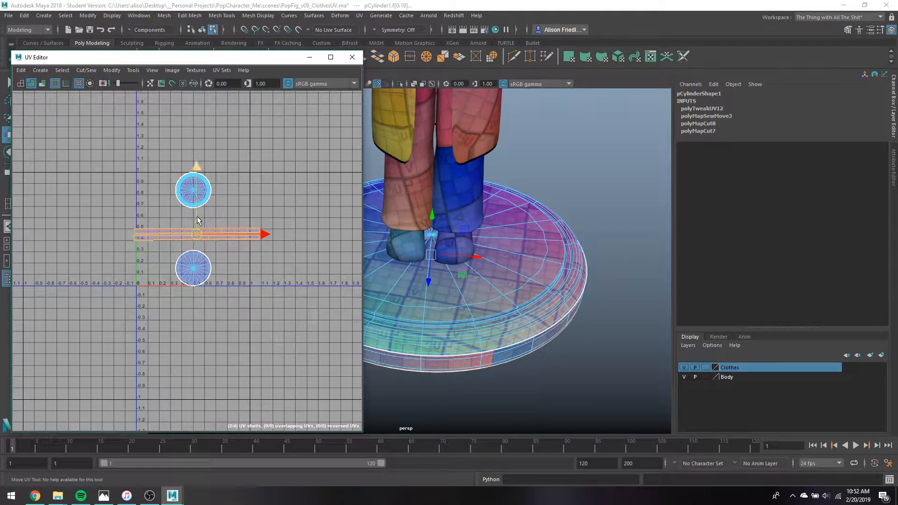
Scale the two wall strips down uniformly to fit within the UV tile
{"action": "key", "text": "q"}
{"action": "left_click_drag", "start_coordinate": [204, 286], "coordinate": [203, 284]}
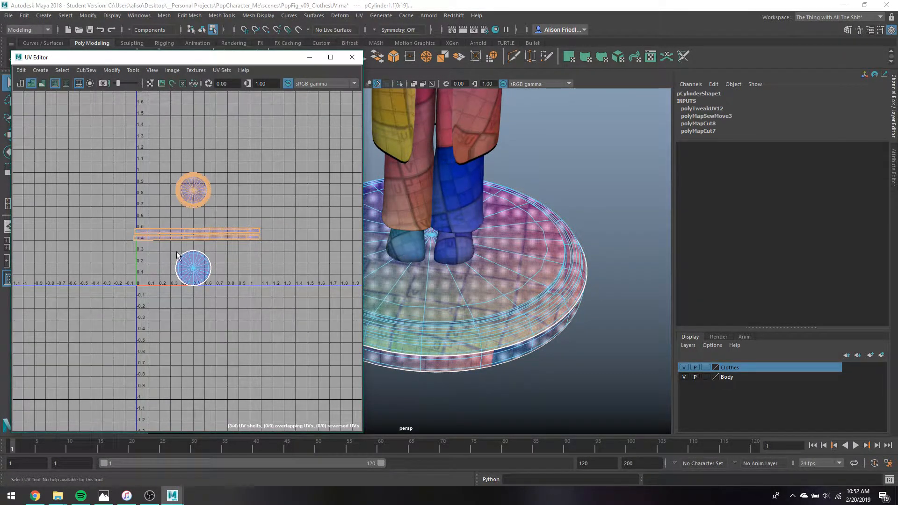
{"action": "key", "text": "r"}
{"action": "left_click_drag", "start_coordinate": [181, 234], "coordinate": [150, 250]}
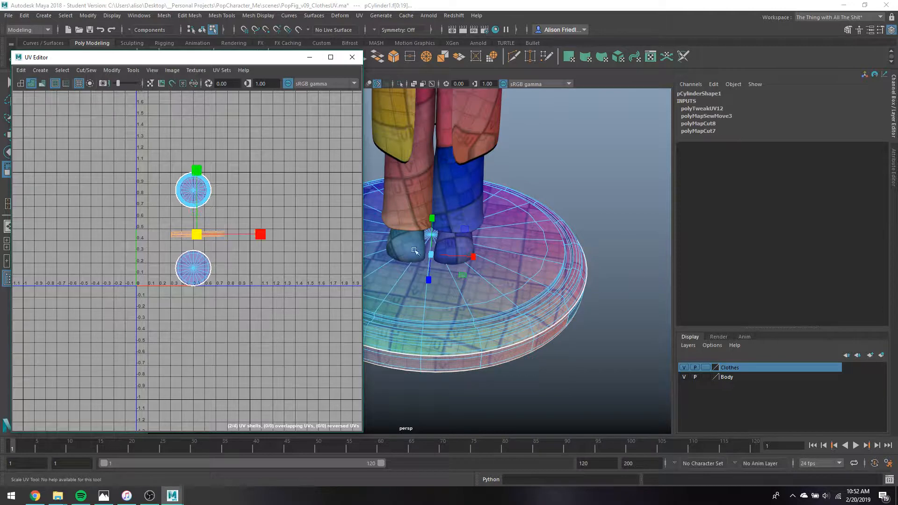
Return to object selection, compare the checker pattern on the base's top and underside, and reselect the base
{"action": "left_click_drag", "start_coordinate": [516, 272], "coordinate": [478, 265], "text": "alt"}
{"action": "right_click_drag", "start_coordinate": [466, 224], "coordinate": [539, 195]}
{"action": "left_click_drag", "start_coordinate": [544, 198], "coordinate": [554, 284], "text": "alt"}
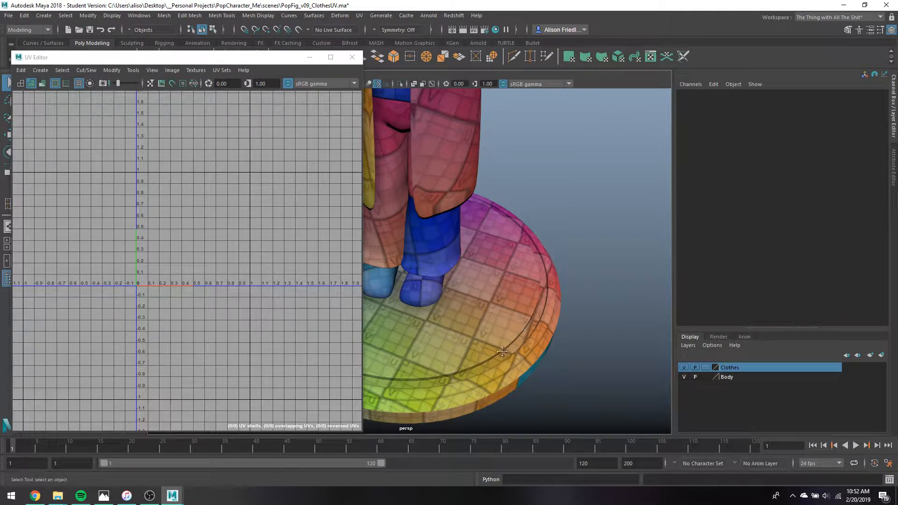
{"action": "left_click_drag", "start_coordinate": [502, 352], "coordinate": [500, 262], "text": "alt"}
{"action": "left_click", "coordinate": [473, 184]}
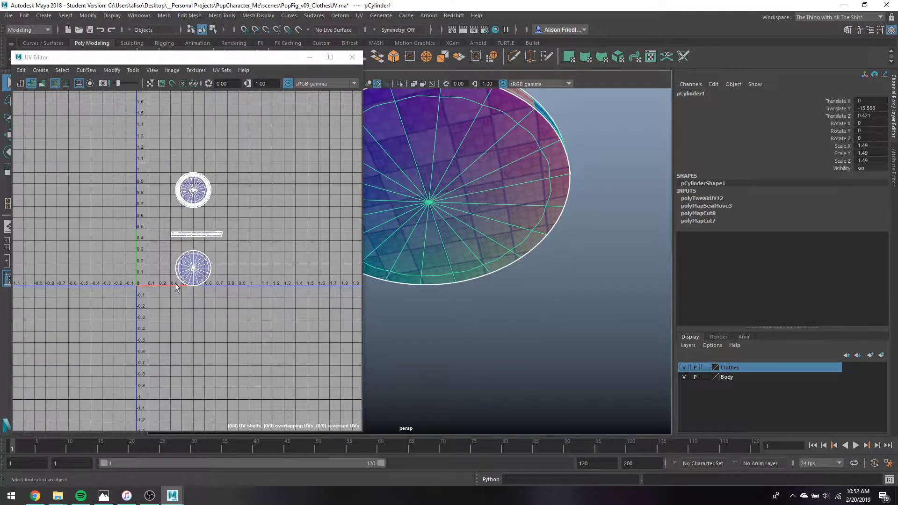
Scale the lower round UV shell of the base down uniformly and move it close to the left edge of the UV tile
{"action": "right_click_drag", "start_coordinate": [179, 268], "coordinate": [186, 244]}
{"action": "left_click", "coordinate": [184, 275]}
{"action": "key", "text": "r"}
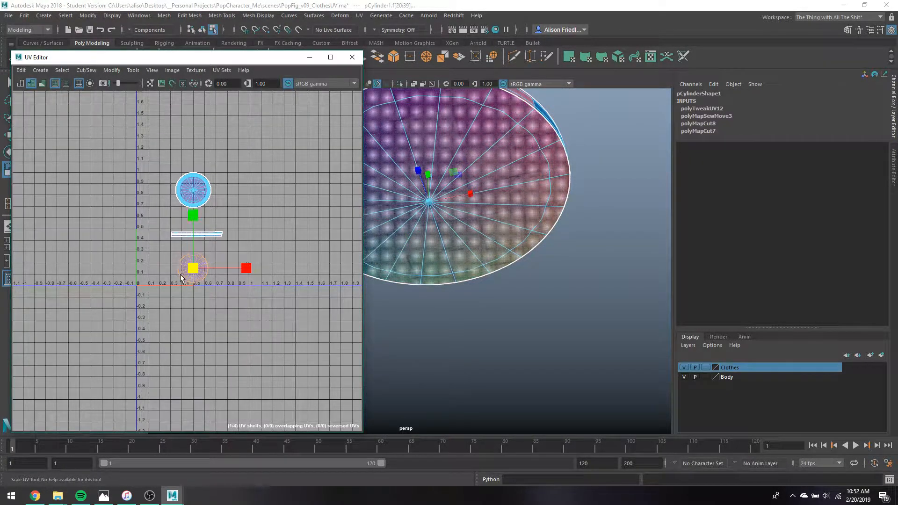
{"action": "key", "text": "w"}
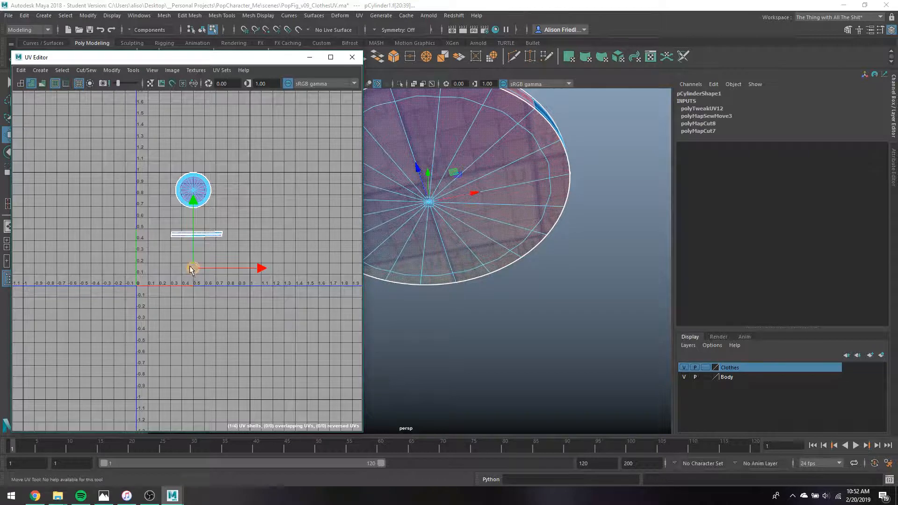
{"action": "left_click_drag", "start_coordinate": [195, 270], "coordinate": [152, 254]}
Select all four of the base's UV shells and move them together outside the UV tile, to the right of it
{"action": "left_click", "coordinate": [209, 235]}
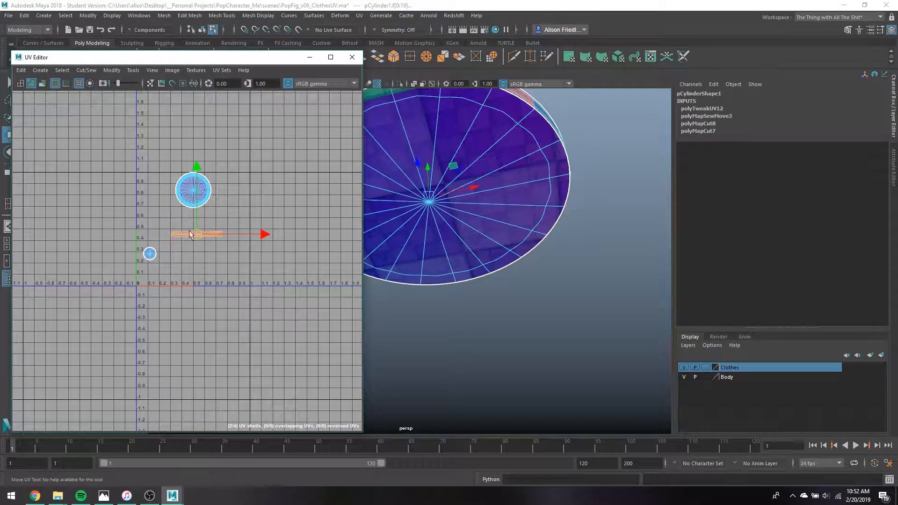
{"action": "left_click_drag", "start_coordinate": [209, 235], "coordinate": [335, 179]}
{"action": "key", "text": "q"}
{"action": "key", "text": "ctrl+shift+a"}
{"action": "key", "text": "w"}
Scale all the base's UV shells down uniformly so their checker size can be compared with the figure's clothes
{"action": "scroll", "coordinate": [537, 292], "scroll_direction": "down", "scroll_amount": 5}
{"action": "left_click_drag", "start_coordinate": [537, 293], "coordinate": [444, 338], "text": "alt"}
{"action": "left_click_drag", "start_coordinate": [487, 303], "coordinate": [574, 282], "text": "alt"}
{"action": "scroll", "coordinate": [529, 269], "scroll_direction": "up", "scroll_amount": 5}
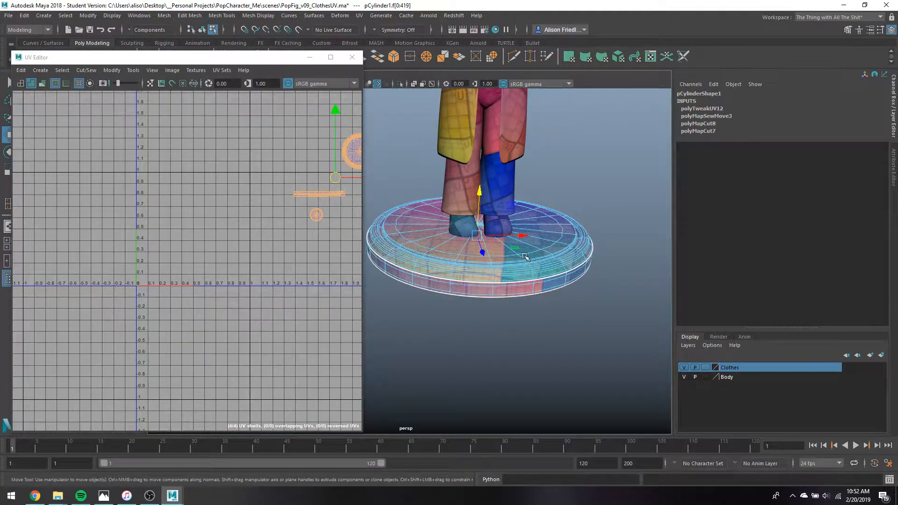
{"action": "middle_click_drag", "start_coordinate": [525, 255], "coordinate": [517, 281], "text": "alt"}
{"action": "key", "text": "r"}
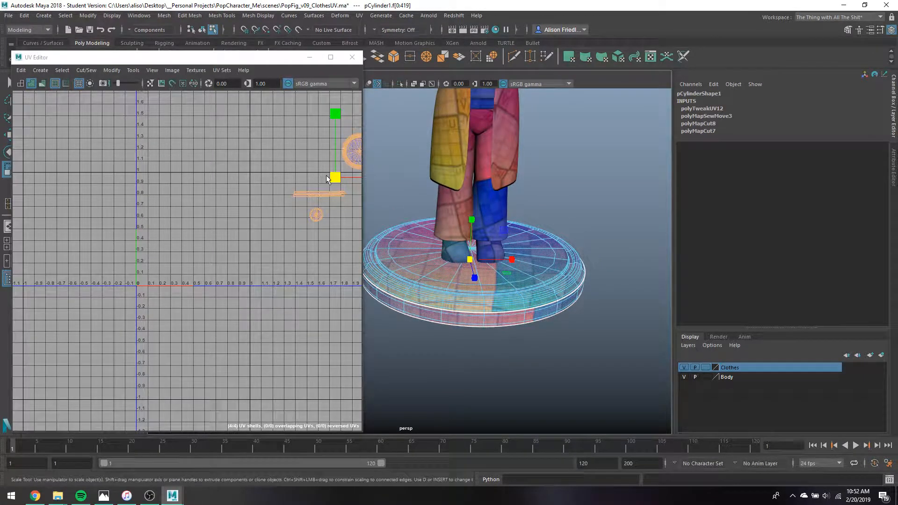
{"action": "left_click_drag", "start_coordinate": [327, 177], "coordinate": [301, 191]}
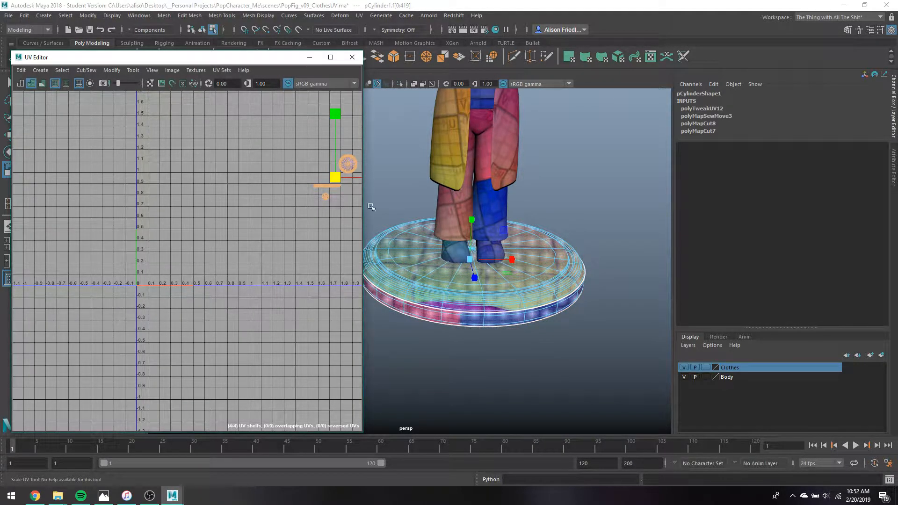
Return the base to object selection, view the whole figure with its checker pattern, and save the scene
{"action": "left_click", "coordinate": [463, 165]}
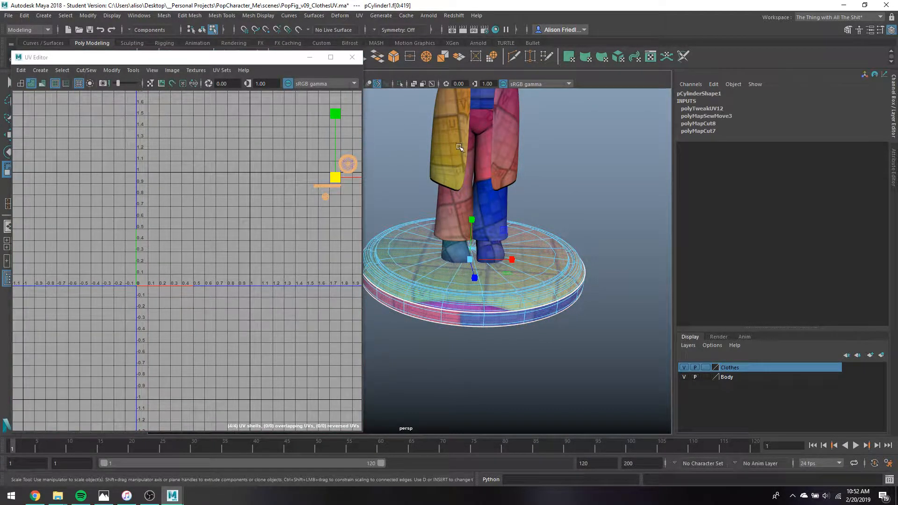
{"action": "key", "text": "F8"}
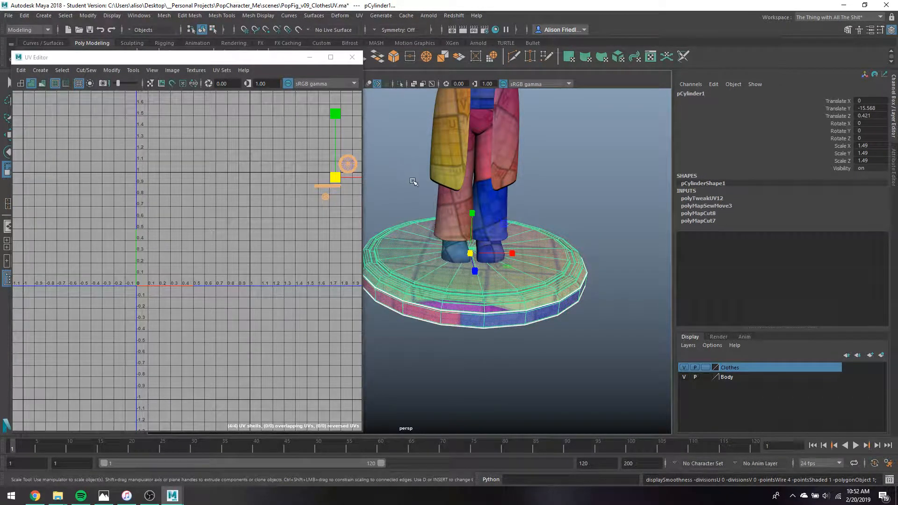
{"action": "right_click_drag", "start_coordinate": [453, 164], "coordinate": [489, 156]}
{"action": "right_click_drag", "start_coordinate": [548, 203], "coordinate": [506, 205], "text": "alt"}
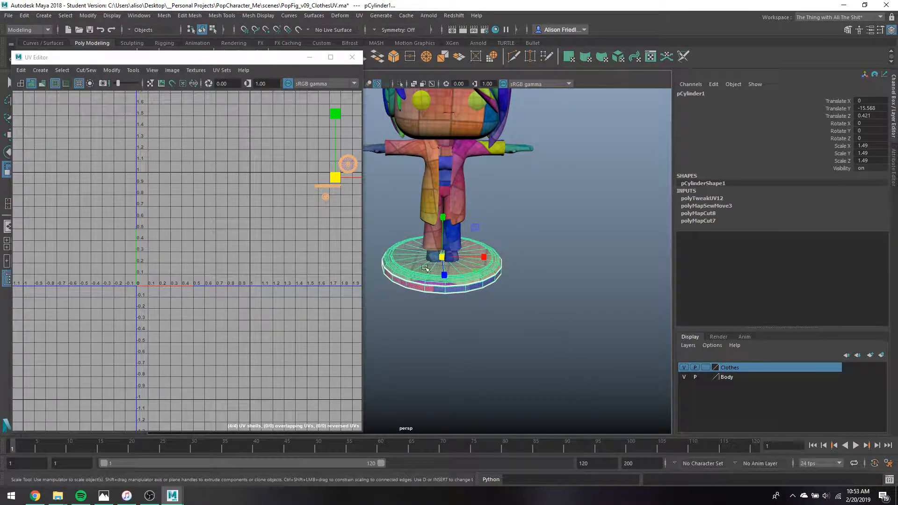
{"action": "middle_click_drag", "start_coordinate": [490, 199], "coordinate": [501, 253], "text": "alt"}
{"action": "right_click_drag", "start_coordinate": [488, 152], "coordinate": [517, 150]}
{"action": "key", "text": "ctrl+s"}
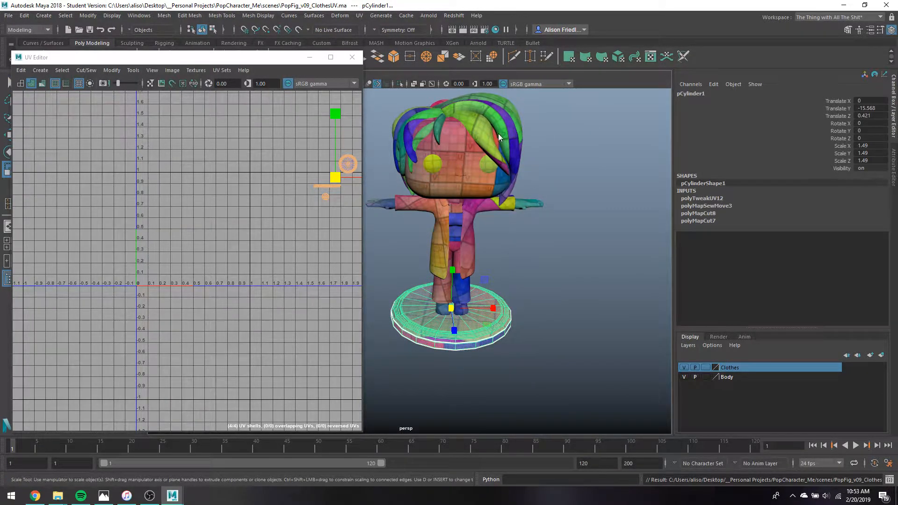
Select every mesh of the figure together with the base so that all their UV shells show in one layout
{"action": "mouse_move", "coordinate": [498, 136]}
{"action": "right_mouse_down"}
{"action": "mouse_move", "coordinate": [518, 121]}
{"action": "mouse_move", "coordinate": [404, 494]}
{"action": "right_mouse_up"}
{"action": "key", "text": "q"}
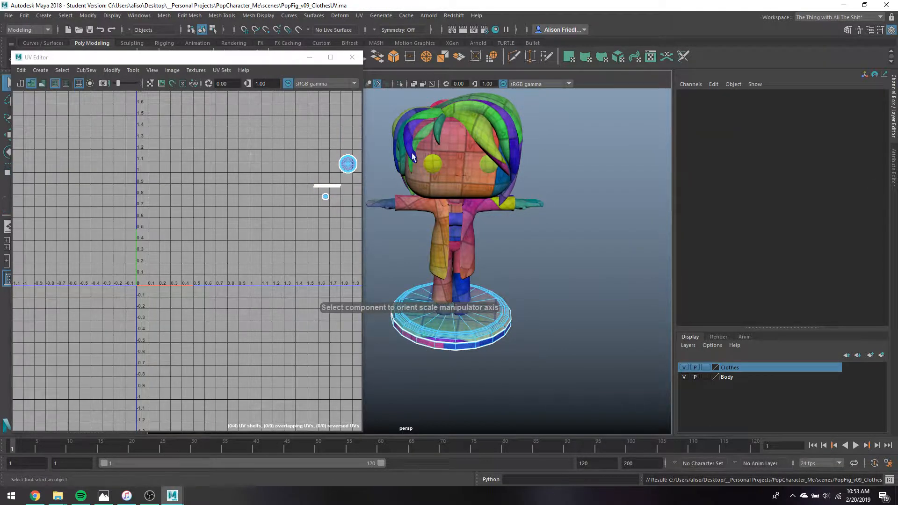
{"action": "right_click_drag", "start_coordinate": [348, 164], "coordinate": [364, 146]}
{"action": "right_click_drag", "start_coordinate": [455, 145], "coordinate": [478, 123]}
{"action": "left_click", "coordinate": [520, 135]}
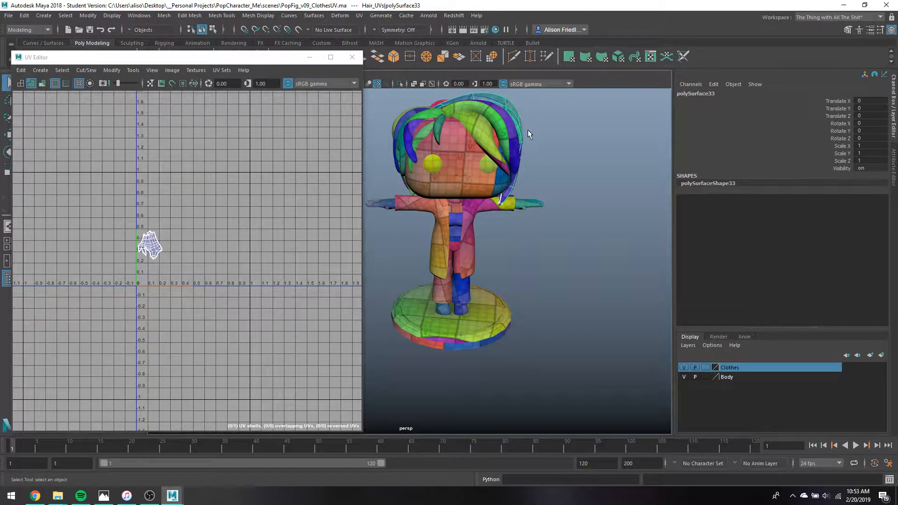
{"action": "left_click_drag", "start_coordinate": [564, 96], "coordinate": [376, 437]}
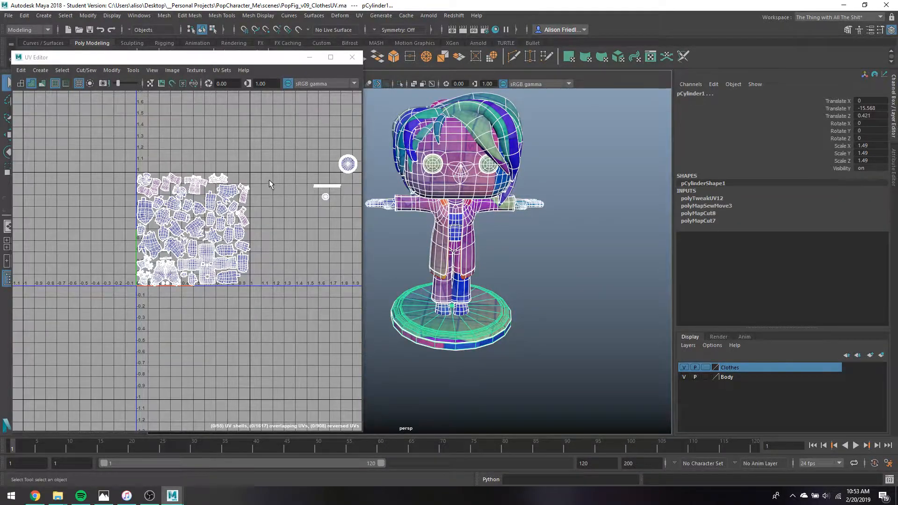
{"action": "scroll", "coordinate": [273, 176], "scroll_direction": "up", "scroll_amount": 6}
{"action": "middle_click_drag", "start_coordinate": [224, 248], "coordinate": [253, 233], "text": "alt"}
{"action": "scroll", "coordinate": [253, 231], "scroll_direction": "down", "scroll_amount": 3}
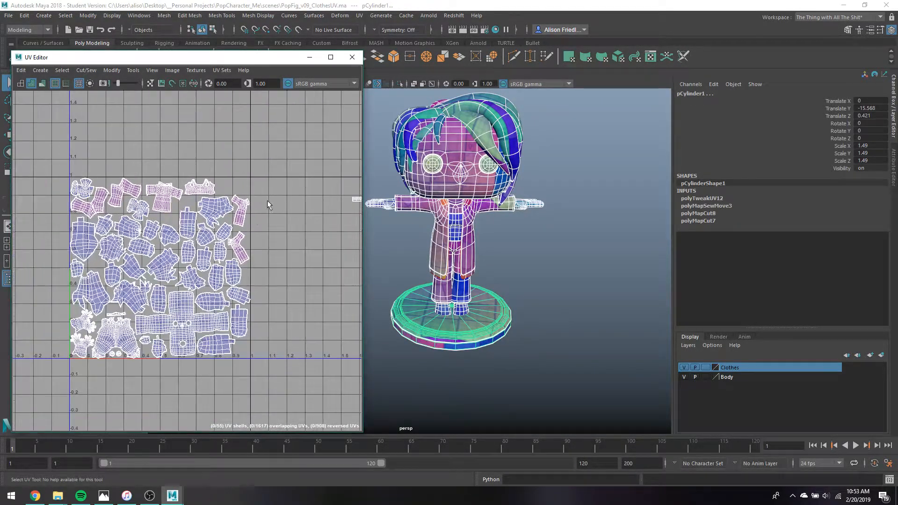
{"action": "middle_click_drag", "start_coordinate": [253, 195], "coordinate": [215, 172], "text": "alt"}
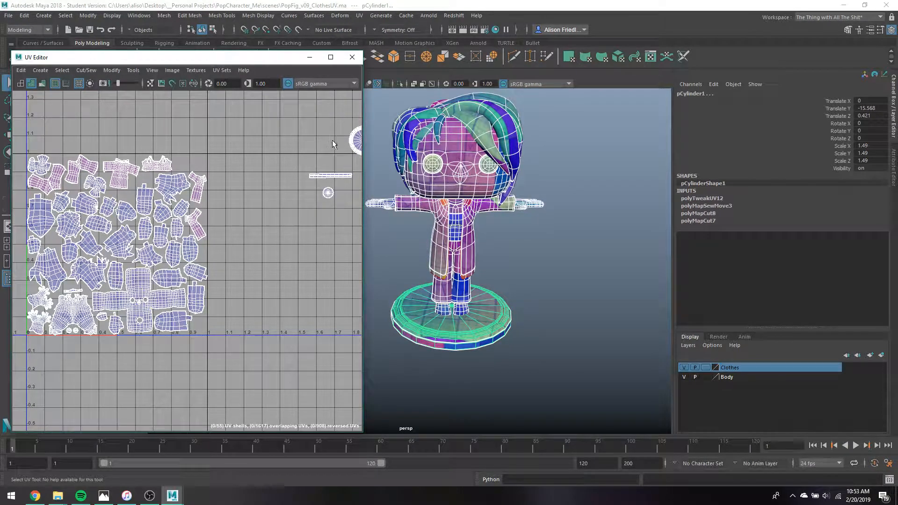
Select the base's four UV shells and move them horizontally until they sit just beside the figure's packed shells
{"action": "right_click_drag", "start_coordinate": [346, 139], "coordinate": [327, 128]}
{"action": "left_click_drag", "start_coordinate": [314, 122], "coordinate": [372, 227]}
{"action": "key", "text": "w"}
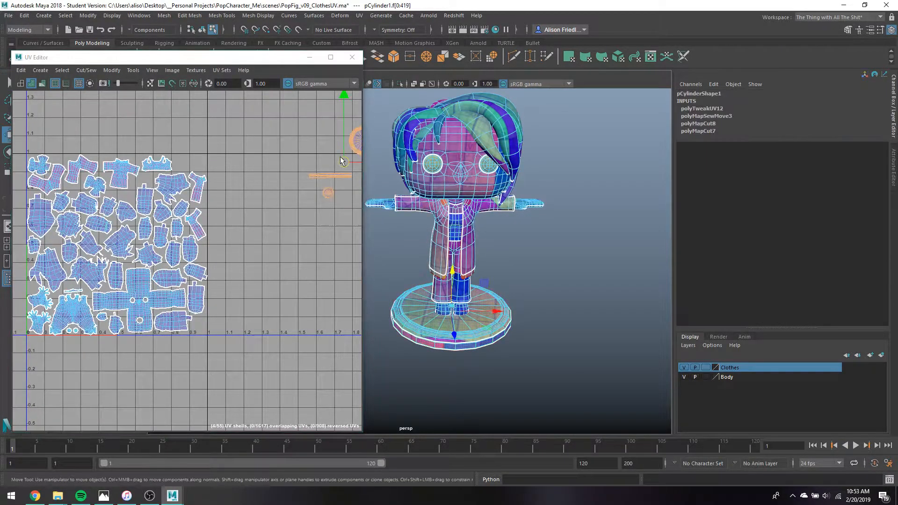
{"action": "left_click_drag", "start_coordinate": [343, 161], "coordinate": [238, 161]}
{"action": "scroll", "coordinate": [167, 176], "scroll_direction": "up", "scroll_amount": 3}
{"action": "middle_click_drag", "start_coordinate": [175, 196], "coordinate": [248, 179], "text": "alt"}
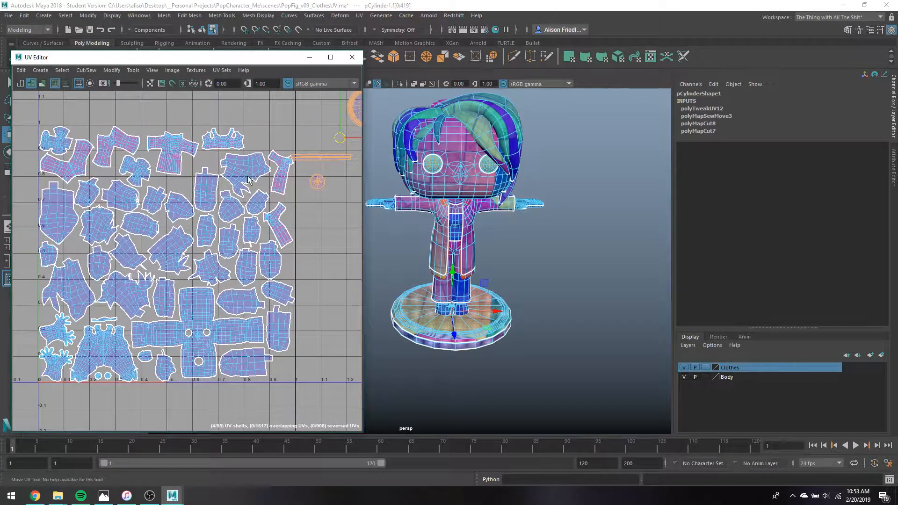
Move the base's small round shell into the free lower-right corner of the UV tile
{"action": "left_click", "coordinate": [316, 183]}
{"action": "left_click_drag", "start_coordinate": [317, 182], "coordinate": [290, 275]}
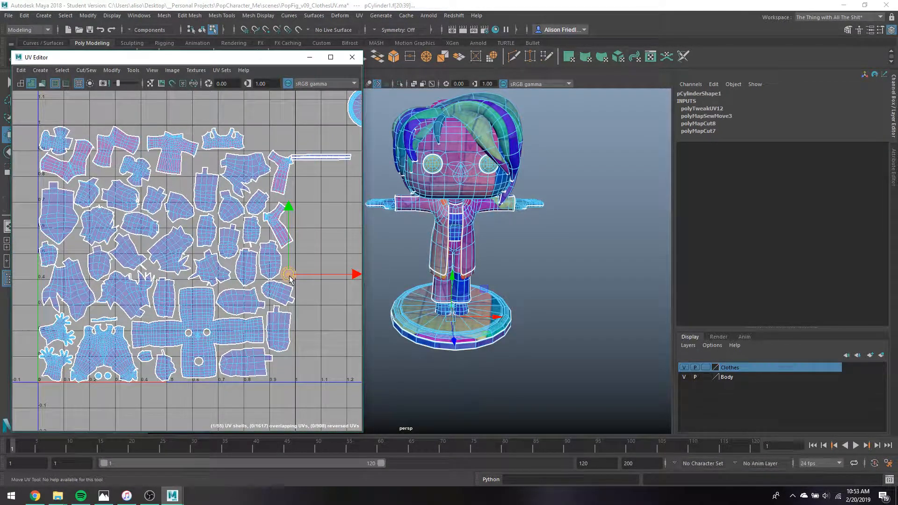
{"action": "left_click_drag", "start_coordinate": [296, 348], "coordinate": [286, 374]}
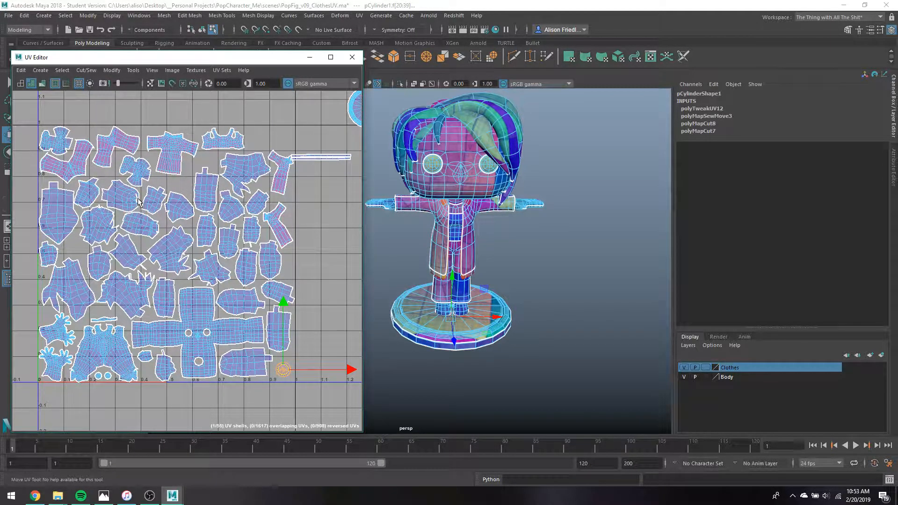
Move the body shell and its two small circles slightly up, and raise the thin strip shell above them
{"action": "scroll", "coordinate": [115, 341], "scroll_direction": "up", "scroll_amount": 3}
{"action": "middle_click_drag", "start_coordinate": [121, 336], "coordinate": [165, 299], "text": "alt"}
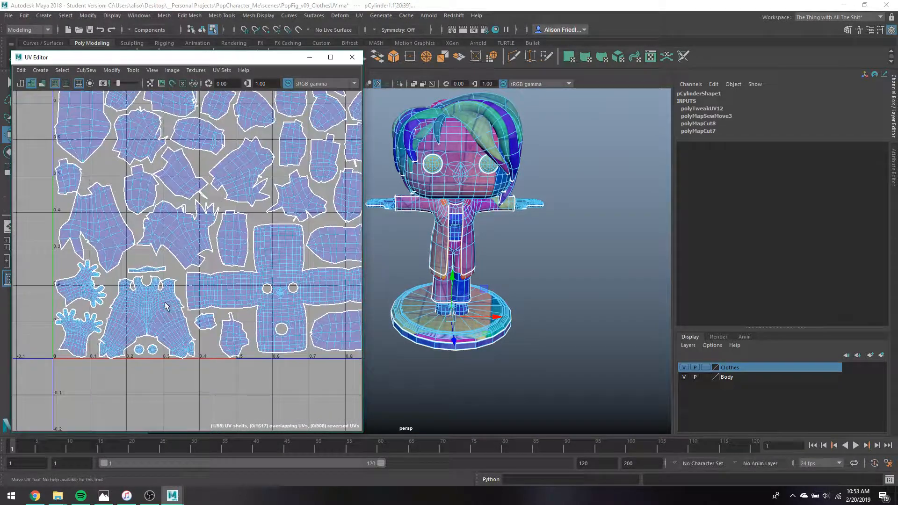
{"action": "left_click_drag", "start_coordinate": [156, 363], "coordinate": [146, 283]}
{"action": "left_click", "coordinate": [147, 261]}
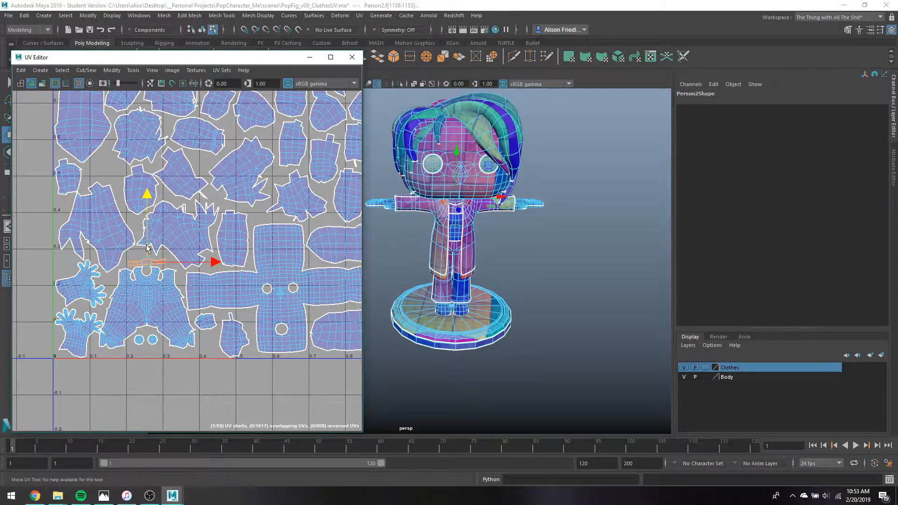
{"action": "scroll", "coordinate": [147, 247], "scroll_direction": "up", "scroll_amount": 5}
Move the two small circle shells from under the body shell into the gap beside its lower-right corner
{"action": "key", "text": "e"}
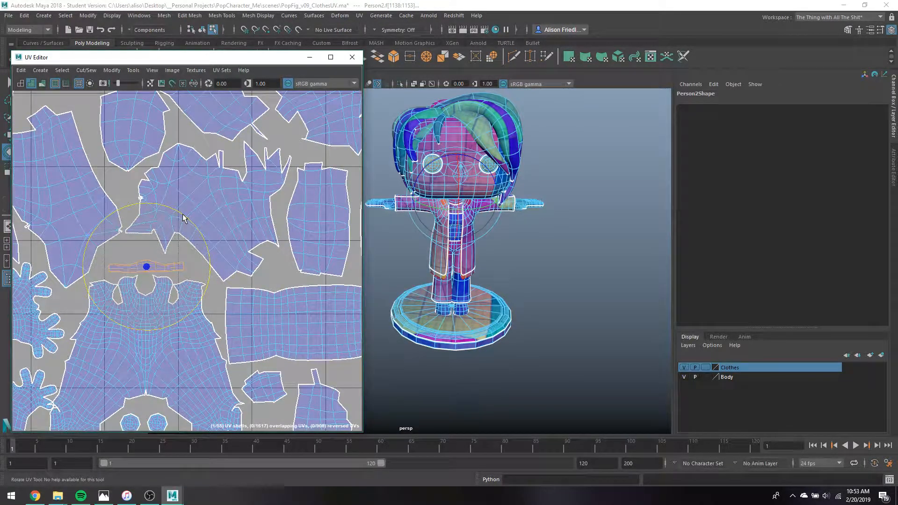
{"action": "middle_click_drag", "start_coordinate": [147, 358], "coordinate": [147, 286], "text": "alt"}
{"action": "key", "text": "q"}
{"action": "left_click_drag", "start_coordinate": [114, 338], "coordinate": [238, 355]}
{"action": "scroll", "coordinate": [159, 363], "scroll_direction": "down", "scroll_amount": 3}
{"action": "key", "text": "w"}
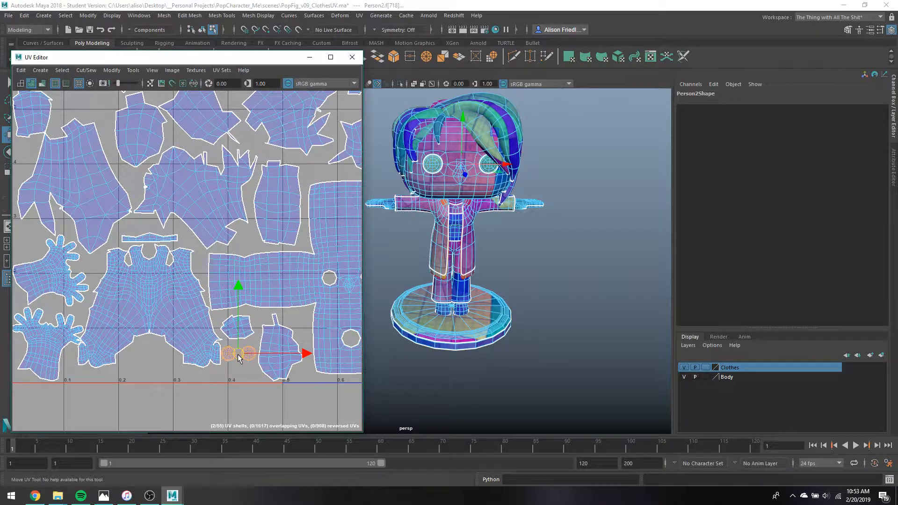
Try rotating the lower hand shell so its fingers point down in the corner of the UV tile
{"action": "middle_click_drag", "start_coordinate": [89, 367], "coordinate": [147, 347], "text": "alt"}
{"action": "left_click", "coordinate": [114, 316]}
{"action": "key", "text": "e"}
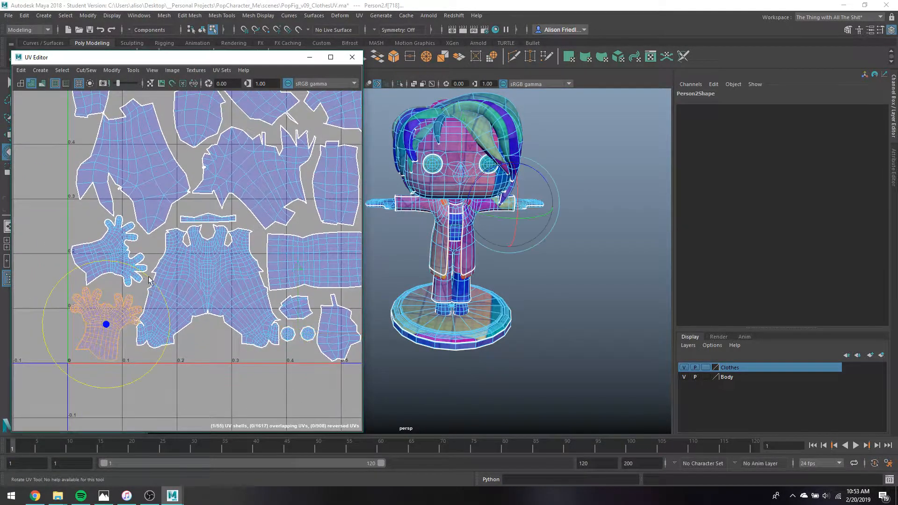
{"action": "left_click_drag", "start_coordinate": [142, 278], "coordinate": [64, 371]}
{"action": "key", "text": "w"}
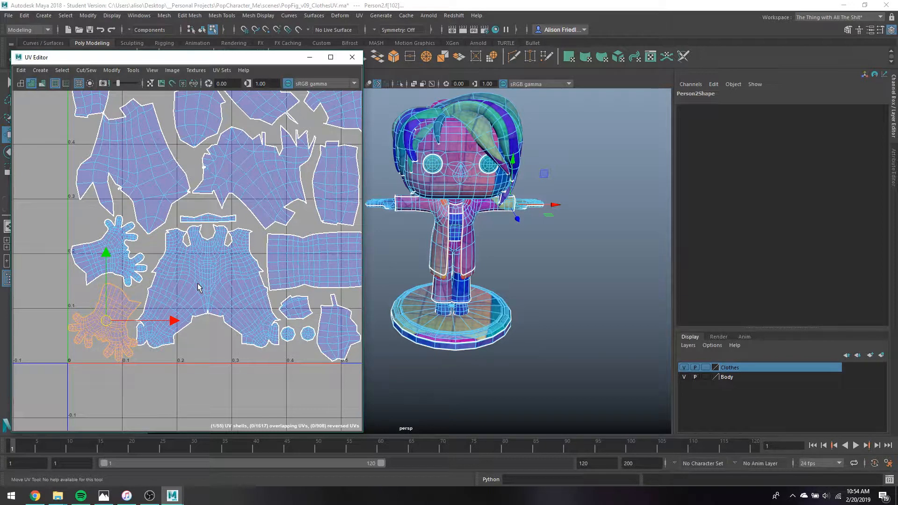
Select the cross-shaped head shell, the body shell and the thin strip, and shift them slightly to the right together
{"action": "middle_click_drag", "start_coordinate": [198, 287], "coordinate": [52, 287], "text": "alt"}
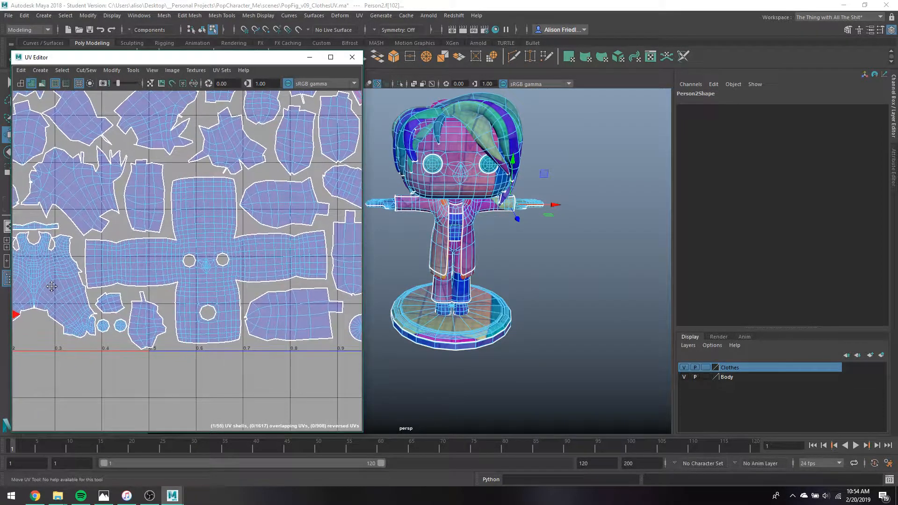
{"action": "left_click", "coordinate": [93, 278]}
{"action": "left_click", "coordinate": [73, 286], "text": "shift"}
{"action": "left_click", "coordinate": [50, 226], "text": "shift"}
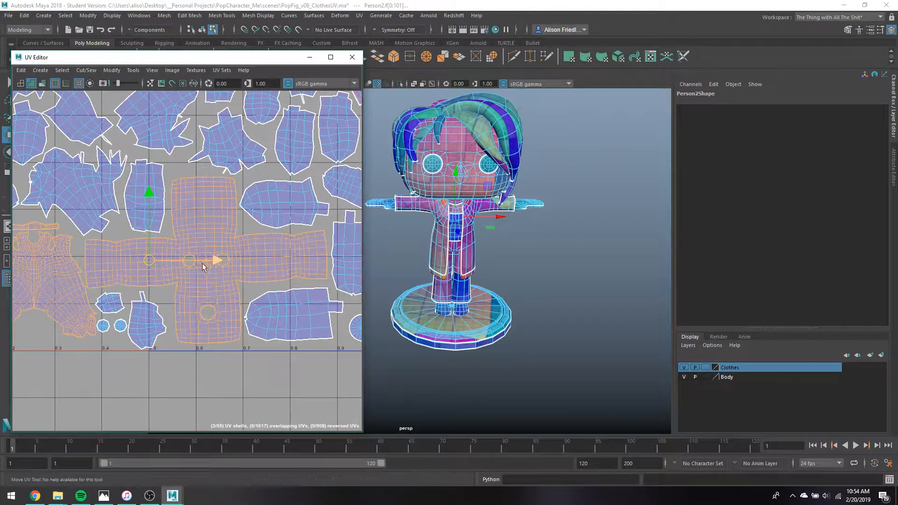
{"action": "left_click_drag", "start_coordinate": [215, 263], "coordinate": [218, 263]}
Shift the three hair shells to the right of the head shell slightly further right, closer to the tile's edge
{"action": "left_click", "coordinate": [297, 206]}
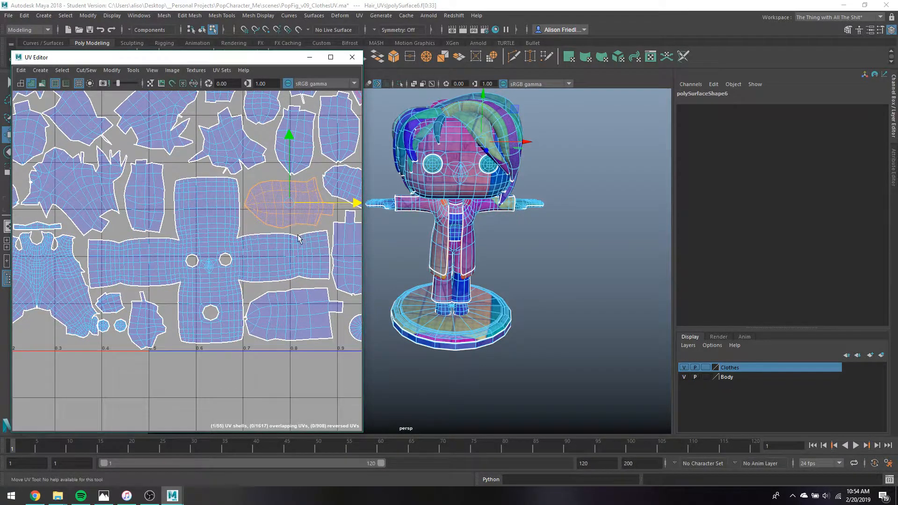
{"action": "middle_click_drag", "start_coordinate": [298, 239], "coordinate": [204, 185], "text": "alt"}
{"action": "left_click", "coordinate": [210, 190]}
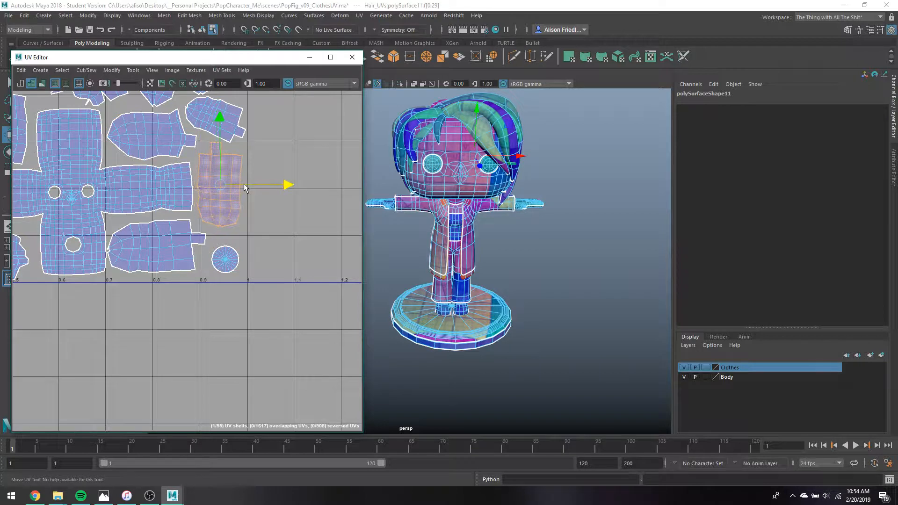
{"action": "left_click", "coordinate": [185, 237]}
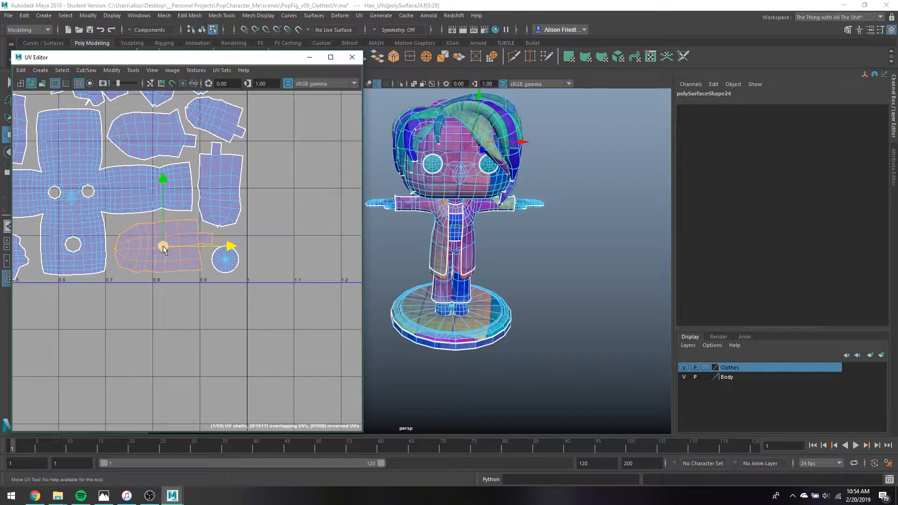
{"action": "middle_click_drag", "start_coordinate": [163, 250], "coordinate": [210, 294], "text": "alt"}
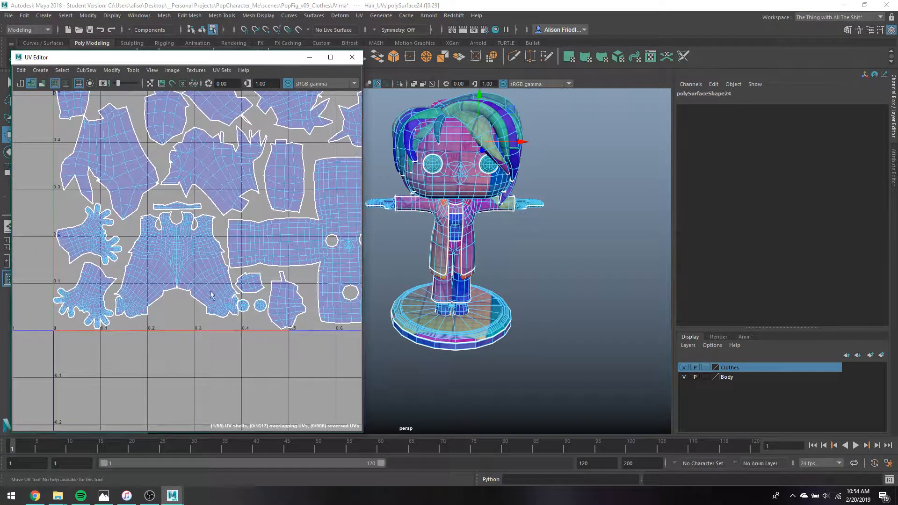
Rotate the lower hand shell so its fingers point up and place it just below the other hand shell
{"action": "left_click", "coordinate": [99, 292]}
{"action": "scroll", "coordinate": [130, 273], "scroll_direction": "up", "scroll_amount": 3}
{"action": "key", "text": "e"}
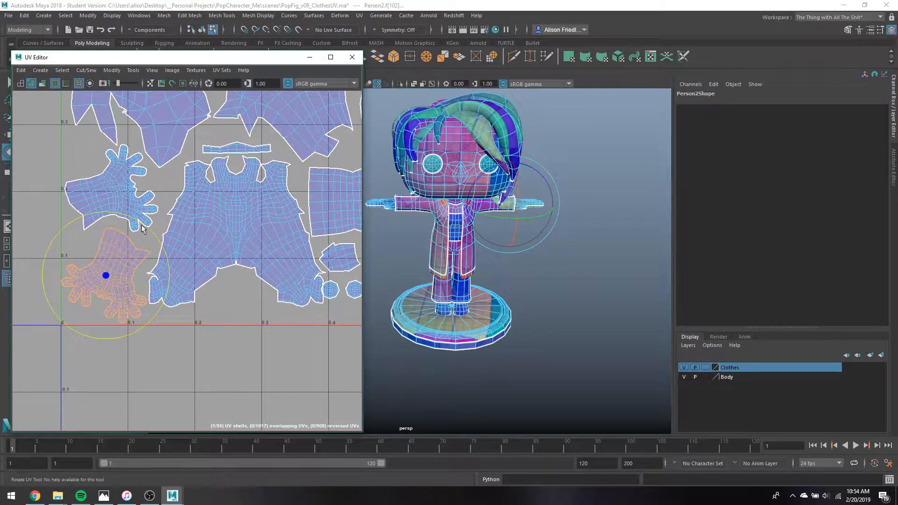
{"action": "left_click_drag", "start_coordinate": [156, 271], "coordinate": [113, 268]}
{"action": "key", "text": "w"}
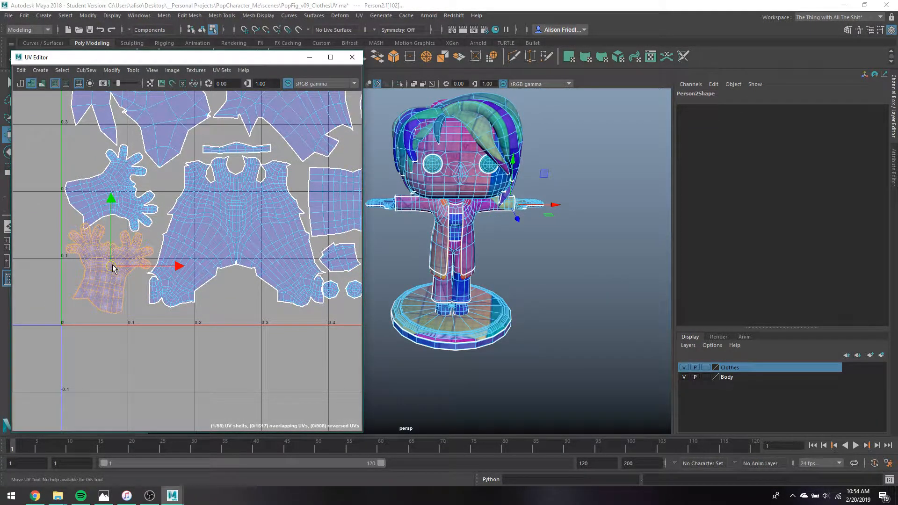
Try rotating the upper hand shell so its fingers face the tile's left edge, just above the other hand shell
{"action": "left_click", "coordinate": [111, 193]}
{"action": "key", "text": "e"}
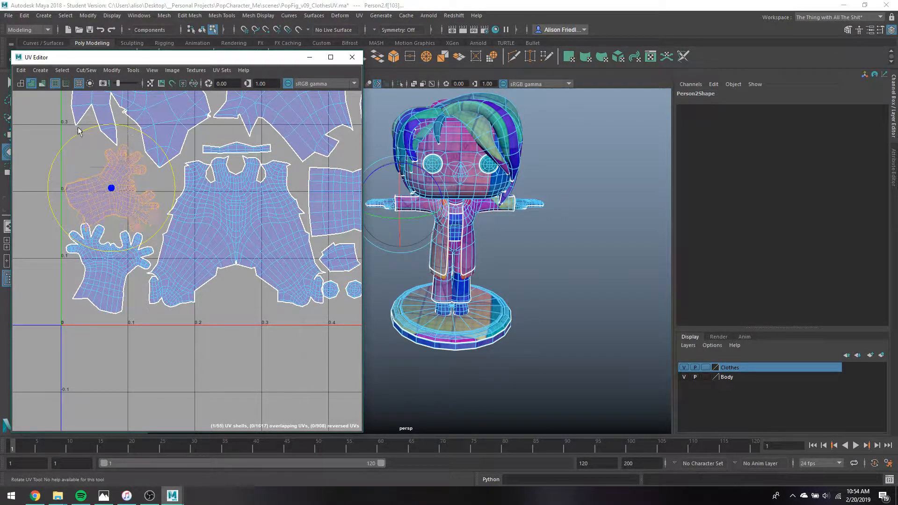
{"action": "left_click_drag", "start_coordinate": [140, 202], "coordinate": [101, 198]}
{"action": "key", "text": "w"}
{"action": "key", "text": "e"}
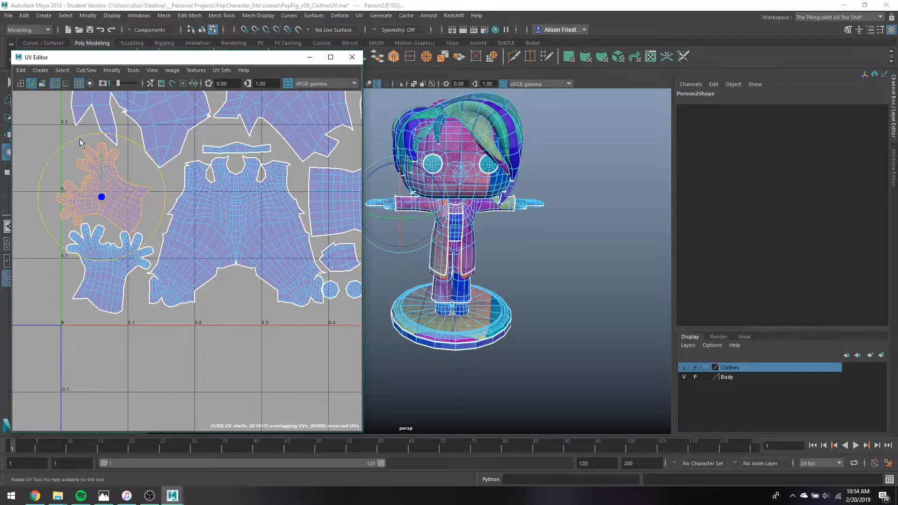
{"action": "left_click_drag", "start_coordinate": [70, 150], "coordinate": [69, 149]}
{"action": "key", "text": "w"}
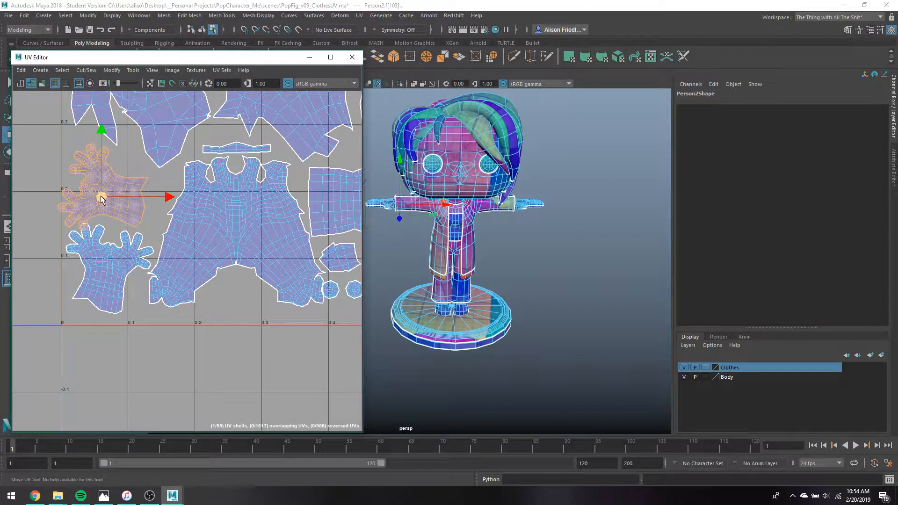
{"action": "left_click_drag", "start_coordinate": [102, 192], "coordinate": [102, 188]}
{"action": "middle_click_drag", "start_coordinate": [109, 193], "coordinate": [111, 345], "text": "alt"}
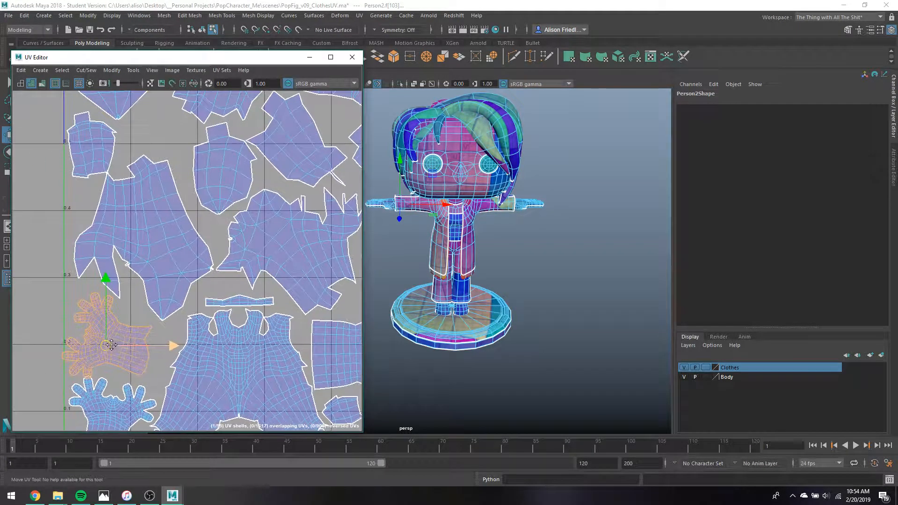
Move the small hair shell above the large pointed hair shell out past the UV tile's left edge
{"action": "left_click", "coordinate": [142, 203]}
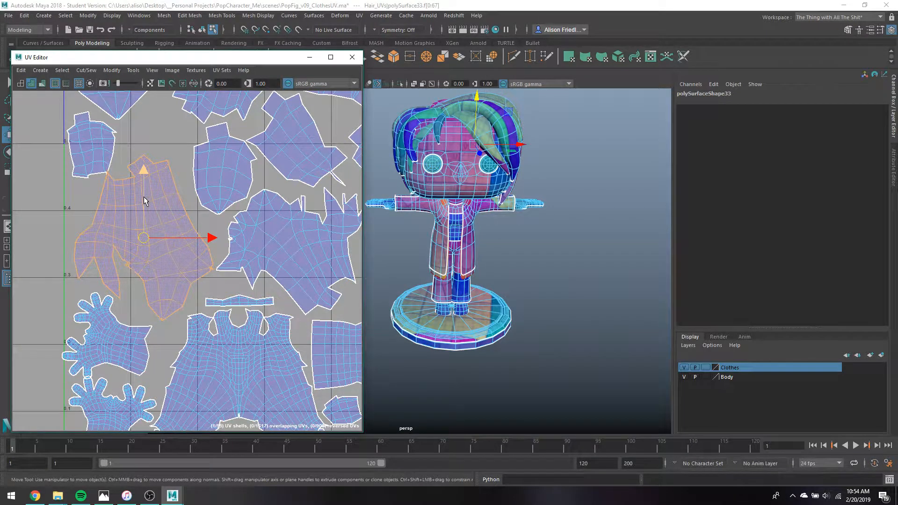
{"action": "left_click", "coordinate": [106, 330]}
{"action": "left_click", "coordinate": [92, 153]}
{"action": "left_click_drag", "start_coordinate": [93, 150], "coordinate": [28, 249]}
Rotate the large pointed hair shell and fit it between the tile's left edge and the neighbouring narrow hair shell
{"action": "left_click", "coordinate": [166, 178]}
{"action": "key", "text": "e"}
{"action": "left_click_drag", "start_coordinate": [166, 178], "coordinate": [168, 282]}
{"action": "key", "text": "w"}
{"action": "left_click_drag", "start_coordinate": [140, 232], "coordinate": [137, 190]}
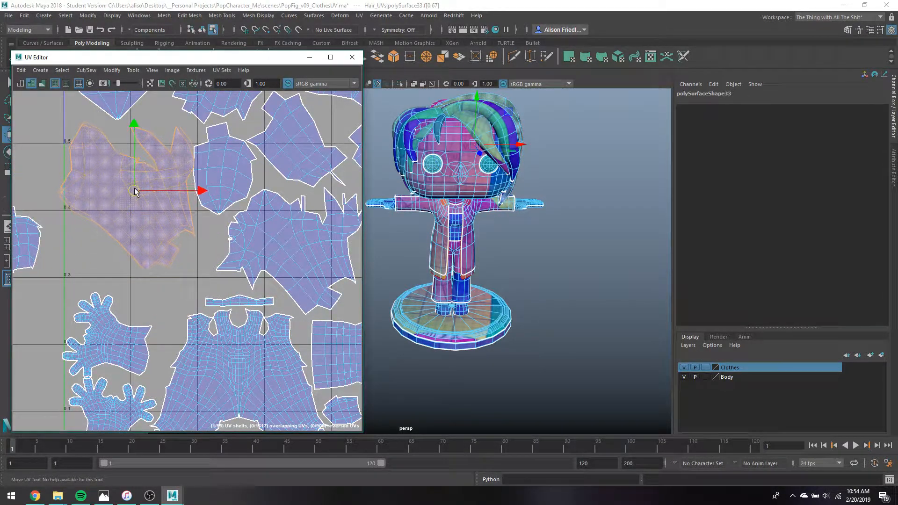
{"action": "key", "text": "e"}
{"action": "left_click_drag", "start_coordinate": [174, 144], "coordinate": [140, 187]}
{"action": "key", "text": "w"}
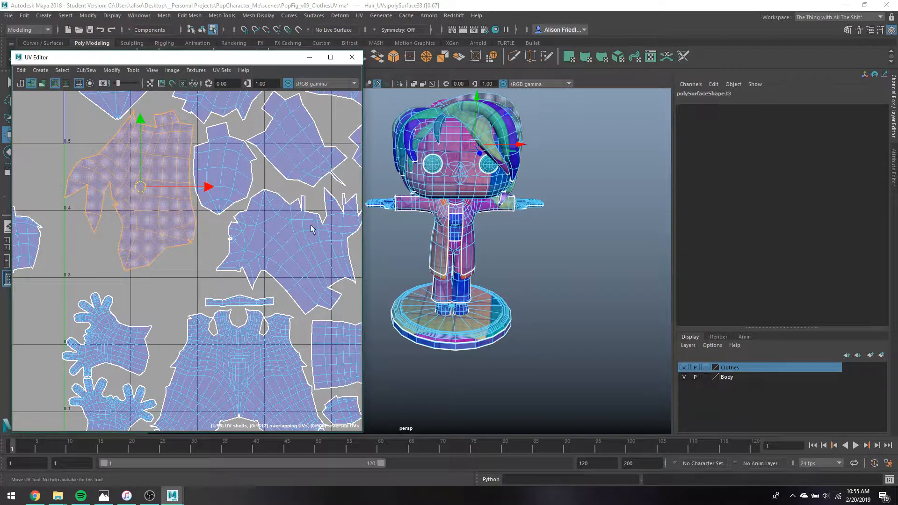
Nudge the narrow hair shell slightly down and closer to the large pointed hair shell
{"action": "left_click", "coordinate": [229, 172]}
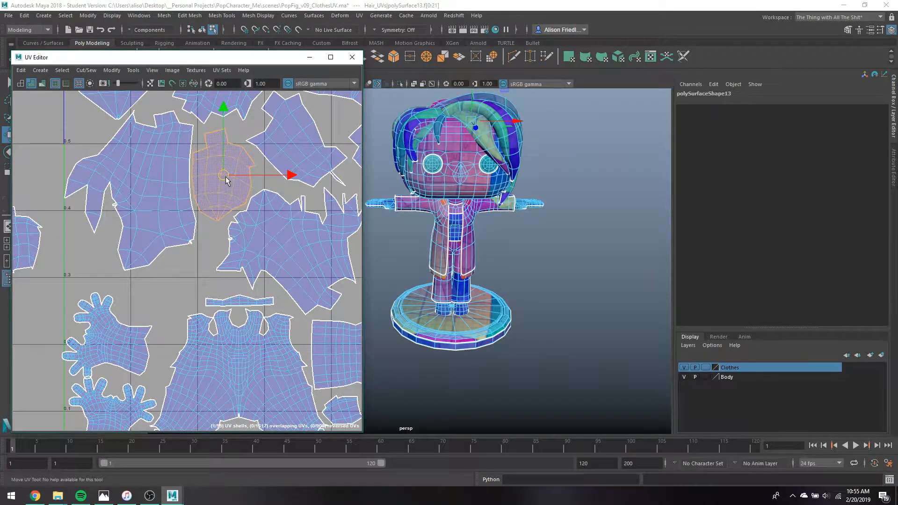
{"action": "key", "text": "q"}
{"action": "left_click", "coordinate": [6, 248]}
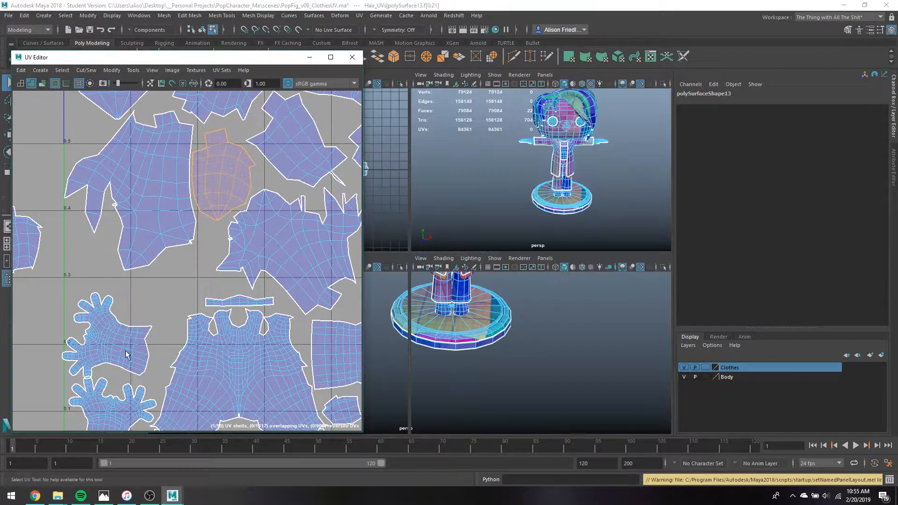
{"action": "key", "text": "ctrl+z"}
{"action": "key", "text": "q"}
Rotate the upper hand shell so its fingers face the body shell and place it directly above the lower hand shell
{"action": "left_click", "coordinate": [120, 340]}
{"action": "mouse_move", "coordinate": [120, 339]}
{"action": "middle_mouse_down", "text": "alt"}
{"action": "mouse_move", "coordinate": [184, 311]}
{"action": "mouse_move", "coordinate": [179, 321]}
{"action": "middle_mouse_up", "text": "alt"}
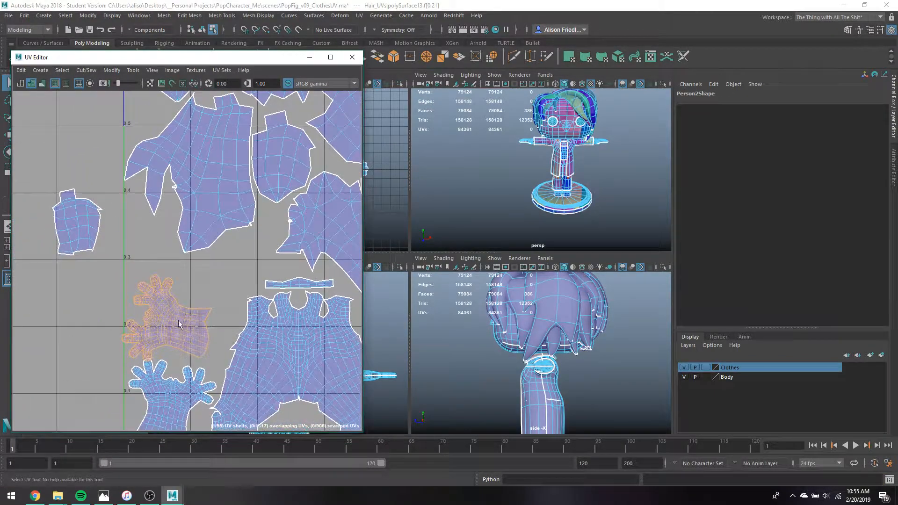
{"action": "key", "text": "w"}
{"action": "left_click_drag", "start_coordinate": [176, 310], "coordinate": [185, 300]}
{"action": "middle_click_drag", "start_coordinate": [186, 353], "coordinate": [180, 314], "text": "alt"}
{"action": "key", "text": "e"}
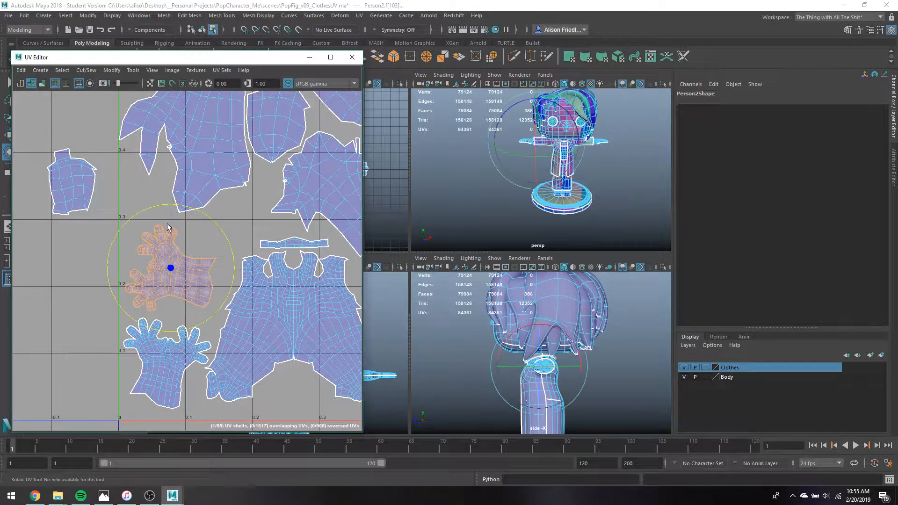
{"action": "left_click_drag", "start_coordinate": [138, 215], "coordinate": [197, 318]}
{"action": "key", "text": "w"}
{"action": "left_click_drag", "start_coordinate": [169, 271], "coordinate": [192, 282]}
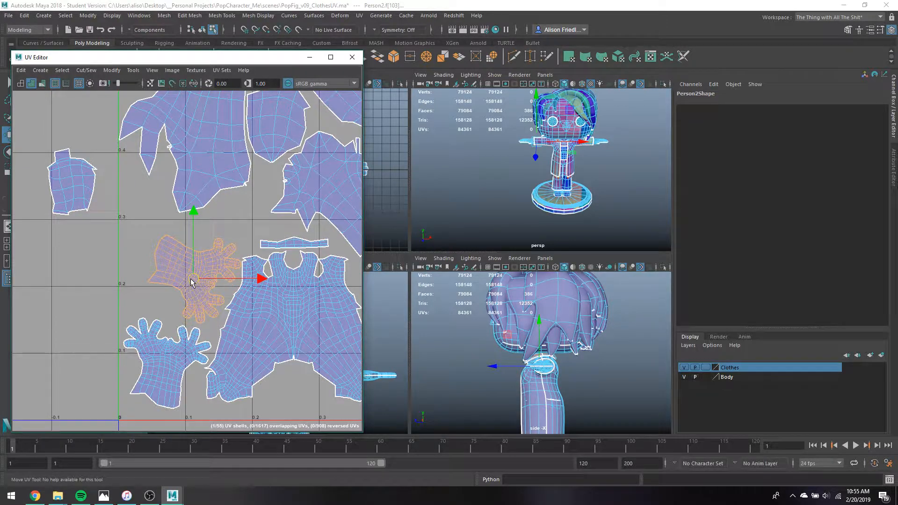
{"action": "key", "text": "e"}
{"action": "left_click_drag", "start_coordinate": [151, 231], "coordinate": [150, 237]}
{"action": "key", "text": "w"}
{"action": "left_click_drag", "start_coordinate": [191, 285], "coordinate": [167, 285]}
Bring the small hair shell back into the tile, rotated sideways, between the large pointed hair shell and the thin strip
{"action": "left_click", "coordinate": [83, 194]}
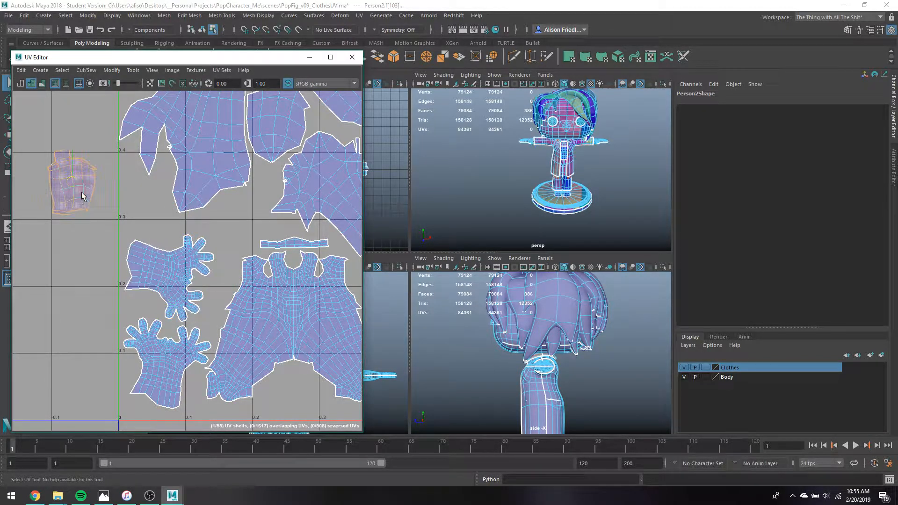
{"action": "left_click_drag", "start_coordinate": [79, 182], "coordinate": [244, 217]}
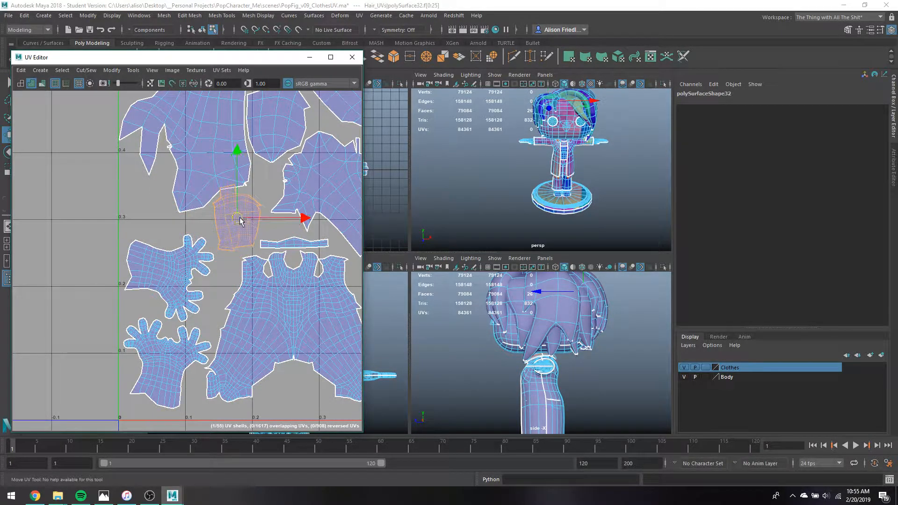
{"action": "key", "text": "e"}
{"action": "left_click_drag", "start_coordinate": [279, 178], "coordinate": [239, 221]}
{"action": "key", "text": "w"}
{"action": "scroll", "coordinate": [243, 245], "scroll_direction": "down", "scroll_amount": 3}
{"action": "middle_click_drag", "start_coordinate": [248, 294], "coordinate": [150, 302], "text": "alt"}
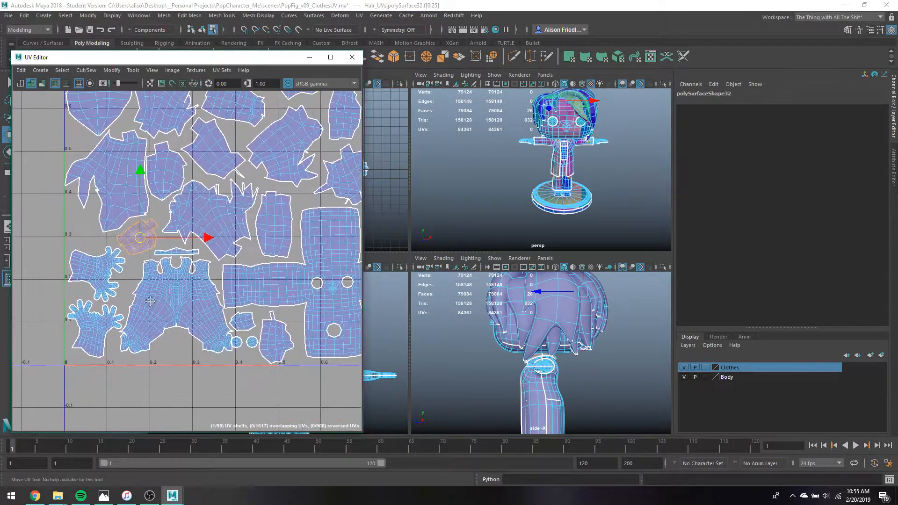
Move the base's two long strip shells into the UV tile, along its bottom edge beneath the body shell
{"action": "scroll", "coordinate": [187, 300], "scroll_direction": "down", "scroll_amount": 3}
{"action": "middle_click_drag", "start_coordinate": [290, 169], "coordinate": [80, 284], "text": "alt"}
{"action": "left_click", "coordinate": [214, 214]}
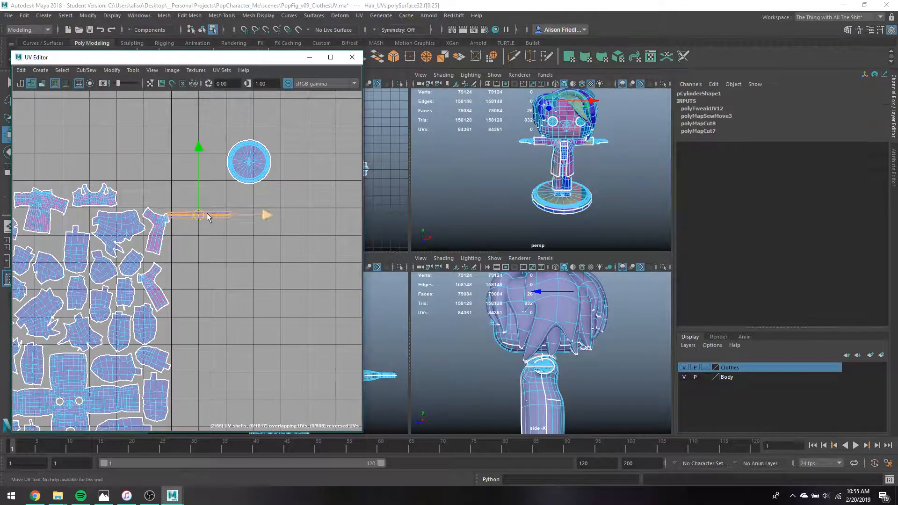
{"action": "left_click_drag", "start_coordinate": [213, 215], "coordinate": [88, 364]}
{"action": "middle_click_drag", "start_coordinate": [167, 296], "coordinate": [284, 173], "text": "alt"}
{"action": "scroll", "coordinate": [285, 172], "scroll_direction": "down", "scroll_amount": 1}
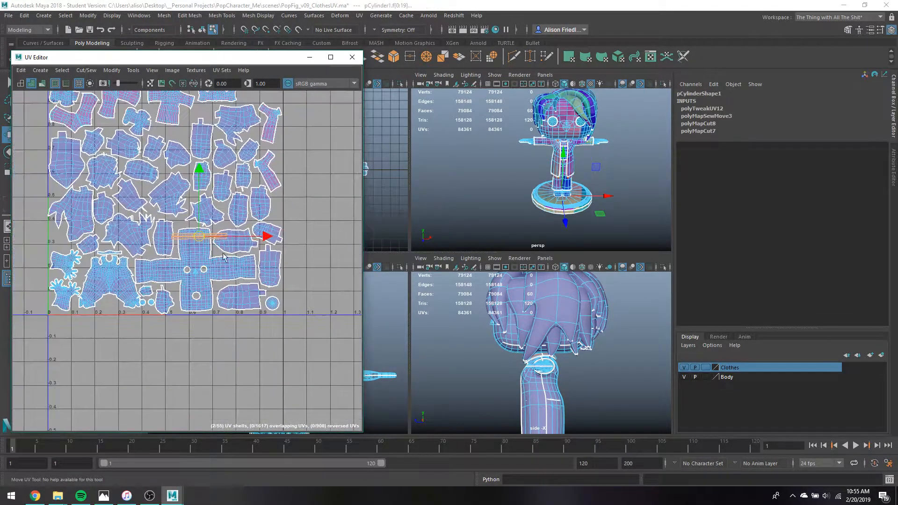
{"action": "scroll", "coordinate": [216, 273], "scroll_direction": "up", "scroll_amount": 2}
{"action": "middle_click_drag", "start_coordinate": [216, 273], "coordinate": [302, 221], "text": "alt"}
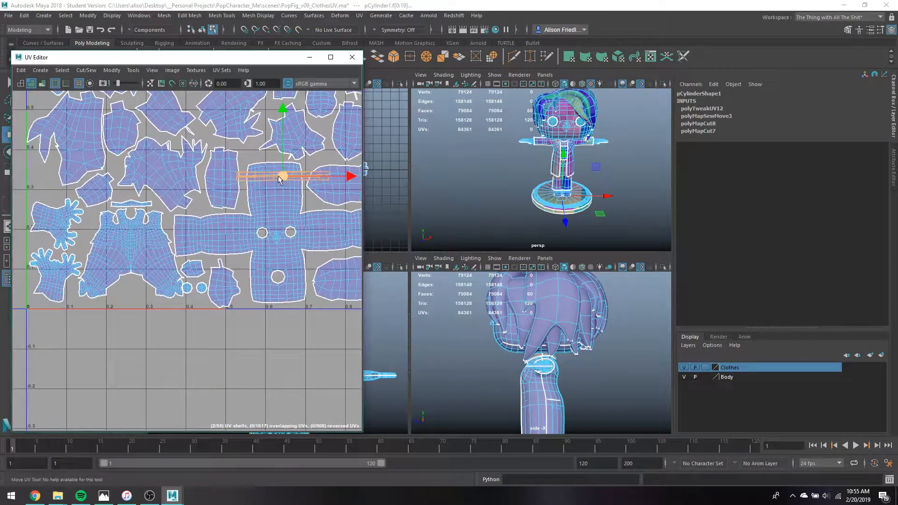
{"action": "left_click_drag", "start_coordinate": [279, 178], "coordinate": [131, 306]}
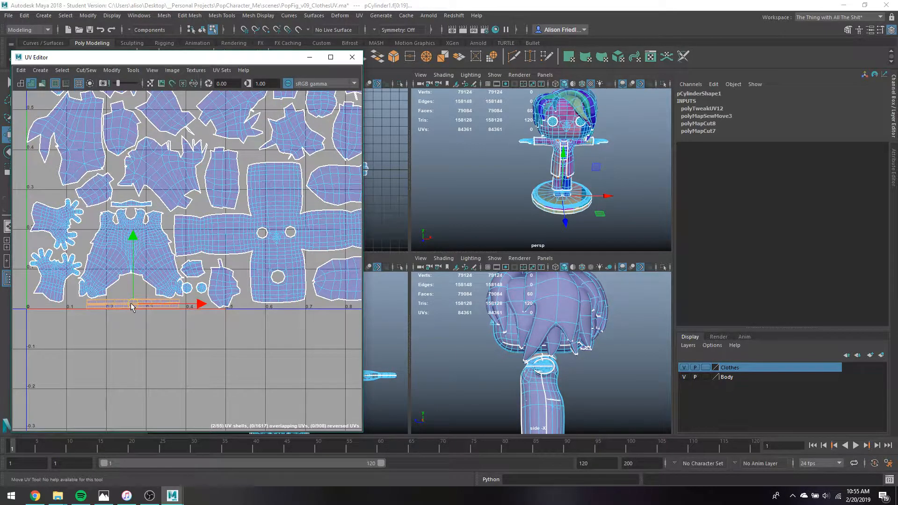
{"action": "scroll", "coordinate": [132, 306], "scroll_direction": "up", "scroll_amount": 2}
{"action": "middle_click_drag", "start_coordinate": [162, 333], "coordinate": [177, 298], "text": "alt"}
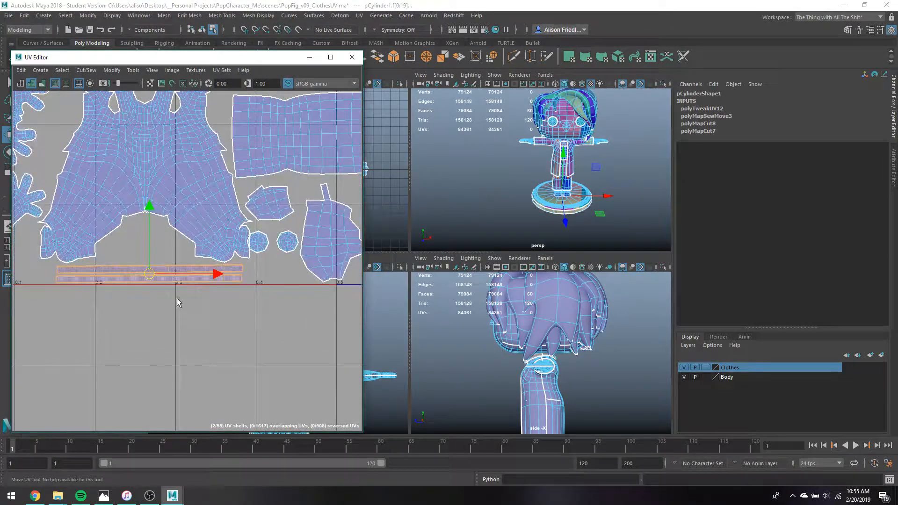
{"action": "middle_click_drag", "start_coordinate": [180, 138], "coordinate": [199, 211], "text": "alt"}
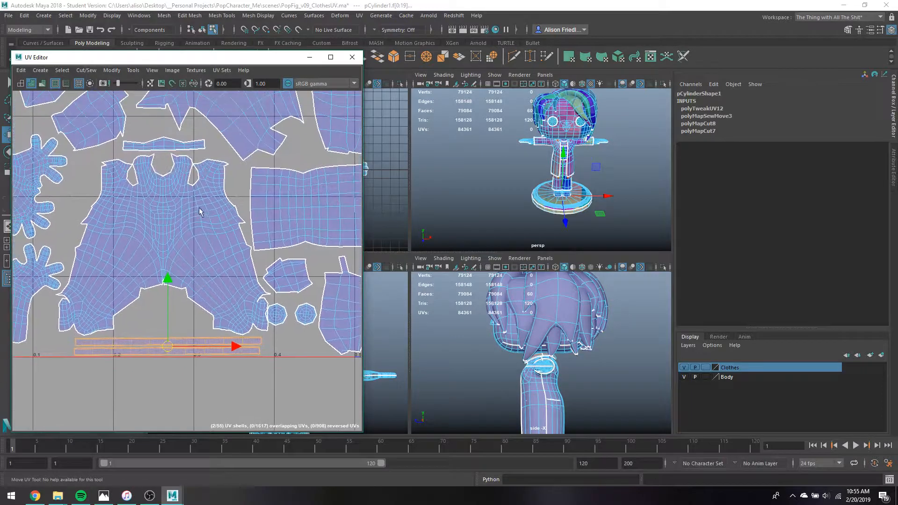
Nudge the body shell slightly up and move the two small octagonal shells into the gap between its legs
{"action": "left_click", "coordinate": [192, 192]}
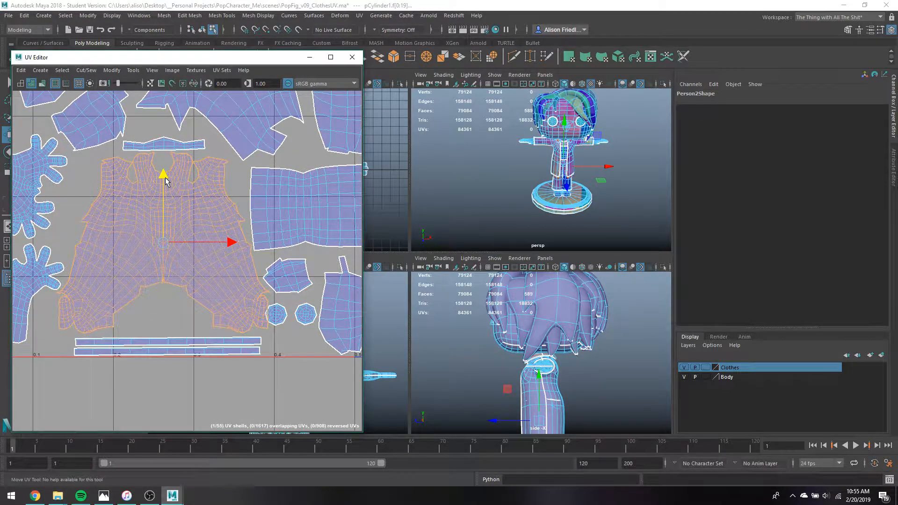
{"action": "key", "text": "q"}
{"action": "left_click_drag", "start_coordinate": [278, 307], "coordinate": [161, 309]}
{"action": "key", "text": "w"}
{"action": "middle_click_drag", "start_coordinate": [212, 215], "coordinate": [341, 246], "text": "alt"}
{"action": "left_click", "coordinate": [147, 307]}
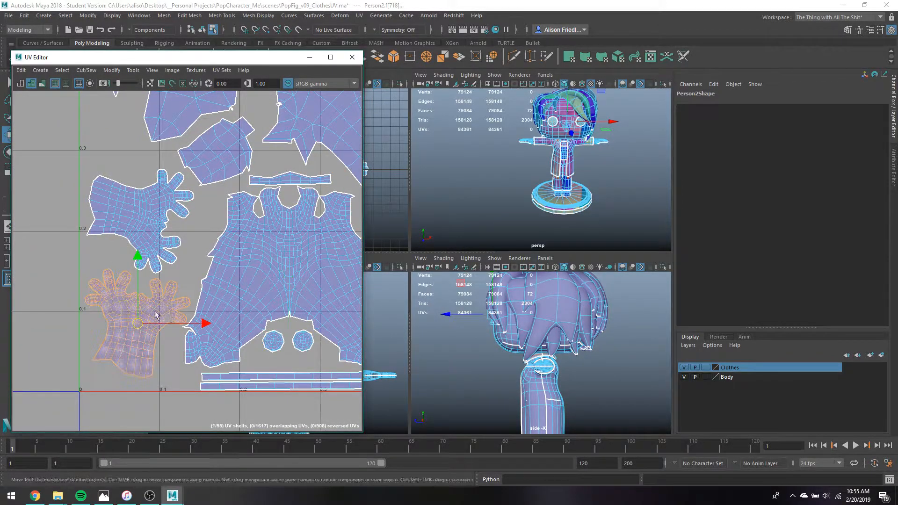
Move the base's round disc shell into the UV tile, over the T-shaped clothing shell in the top row
{"action": "scroll", "coordinate": [190, 311], "scroll_direction": "down", "scroll_amount": 8}
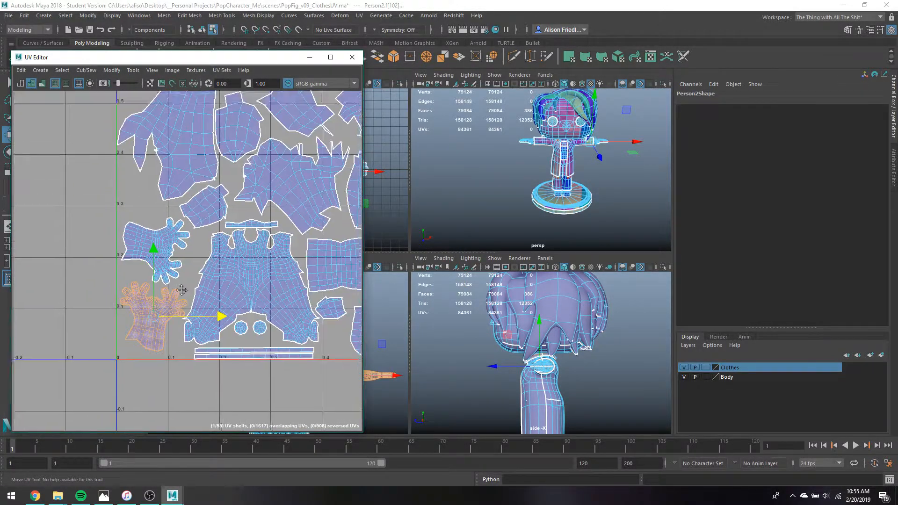
{"action": "scroll", "coordinate": [246, 251], "scroll_direction": "up", "scroll_amount": 2}
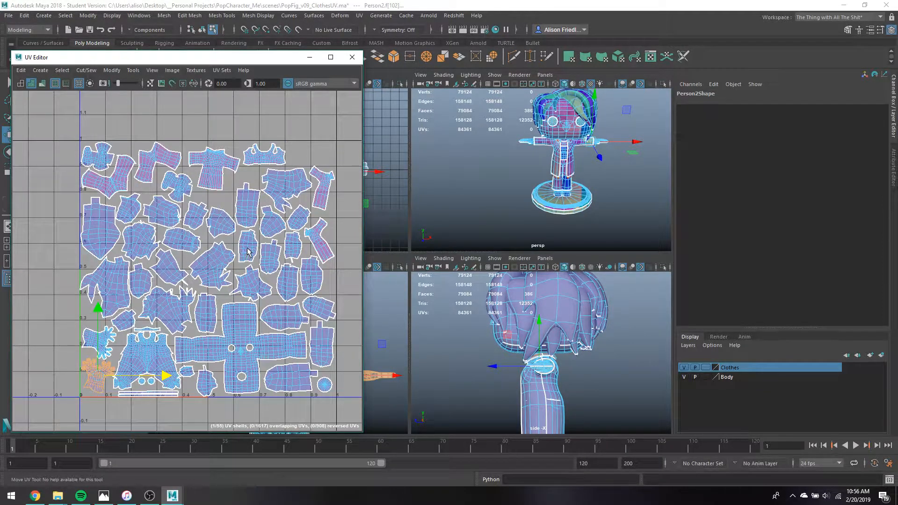
{"action": "middle_click_drag", "start_coordinate": [326, 149], "coordinate": [216, 173], "text": "alt"}
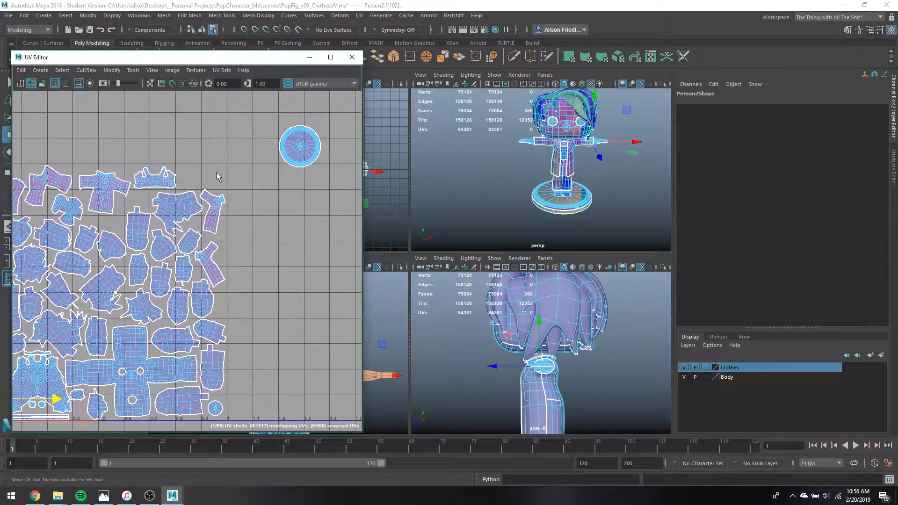
{"action": "left_click", "coordinate": [303, 144]}
{"action": "left_click_drag", "start_coordinate": [304, 144], "coordinate": [105, 193]}
{"action": "middle_click_drag", "start_coordinate": [106, 193], "coordinate": [178, 178], "text": "alt"}
Move the shoe shell near the disc to the tile's upper right area, rotate it and place it beside the shirt shell
{"action": "left_click", "coordinate": [149, 197]}
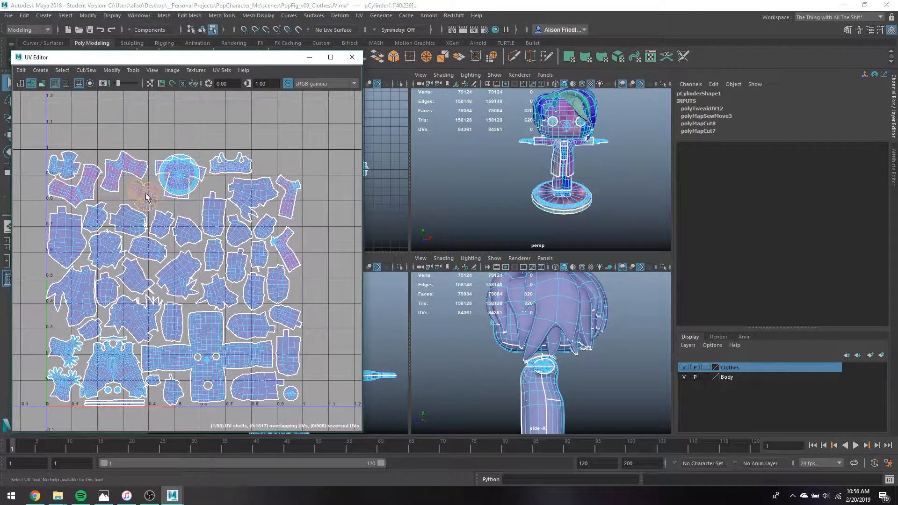
{"action": "left_click_drag", "start_coordinate": [151, 197], "coordinate": [286, 161]}
{"action": "scroll", "coordinate": [287, 164], "scroll_direction": "up", "scroll_amount": 4}
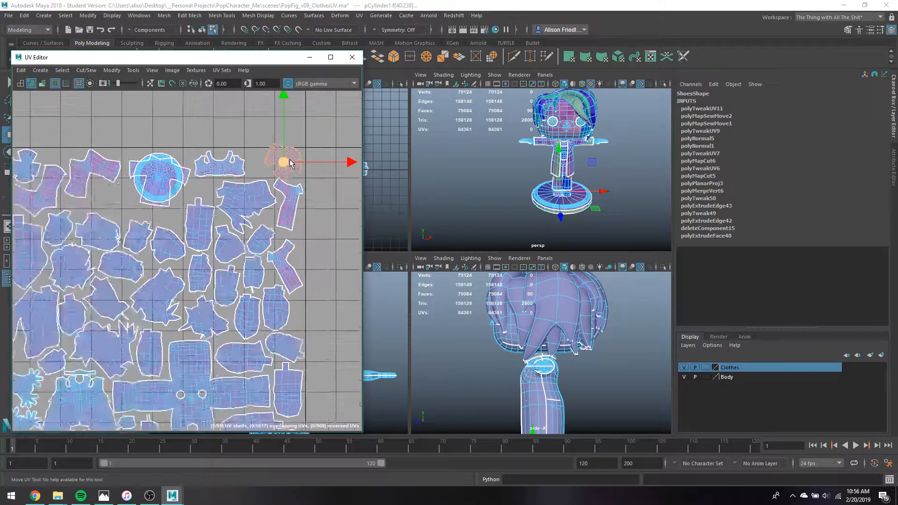
{"action": "key", "text": "e"}
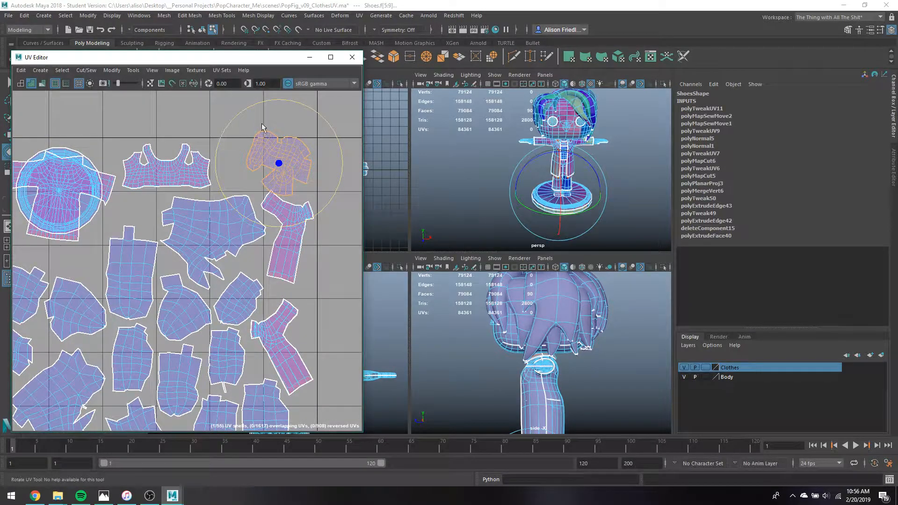
{"action": "left_click_drag", "start_coordinate": [263, 126], "coordinate": [241, 171]}
{"action": "key", "text": "w"}
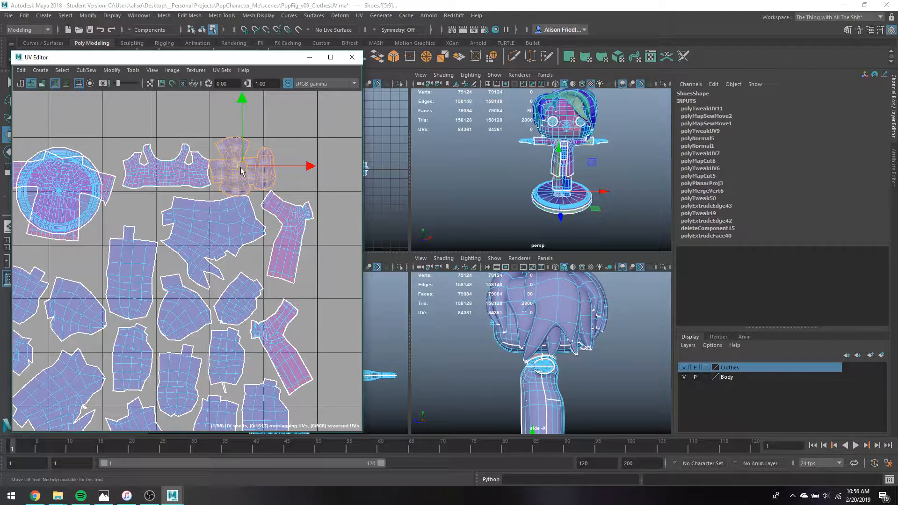
{"action": "key", "text": "e"}
{"action": "left_click", "coordinate": [161, 164]}
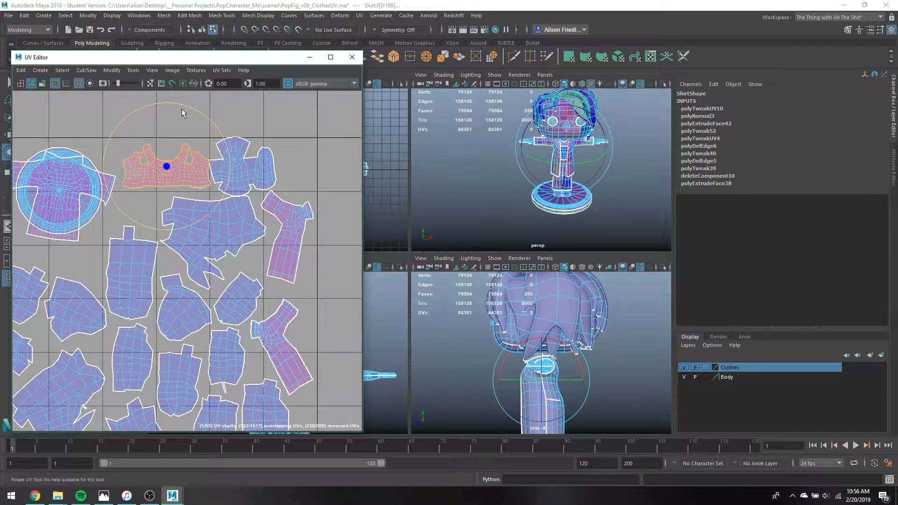
{"action": "left_click_drag", "start_coordinate": [181, 109], "coordinate": [136, 113]}
{"action": "key", "text": "ctrl+z"}
Select both overlapping shirt shells beside the shoe shell and rotate them together to a diagonal angle
{"action": "key", "text": "q"}
{"action": "left_click_drag", "start_coordinate": [161, 143], "coordinate": [184, 186]}
{"action": "key", "text": "e"}
{"action": "left_click_drag", "start_coordinate": [128, 128], "coordinate": [153, 184]}
{"action": "key", "text": "w"}
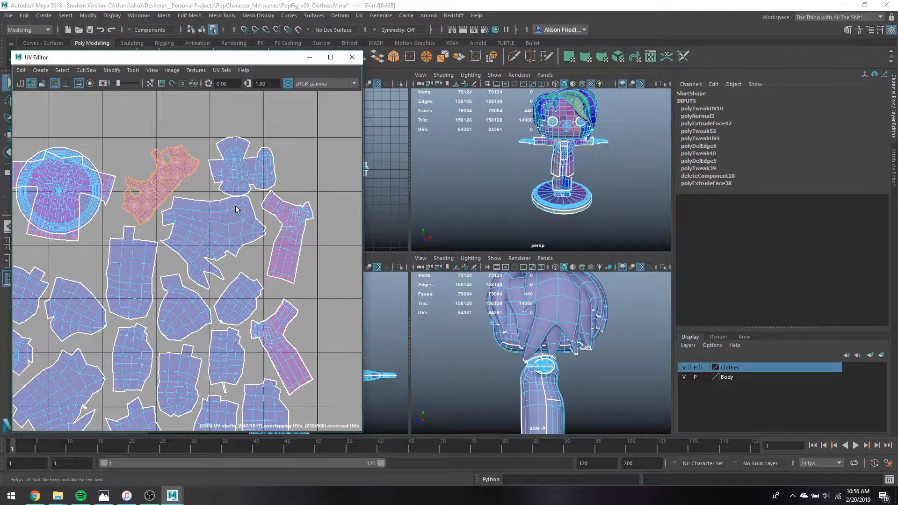
Nudge the wide jagged hair shell below the shoe shell slightly down and right, and select the shoe shell
{"action": "left_click", "coordinate": [235, 212]}
{"action": "left_click_drag", "start_coordinate": [213, 228], "coordinate": [214, 229]}
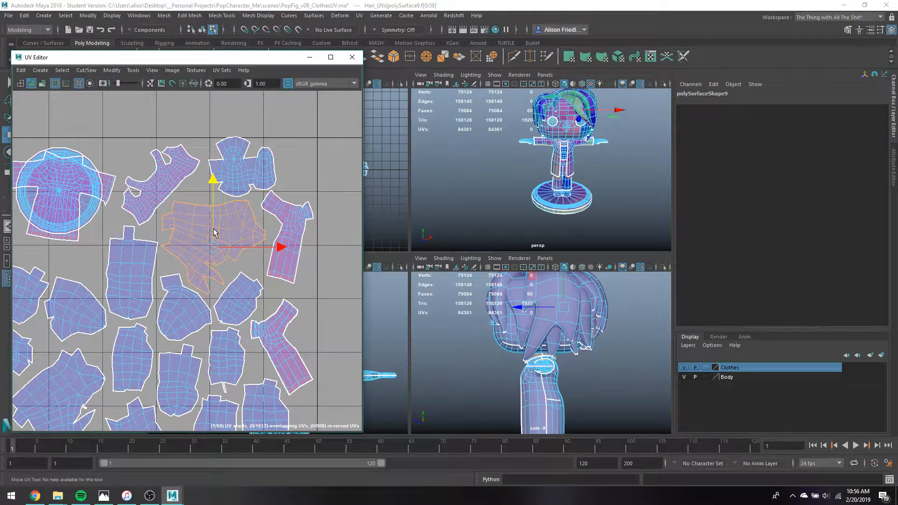
{"action": "left_click", "coordinate": [235, 176]}
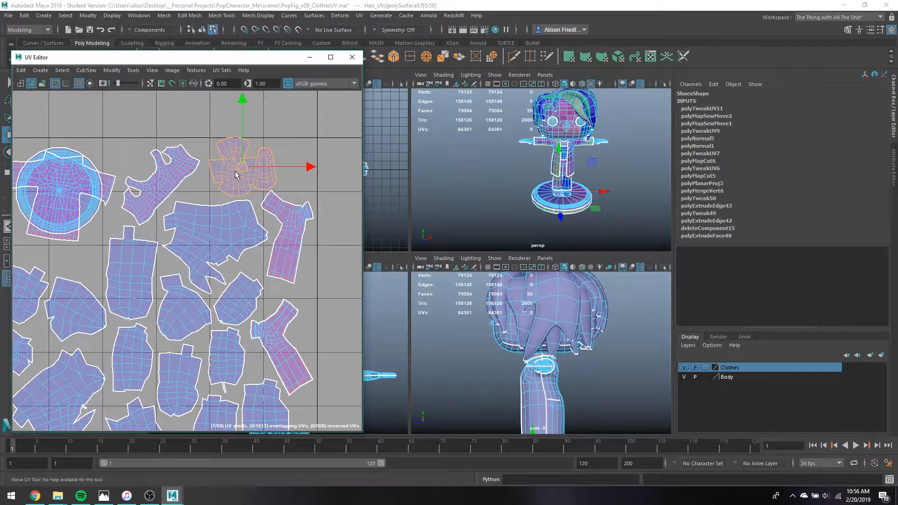
{"action": "middle_click_drag", "start_coordinate": [202, 228], "coordinate": [511, 238], "text": "alt"}
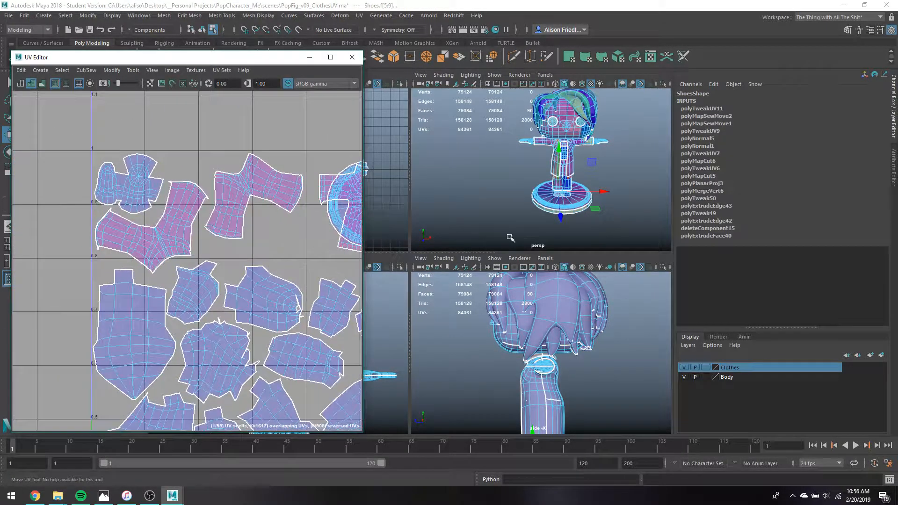
Move the small shoe shell from the UV tile's upper left corner to the empty space above the top row
{"action": "middle_click_drag", "start_coordinate": [271, 218], "coordinate": [162, 212], "text": "alt"}
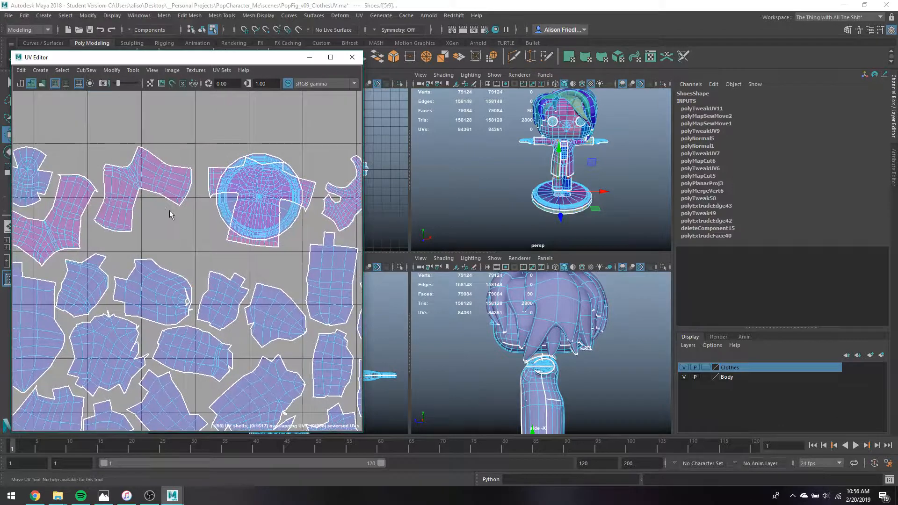
{"action": "scroll", "coordinate": [179, 209], "scroll_direction": "down", "scroll_amount": 2}
{"action": "key", "text": "q"}
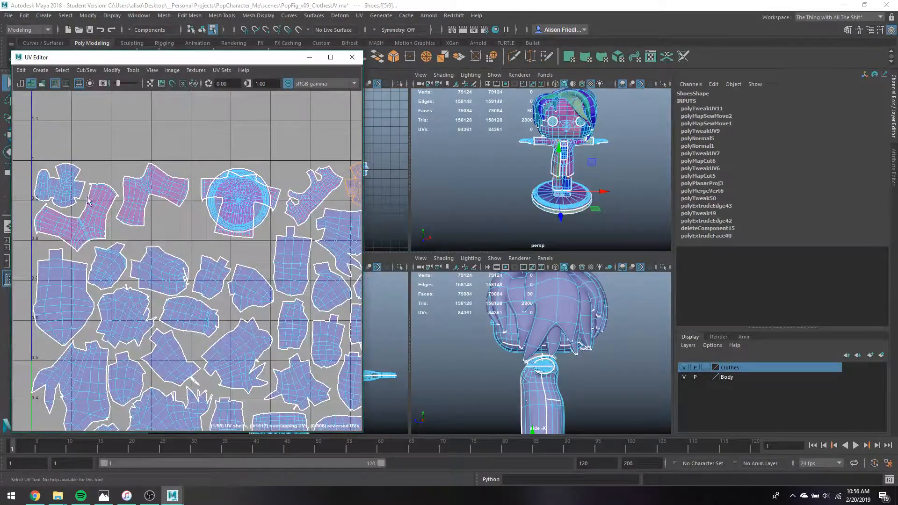
{"action": "left_click", "coordinate": [71, 179]}
{"action": "key", "text": "w"}
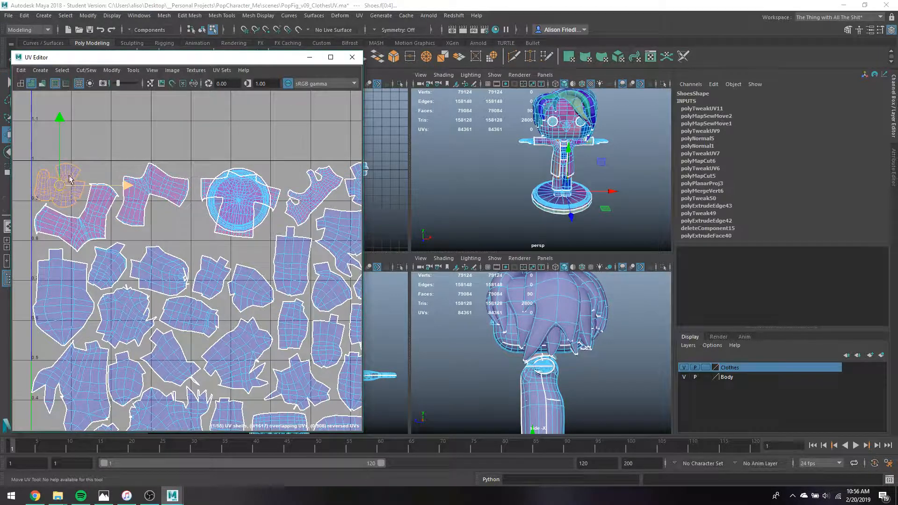
{"action": "left_click_drag", "start_coordinate": [73, 184], "coordinate": [122, 133]}
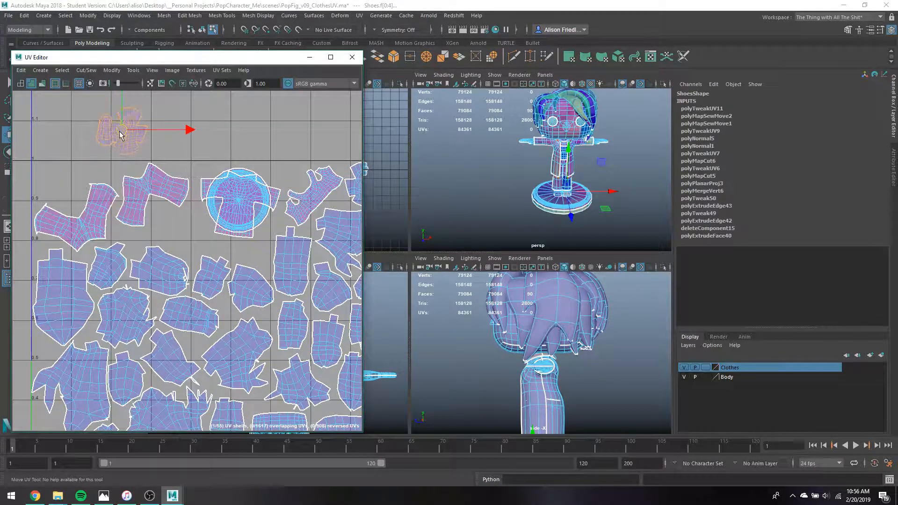
Move the pants shell nearest the disc to the tile's left edge, and select the other pants shell
{"action": "left_click", "coordinate": [141, 190]}
{"action": "left_click_drag", "start_coordinate": [171, 200], "coordinate": [59, 209]}
{"action": "key", "text": "q"}
{"action": "left_click", "coordinate": [92, 219]}
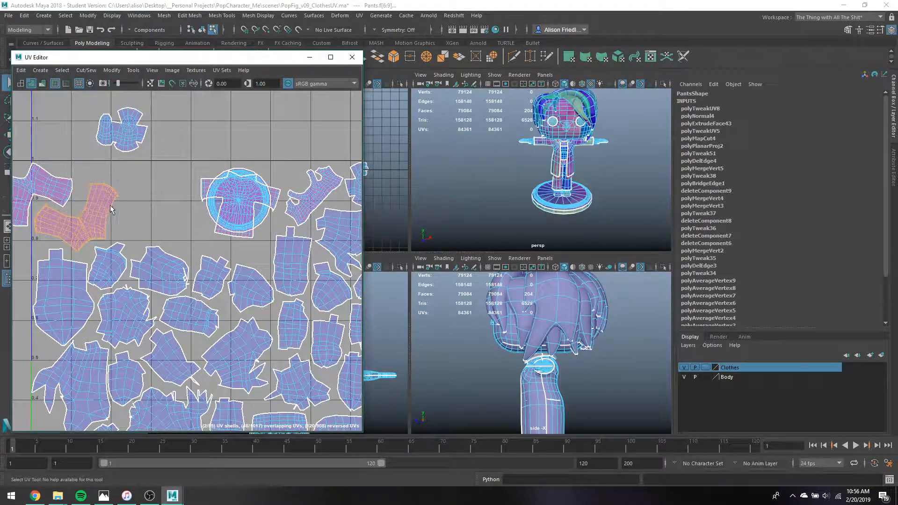
{"action": "key", "text": "w"}
{"action": "left_click_drag", "start_coordinate": [161, 228], "coordinate": [169, 232]}
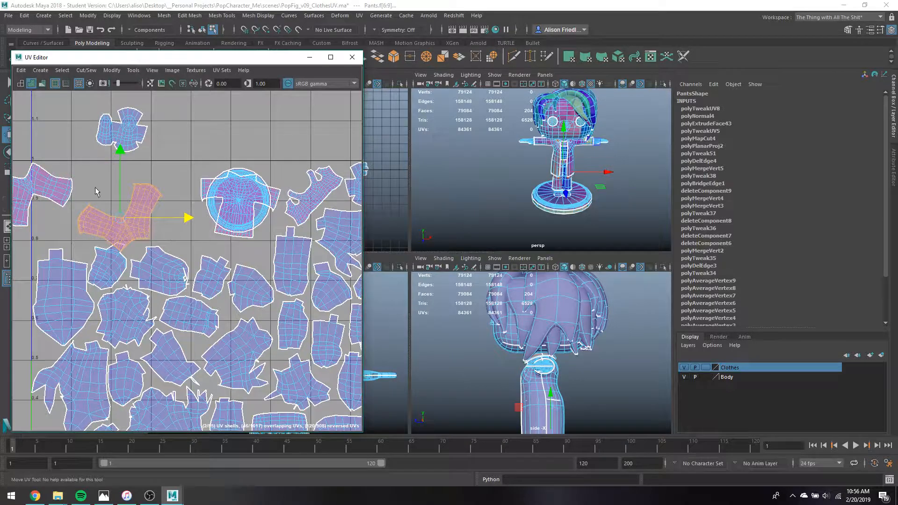
{"action": "key", "text": "ctrl+z"}
Select both pants shells, move them together into the tile's upper left corner and rotate them counterclockwise until they stand straight
{"action": "key", "text": "q"}
{"action": "left_click", "coordinate": [61, 185], "text": "shift"}
{"action": "key", "text": "w"}
{"action": "mouse_move", "coordinate": [102, 208]}
{"action": "left_mouse_down"}
{"action": "mouse_move", "coordinate": [127, 221]}
{"action": "mouse_move", "coordinate": [92, 202]}
{"action": "left_mouse_up"}
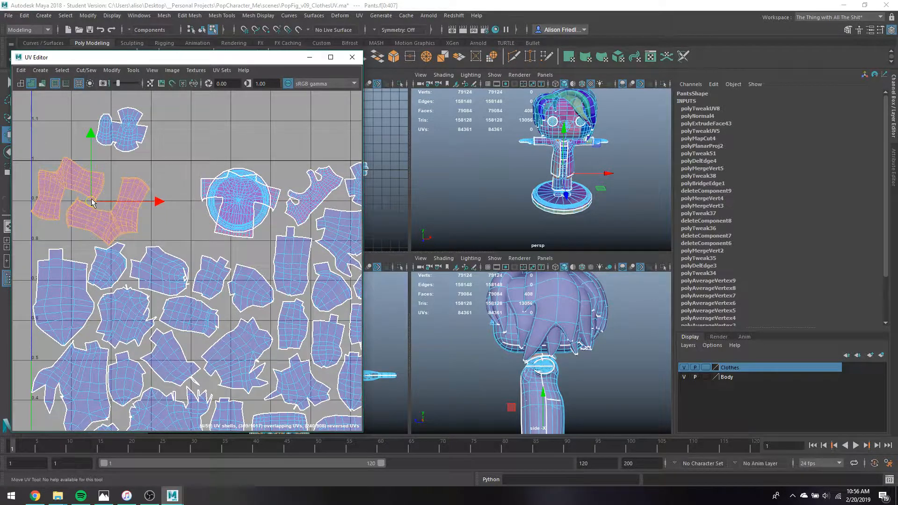
{"action": "key", "text": "e"}
{"action": "left_click_drag", "start_coordinate": [67, 149], "coordinate": [56, 166]}
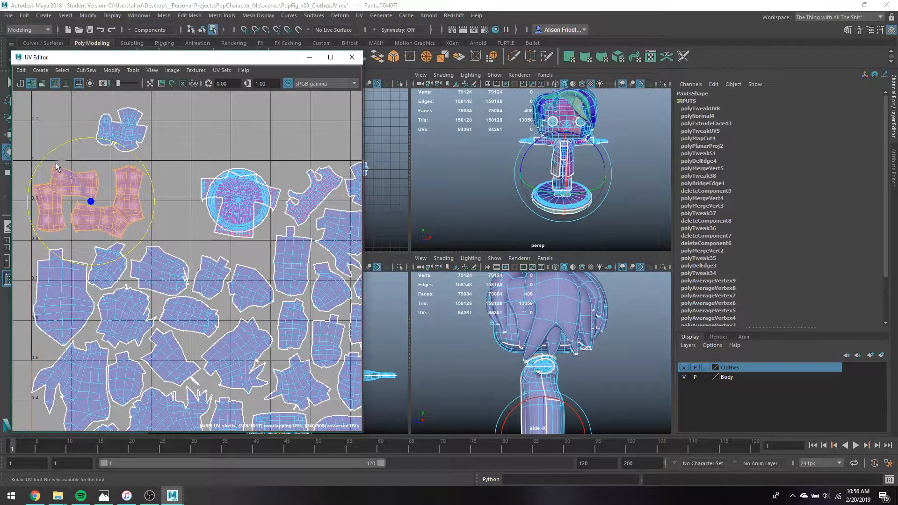
{"action": "key", "text": "w"}
{"action": "left_click_drag", "start_coordinate": [90, 198], "coordinate": [92, 199]}
Move the base's round disc shell off the lab coat shell into the gap beside the pants shells
{"action": "key", "text": "q"}
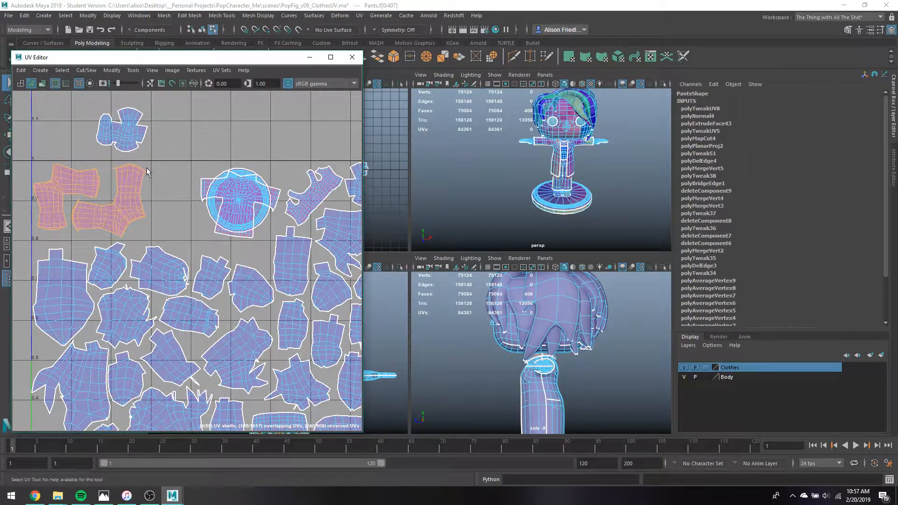
{"action": "left_click", "coordinate": [262, 218]}
{"action": "key", "text": "w"}
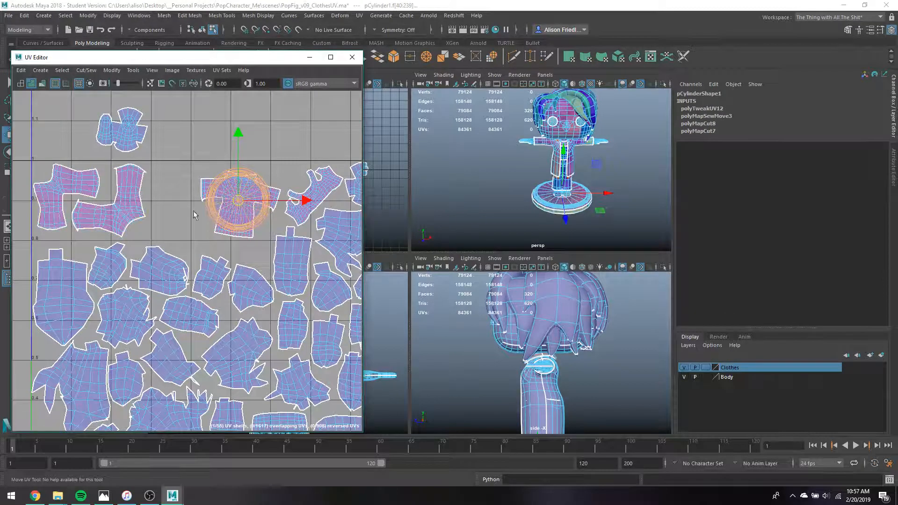
{"action": "left_click_drag", "start_coordinate": [239, 206], "coordinate": [182, 225]}
Move the lab coat shells up beside the disc near the tile's upper edge and rotate them slightly until straight
{"action": "key", "text": "q"}
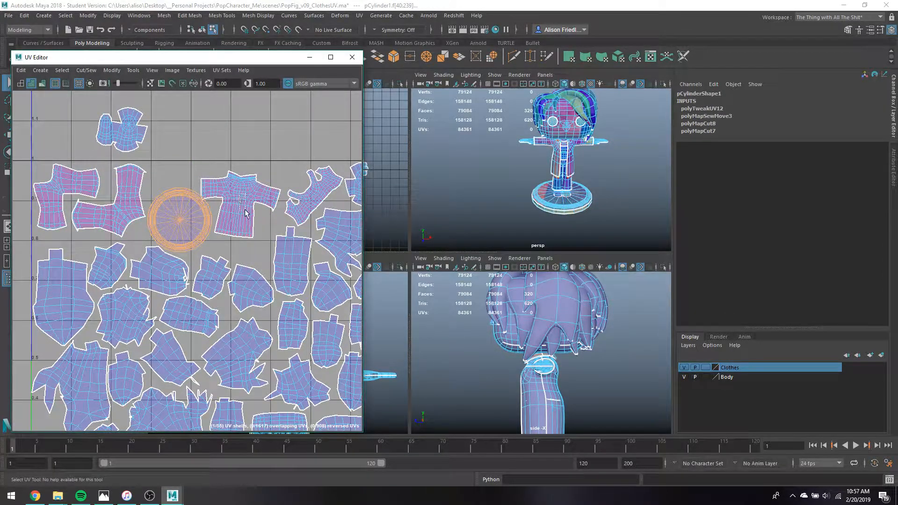
{"action": "left_click", "coordinate": [246, 213]}
{"action": "key", "text": "w"}
{"action": "left_click_drag", "start_coordinate": [240, 206], "coordinate": [235, 194]}
{"action": "key", "text": "e"}
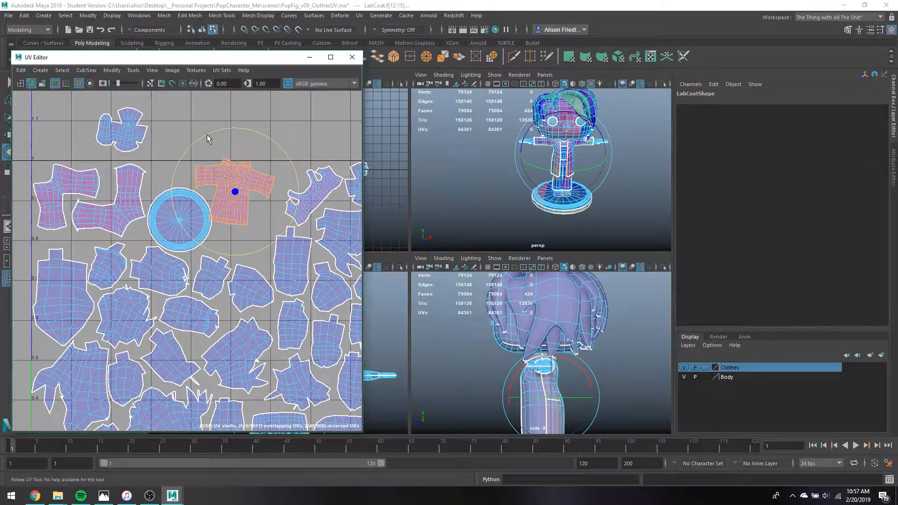
{"action": "left_click_drag", "start_coordinate": [209, 138], "coordinate": [196, 150]}
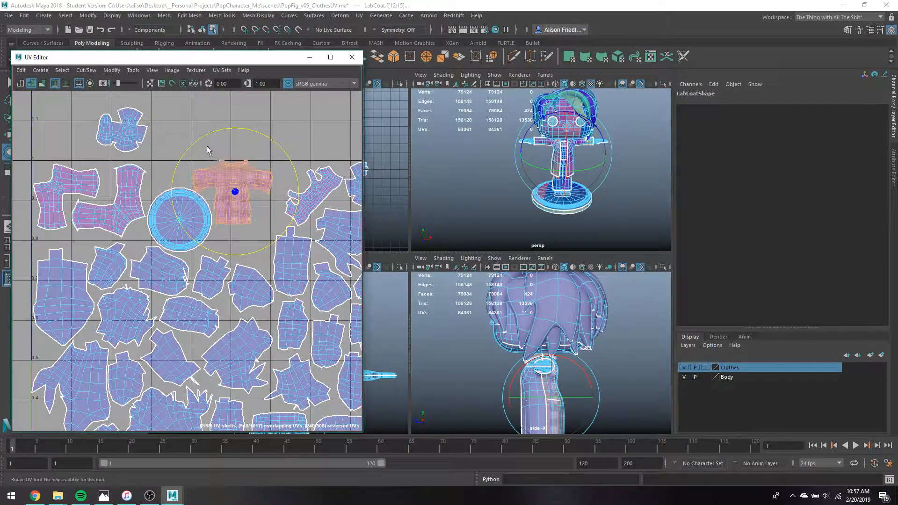
{"action": "key", "text": "w"}
{"action": "left_click_drag", "start_coordinate": [235, 191], "coordinate": [245, 196]}
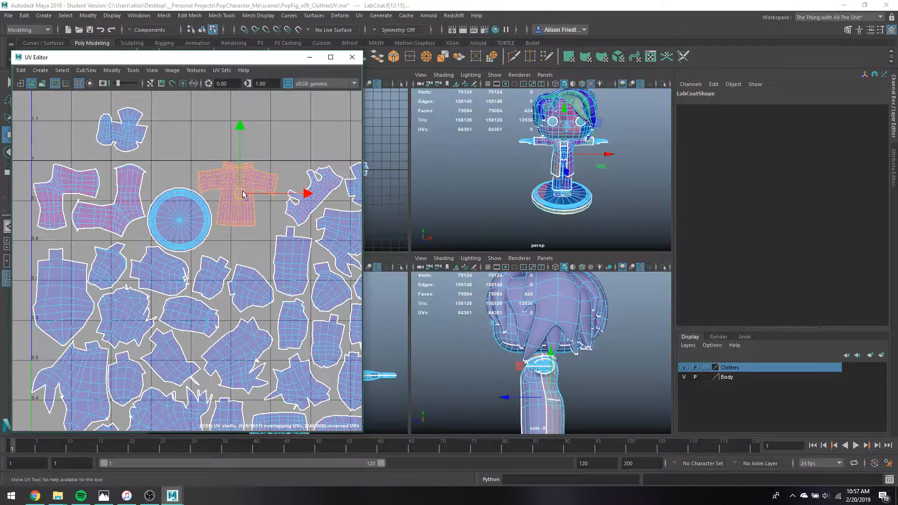
Move the shoe shell from above the tile into the gap below the lab coat shells
{"action": "key", "text": "q"}
{"action": "left_click", "coordinate": [122, 142]}
{"action": "key", "text": "w"}
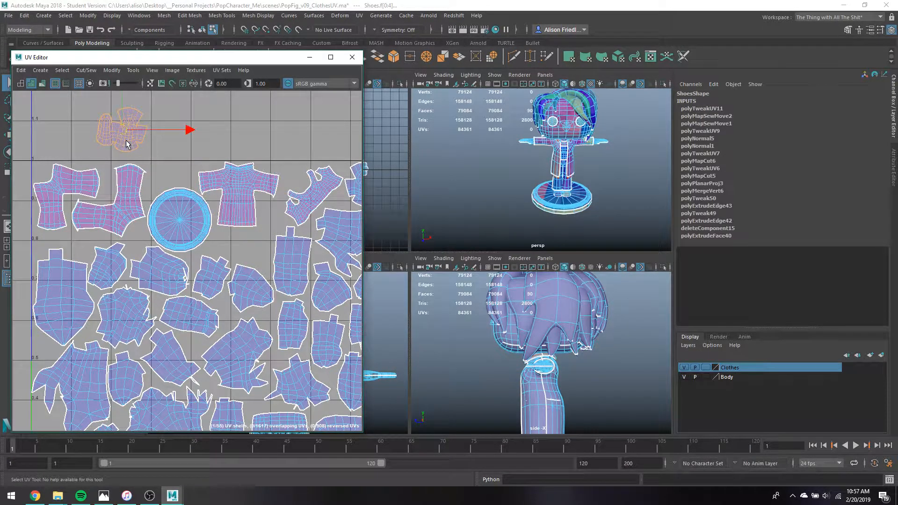
{"action": "left_click_drag", "start_coordinate": [119, 129], "coordinate": [253, 250]}
{"action": "middle_click_drag", "start_coordinate": [264, 249], "coordinate": [164, 206], "text": "alt"}
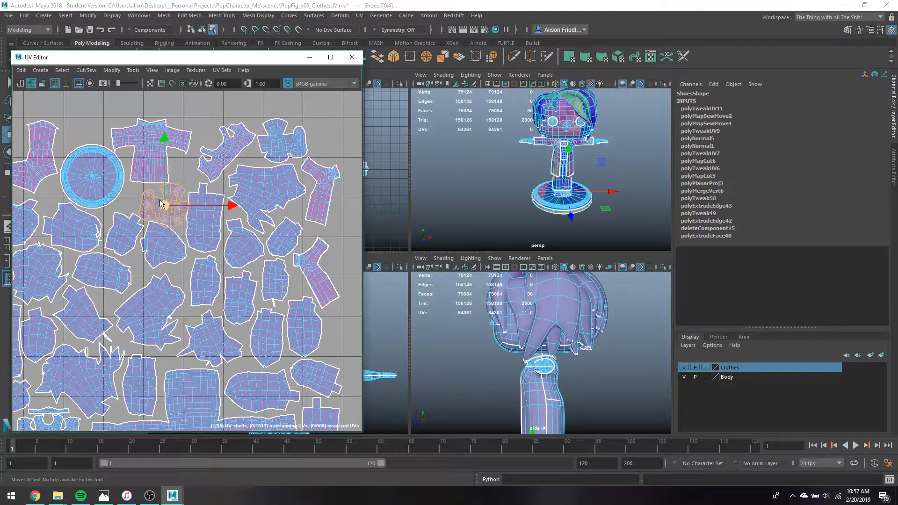
Move the small hair shell to the tile's left edge above the hand shells and rotate it slightly to fit
{"action": "middle_click_drag", "start_coordinate": [186, 216], "coordinate": [294, 261], "text": "alt"}
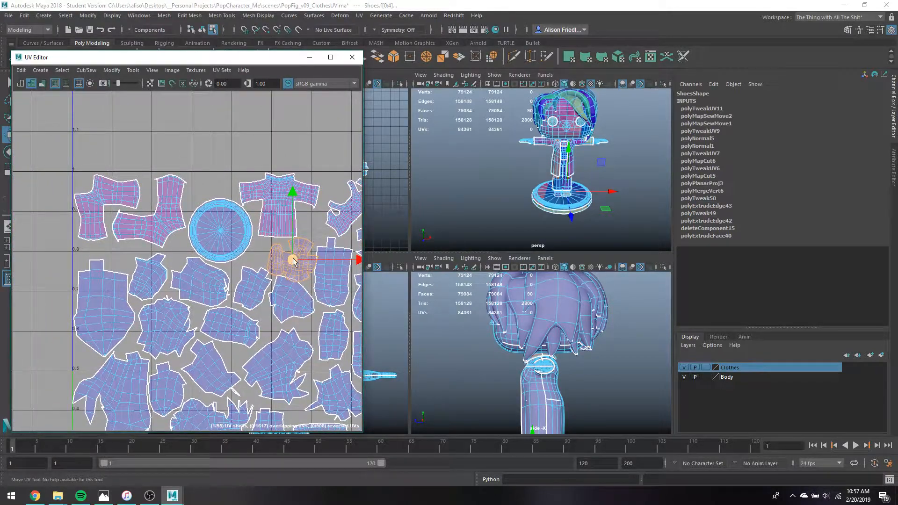
{"action": "mouse_move", "coordinate": [253, 294]}
{"action": "middle_mouse_down", "text": "alt"}
{"action": "mouse_move", "coordinate": [227, 166]}
{"action": "mouse_move", "coordinate": [182, 204]}
{"action": "mouse_move", "coordinate": [267, 275]}
{"action": "middle_mouse_up", "text": "alt"}
{"action": "left_click", "coordinate": [283, 374]}
{"action": "left_click_drag", "start_coordinate": [280, 372], "coordinate": [94, 270]}
{"action": "key", "text": "e"}
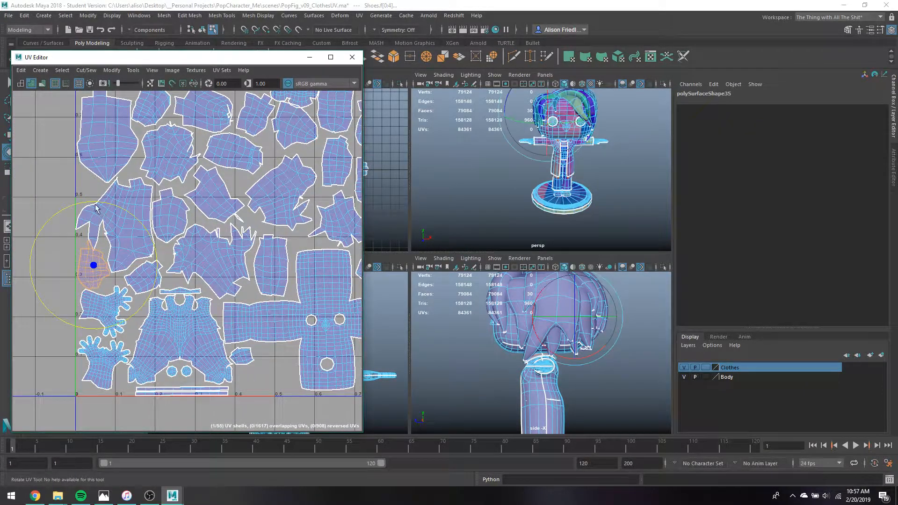
{"action": "key", "text": "w"}
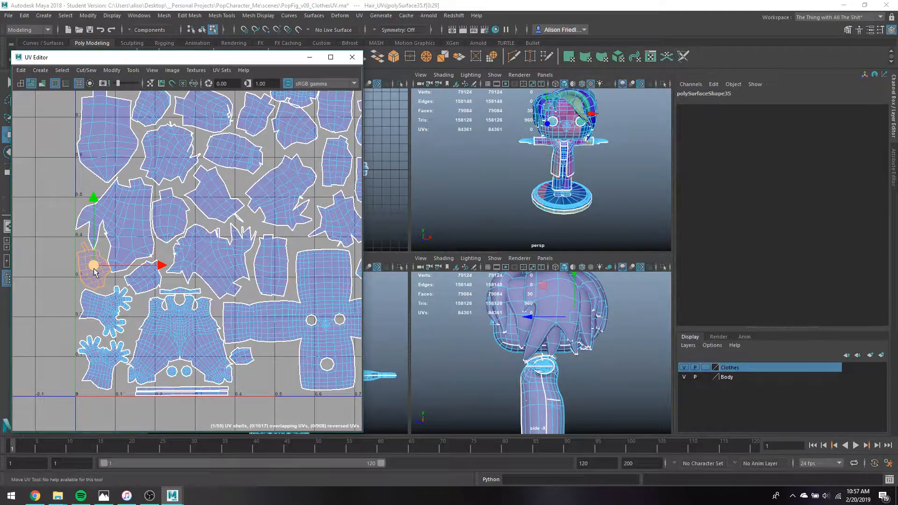
Select both hand shells and nudge them slightly left and down toward the tile's lower left corner
{"action": "key", "text": "q"}
{"action": "left_click_drag", "start_coordinate": [108, 335], "coordinate": [111, 349]}
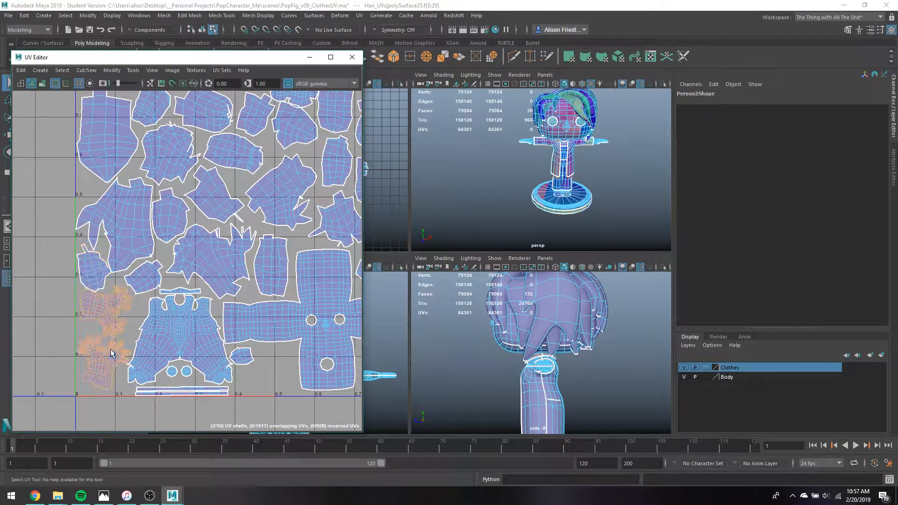
{"action": "scroll", "coordinate": [143, 349], "scroll_direction": "up", "scroll_amount": 2}
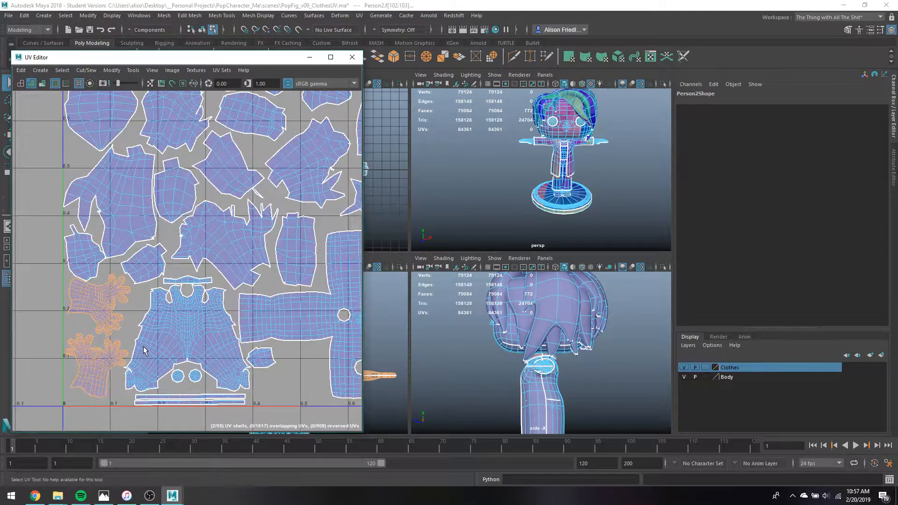
{"action": "key", "text": "w"}
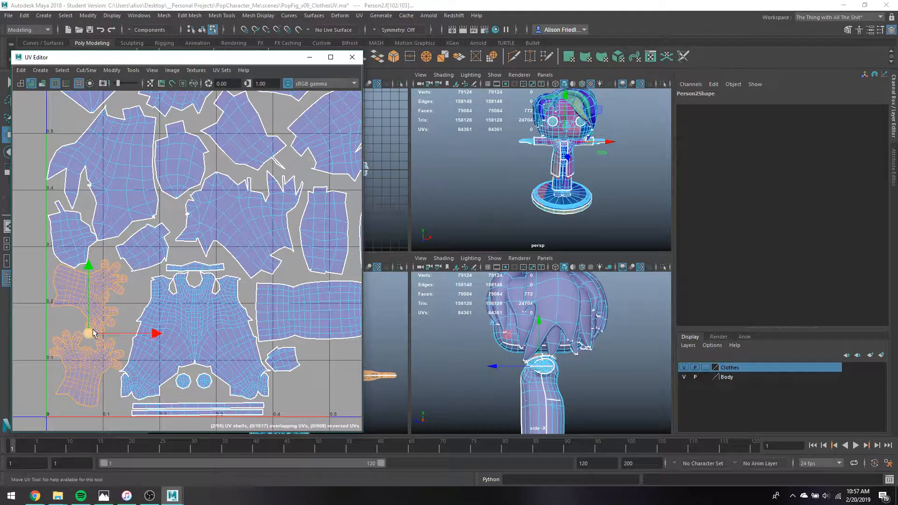
{"action": "left_click_drag", "start_coordinate": [88, 333], "coordinate": [86, 333]}
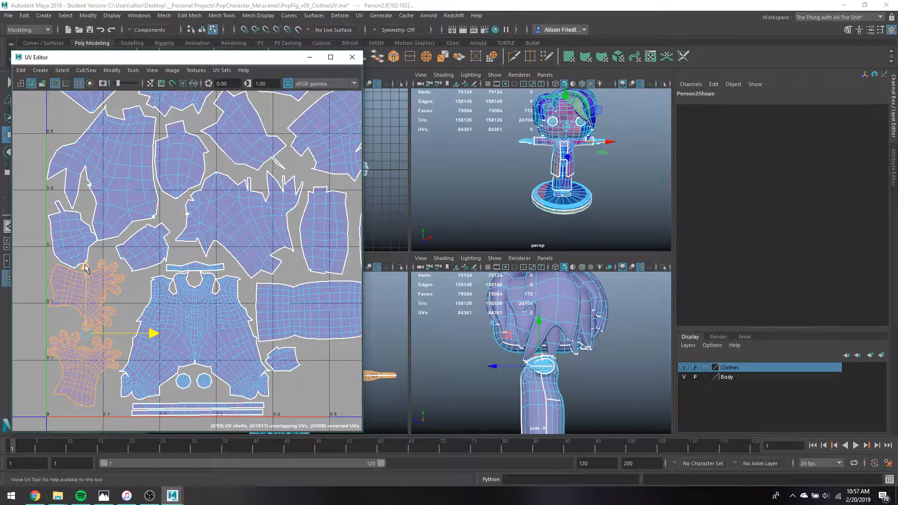
{"action": "left_click_drag", "start_coordinate": [86, 265], "coordinate": [86, 273]}
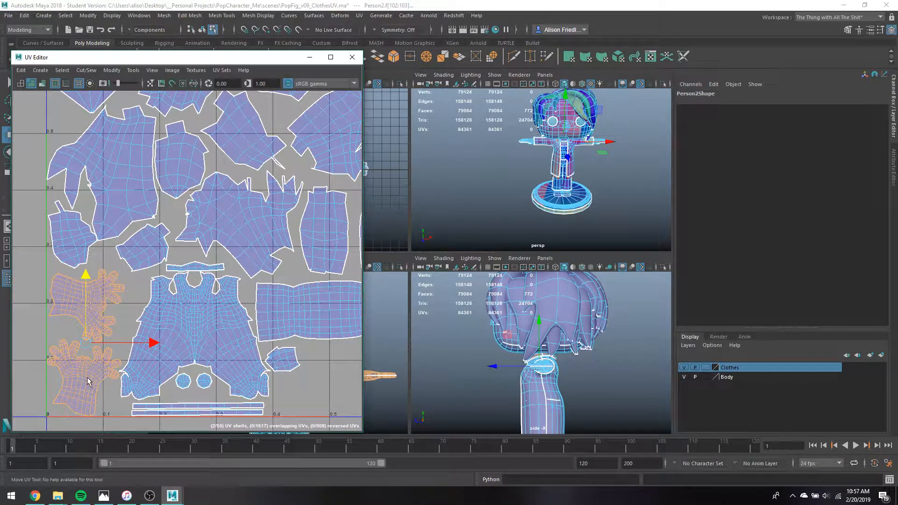
Try turning the lower hand shell upside down and nudging both hand shells slightly up and to the right
{"action": "key", "text": "e"}
{"action": "left_click", "coordinate": [104, 322], "text": "ctrl"}
{"action": "left_click_drag", "start_coordinate": [130, 421], "coordinate": [71, 407]}
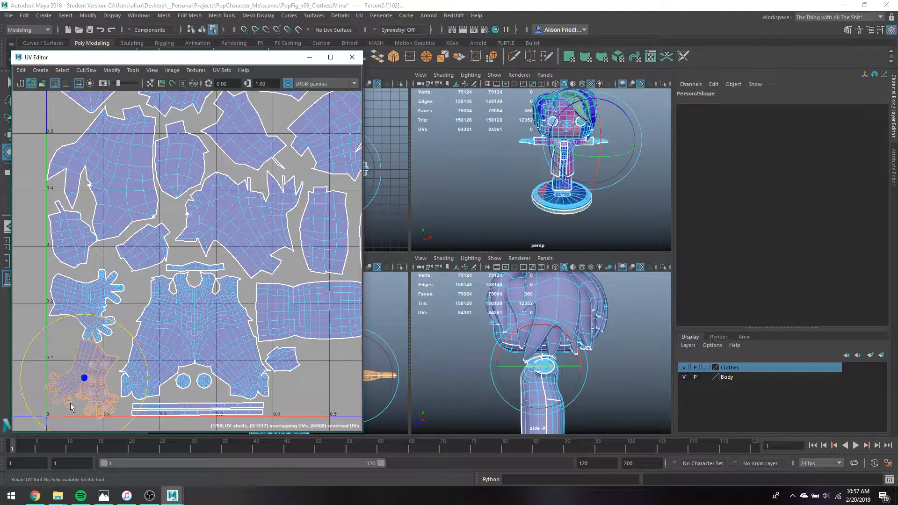
{"action": "key", "text": "w"}
{"action": "left_click", "coordinate": [87, 306], "text": "shift"}
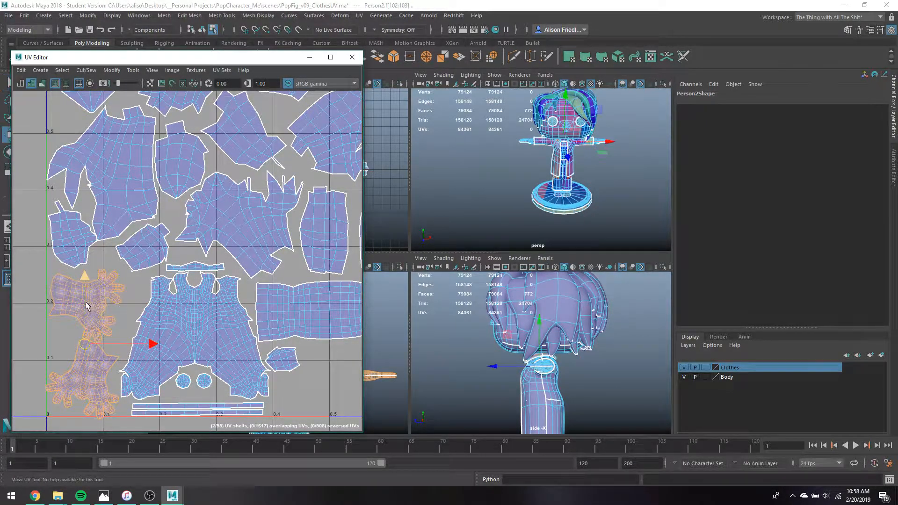
{"action": "left_click_drag", "start_coordinate": [83, 301], "coordinate": [82, 298]}
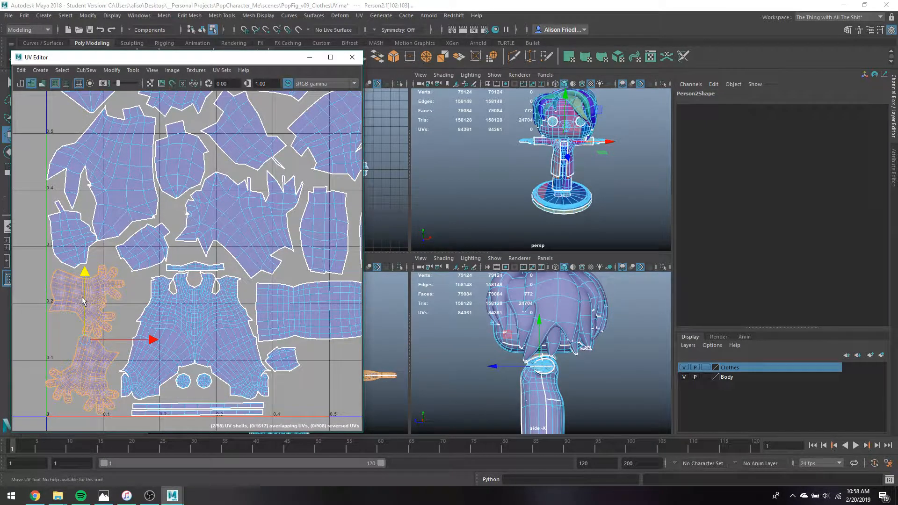
{"action": "left_click_drag", "start_coordinate": [115, 340], "coordinate": [118, 341]}
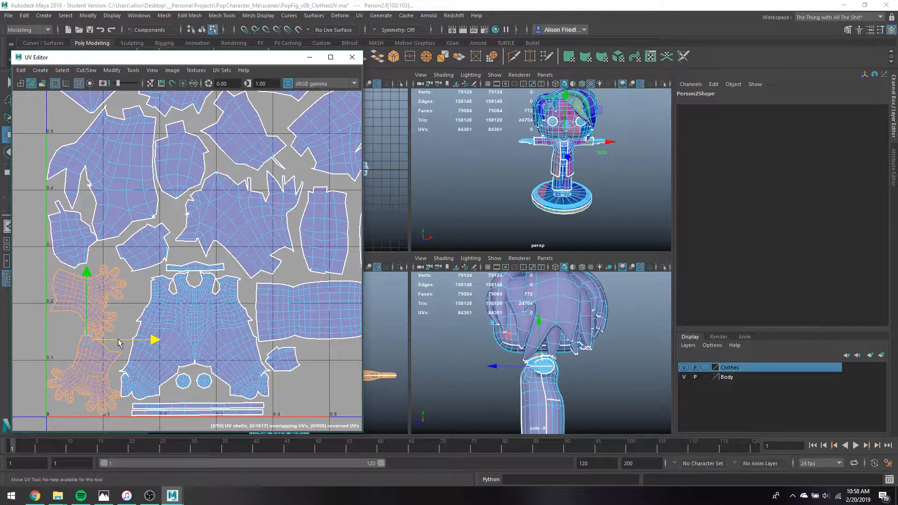
Undo the last nudges of both hand shells and the rotation of the lower hand shell
{"action": "mouse_move", "coordinate": [226, 328]}
{"action": "middle_mouse_down", "text": "alt"}
{"action": "mouse_move", "coordinate": [189, 334]}
{"action": "mouse_move", "coordinate": [111, 308]}
{"action": "mouse_move", "coordinate": [148, 296]}
{"action": "mouse_move", "coordinate": [228, 345]}
{"action": "middle_mouse_up", "text": "alt"}
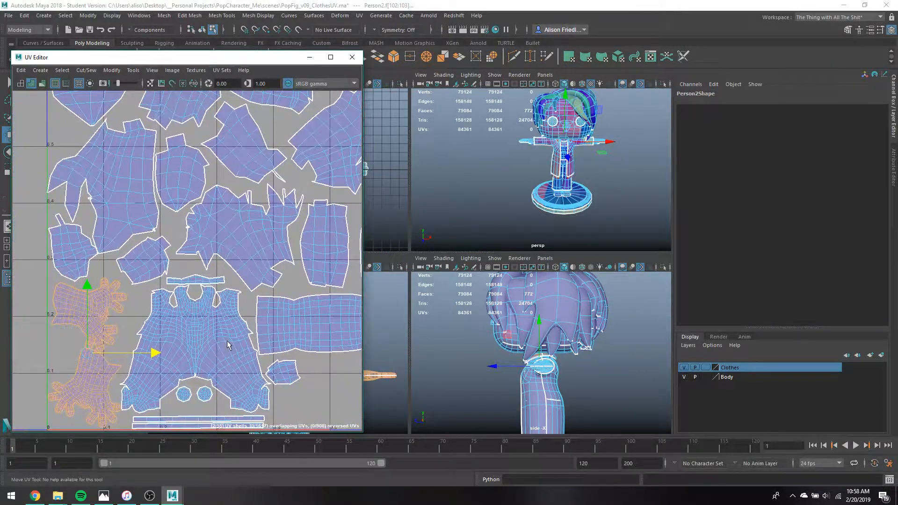
{"action": "scroll", "coordinate": [228, 345], "scroll_direction": "down", "scroll_amount": 1}
{"action": "key", "text": "ctrl+z"}
{"action": "key", "text": "ctrl+z"}
{"action": "key", "text": "ctrl+z"}
{"action": "key", "text": "ctrl+z"}
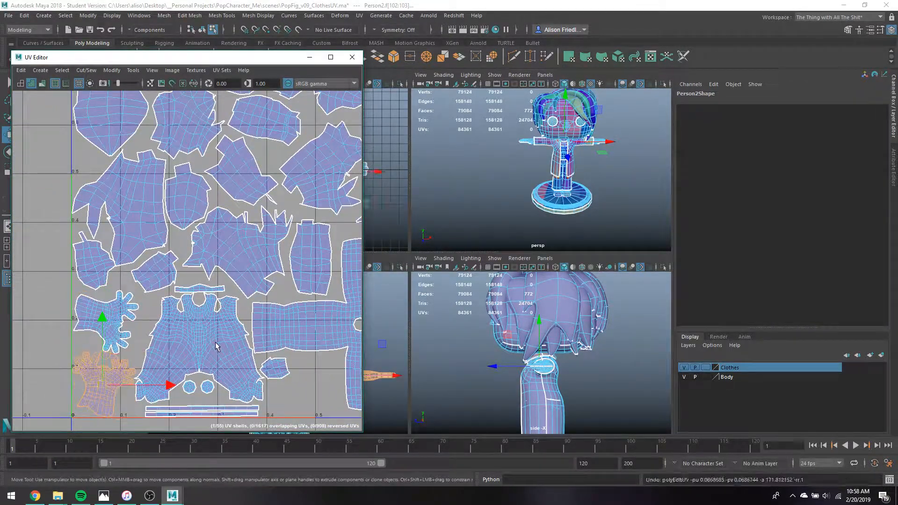
Move the lower hand shell to the gap beside the head's cross-shaped shell near the tile's bottom and rotate it to fit
{"action": "key", "text": "q"}
{"action": "left_click", "coordinate": [312, 383]}
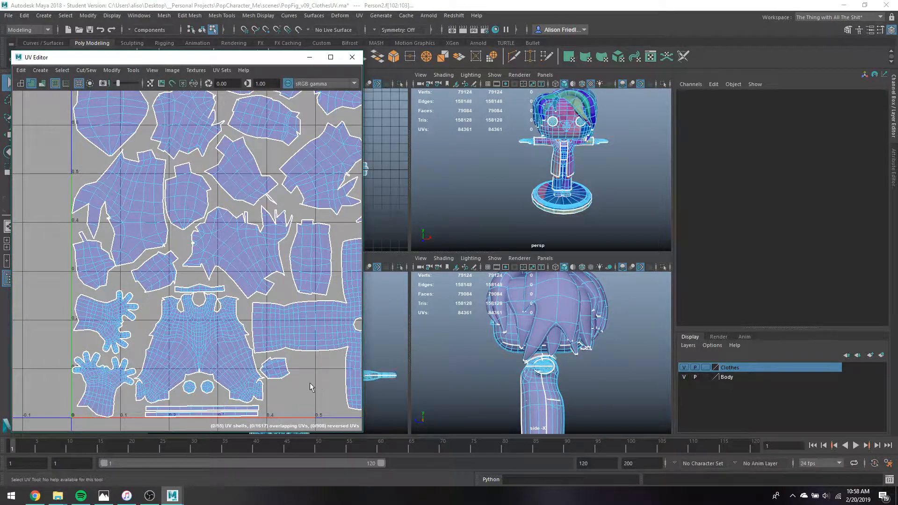
{"action": "scroll", "coordinate": [111, 396], "scroll_direction": "down", "scroll_amount": 1}
{"action": "left_click", "coordinate": [113, 396]}
{"action": "key", "text": "w"}
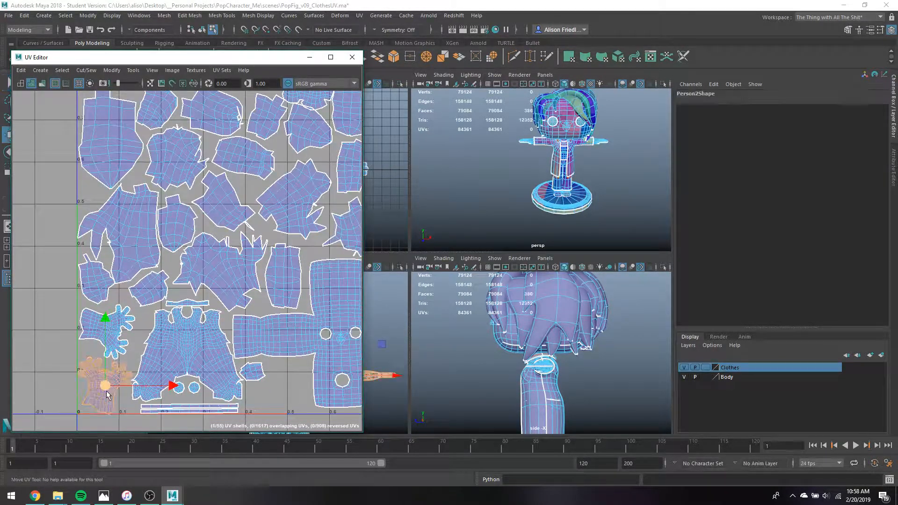
{"action": "left_click_drag", "start_coordinate": [185, 387], "coordinate": [287, 387]}
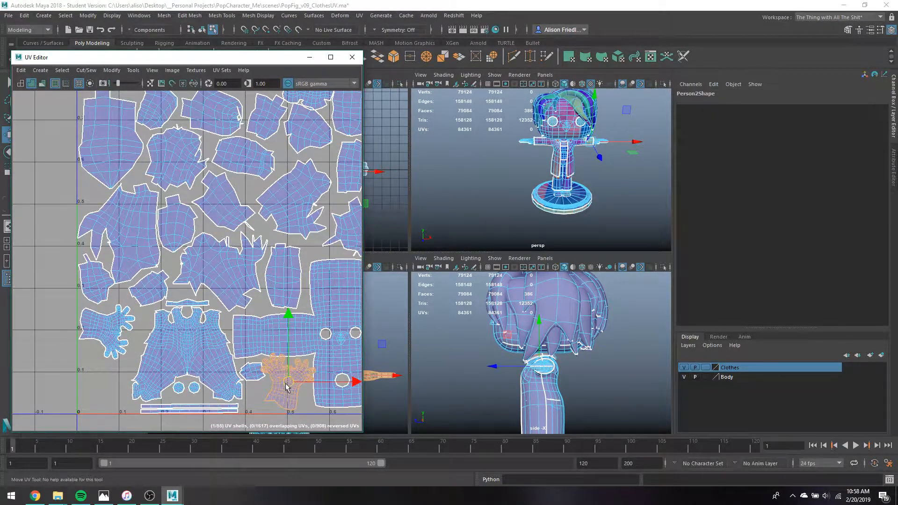
{"action": "key", "text": "e"}
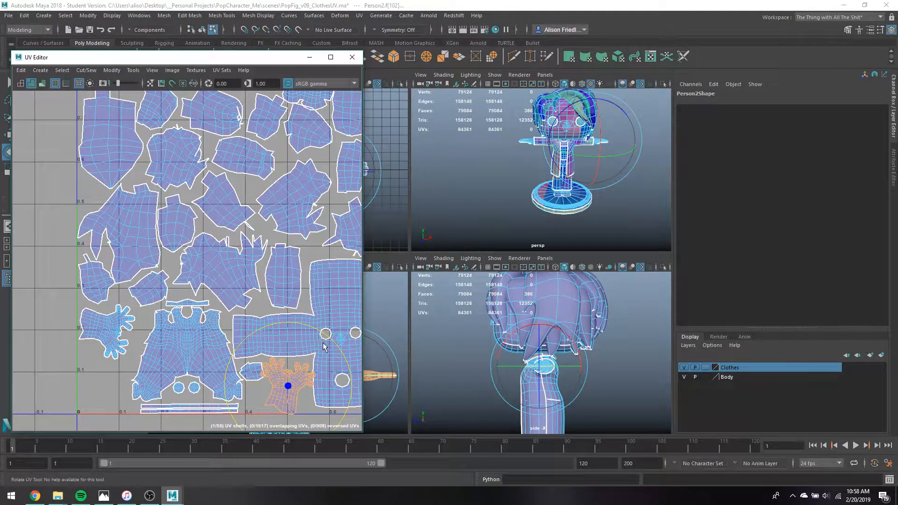
{"action": "left_click_drag", "start_coordinate": [324, 346], "coordinate": [330, 359]}
{"action": "key", "text": "w"}
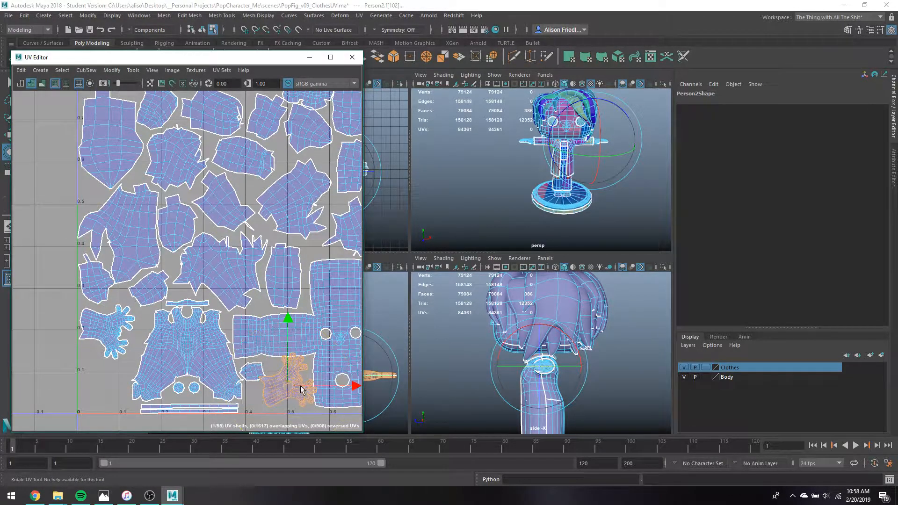
{"action": "left_click_drag", "start_coordinate": [283, 394], "coordinate": [282, 393]}
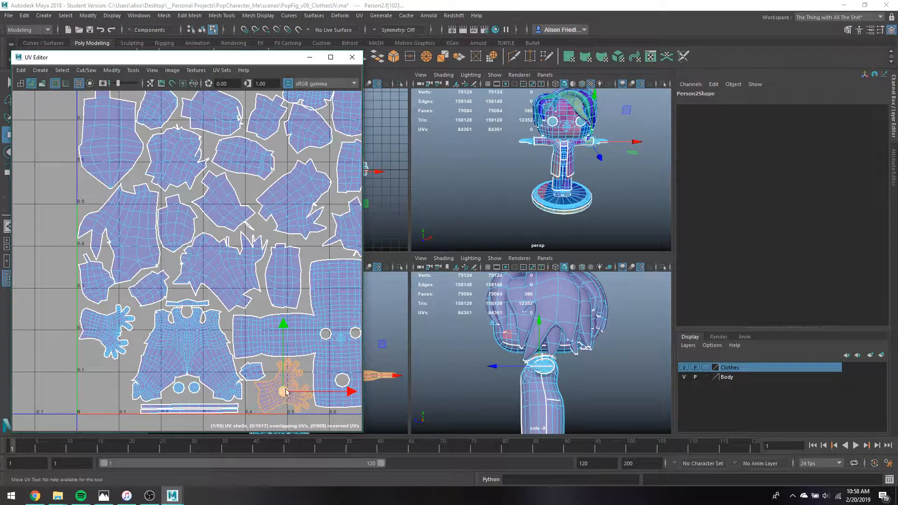
Nudge the small hair shell at the tile's left edge slightly down toward the remaining hand shell
{"action": "scroll", "coordinate": [103, 269], "scroll_direction": "up", "scroll_amount": 5}
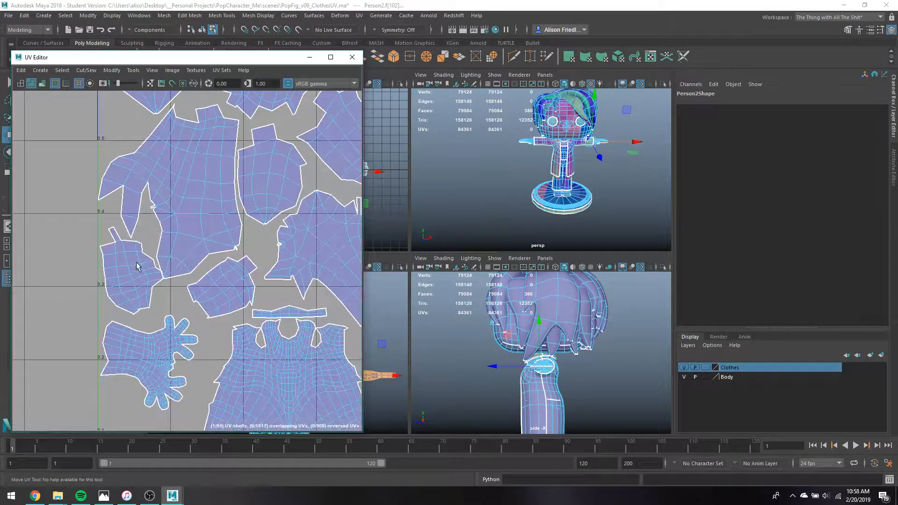
{"action": "left_click", "coordinate": [137, 266]}
{"action": "left_click_drag", "start_coordinate": [130, 267], "coordinate": [134, 282]}
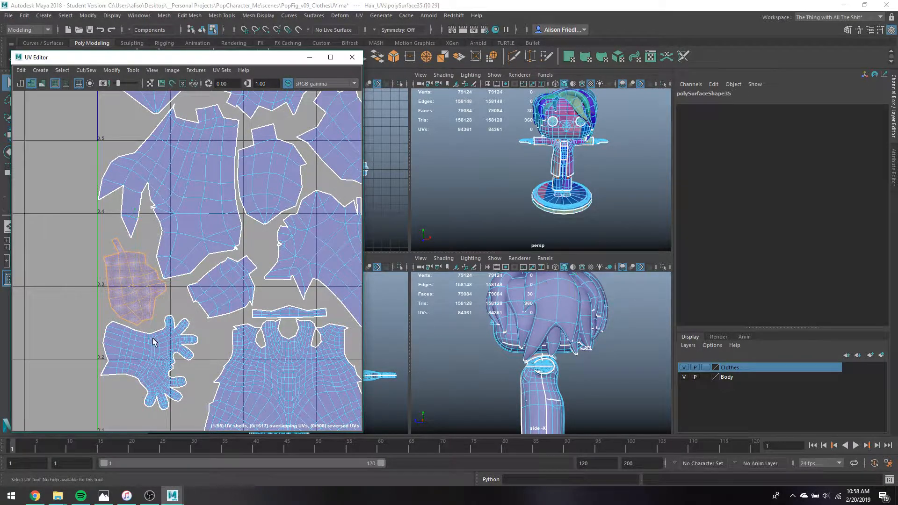
{"action": "left_click", "coordinate": [149, 358]}
{"action": "scroll", "coordinate": [261, 275], "scroll_direction": "down", "scroll_amount": 4}
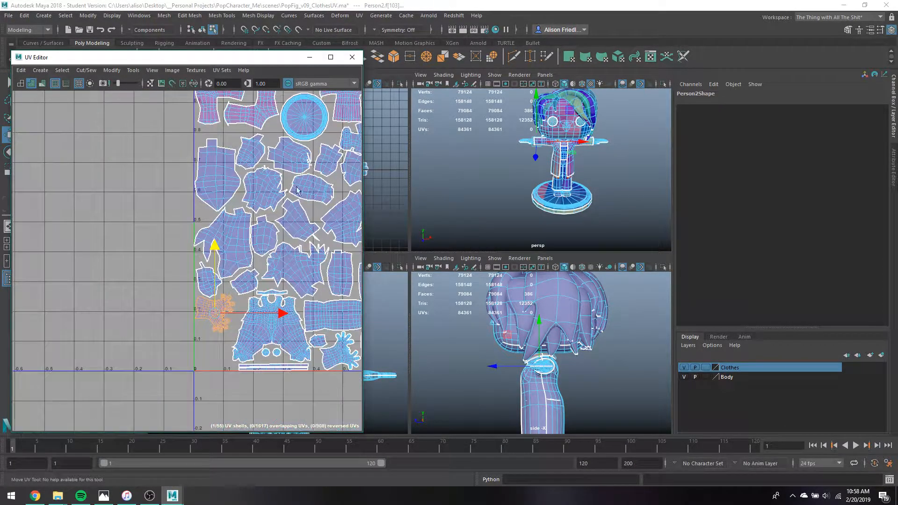
Move the shoe shell from below the lab coat into the tile's lower left corner and rotate it to fit under the hand shell
{"action": "scroll", "coordinate": [315, 171], "scroll_direction": "down", "scroll_amount": 1}
{"action": "middle_click_drag", "start_coordinate": [316, 169], "coordinate": [215, 207], "text": "alt"}
{"action": "left_click", "coordinate": [230, 205]}
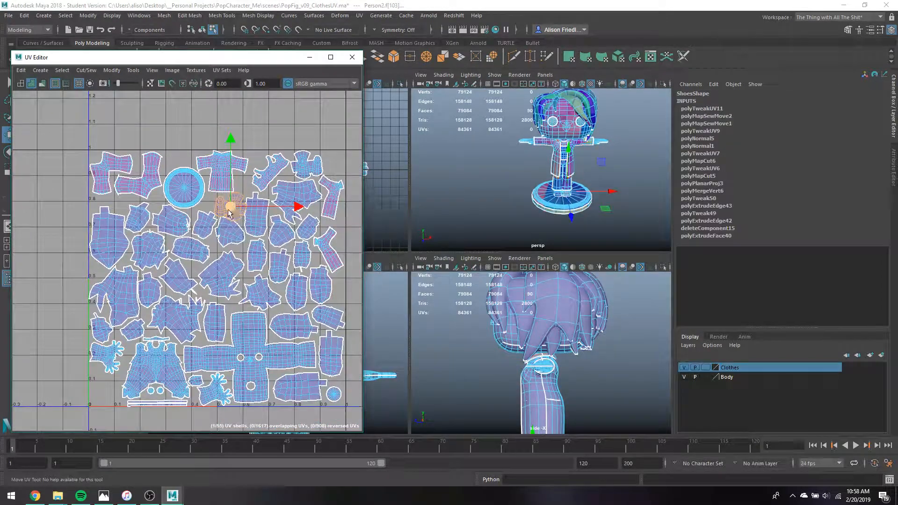
{"action": "left_click_drag", "start_coordinate": [231, 205], "coordinate": [105, 394]}
{"action": "scroll", "coordinate": [105, 395], "scroll_direction": "up", "scroll_amount": 6}
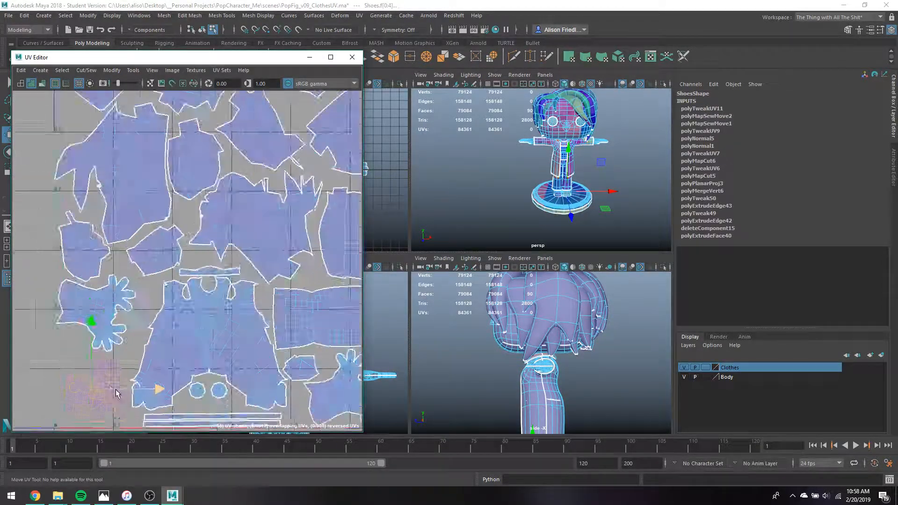
{"action": "key", "text": "e"}
{"action": "key", "text": "w"}
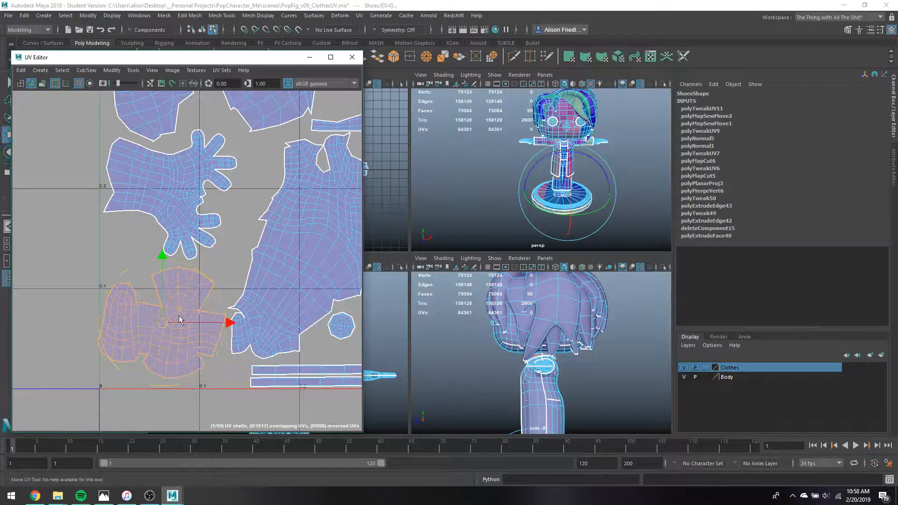
{"action": "left_click_drag", "start_coordinate": [162, 323], "coordinate": [167, 325]}
{"action": "key", "text": "e"}
{"action": "left_click_drag", "start_coordinate": [174, 272], "coordinate": [129, 340]}
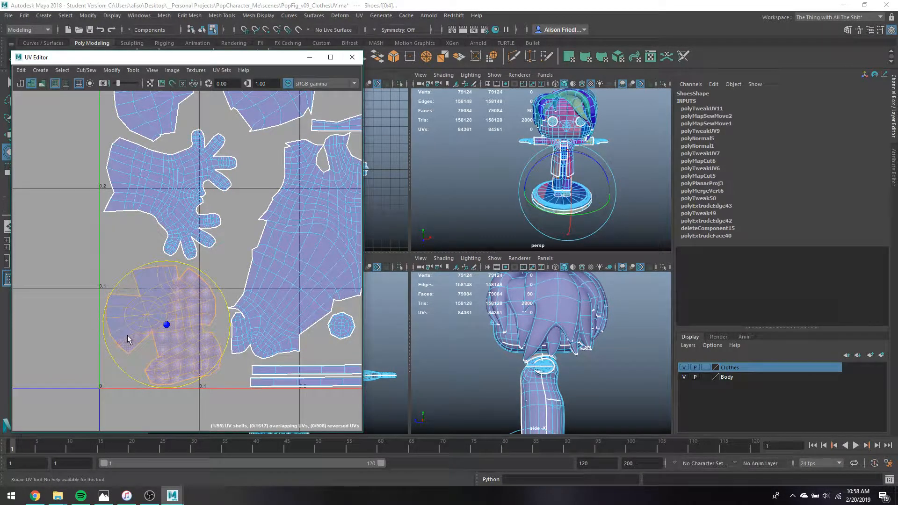
{"action": "key", "text": "q"}
{"action": "left_click", "coordinate": [52, 260]}
Nudge the lab coat shell and the base's large disc shell slightly to the right along the tile's upper edge
{"action": "scroll", "coordinate": [239, 317], "scroll_direction": "down", "scroll_amount": 3}
{"action": "middle_click_drag", "start_coordinate": [275, 324], "coordinate": [170, 321], "text": "alt"}
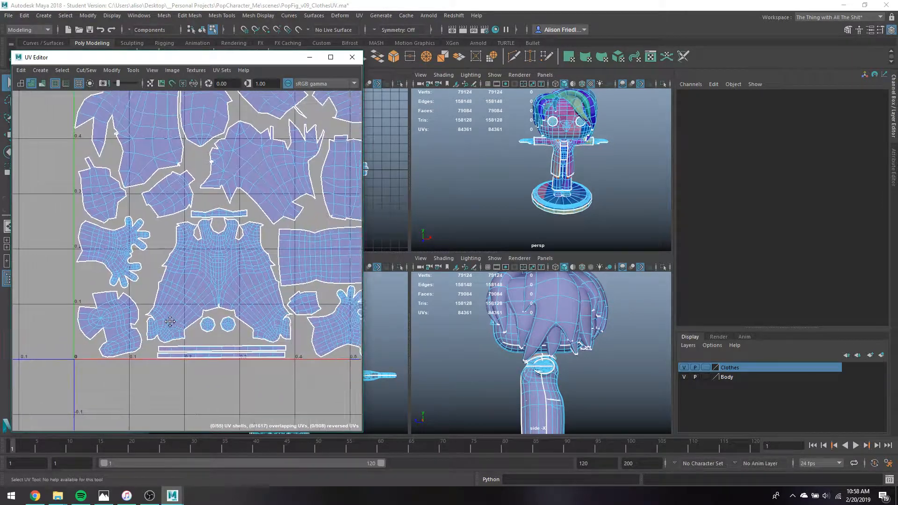
{"action": "scroll", "coordinate": [170, 322], "scroll_direction": "down", "scroll_amount": 3}
{"action": "middle_click_drag", "start_coordinate": [200, 283], "coordinate": [165, 393], "text": "alt"}
{"action": "scroll", "coordinate": [224, 158], "scroll_direction": "up", "scroll_amount": 3}
{"action": "mouse_move", "coordinate": [224, 158]}
{"action": "middle_mouse_down", "text": "alt"}
{"action": "mouse_move", "coordinate": [219, 169]}
{"action": "mouse_move", "coordinate": [235, 170]}
{"action": "middle_mouse_up", "text": "alt"}
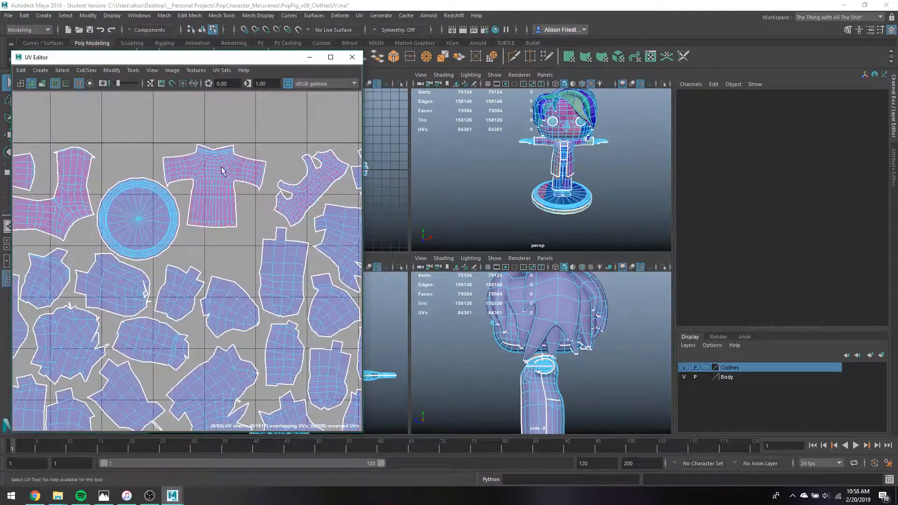
{"action": "left_click", "coordinate": [236, 189]}
{"action": "key", "text": "w"}
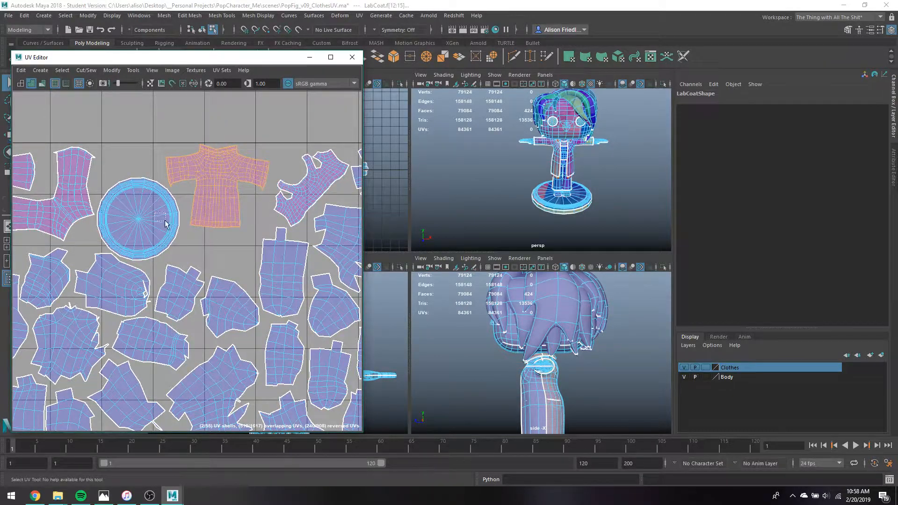
{"action": "left_click", "coordinate": [178, 219]}
{"action": "scroll", "coordinate": [223, 195], "scroll_direction": "down", "scroll_amount": 2}
{"action": "scroll", "coordinate": [224, 195], "scroll_direction": "down", "scroll_amount": 3}
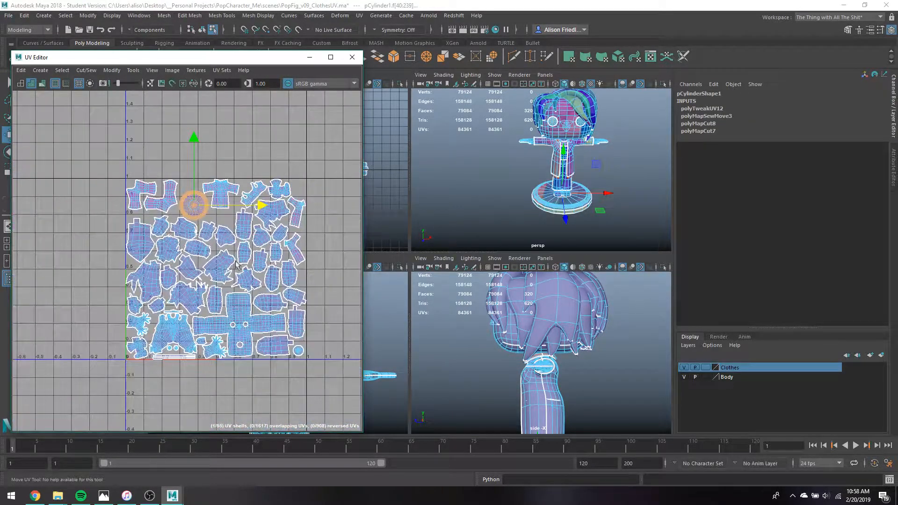
Move the base's small disc shell from the tile's lower right corner to the gap at the lower left of the large disc
{"action": "left_click", "coordinate": [300, 352]}
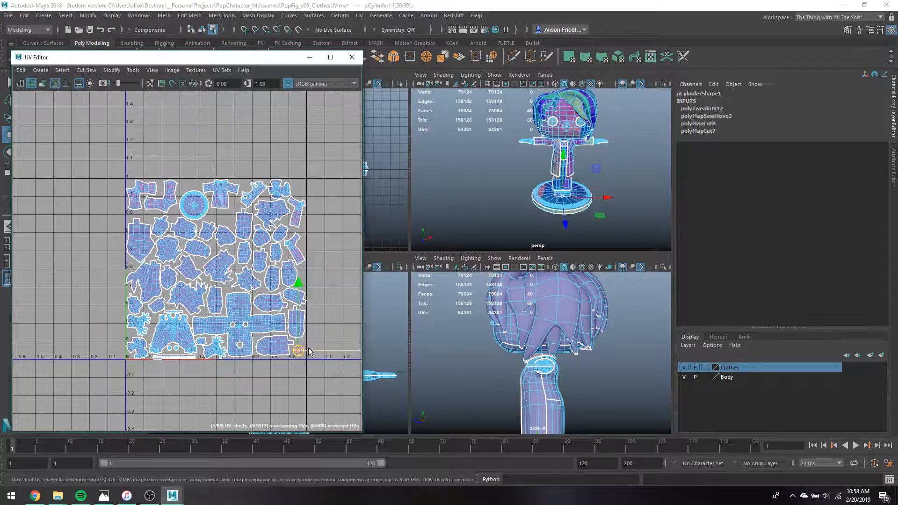
{"action": "scroll", "coordinate": [307, 335], "scroll_direction": "up", "scroll_amount": 3}
{"action": "scroll", "coordinate": [306, 334], "scroll_direction": "down", "scroll_amount": 1}
{"action": "middle_click_drag", "start_coordinate": [306, 333], "coordinate": [337, 367], "text": "alt"}
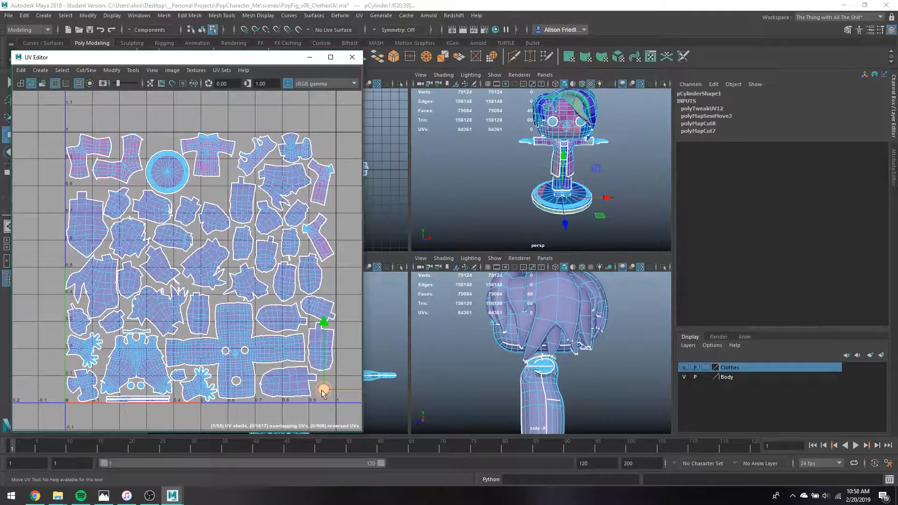
{"action": "left_click_drag", "start_coordinate": [321, 393], "coordinate": [155, 142]}
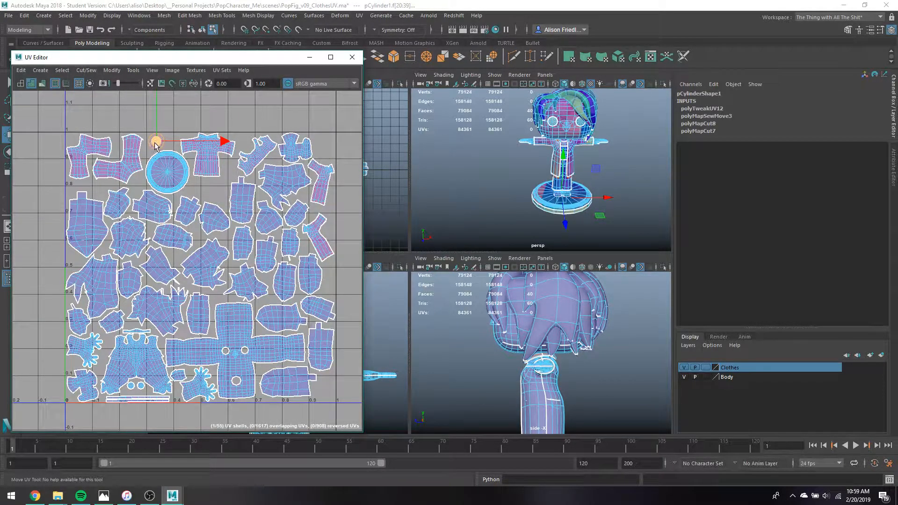
{"action": "left_click_drag", "start_coordinate": [155, 144], "coordinate": [139, 185]}
{"action": "scroll", "coordinate": [139, 185], "scroll_direction": "up", "scroll_amount": 4}
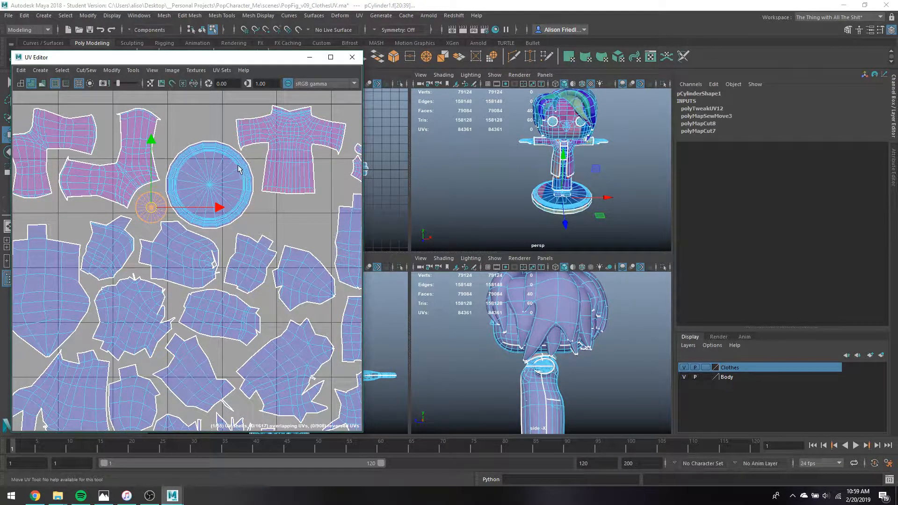
Deselect the shells, return the model to object selection mode and save the scene
{"action": "scroll", "coordinate": [257, 169], "scroll_direction": "down", "scroll_amount": 5}
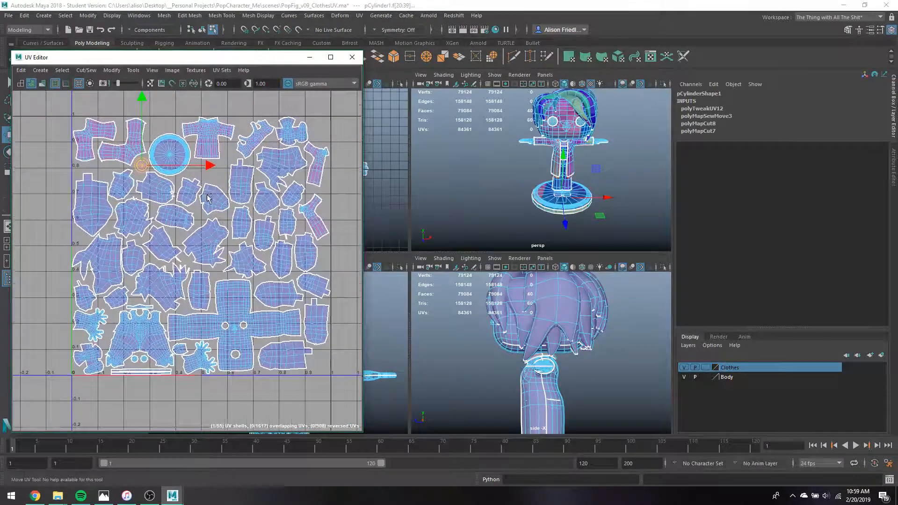
{"action": "key", "text": "q"}
{"action": "right_click_drag", "start_coordinate": [176, 148], "coordinate": [213, 140]}
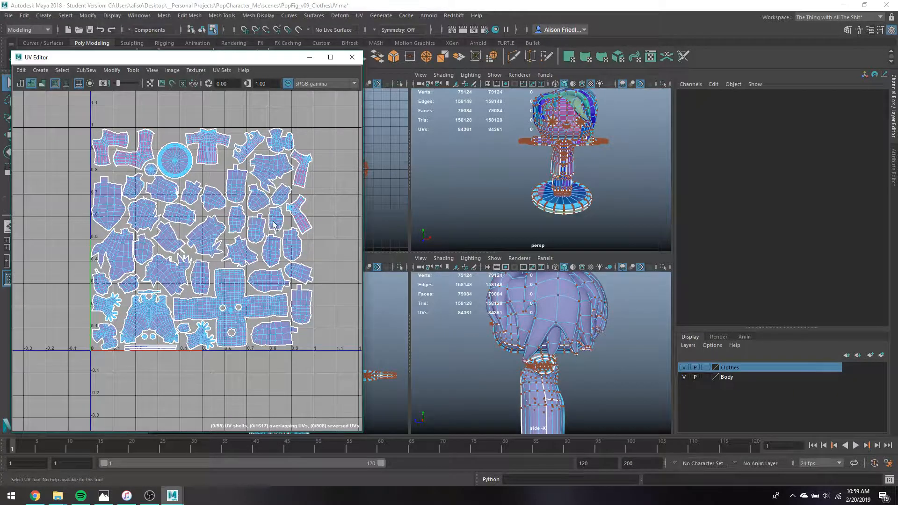
{"action": "key", "text": "ctrl+s"}
{"action": "left_click", "coordinate": [428, 257]}
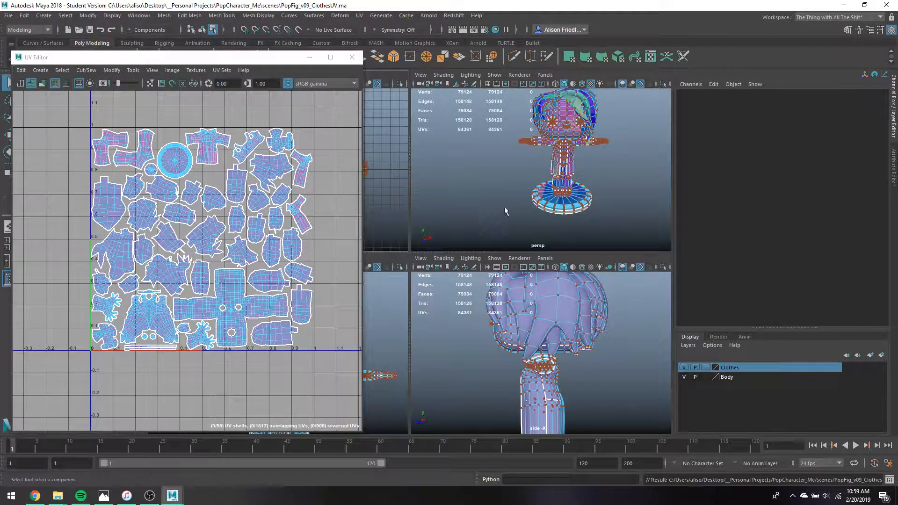
{"action": "right_click_drag", "start_coordinate": [576, 141], "coordinate": [603, 126]}
{"action": "scroll", "coordinate": [576, 142], "scroll_direction": "down", "scroll_amount": 5}
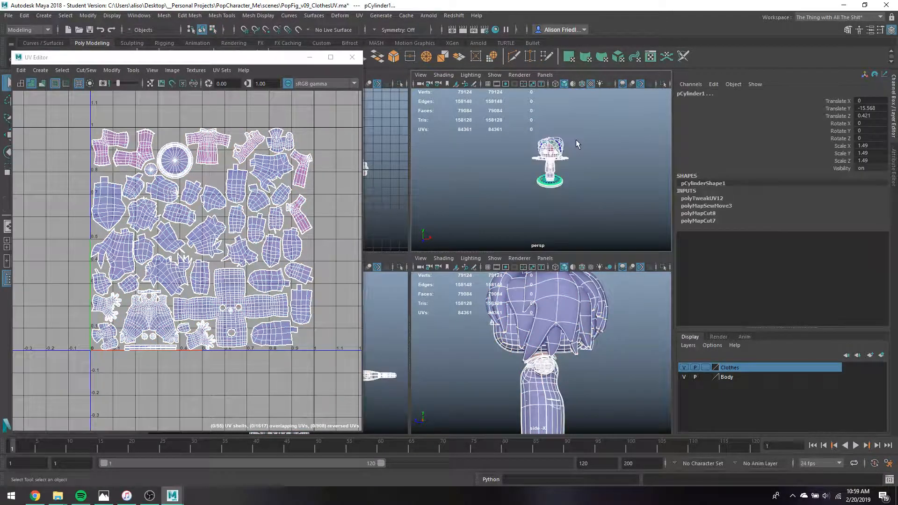
{"action": "key", "text": "ctrl+s"}
{"action": "left_click", "coordinate": [429, 257]}
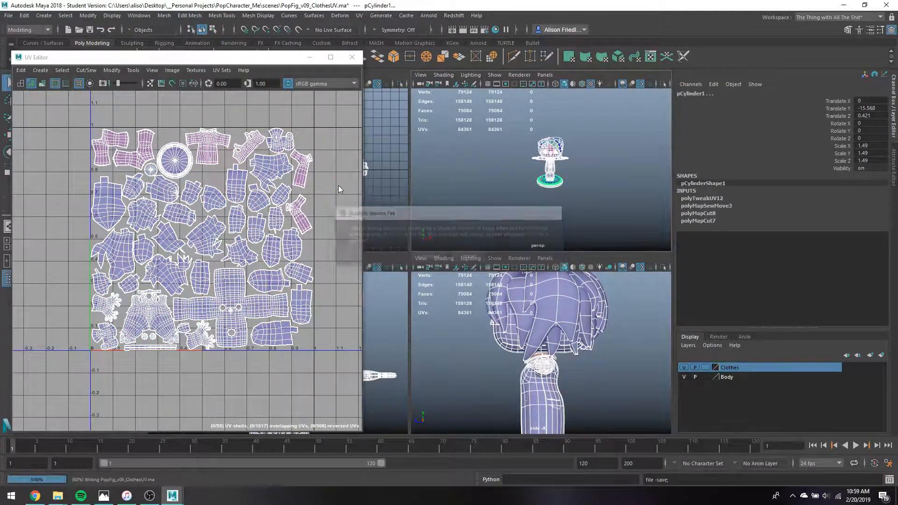
Try the automatic UV layout on all shells, check the spacing between them, and undo the layout
{"action": "right_click_drag", "start_coordinate": [299, 175], "coordinate": [351, 330]}
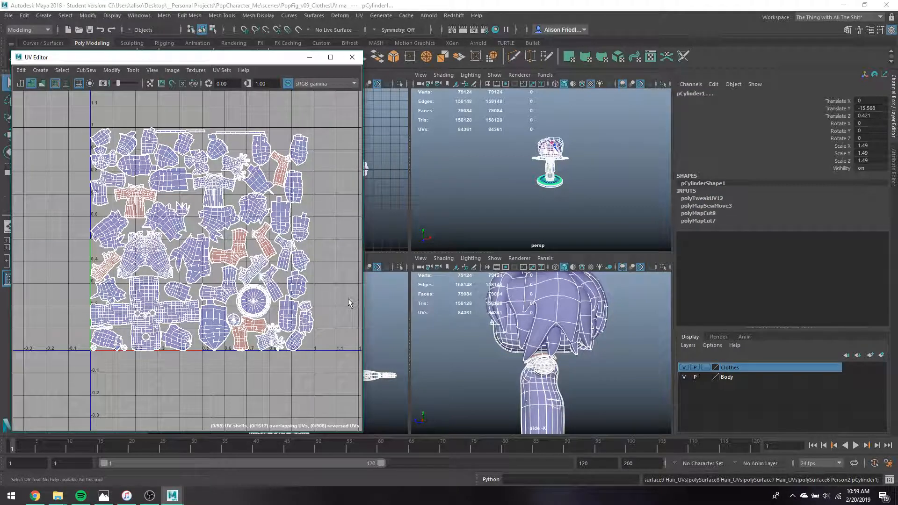
{"action": "scroll", "coordinate": [185, 180], "scroll_direction": "up", "scroll_amount": 5}
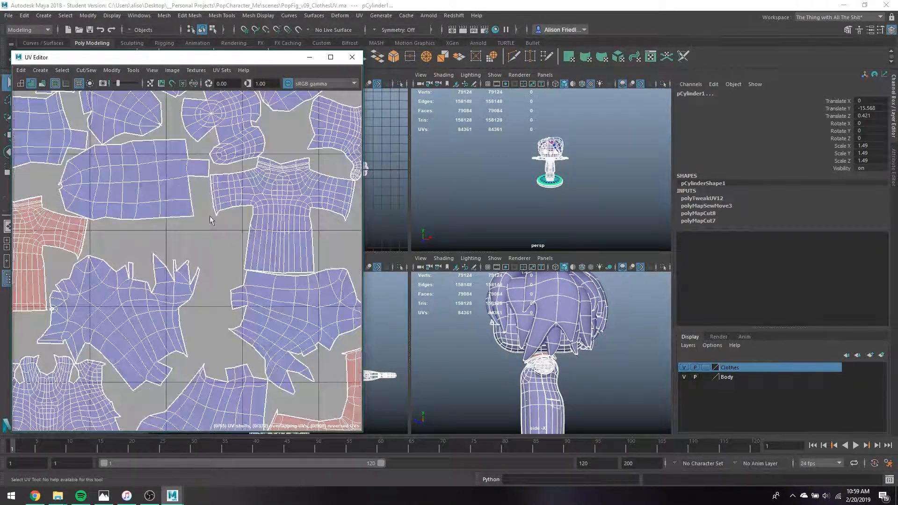
{"action": "scroll", "coordinate": [285, 283], "scroll_direction": "up", "scroll_amount": 2}
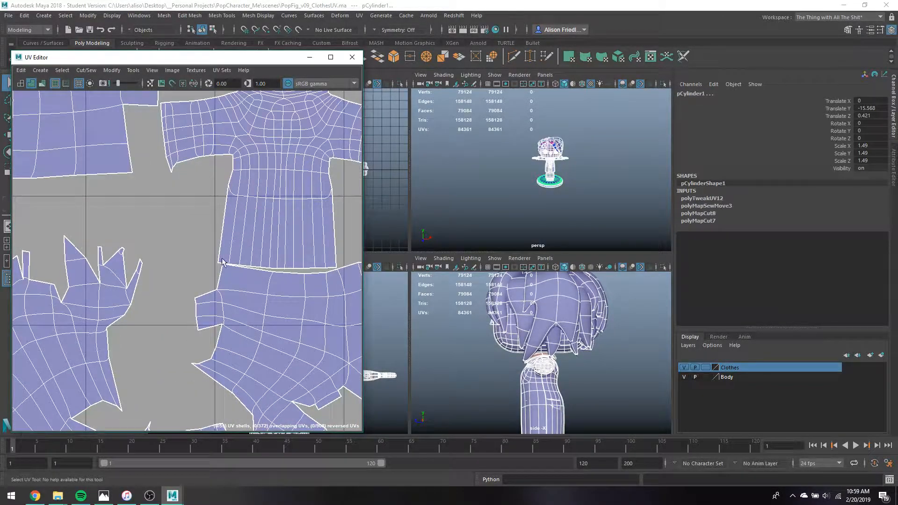
{"action": "scroll", "coordinate": [267, 247], "scroll_direction": "down", "scroll_amount": 6}
{"action": "key", "text": "ctrl+z"}
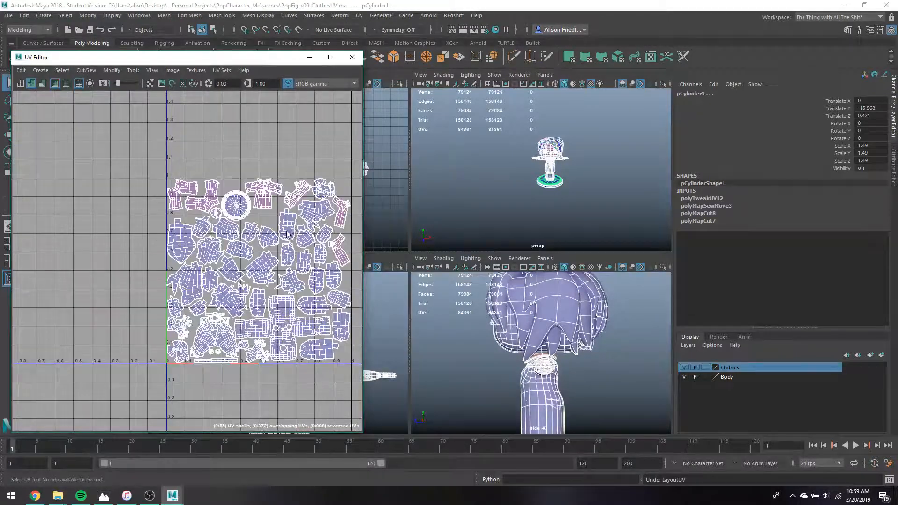
Examine the spacing of the manually packed shells across the whole UV tile
{"action": "middle_click_drag", "start_coordinate": [307, 253], "coordinate": [267, 239], "text": "alt"}
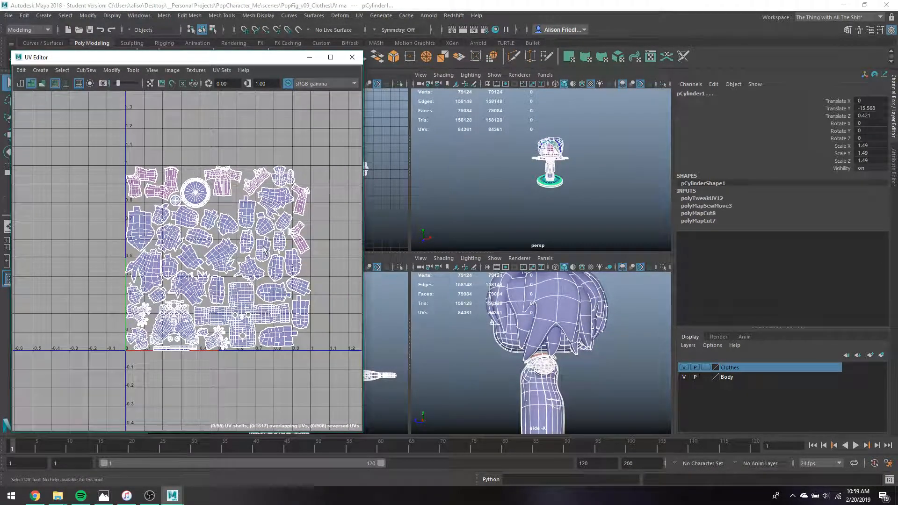
{"action": "scroll", "coordinate": [263, 250], "scroll_direction": "up", "scroll_amount": 5}
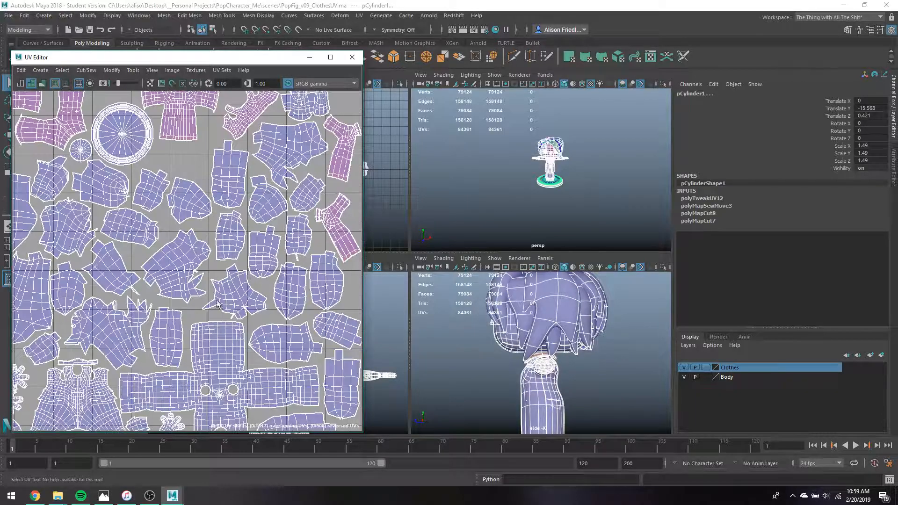
{"action": "middle_click_drag", "start_coordinate": [209, 263], "coordinate": [182, 321], "text": "alt"}
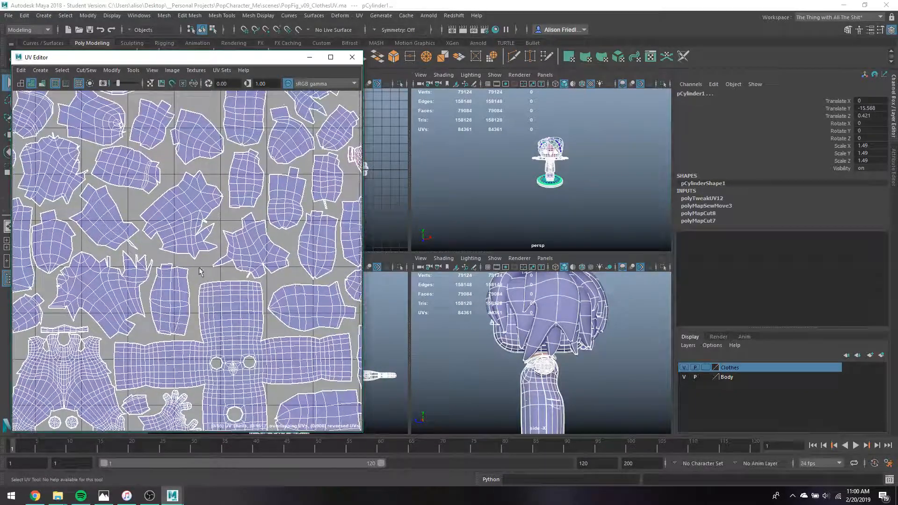
{"action": "scroll", "coordinate": [206, 258], "scroll_direction": "down", "scroll_amount": 5}
{"action": "middle_click_drag", "start_coordinate": [211, 253], "coordinate": [204, 290], "text": "alt"}
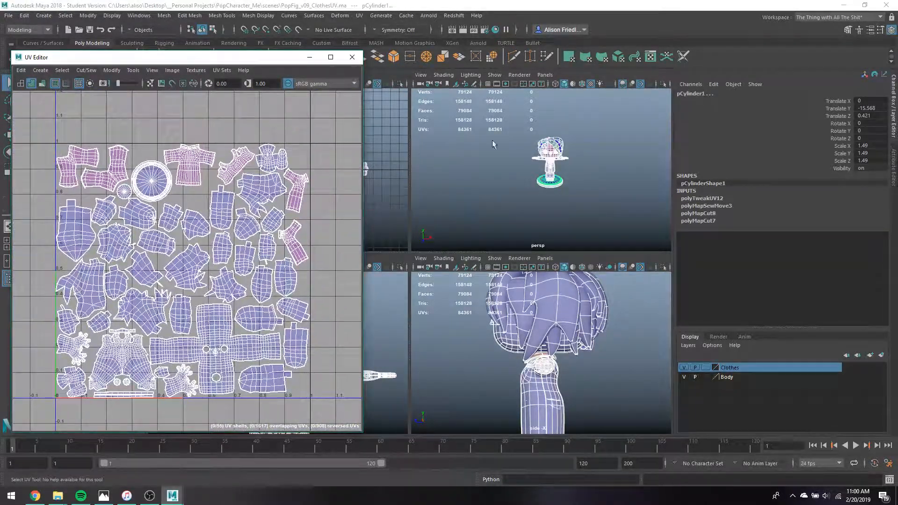
{"action": "left_click", "coordinate": [618, 201]}
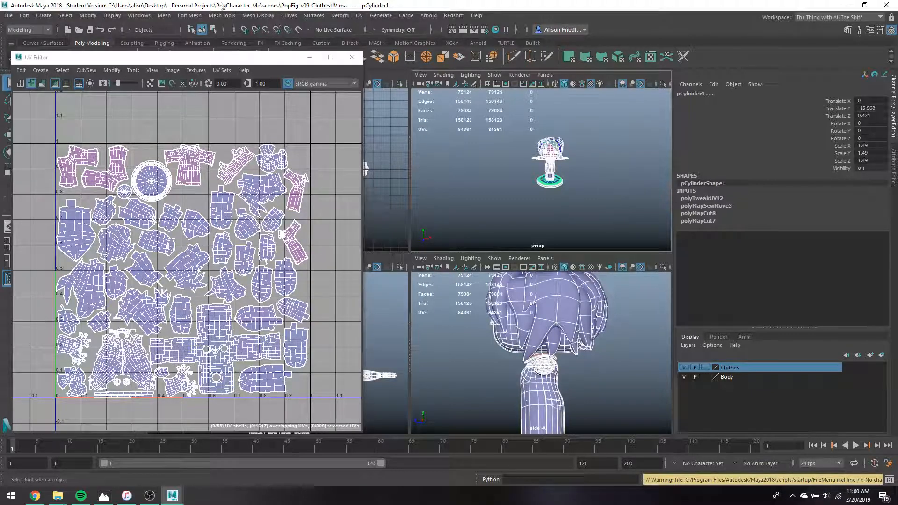